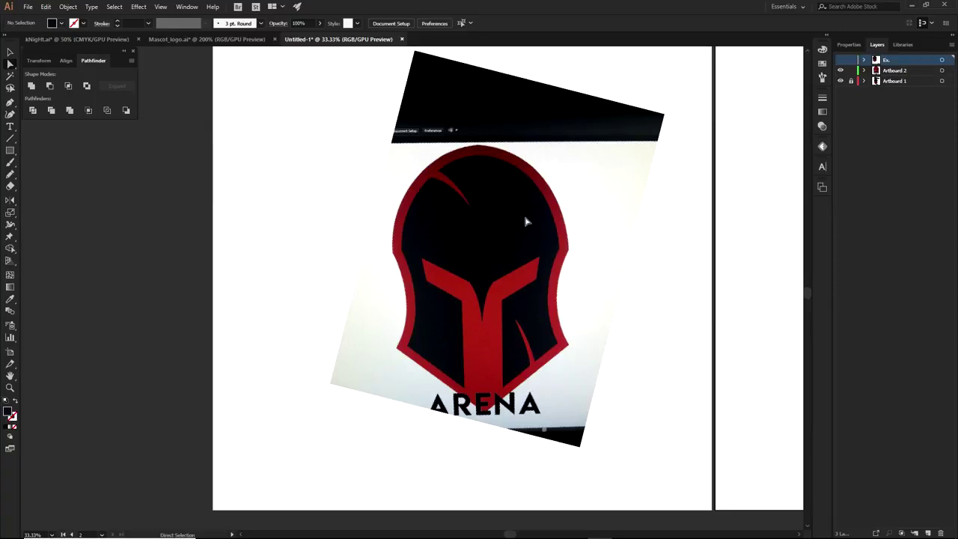
Compare the helmet reference photo with the finished red ARENA mascot logo, and collapse the Artboard 2 layer.
scroll(487, 240, up, 1)
drag(537, 278, 561, 262)
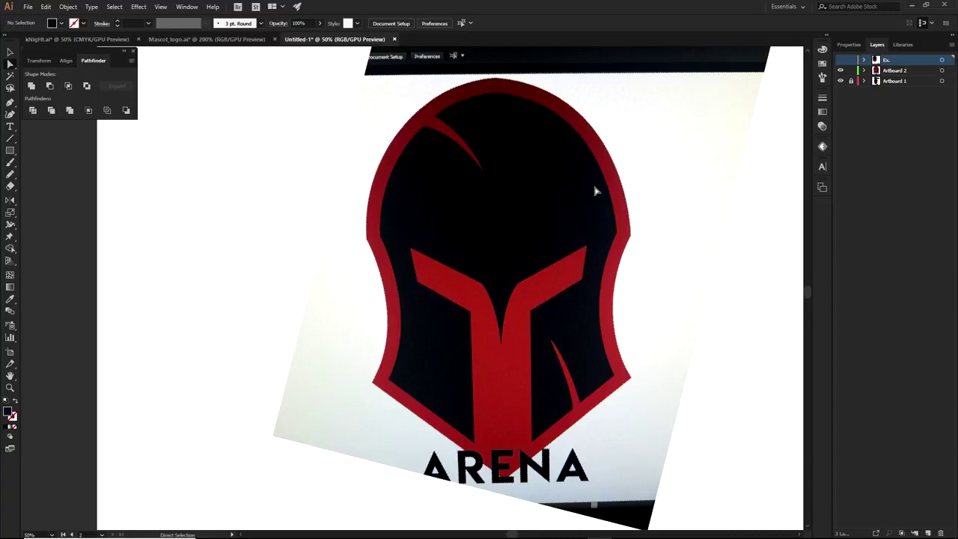
scroll(545, 187, down, 2)
drag(797, 178, 618, 188)
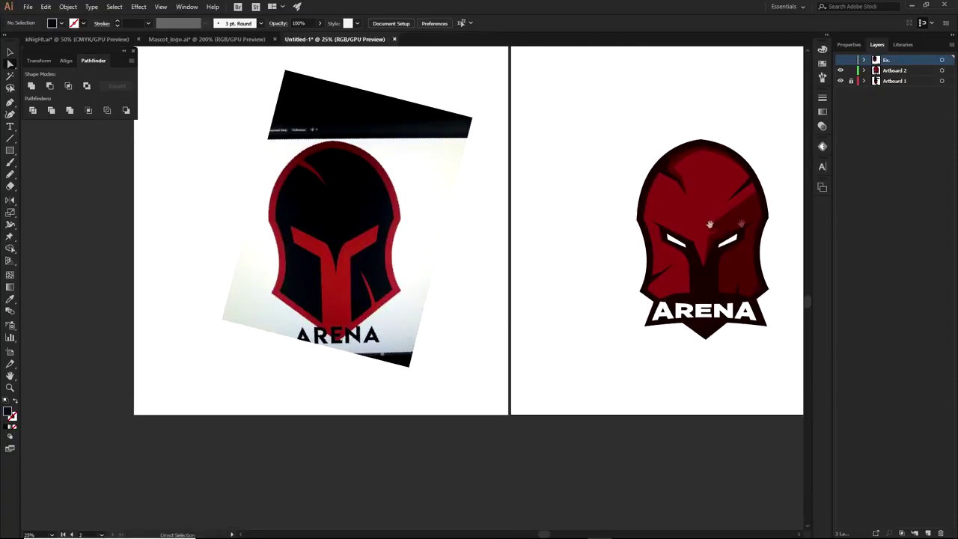
drag(743, 220, 596, 233)
drag(473, 138, 664, 380)
click(182, 197)
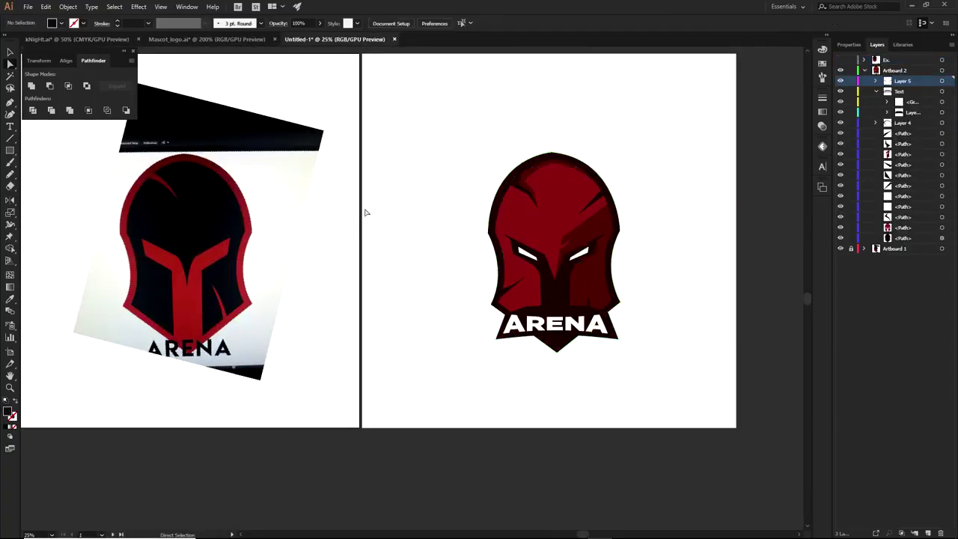
click(865, 70)
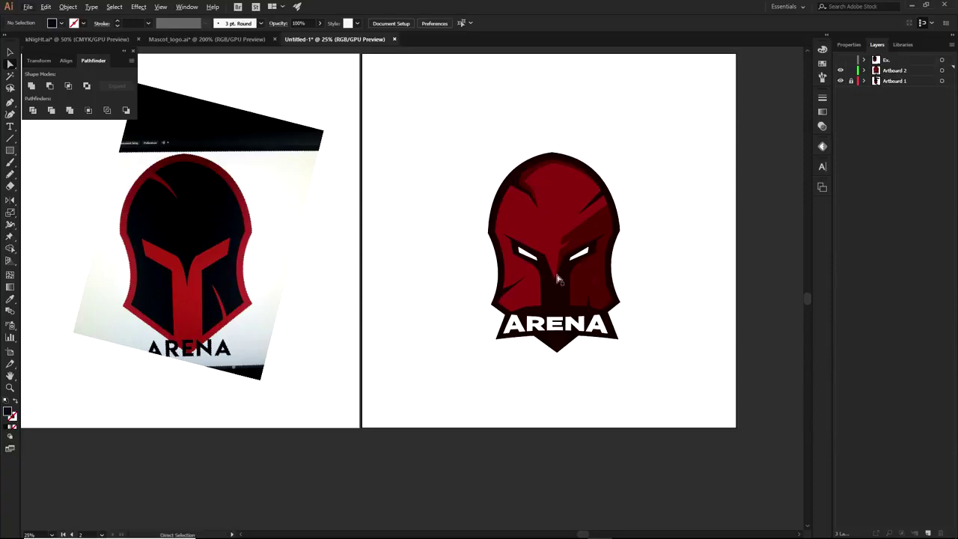
Examine the eye slits and nose area up close on both the finished mascot and the reference helmet.
scroll(577, 259, up, 5)
scroll(516, 304, down, 3)
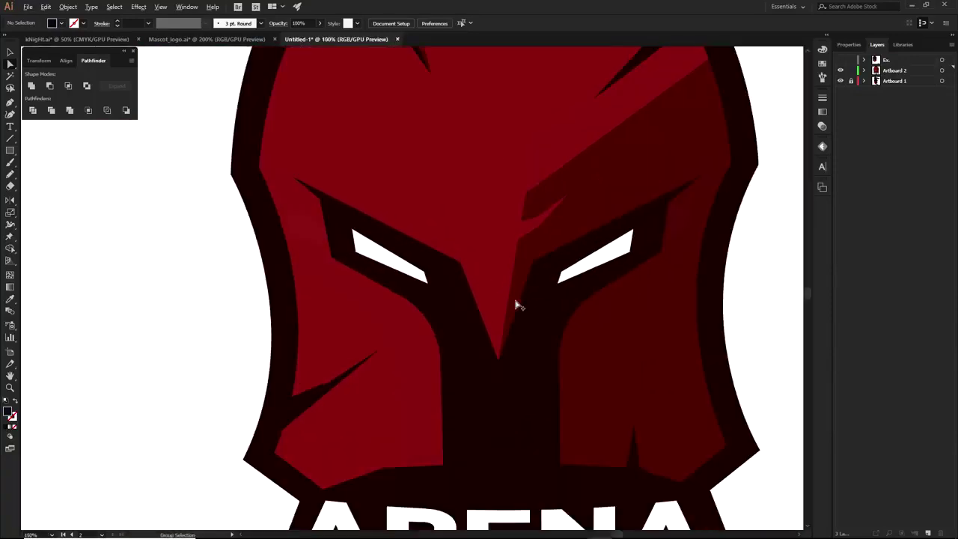
drag(275, 286, 655, 309)
drag(211, 330, 483, 345)
scroll(428, 335, up, 4)
scroll(406, 396, down, 3)
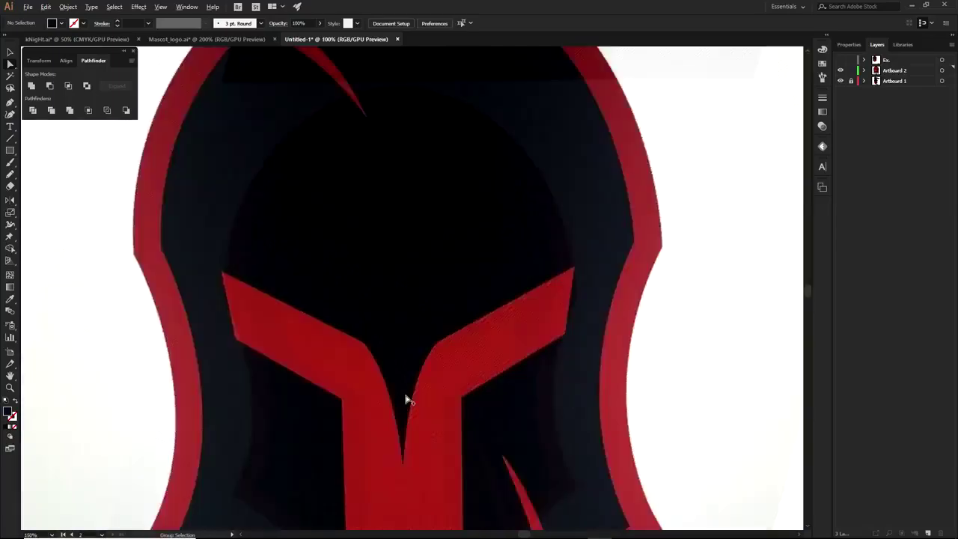
scroll(449, 378, down, 3)
drag(527, 374, 319, 311)
scroll(319, 311, left, 2)
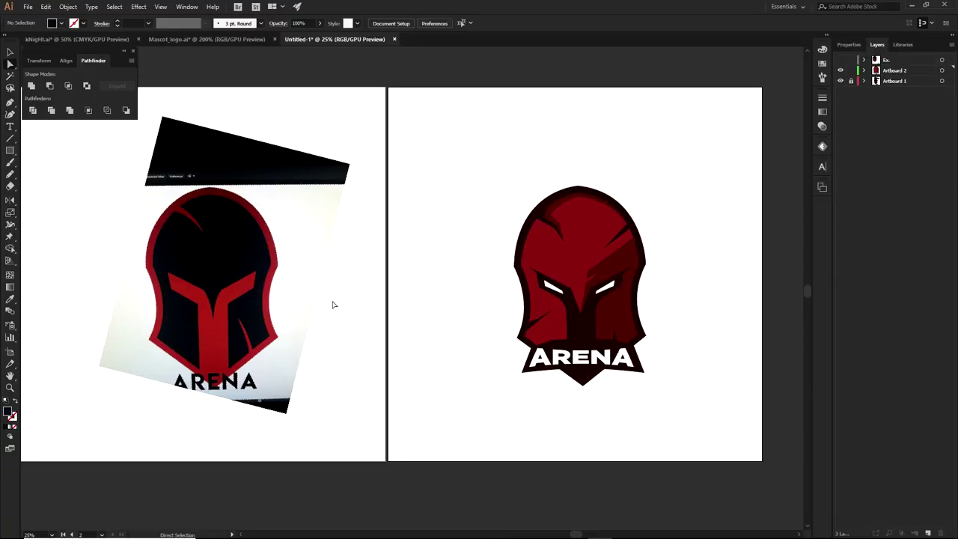
scroll(546, 305, up, 2)
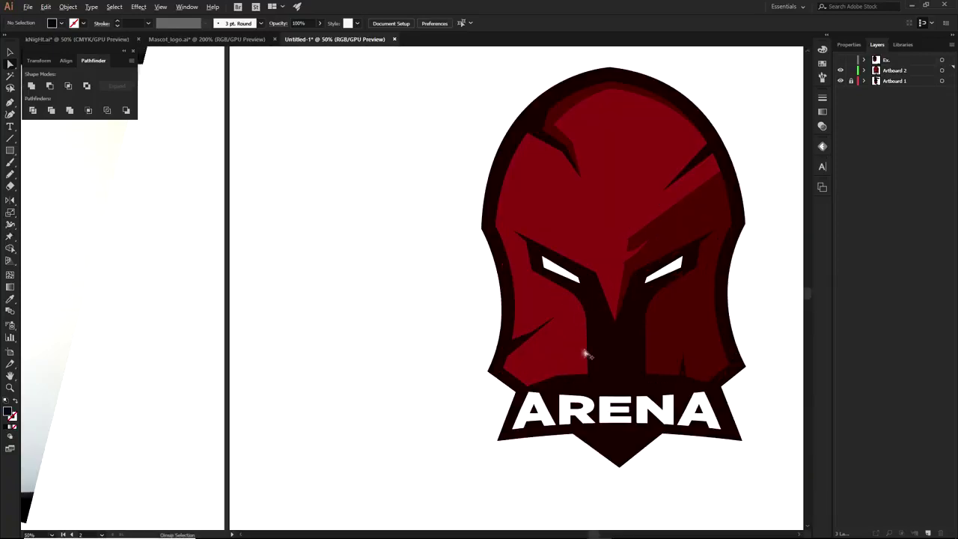
scroll(583, 353, down, 2)
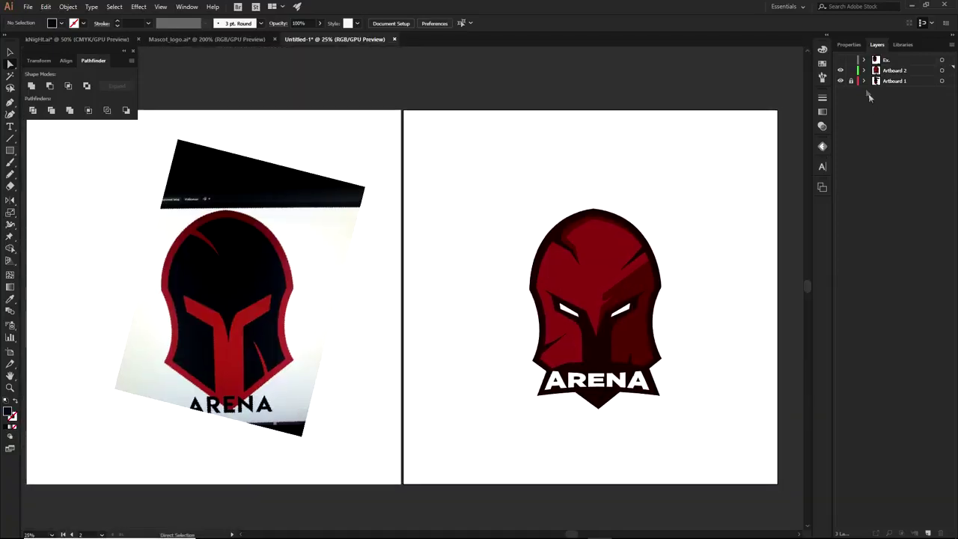
Show the Ex. layer and hide the Artboard 2 layer so the plain helmet and its color swatches are displayed.
click(840, 60)
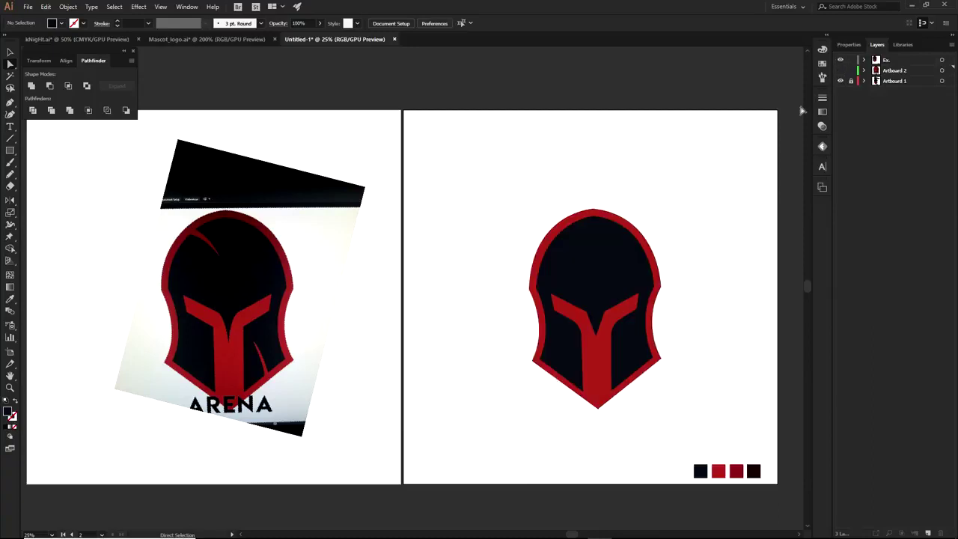
click(581, 266)
click(667, 295)
drag(711, 346, 682, 321)
drag(586, 261, 582, 282)
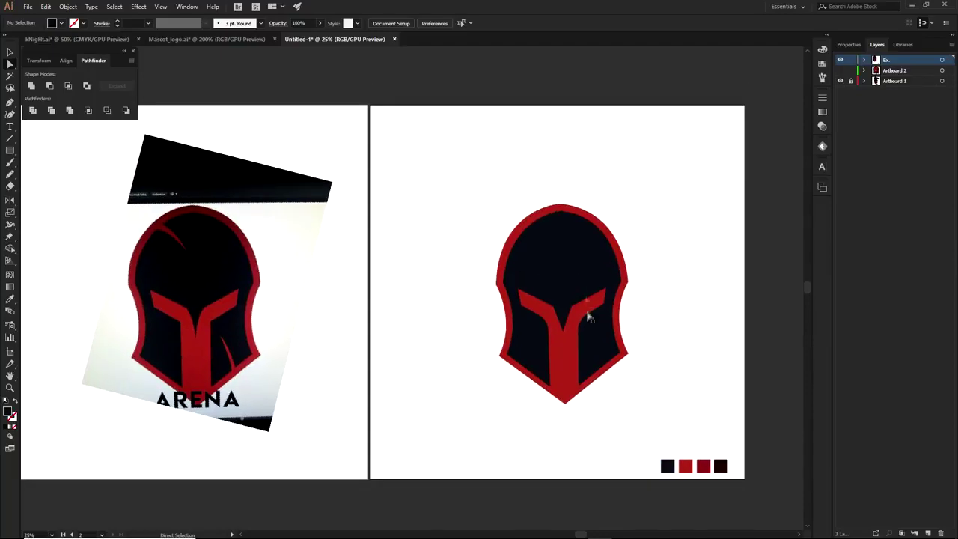
Recolor the helmet's outer red base shape with the dark navy swatch using the Eyedropper.
scroll(599, 358, up, 1)
click(561, 371)
key(i)
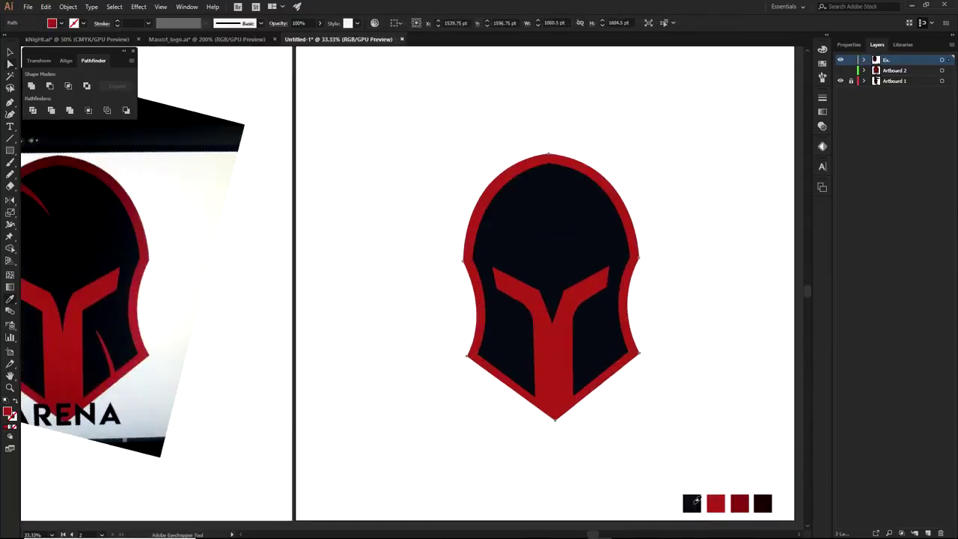
click(688, 507)
key(a)
click(659, 424)
Fill the helmet's inner face shape with the bright red swatch color and deselect it.
click(571, 325)
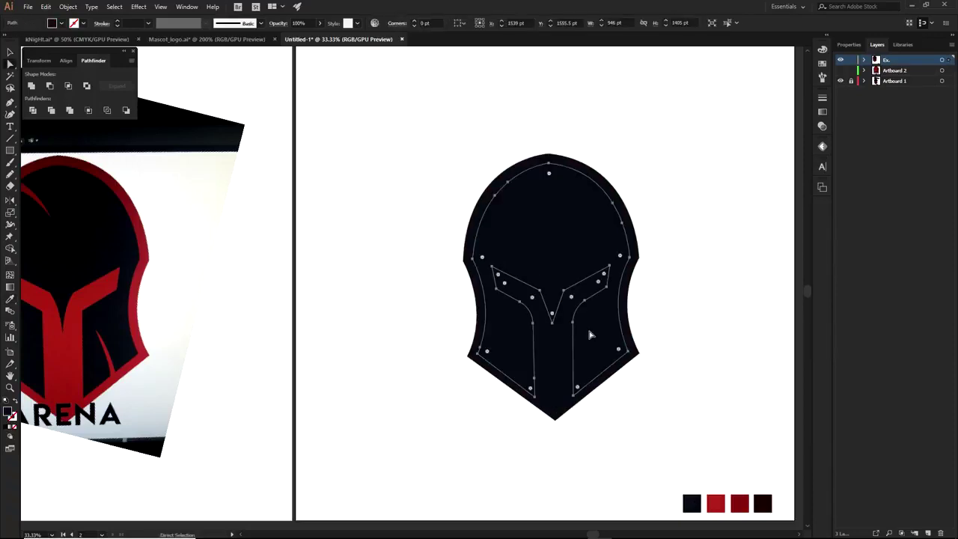
key(o)
key(i)
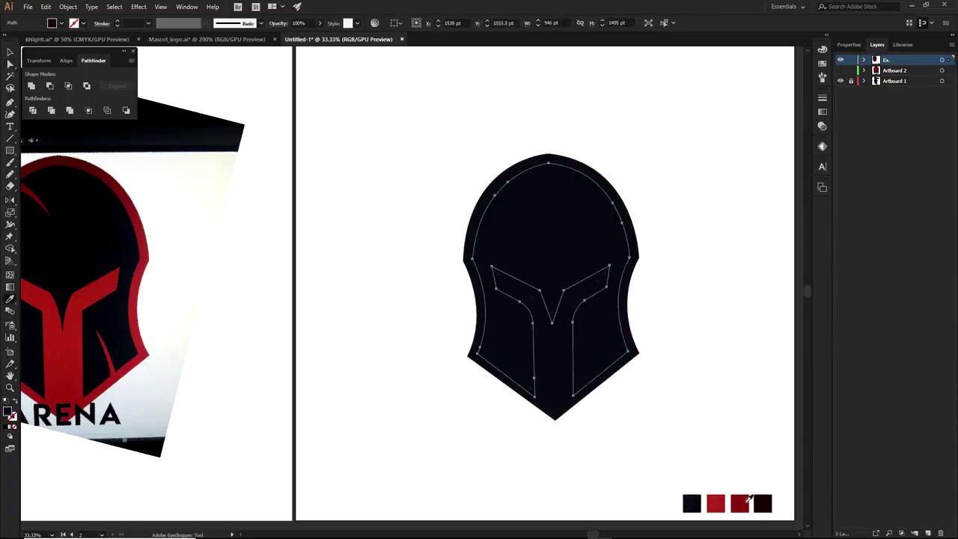
click(717, 500)
key(a)
click(686, 432)
scroll(670, 409, down, 1)
drag(677, 411, 690, 361)
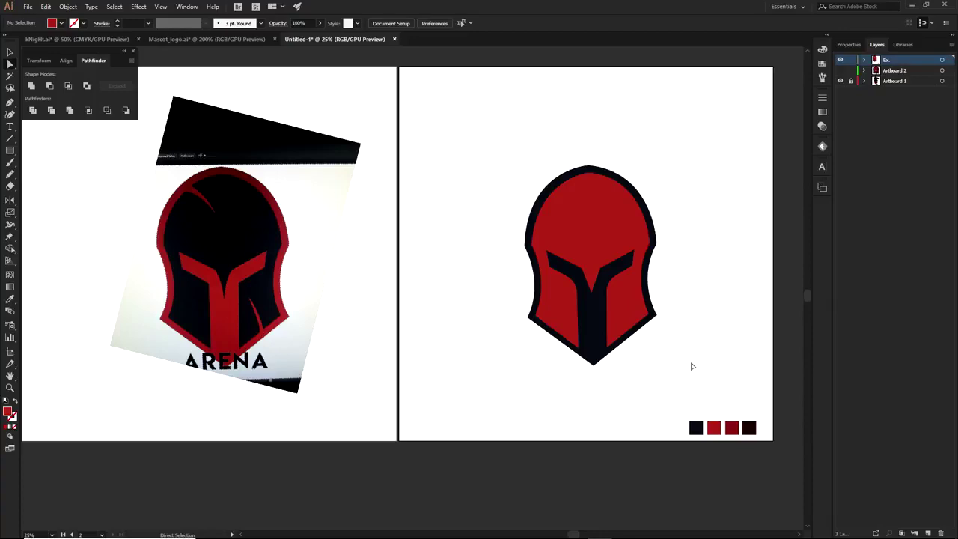
Move the red face shape sideways off the navy base shape to reveal the separate layers, and undo the move.
scroll(625, 357, up, 3)
drag(586, 284, 531, 385)
scroll(553, 370, down, 1)
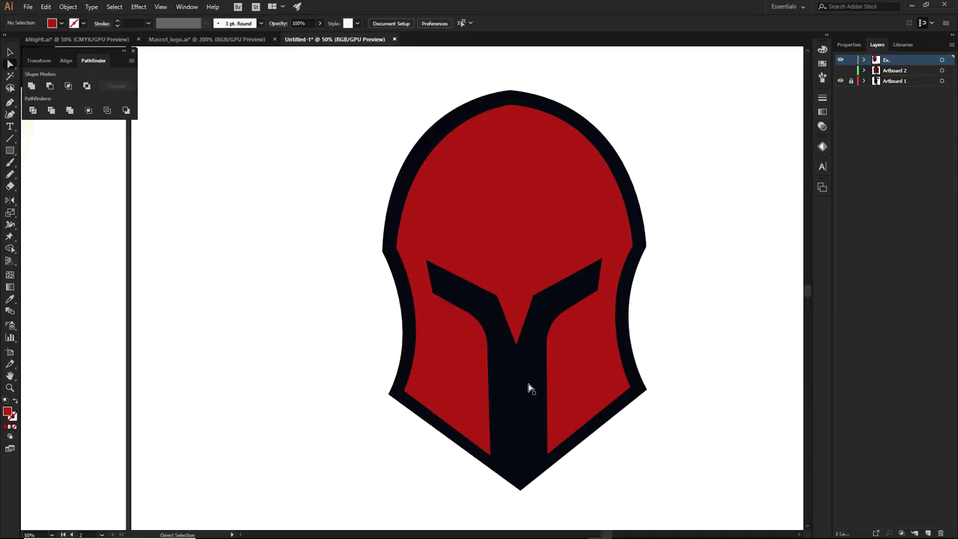
scroll(529, 361, down, 1)
drag(528, 360, 564, 363)
drag(571, 292, 408, 292)
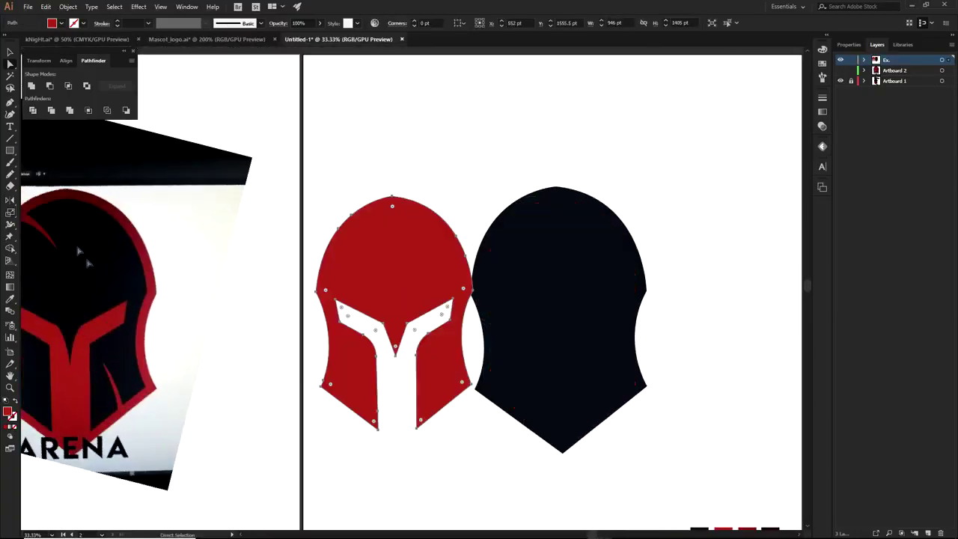
click(453, 204)
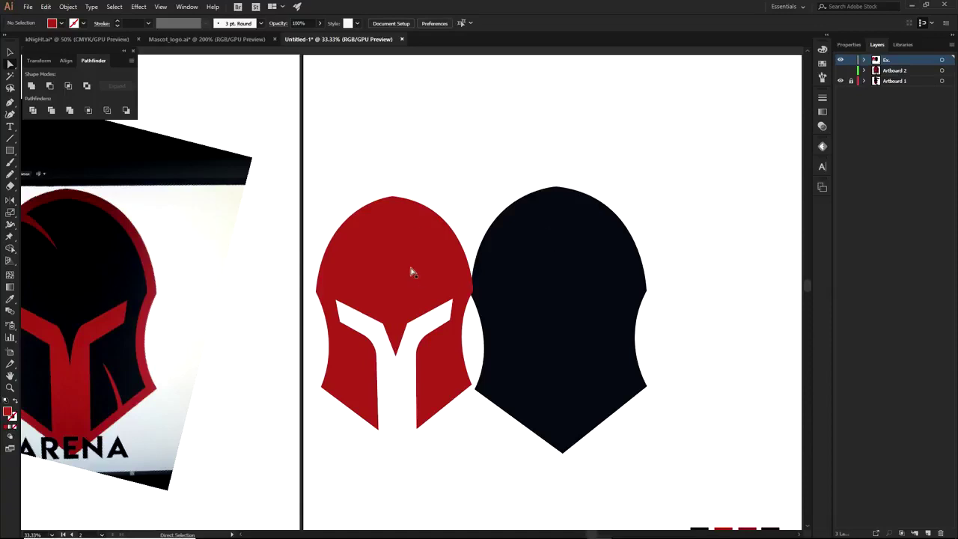
key(ctrl+z)
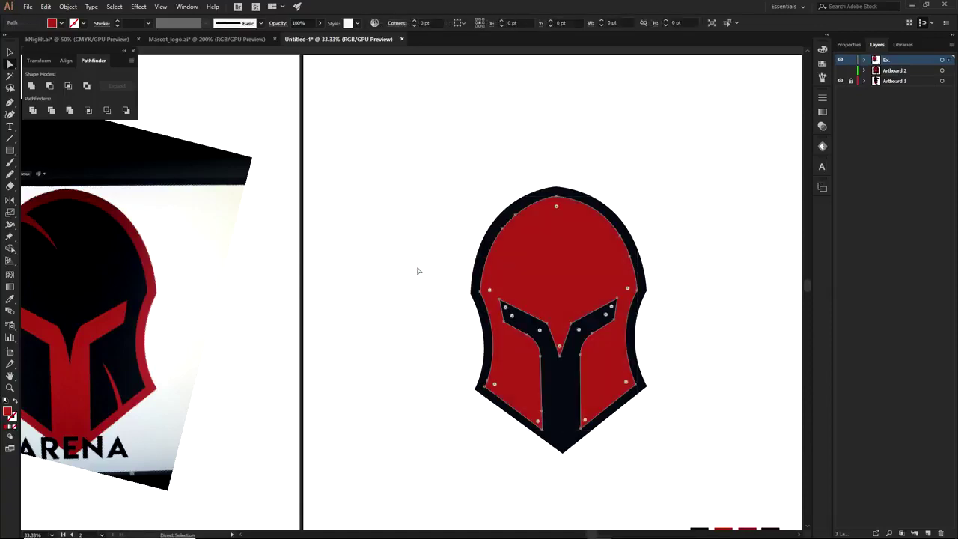
Set the fill of the helmet's navy base shape to black with the Color Picker.
scroll(701, 347, down, 2)
click(699, 342)
scroll(547, 312, up, 3)
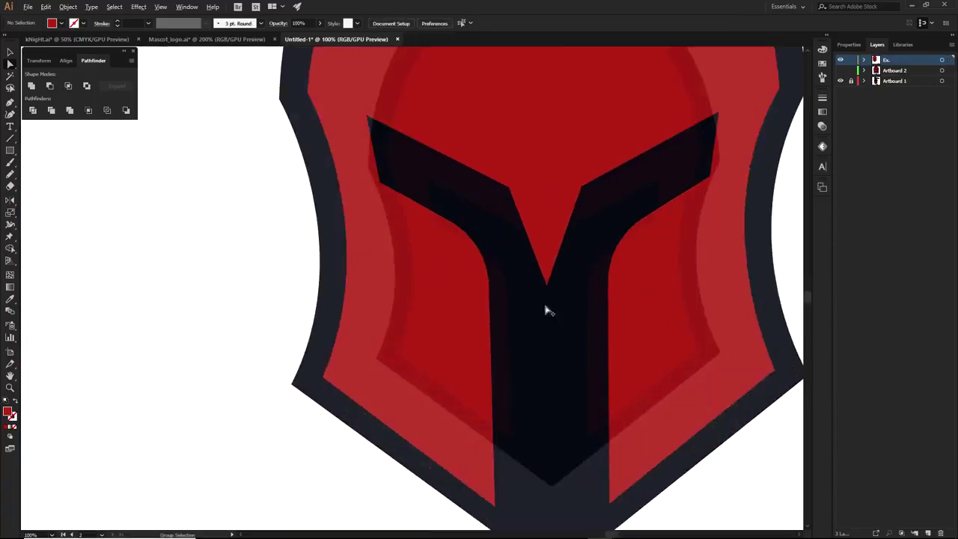
drag(583, 308, 545, 355)
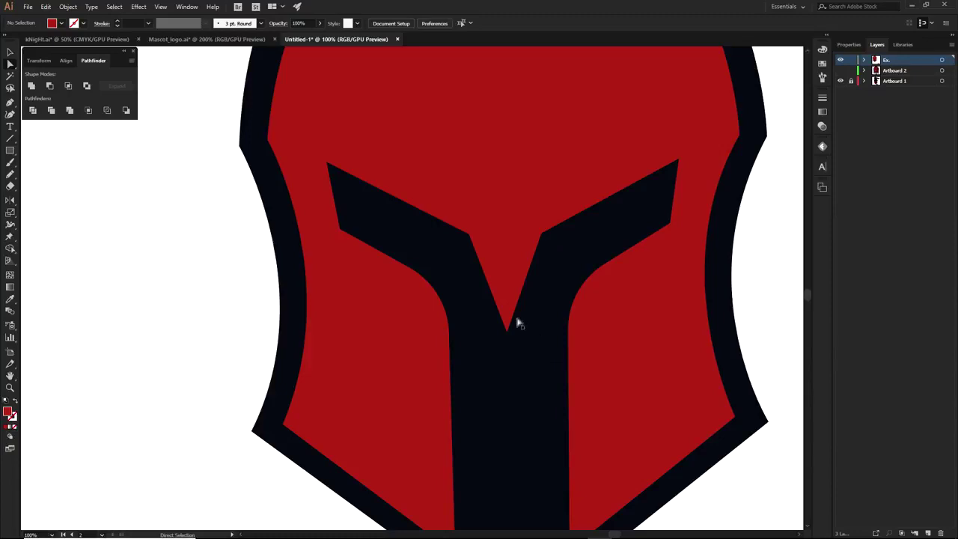
click(561, 312)
scroll(560, 312, down, 1)
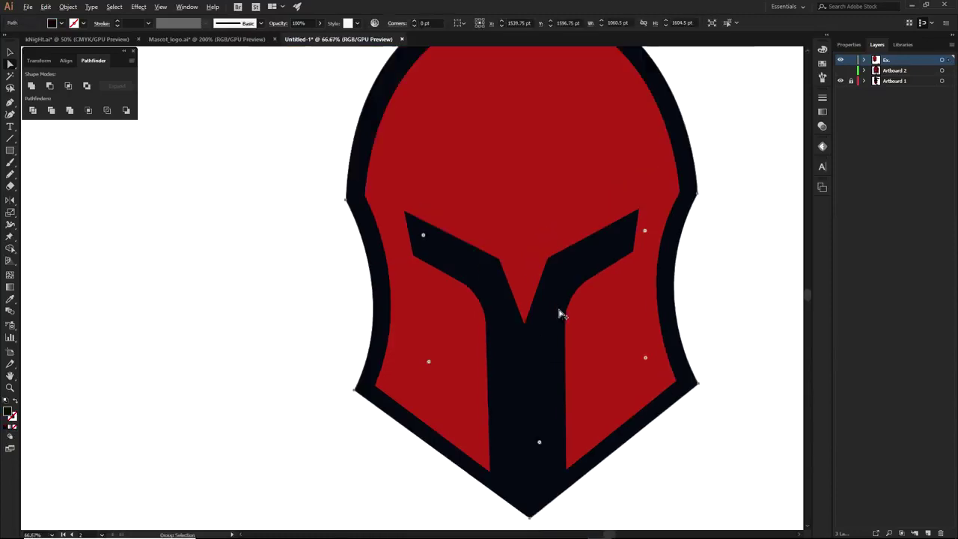
double_click(11, 413)
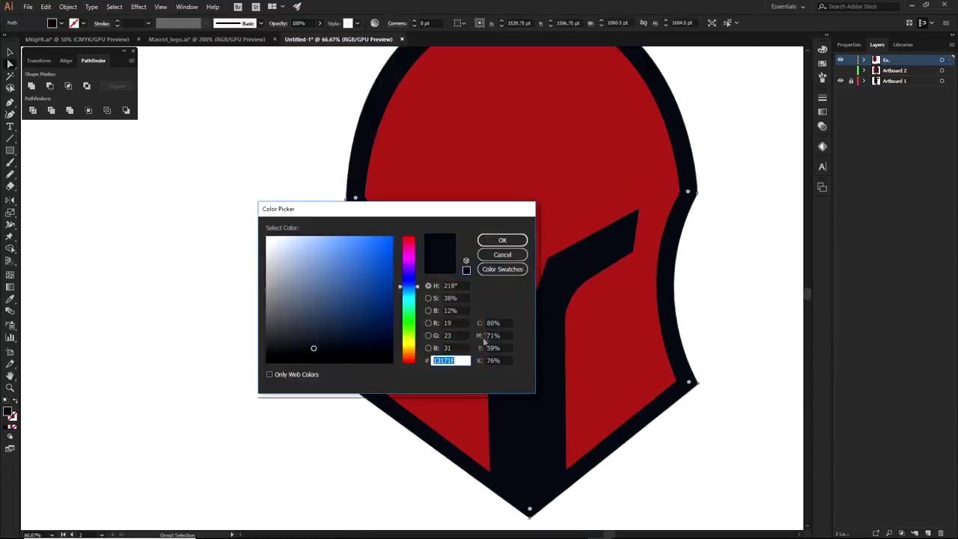
click(506, 259)
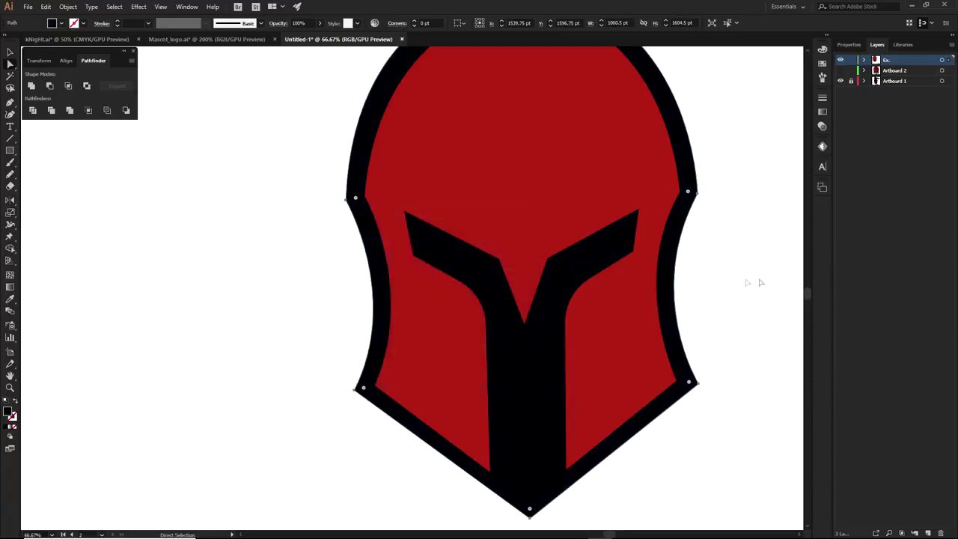
click(756, 278)
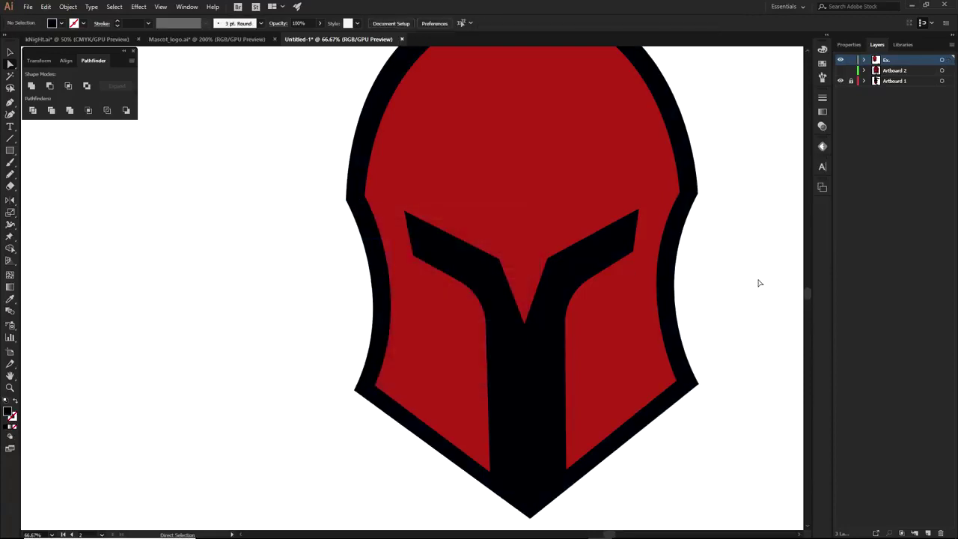
Recolor the helmet's black base shape with the darkest brown swatch, undoing a trial of the dark red swatch.
click(539, 340)
drag(566, 331, 474, 265)
key(i)
key(ctrl+minus)
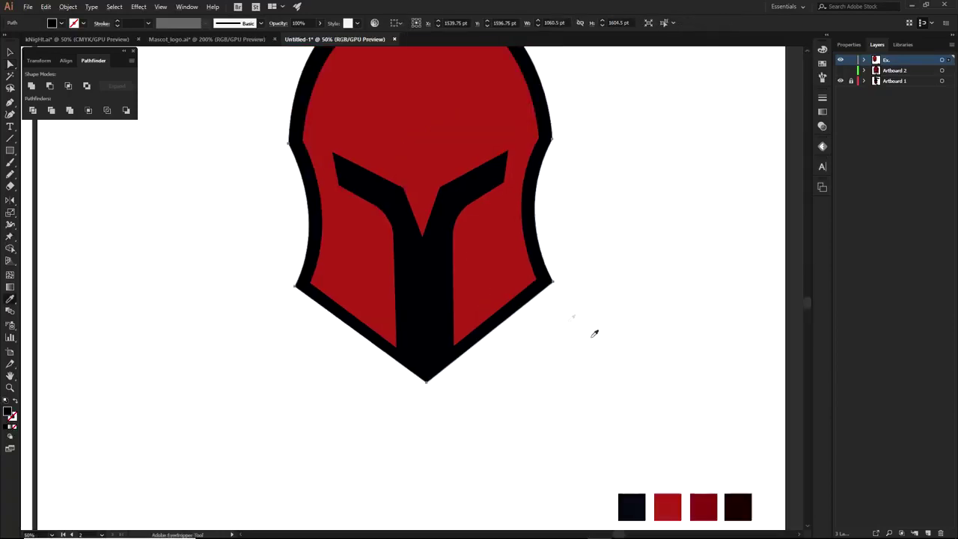
click(702, 505)
drag(534, 299, 620, 408)
drag(670, 447, 589, 338)
key(ctrl+z)
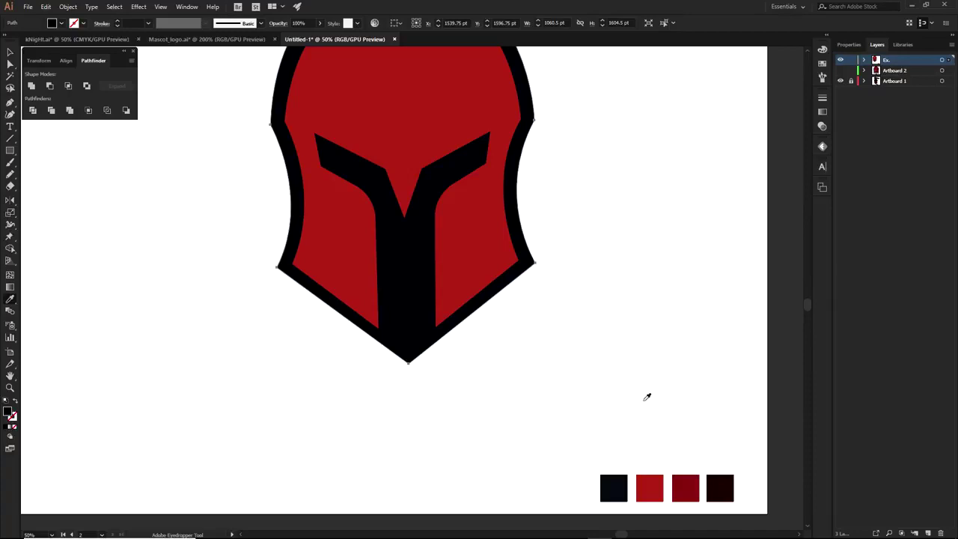
drag(466, 277, 578, 423)
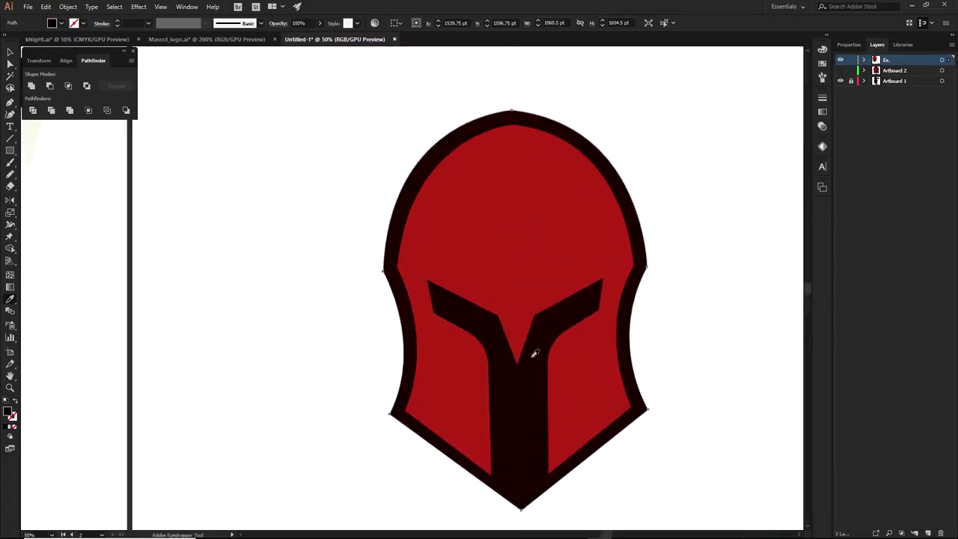
key(a)
click(684, 289)
scroll(603, 331, down, 2)
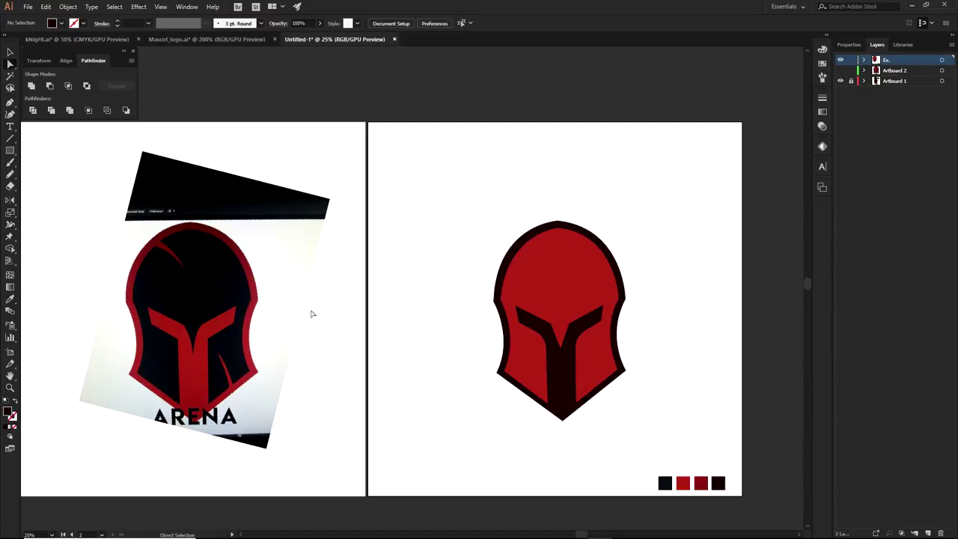
Try the dark red swatch color on the helmet's inner face shape, and undo the recolor.
scroll(577, 332, up, 2)
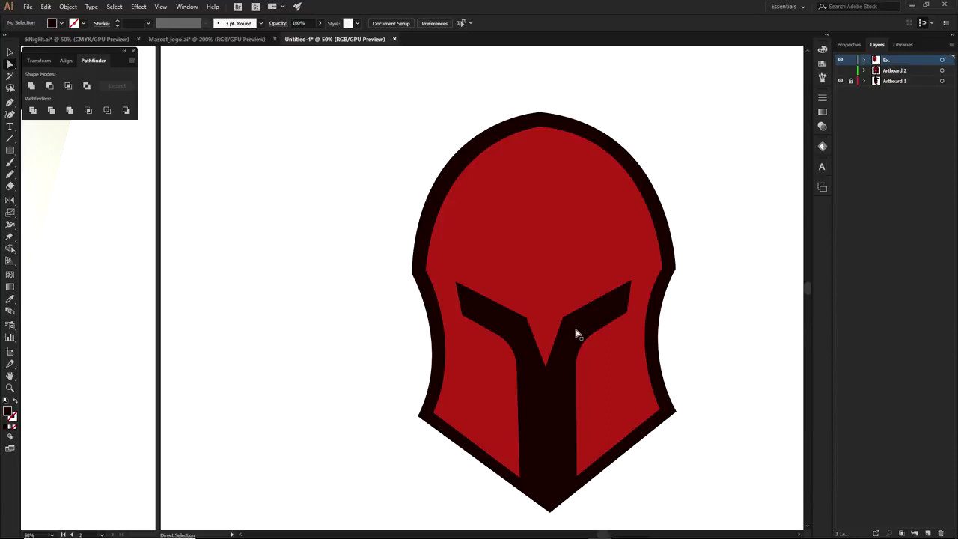
scroll(573, 327, down, 1)
scroll(456, 277, down, 1)
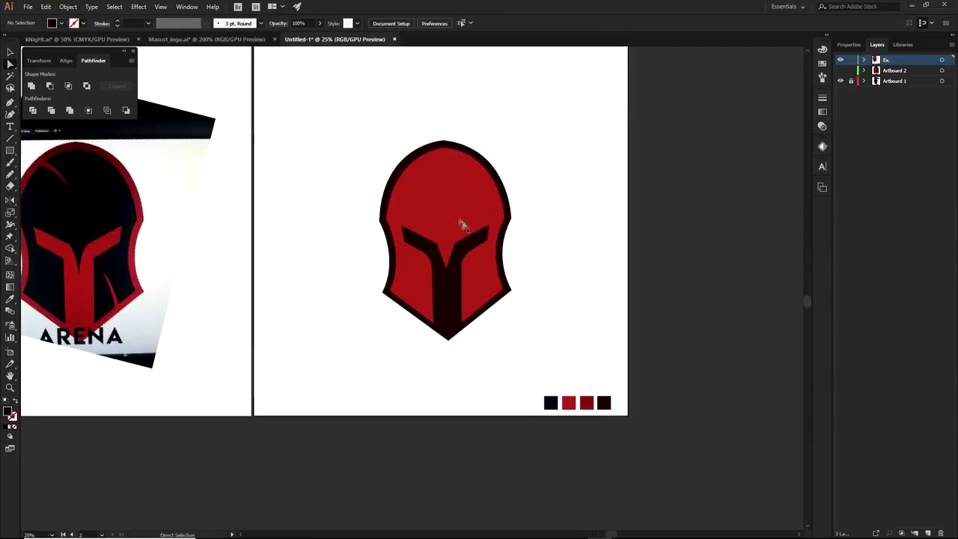
click(454, 214)
key(i)
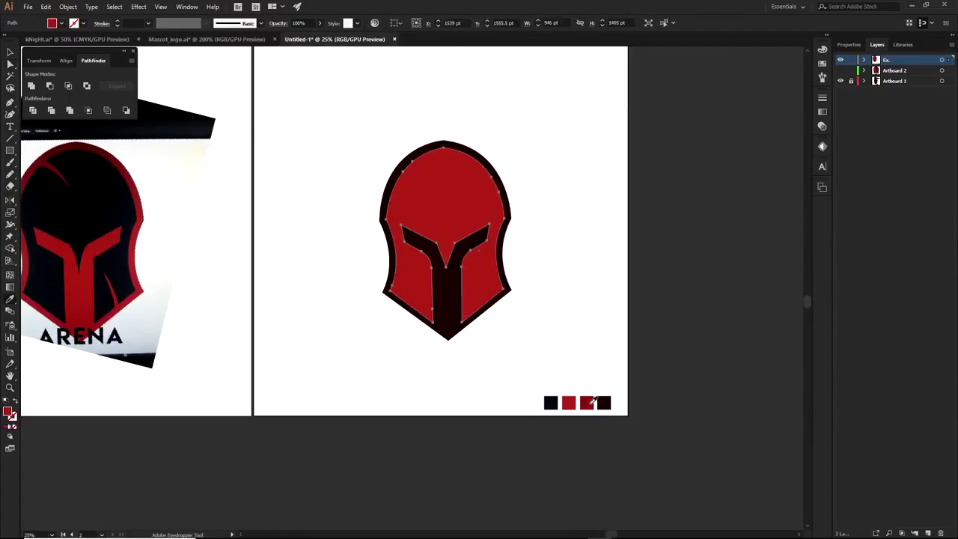
click(588, 404)
key(a)
click(524, 262)
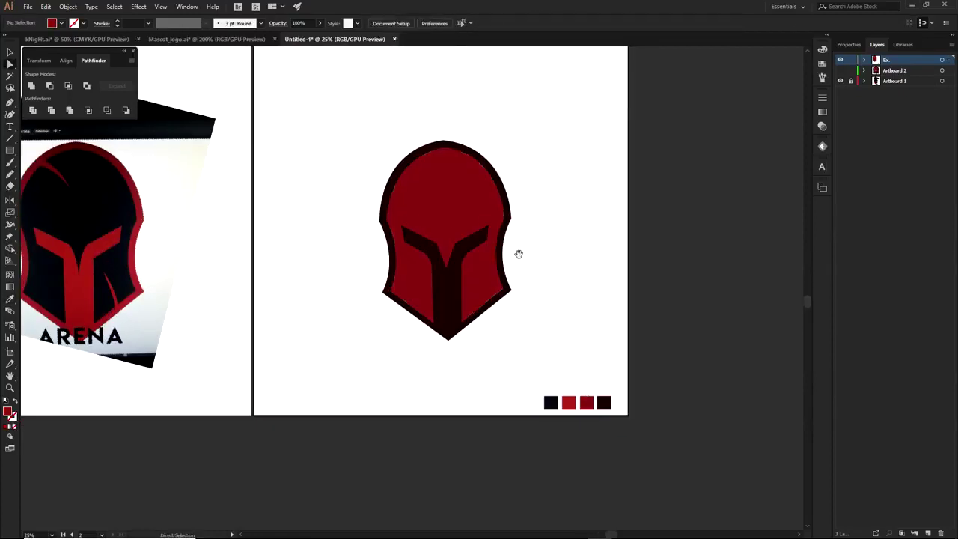
drag(518, 254, 586, 316)
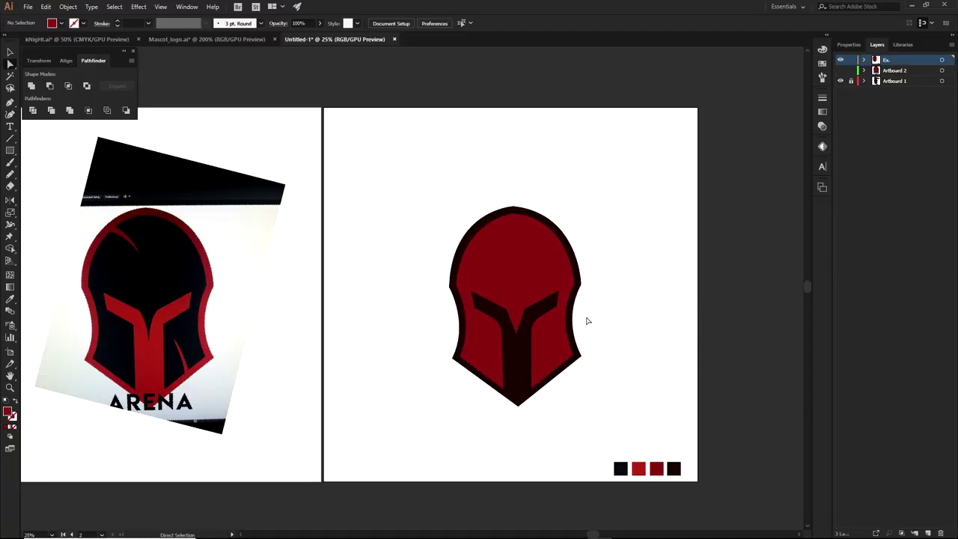
key(ctrl+z)
key(ctrl+shift+a)
Recolor the helmet's inner face shape with the dark red swatch and inspect its fill in the Color Picker.
click(504, 265)
double_click(8, 410)
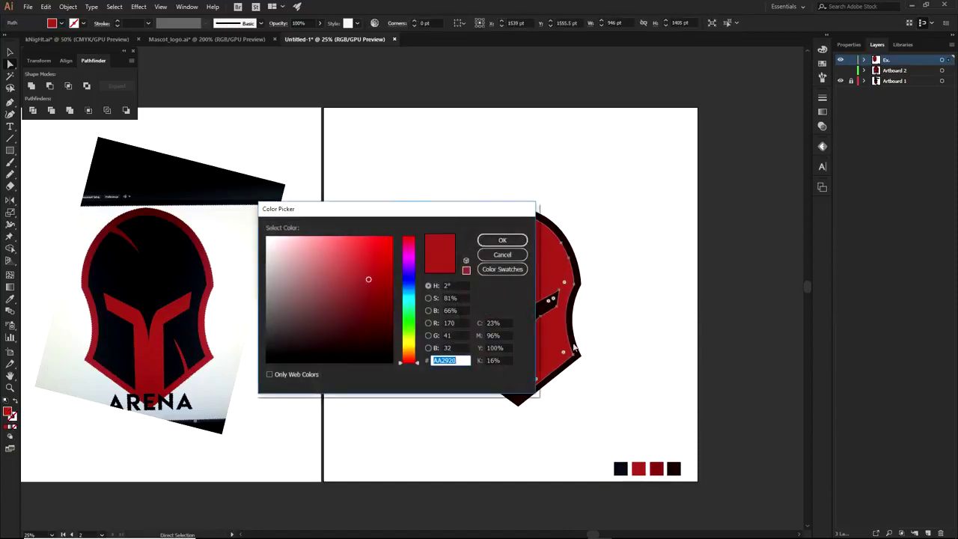
click(516, 254)
key(i)
click(656, 468)
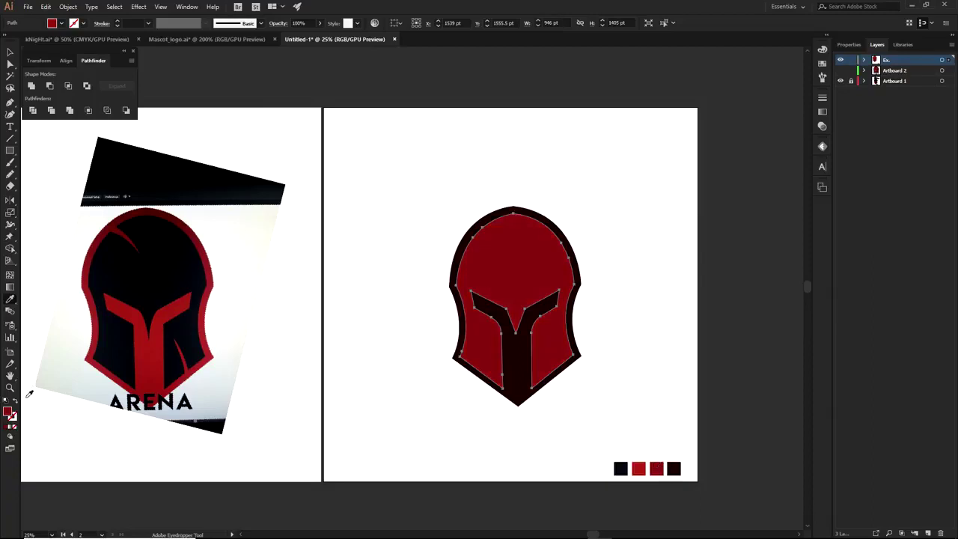
double_click(9, 411)
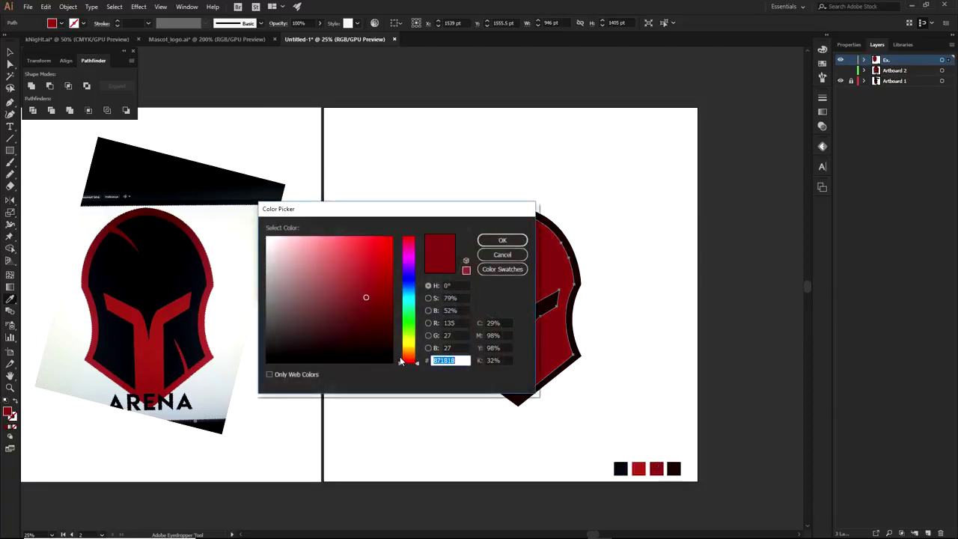
click(499, 256)
key(a)
click(577, 220)
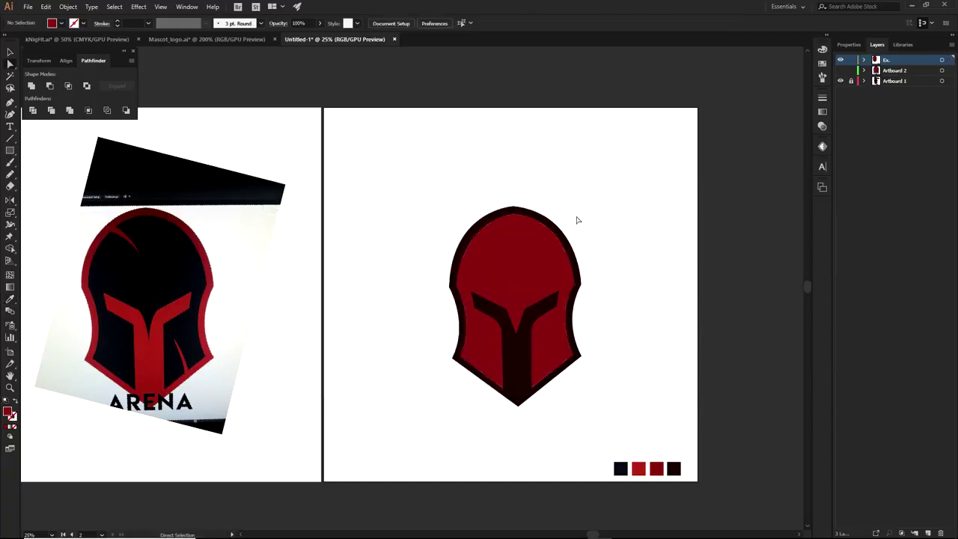
Move the dark red face shape clear of the dark brown base to show both layers, and undo the moves.
scroll(579, 220, up, 1)
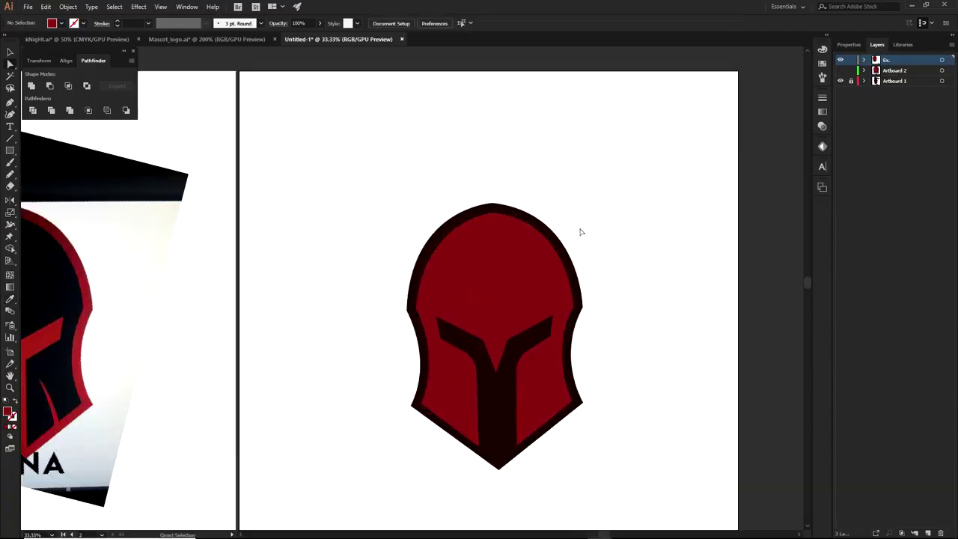
drag(601, 305, 652, 280)
drag(555, 253, 408, 253)
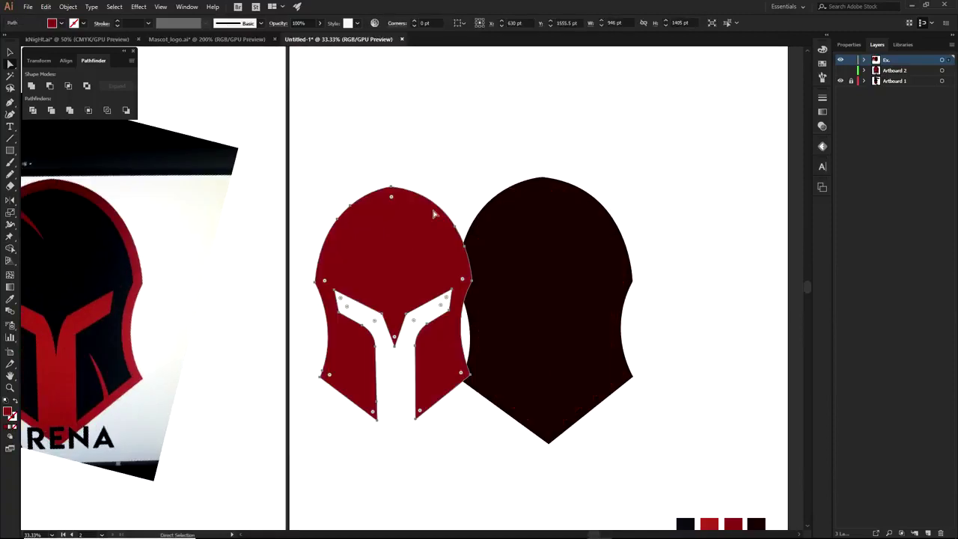
click(448, 175)
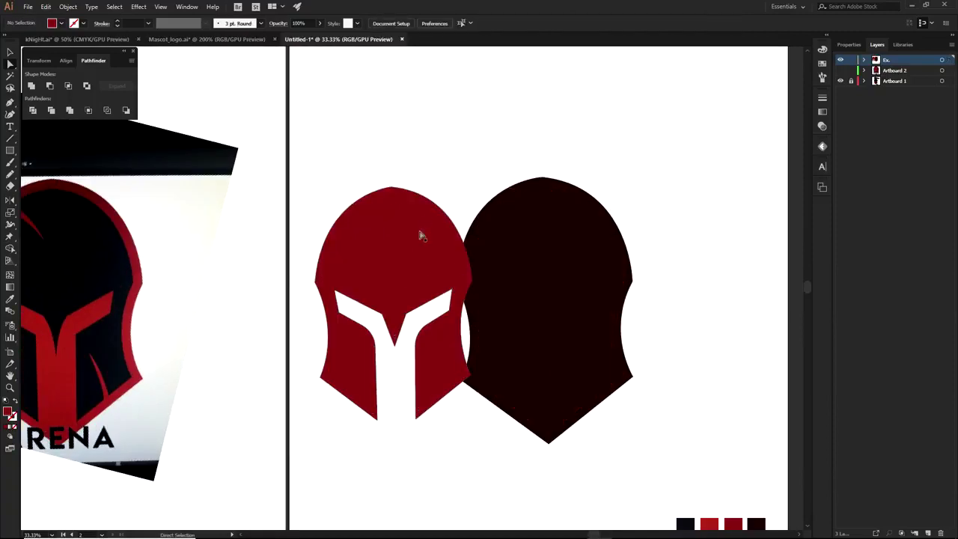
drag(421, 231, 398, 231)
drag(407, 193, 534, 227)
click(576, 288)
drag(483, 287, 497, 124)
click(633, 193)
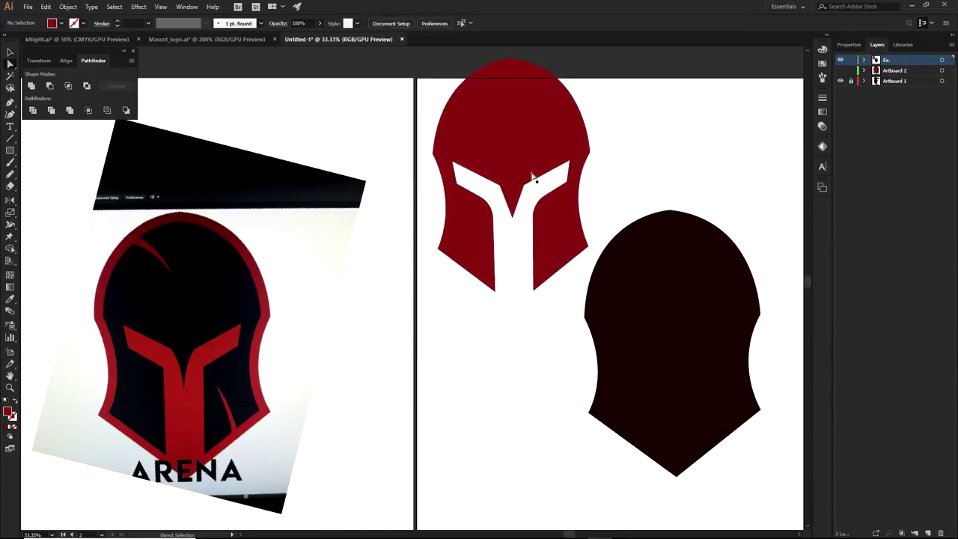
key(ctrl+z)
key(ctrl+z)
key(ctrl+z)
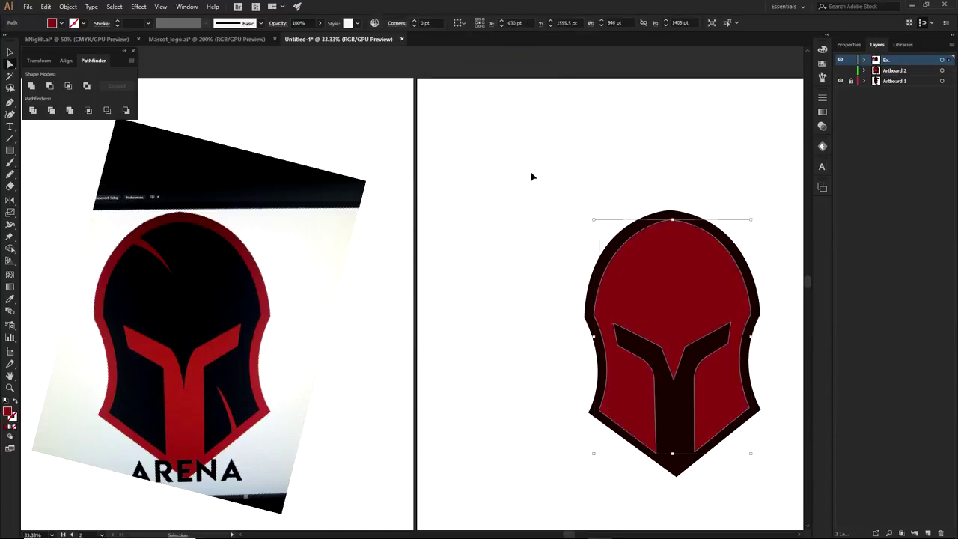
Subtract the dark red face shape from the dark brown base shape, leaving one compound helmet outline with the eye and nose opening.
drag(756, 268, 629, 202)
drag(434, 135, 720, 367)
key(Delete)
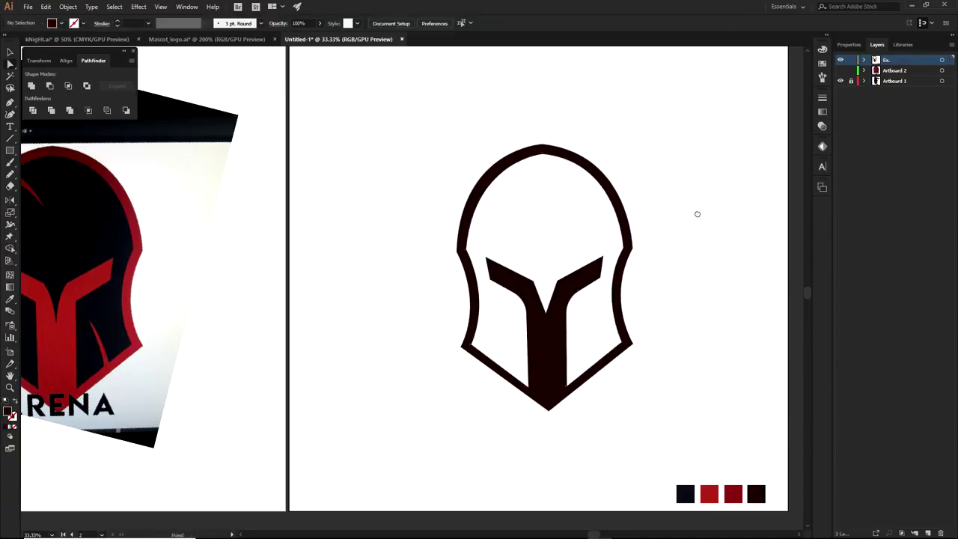
scroll(692, 248, up, 2)
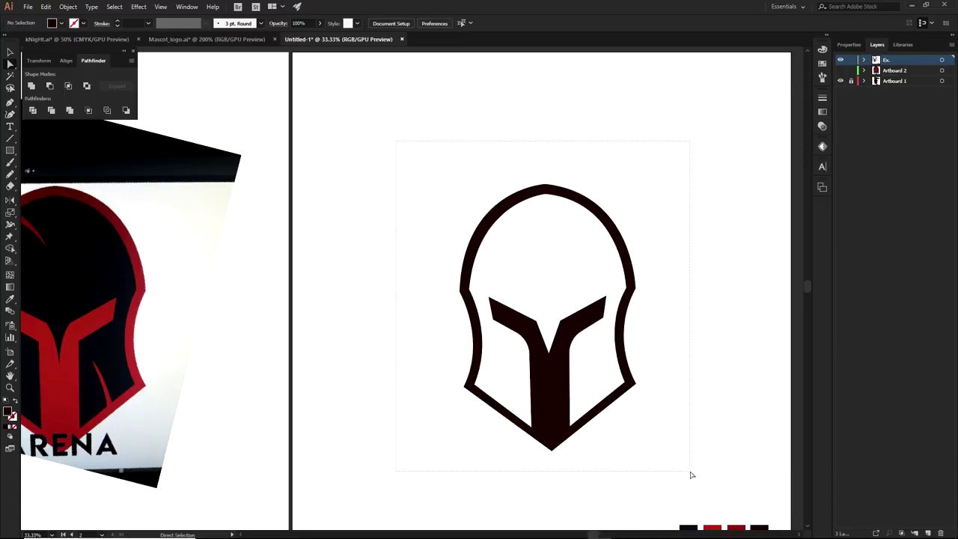
key(ctrl+a)
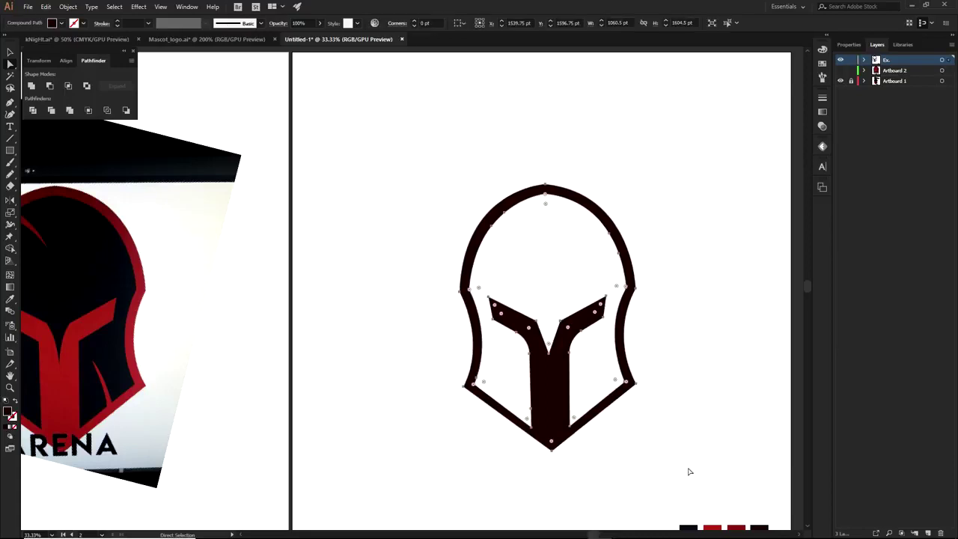
click(653, 455)
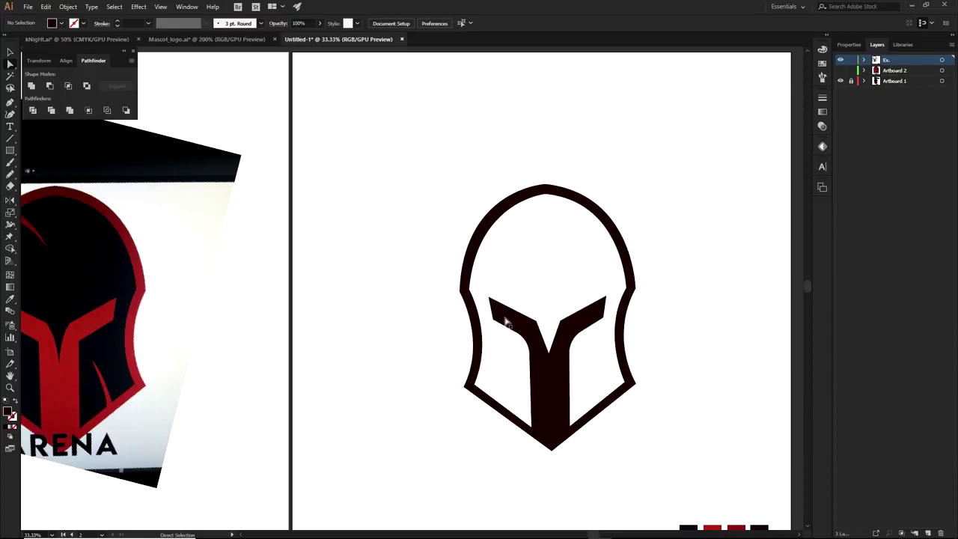
Draw a jagged, pointed crack with the Pen tool, running inward from the helmet outline's upper-left rim.
key(p)
scroll(546, 237, up, 2)
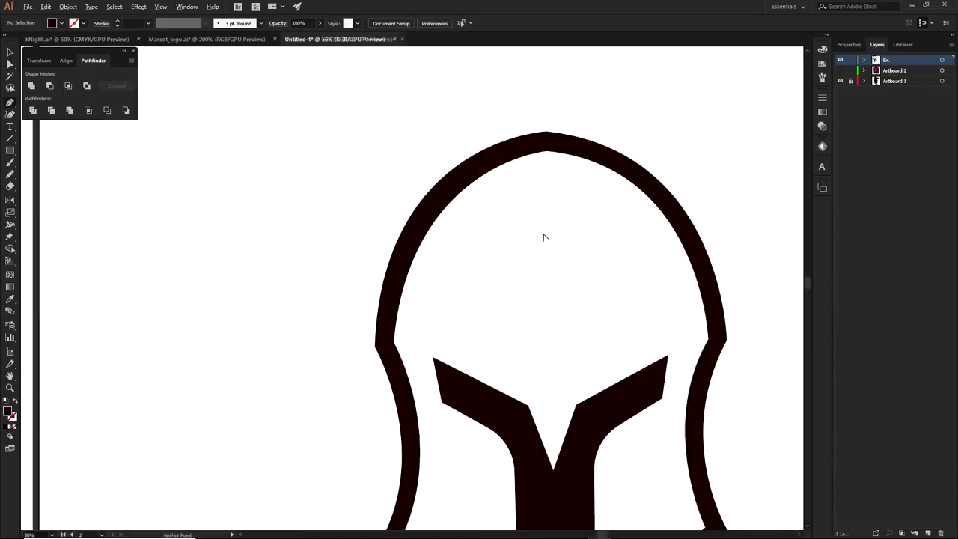
click(435, 202)
click(480, 268)
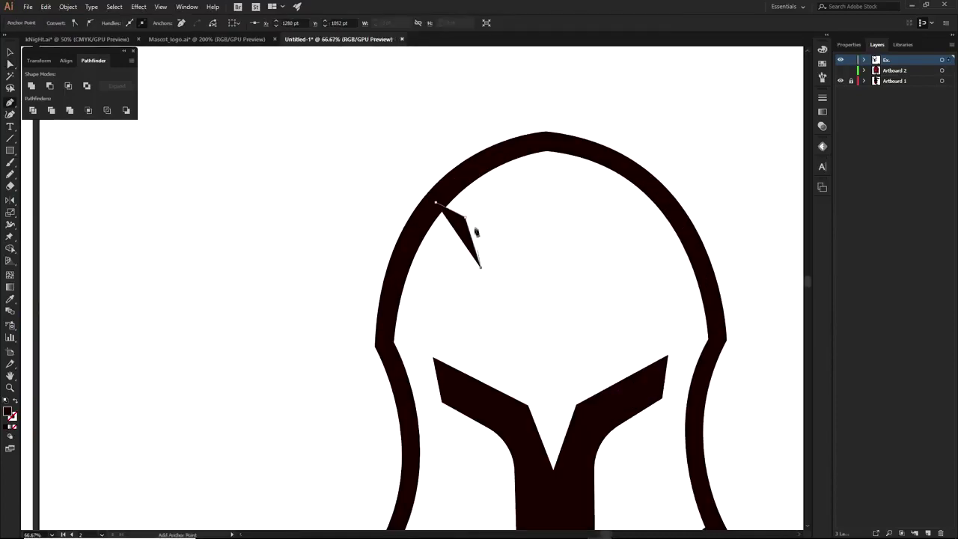
click(462, 172)
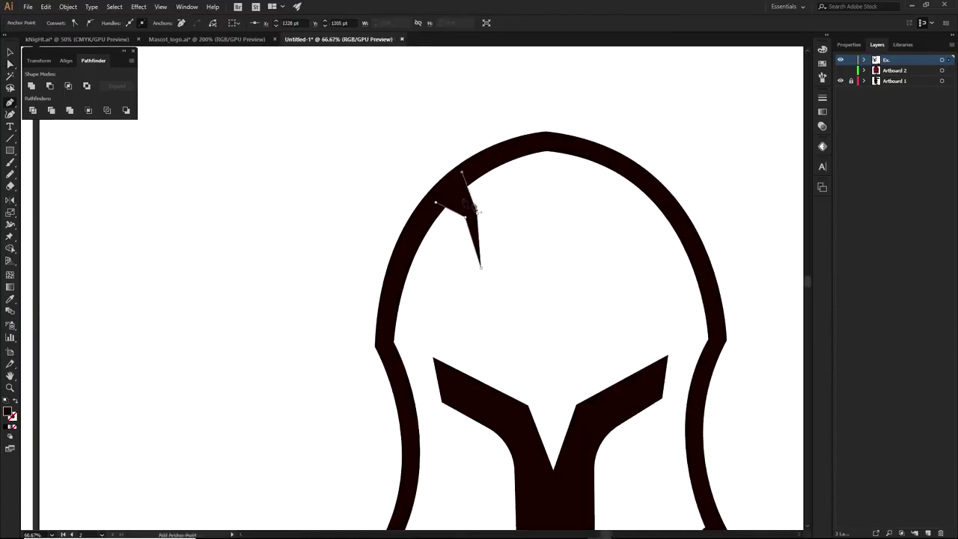
ctrl+click(537, 285)
key(ctrl+z)
Draw a jagged notch with the Pen tool, rising from the lower-right edge of the helmet outline into the cheek.
drag(611, 372, 524, 193)
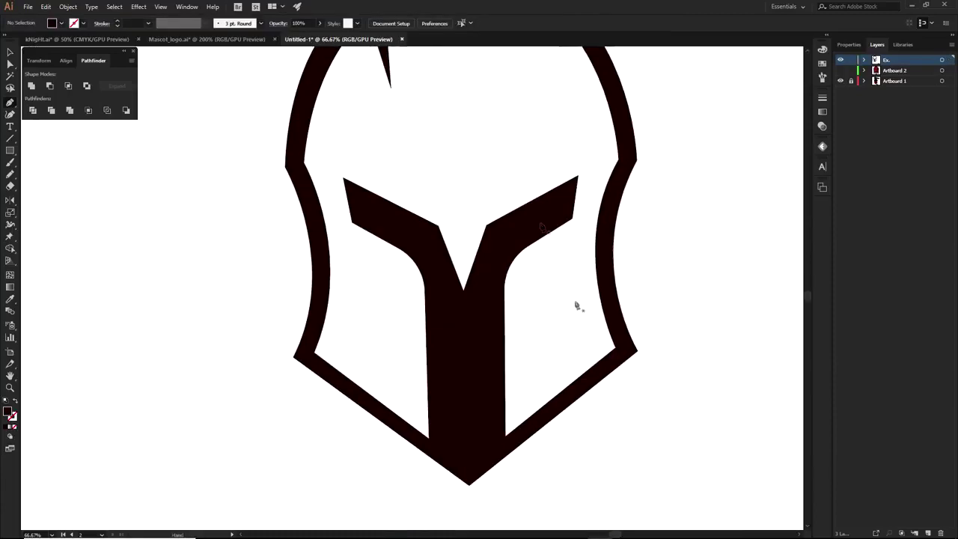
scroll(576, 373, up, 1)
click(537, 417)
click(535, 383)
click(534, 344)
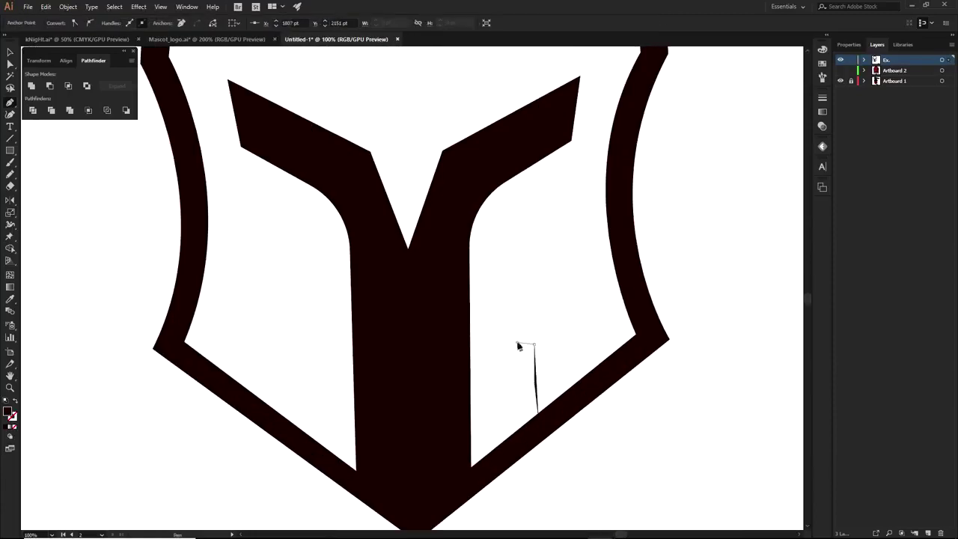
click(527, 330)
click(548, 352)
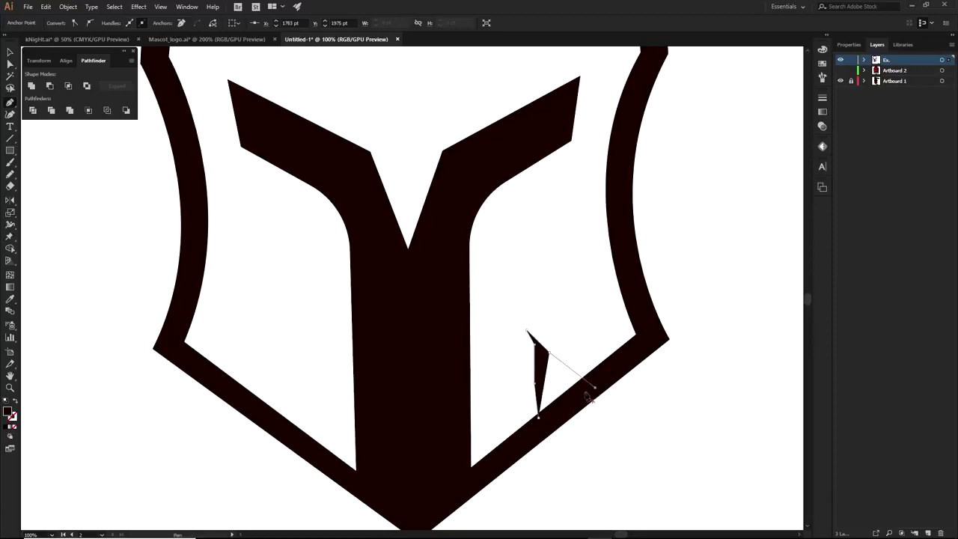
click(594, 386)
ctrl+click(596, 425)
Draw a thin jagged crack with the Pen tool, running from the helmet's lower-left corner into the cheek.
scroll(685, 438, left, 3)
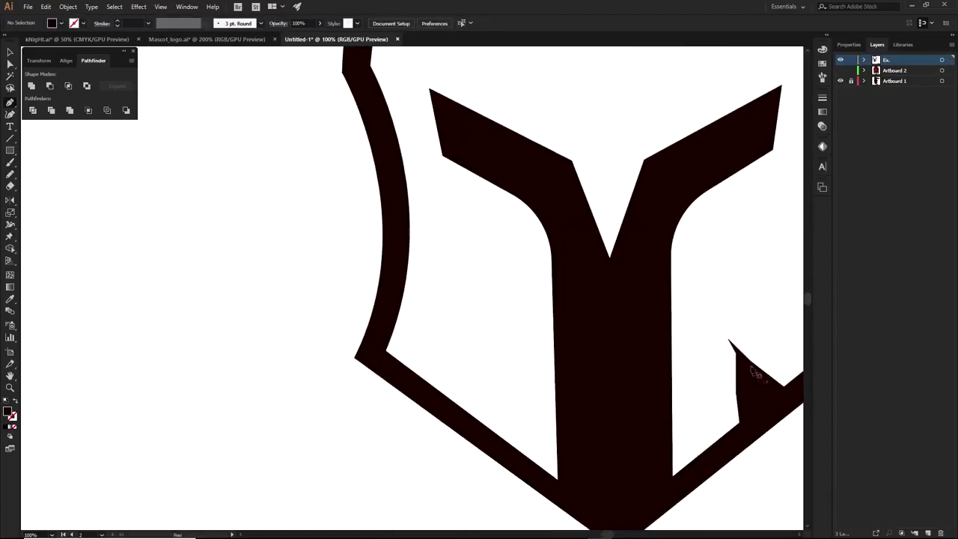
click(377, 349)
scroll(385, 348, up, 1)
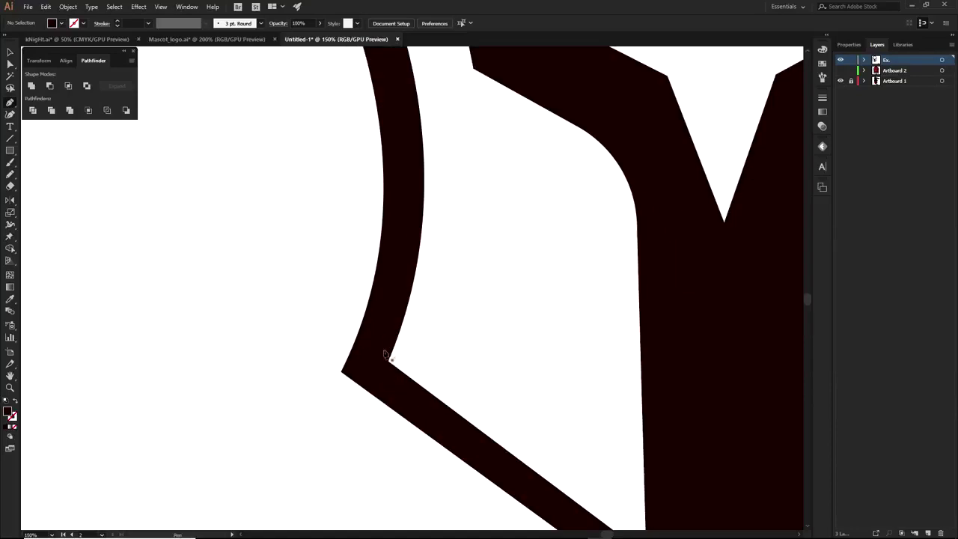
drag(443, 324, 512, 308)
click(388, 379)
key(ctrl+z)
click(396, 381)
scroll(395, 379, down, 3)
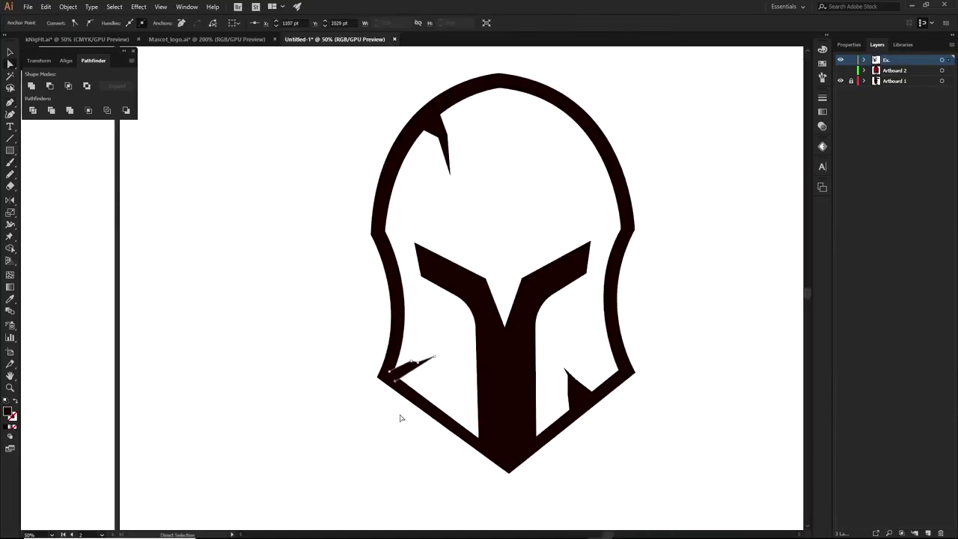
ctrl+click(399, 417)
Draw a narrow pointed crack with the Pen tool, running inward from the helmet outline's upper-right rim.
scroll(603, 300, up, 2)
key(p)
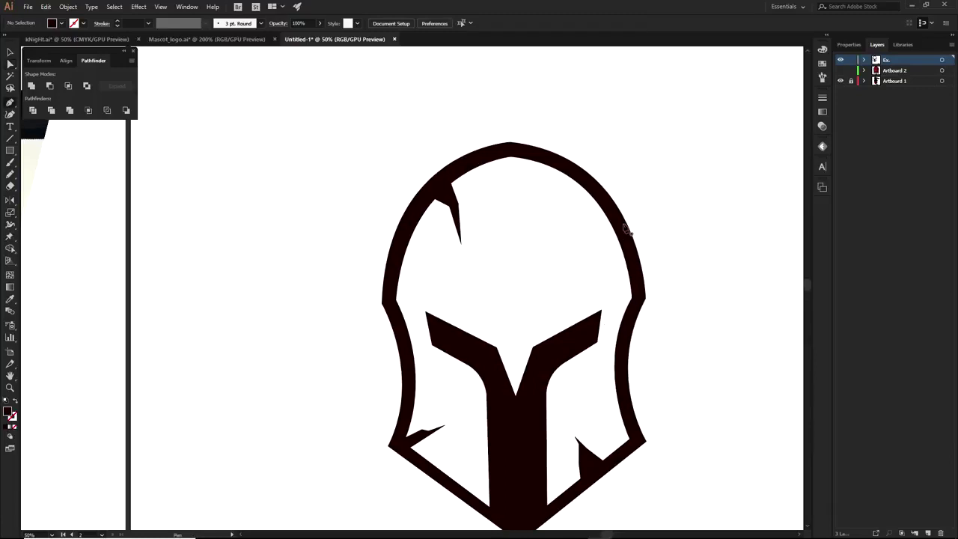
scroll(608, 206, up, 3)
click(605, 200)
click(536, 267)
click(612, 209)
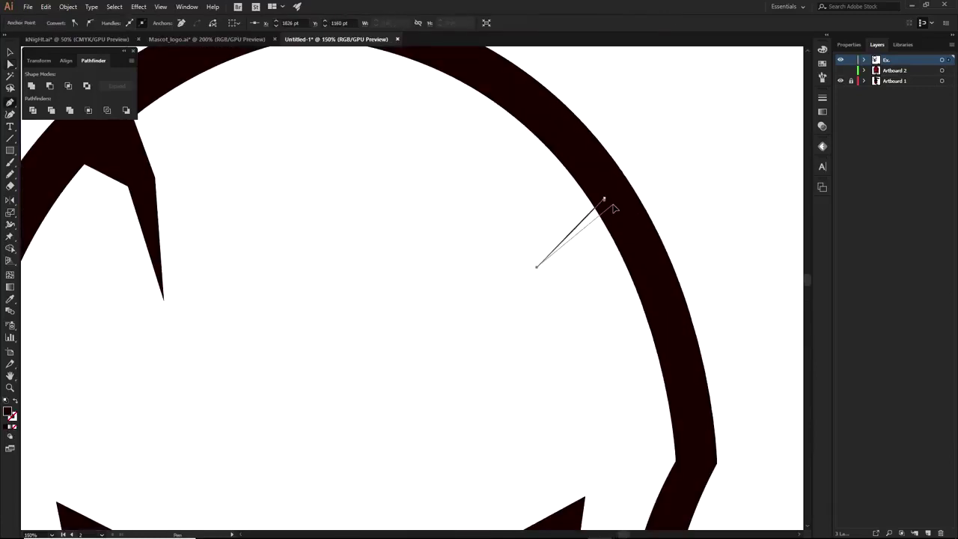
click(605, 200)
key(a)
click(653, 192)
scroll(661, 188, down, 3)
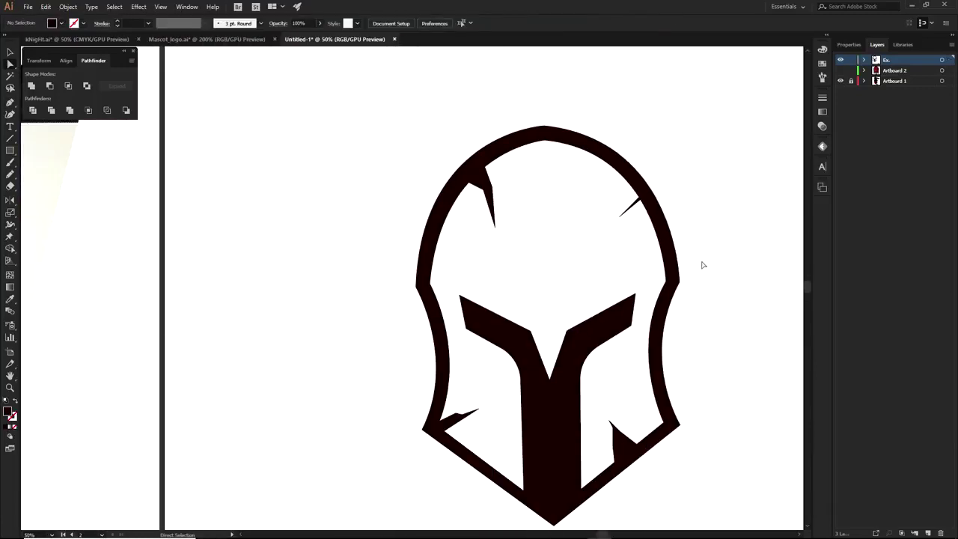
Widen and slightly lengthen the upper-right crack by moving its anchor points.
scroll(644, 188, up, 3)
click(625, 214)
drag(639, 191, 629, 157)
drag(571, 262, 560, 267)
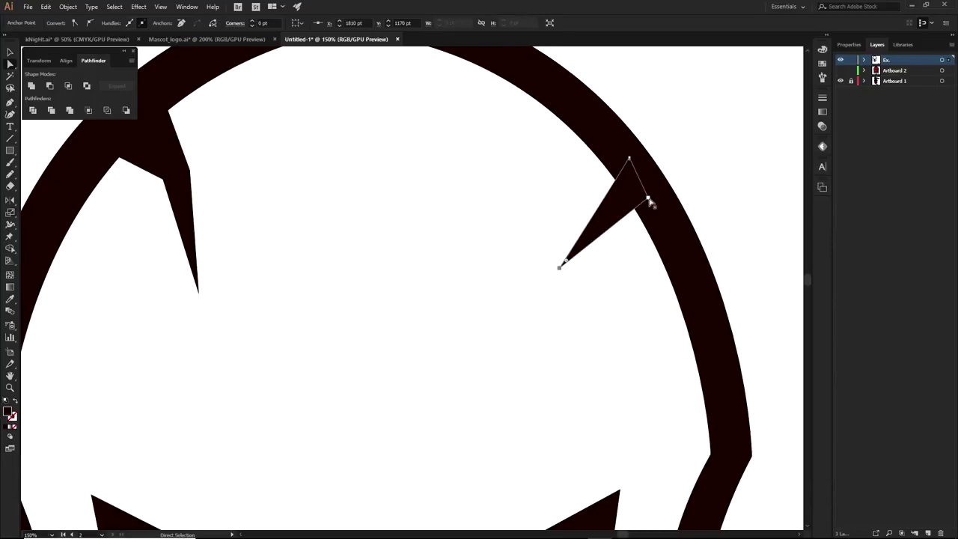
click(707, 170)
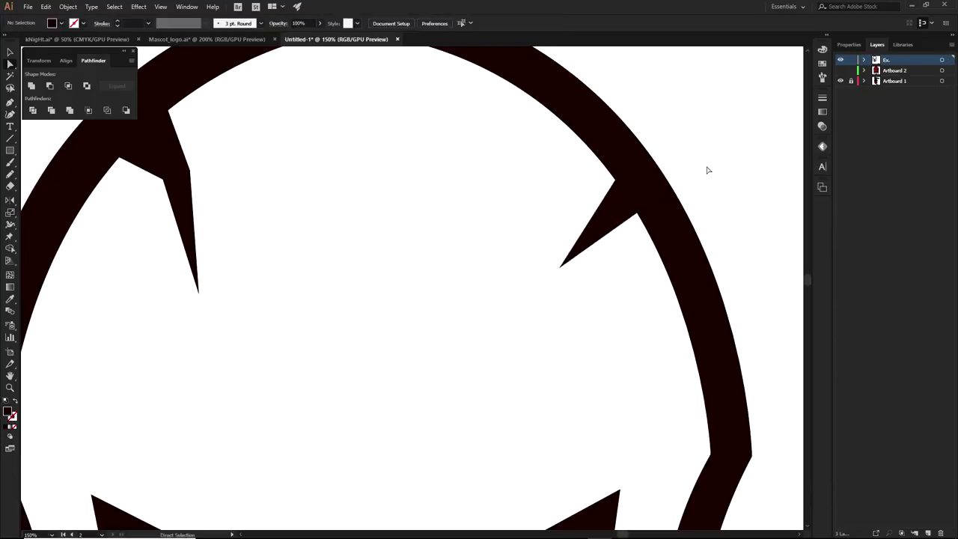
scroll(708, 172, down, 5)
drag(711, 187, 630, 212)
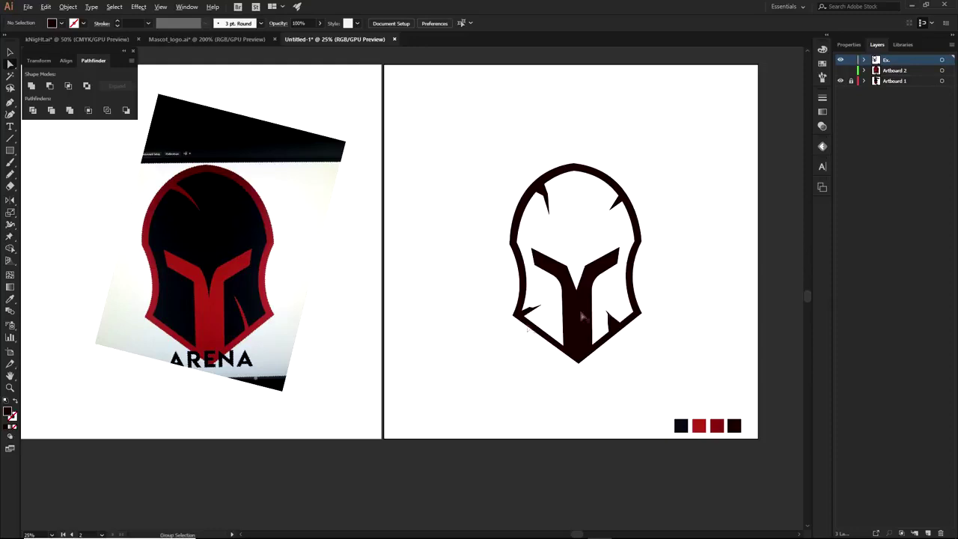
Adjust an anchor point at the base of the crack in the helmet's lower-left corner.
scroll(546, 321, up, 4)
click(552, 343)
drag(550, 345, 551, 349)
click(553, 381)
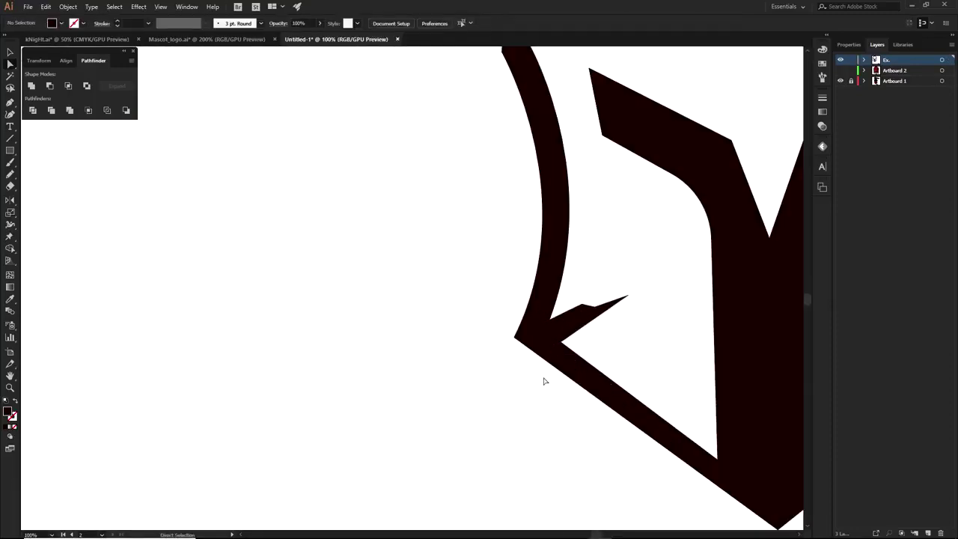
scroll(539, 342, down, 2)
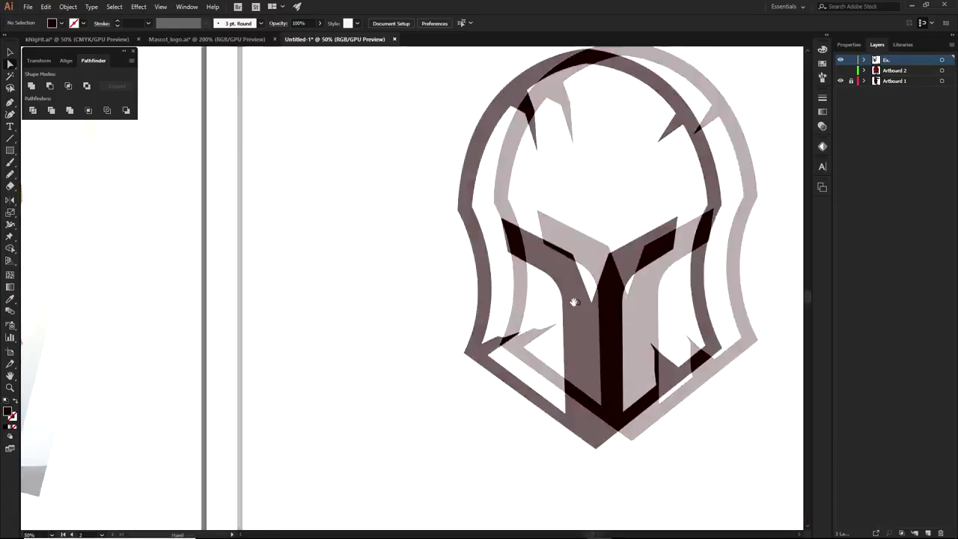
Try shifting the upper-right crack into the helmet rim so that less of it protrudes, and undo the change.
click(681, 120)
drag(689, 106, 681, 117)
scroll(685, 112, up, 4)
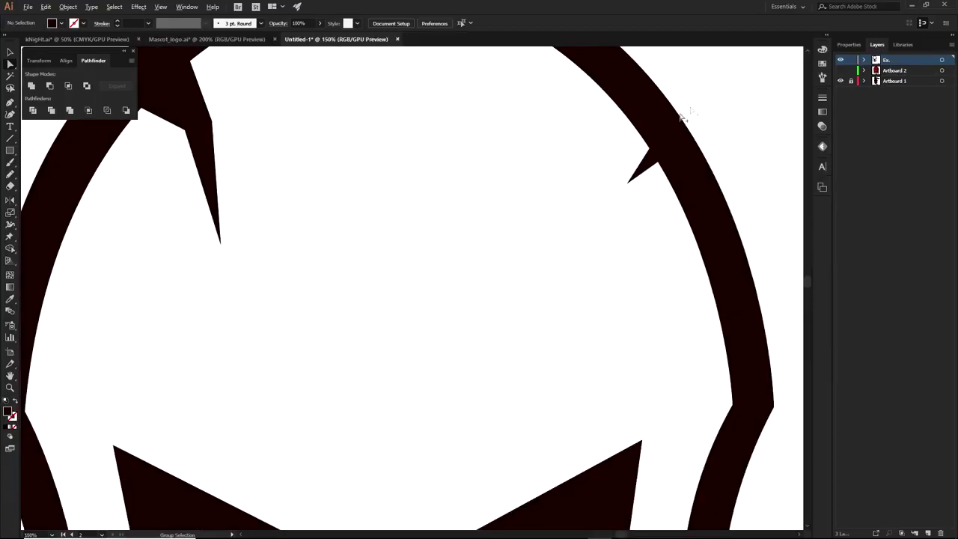
drag(632, 165, 652, 197)
click(760, 145)
scroll(760, 142, down, 7)
drag(762, 158, 719, 146)
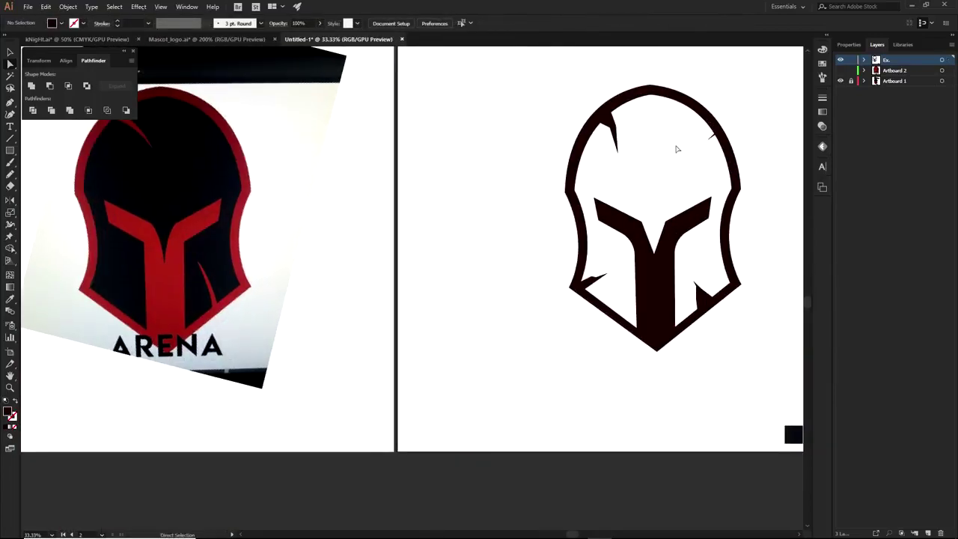
key(ctrl+z)
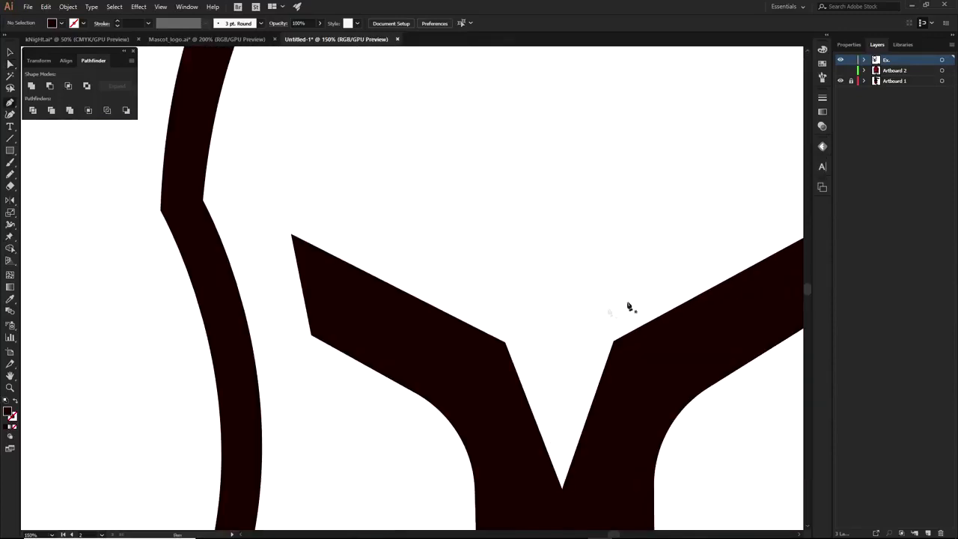
Draw a sharp spike with the Pen tool that extends the outer upper corner of the helmet's left eye slit.
drag(309, 261, 414, 286)
click(480, 338)
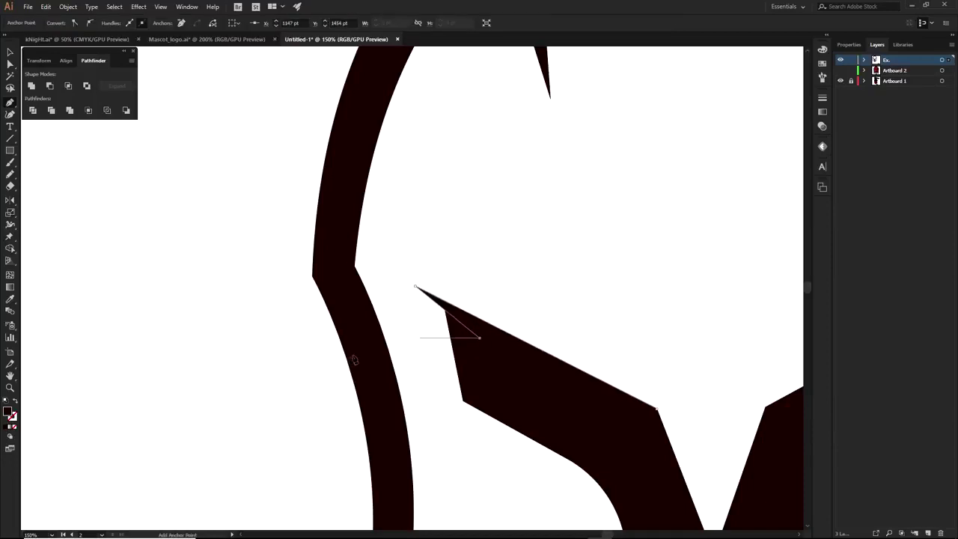
key(a)
click(405, 345)
scroll(378, 339, down, 2)
drag(455, 358, 437, 341)
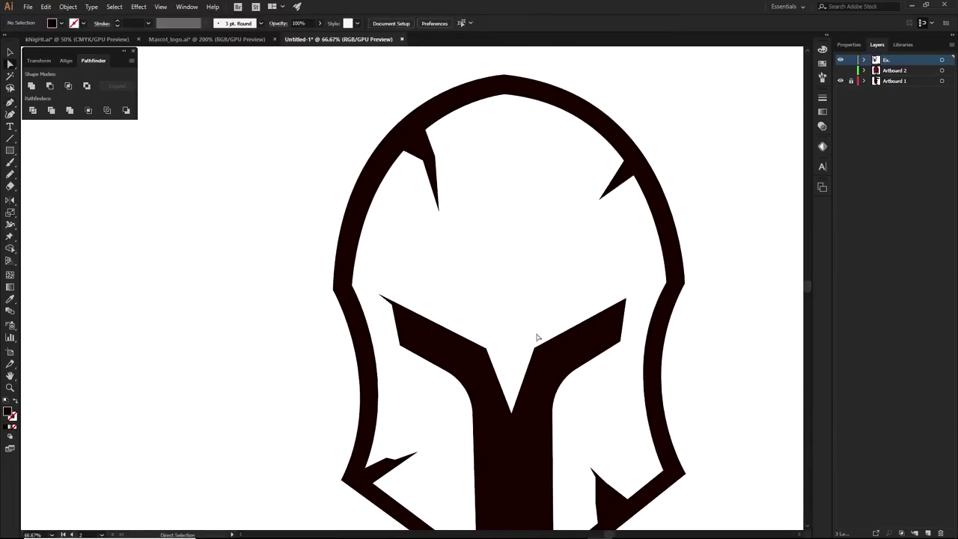
Draw a sharp spike with the Pen tool that extends the outer upper corner of the helmet's right eye slit.
click(395, 307)
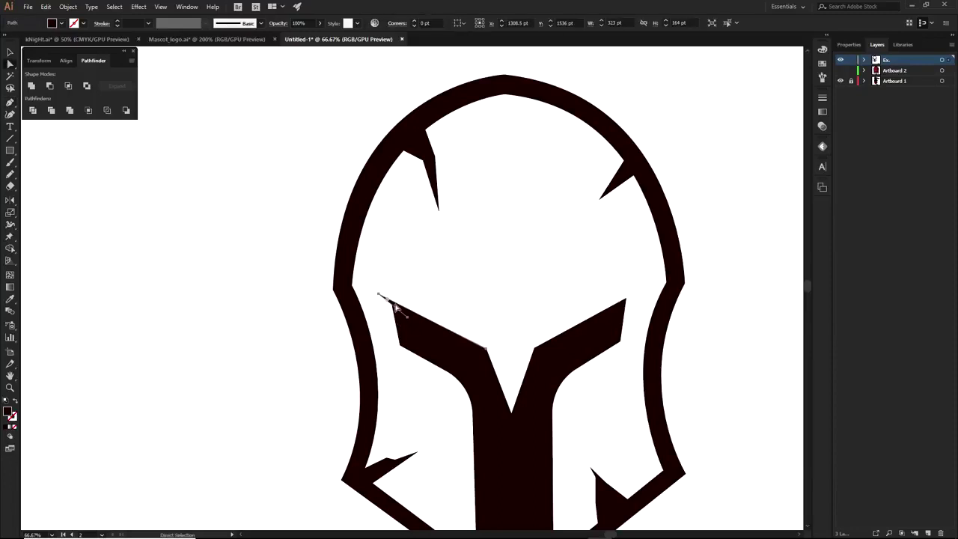
key(p)
click(535, 348)
scroll(645, 299, up, 2)
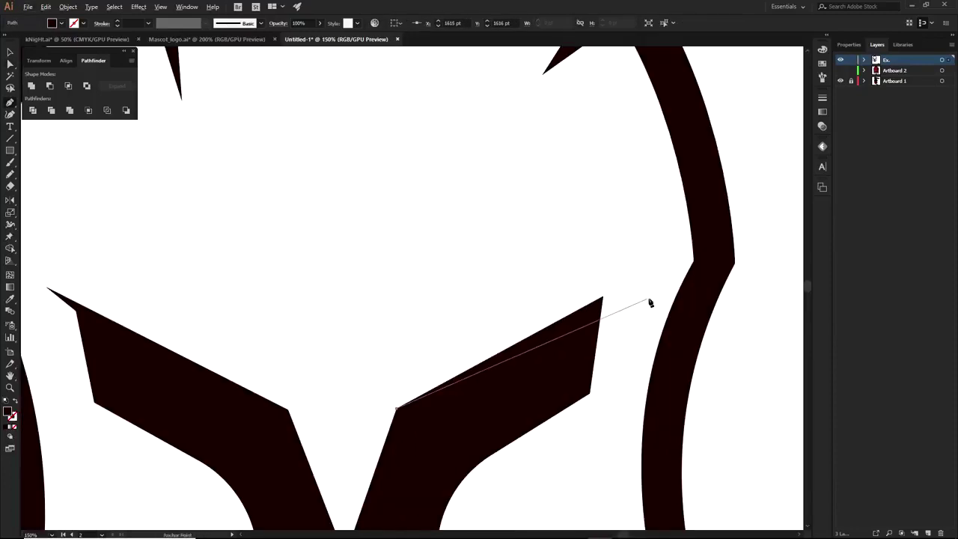
key(p)
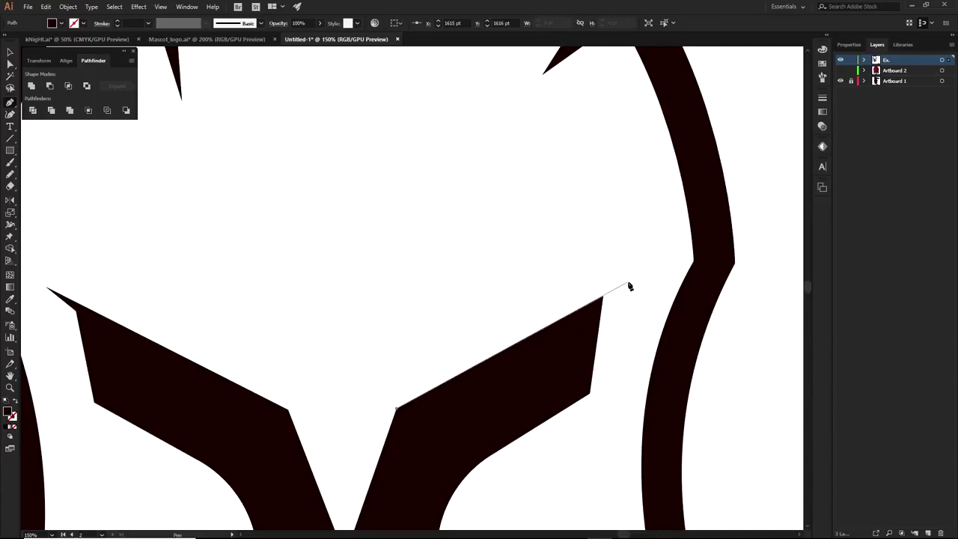
click(630, 285)
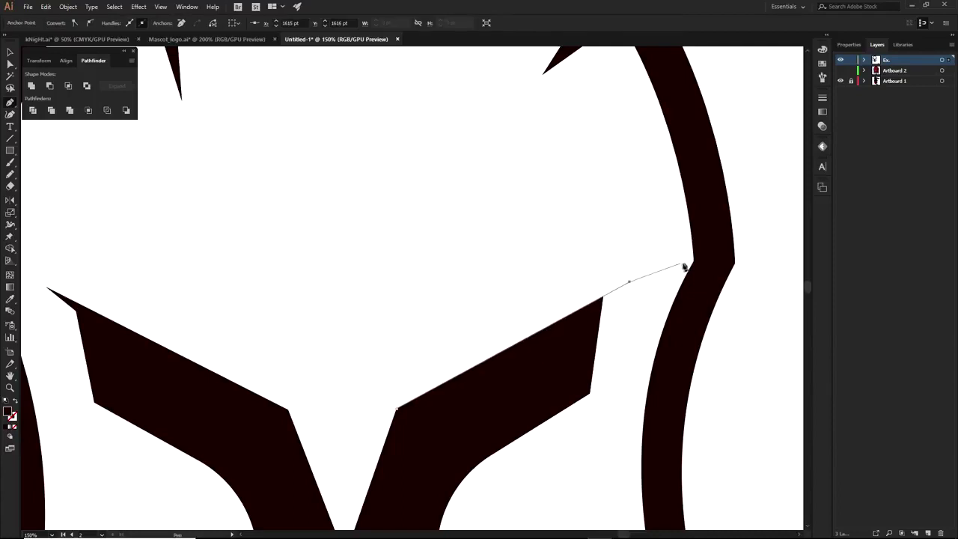
key(a)
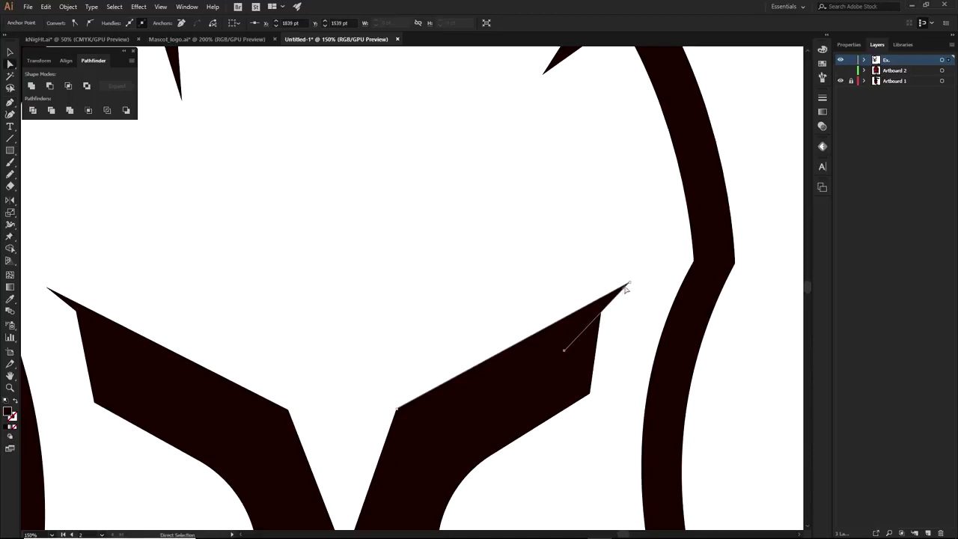
scroll(698, 268, down, 2)
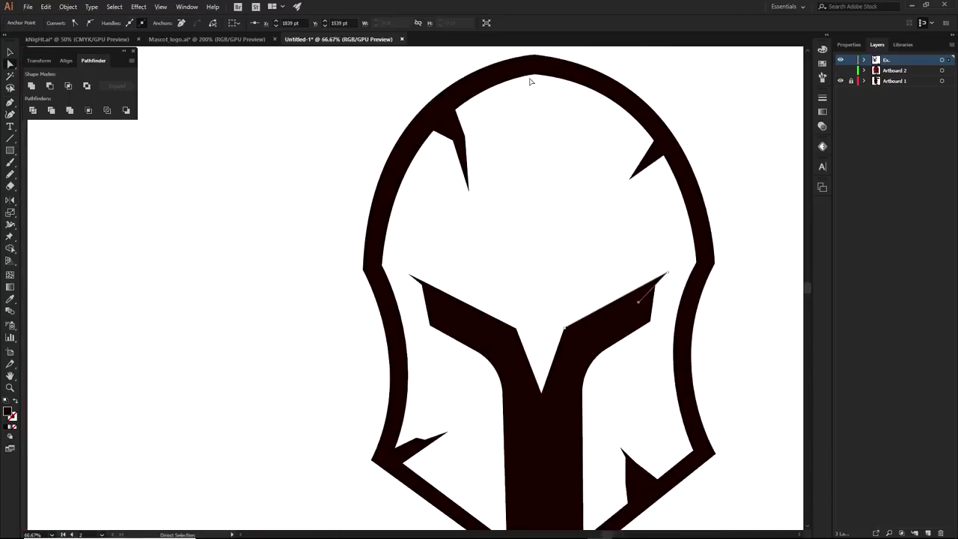
click(760, 160)
Fine-tune the eye-slit spikes by slightly nudging an anchor point.
scroll(387, 292, up, 3)
click(440, 299)
drag(631, 317, 630, 315)
click(391, 356)
scroll(393, 356, down, 5)
drag(494, 357, 520, 307)
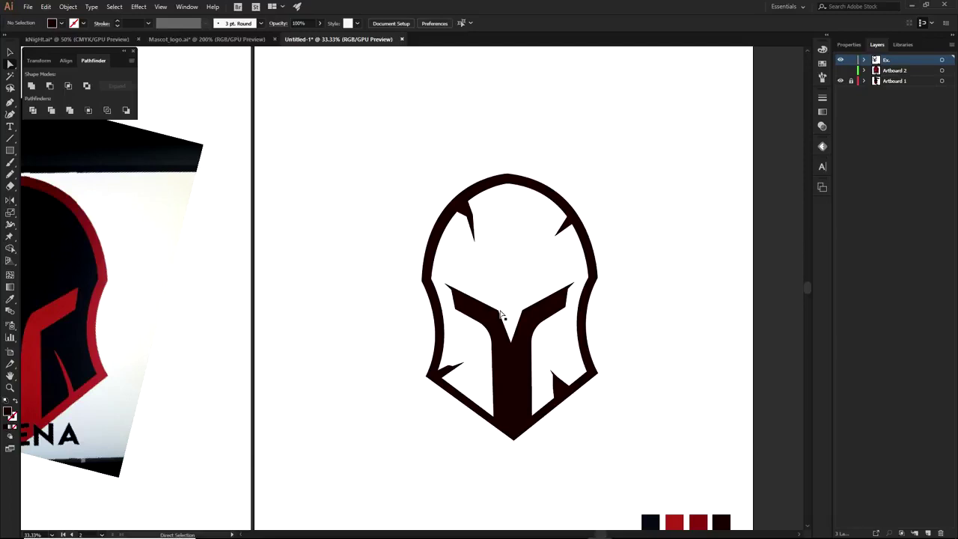
drag(293, 315, 406, 323)
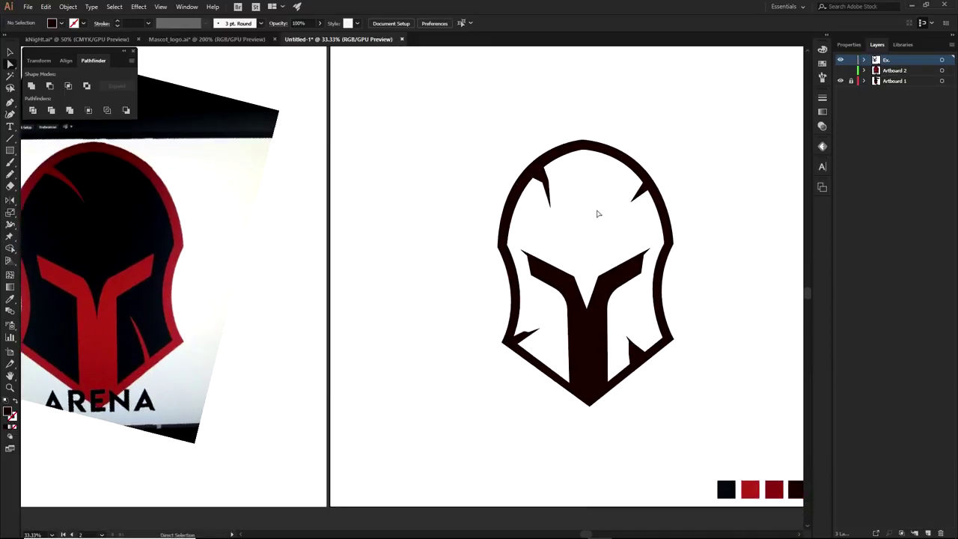
Add a new layer above the Artboard 2 layer and trace the helmet's right side within its rim with the Pen tool.
click(895, 71)
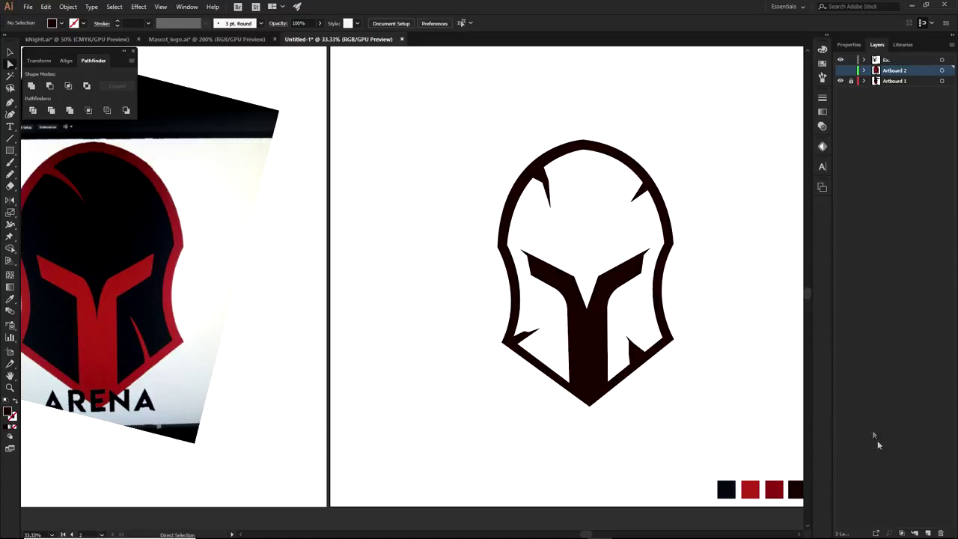
click(928, 532)
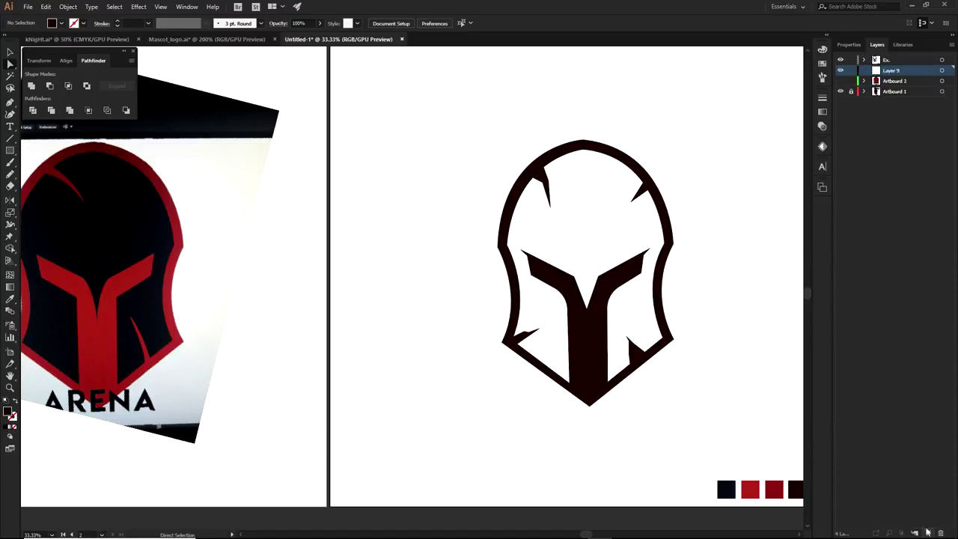
key(p)
scroll(669, 243, up, 2)
click(673, 246)
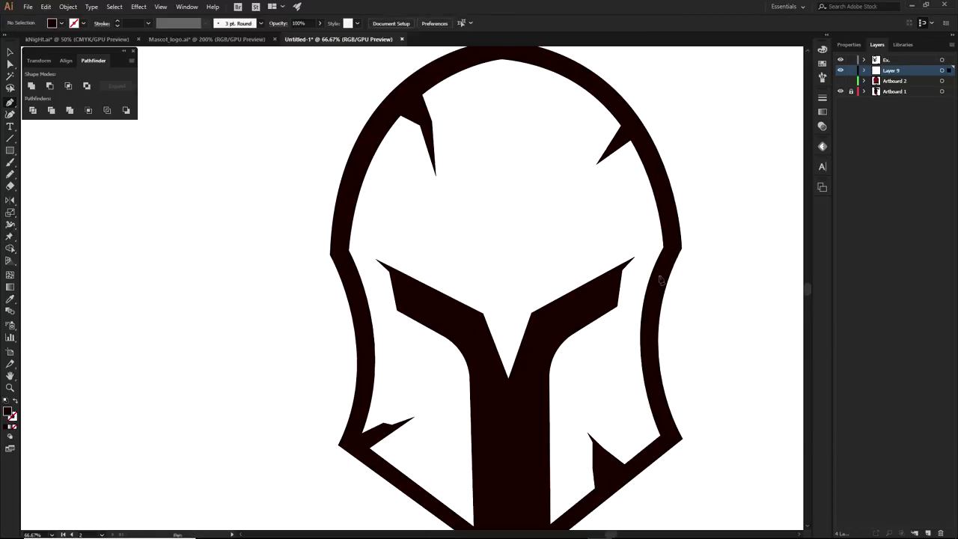
click(647, 377)
drag(661, 412, 698, 273)
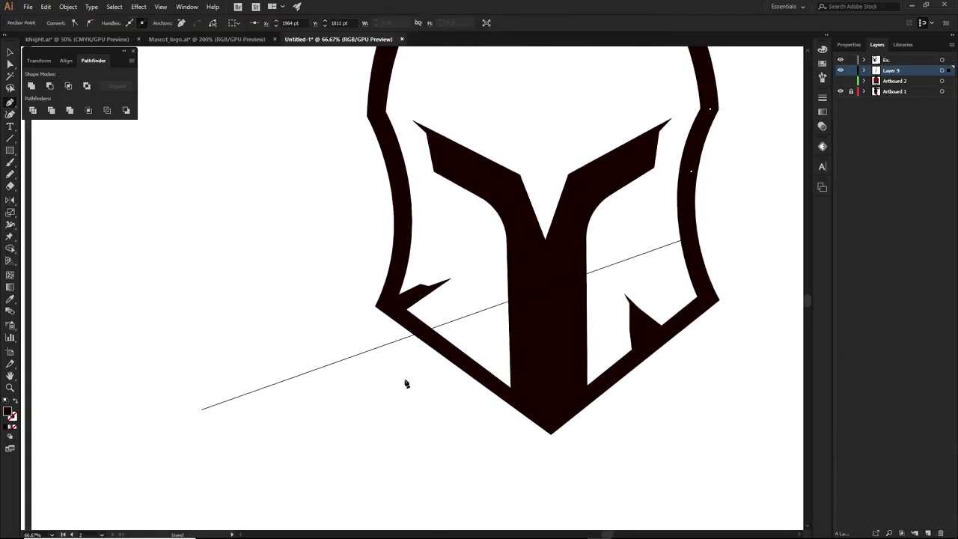
scroll(563, 327, down, 1)
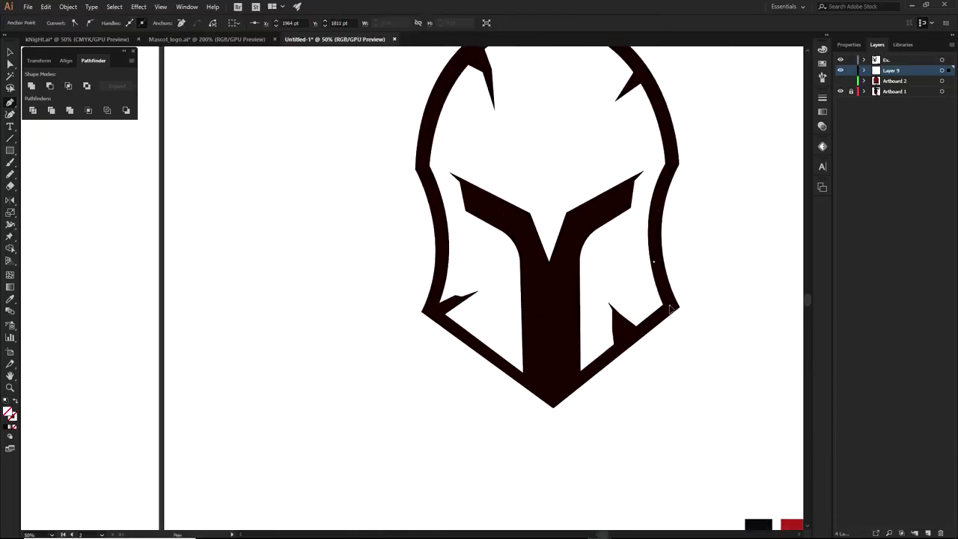
Continue the outline through the lower-left corner, up the left side and over the dome, closing it at the right side.
click(430, 314)
scroll(428, 183, up, 3)
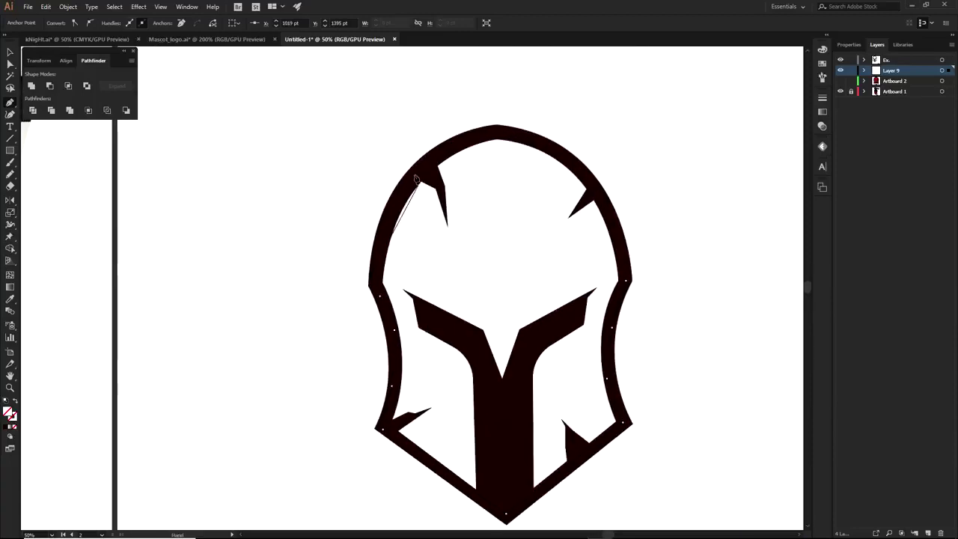
click(434, 162)
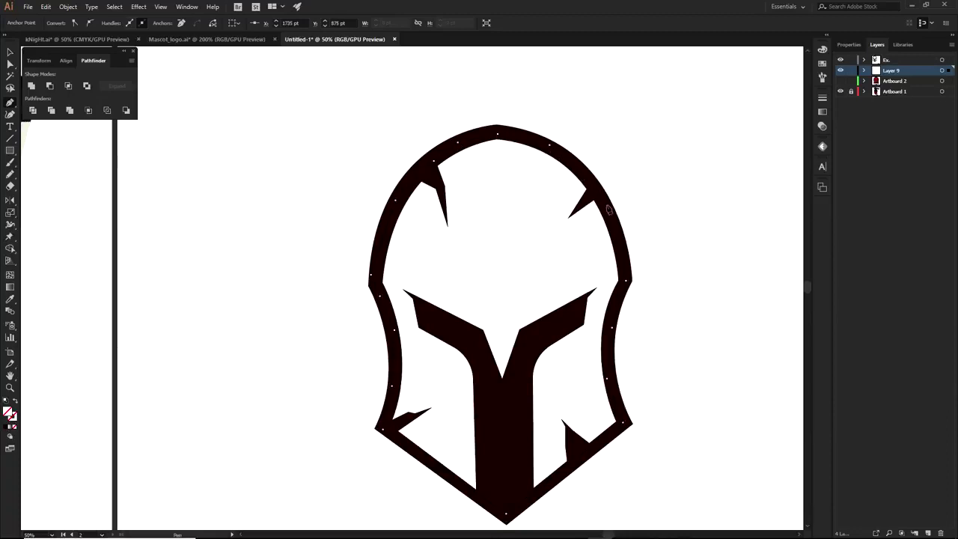
click(629, 278)
scroll(669, 304, down, 1)
drag(674, 360, 633, 283)
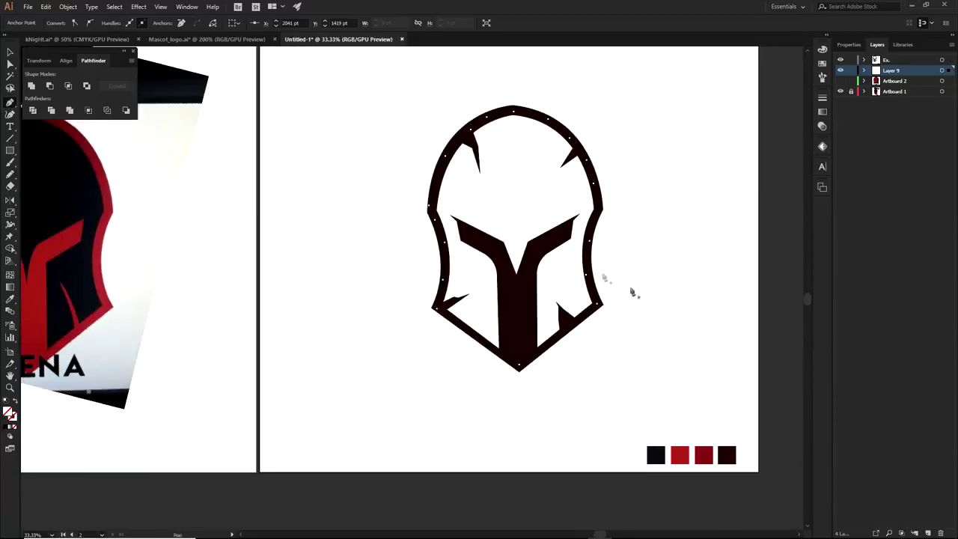
Fill the traced helmet shape with the dark red sampled from the third palette square and deselect it.
key(i)
click(704, 454)
key(a)
click(663, 318)
drag(655, 300, 643, 340)
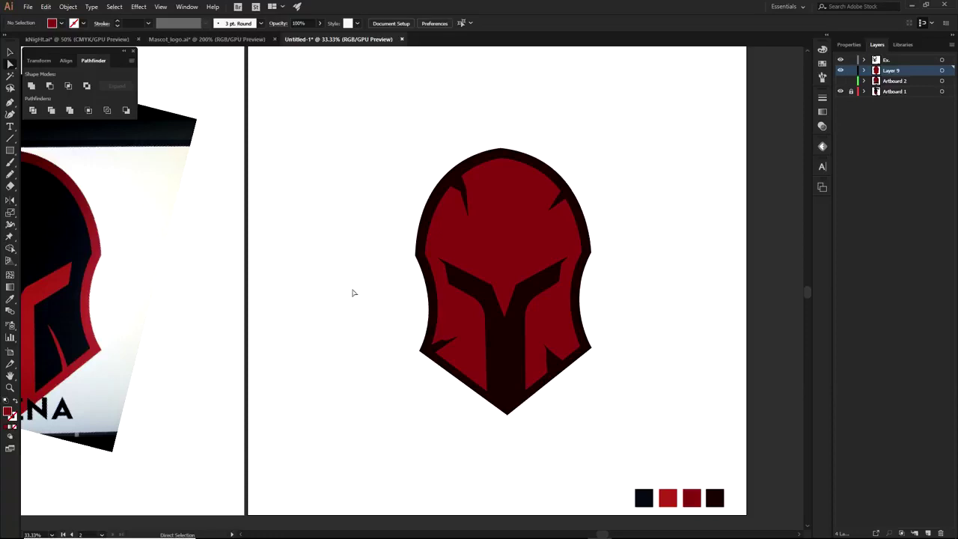
Add a layer above Layer 9 and start a Pen shadow shape from the V notch between the eyes, across the forehead to the right rim.
click(928, 532)
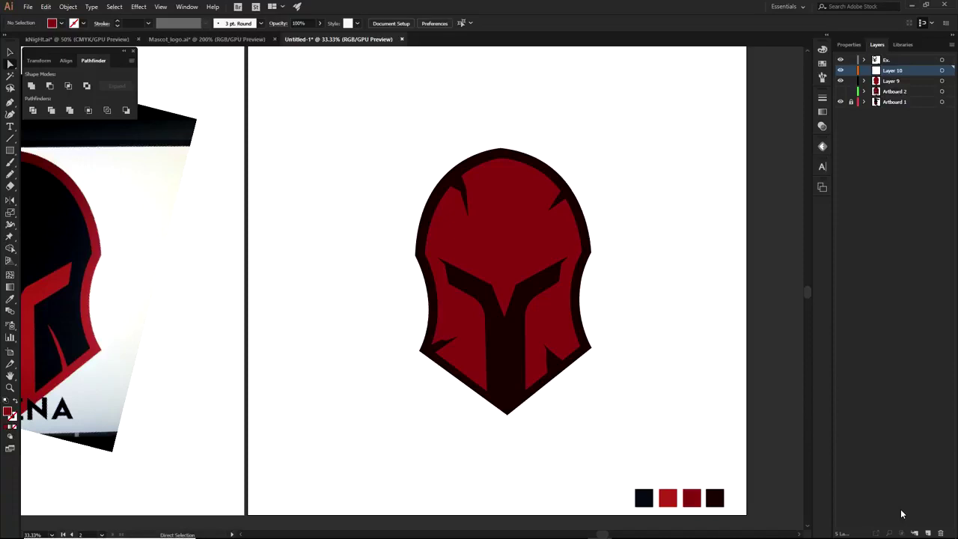
key(p)
scroll(510, 277, up, 2)
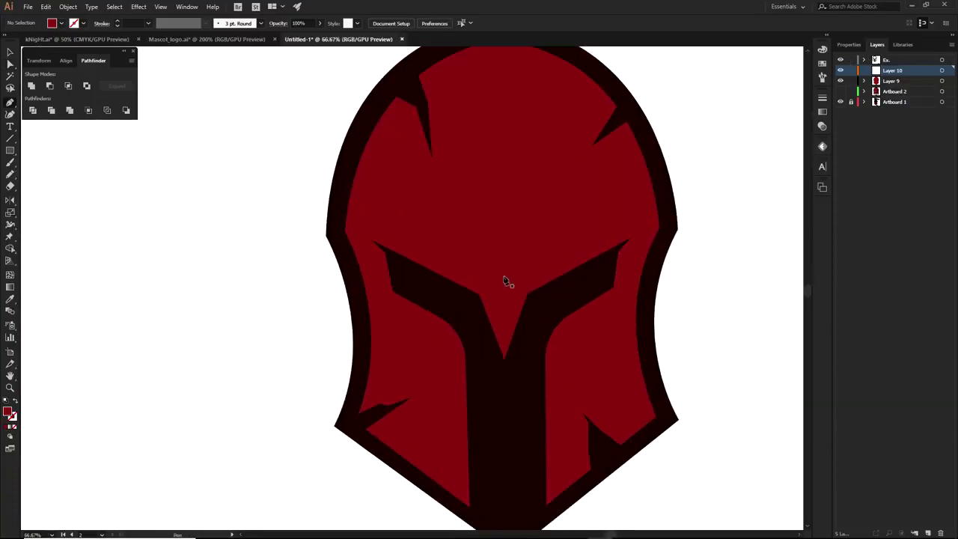
click(504, 360)
scroll(525, 288, up, 3)
click(533, 303)
scroll(533, 304, down, 3)
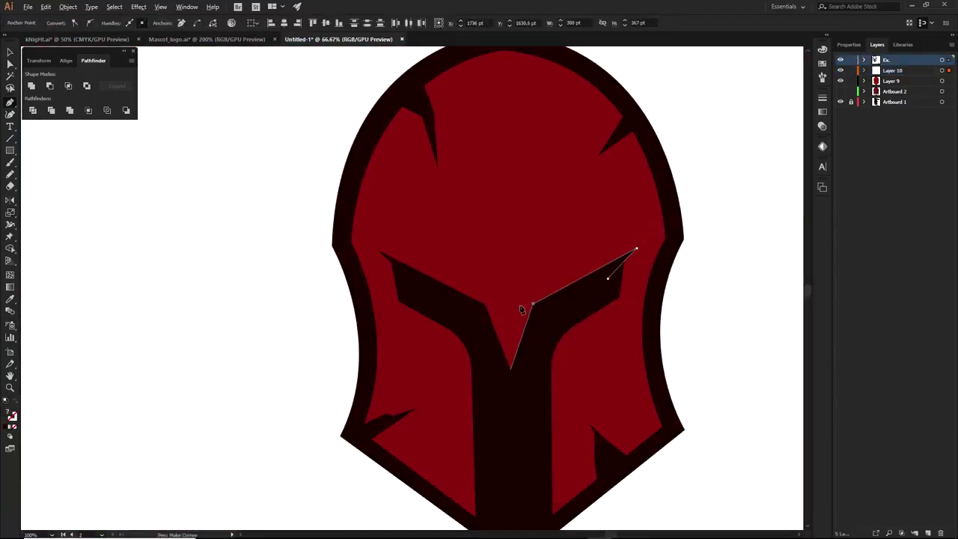
click(524, 268)
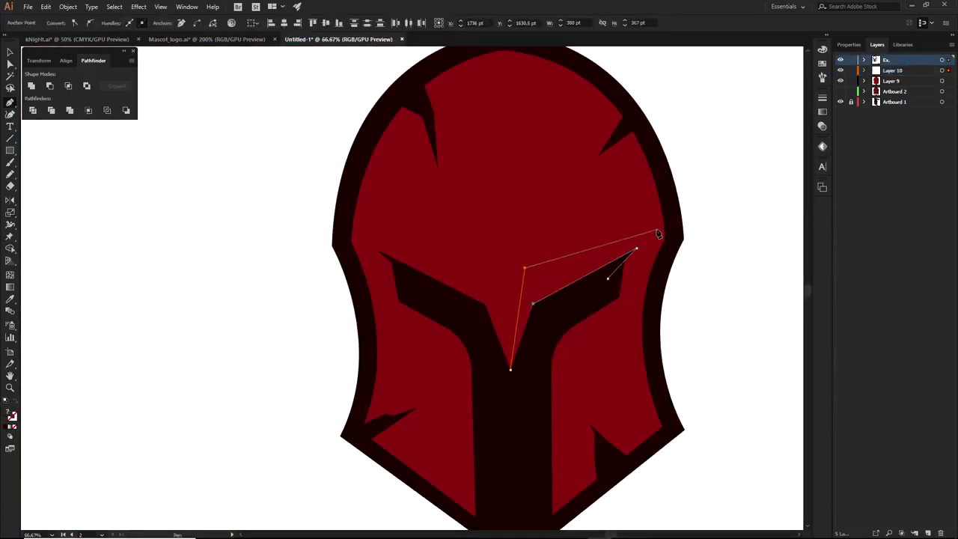
click(667, 179)
click(674, 233)
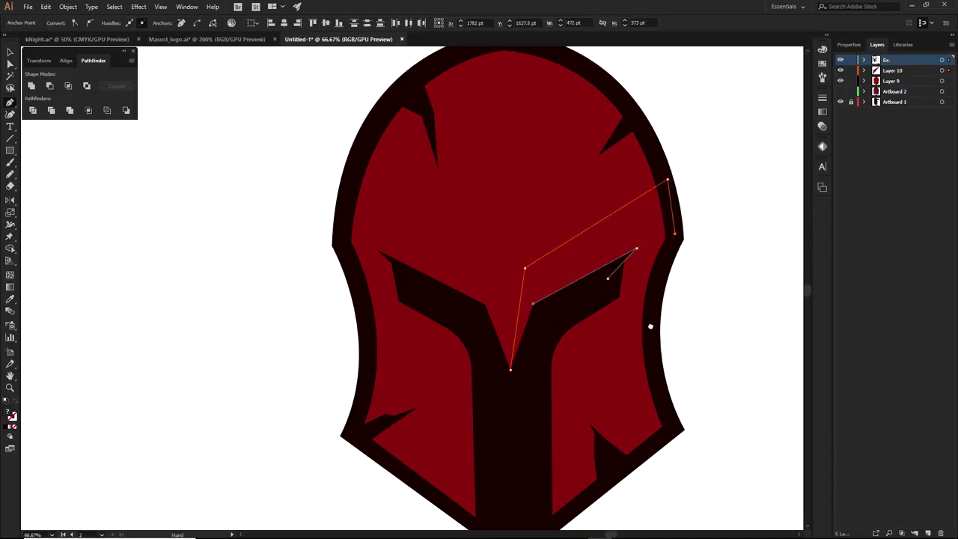
Continue the shadow path down the right rim, along the jaw and up the nose guard, closing it at the V notch.
drag(650, 324, 664, 234)
click(672, 179)
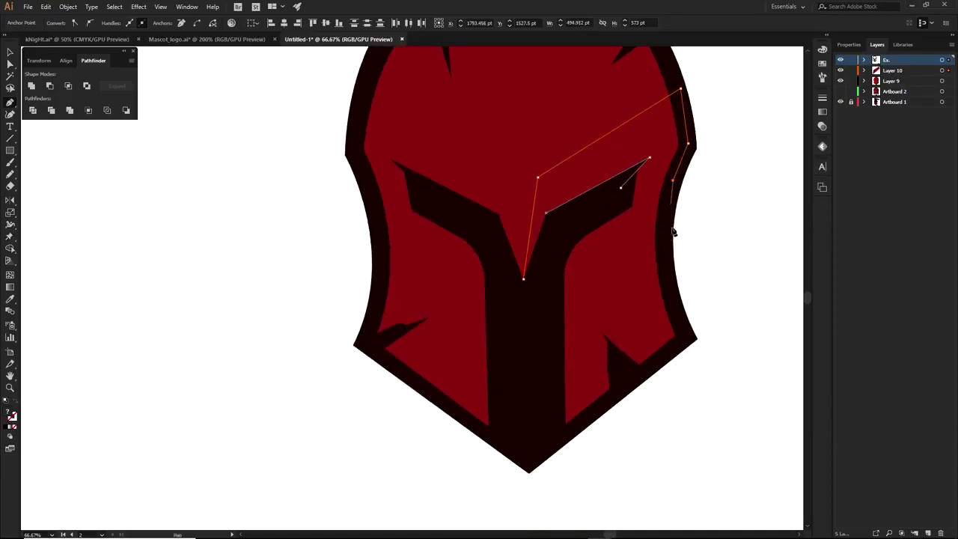
scroll(526, 283, up, 4)
scroll(534, 303, down, 6)
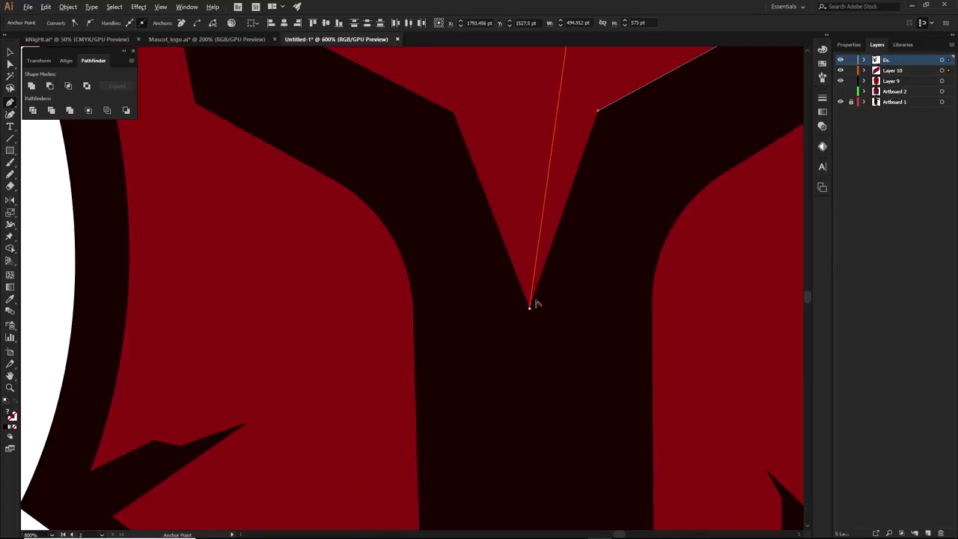
click(641, 269)
click(644, 311)
click(654, 341)
click(564, 418)
click(554, 340)
click(536, 300)
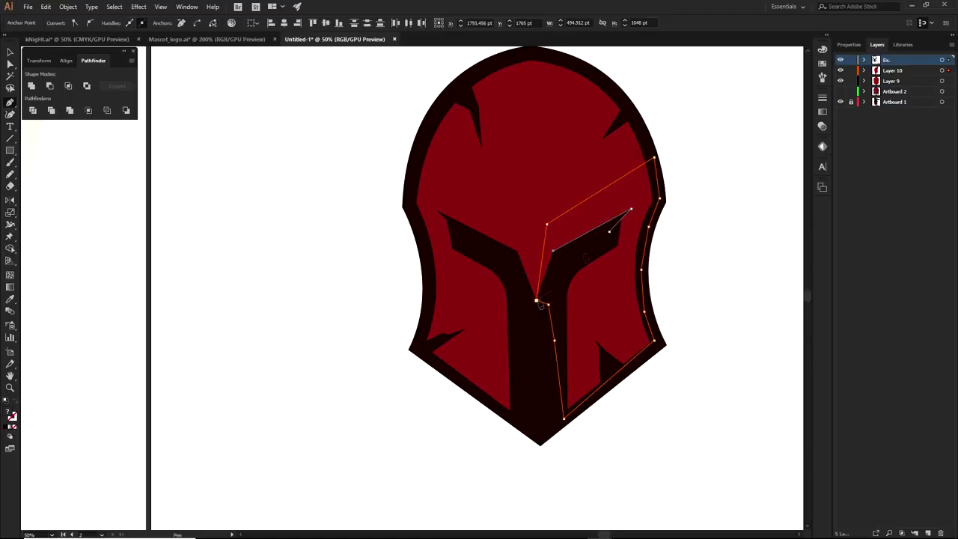
Fill the shadow shape with the rim's dark brown, try a white fill, and undo the white fill.
key(i)
click(424, 294)
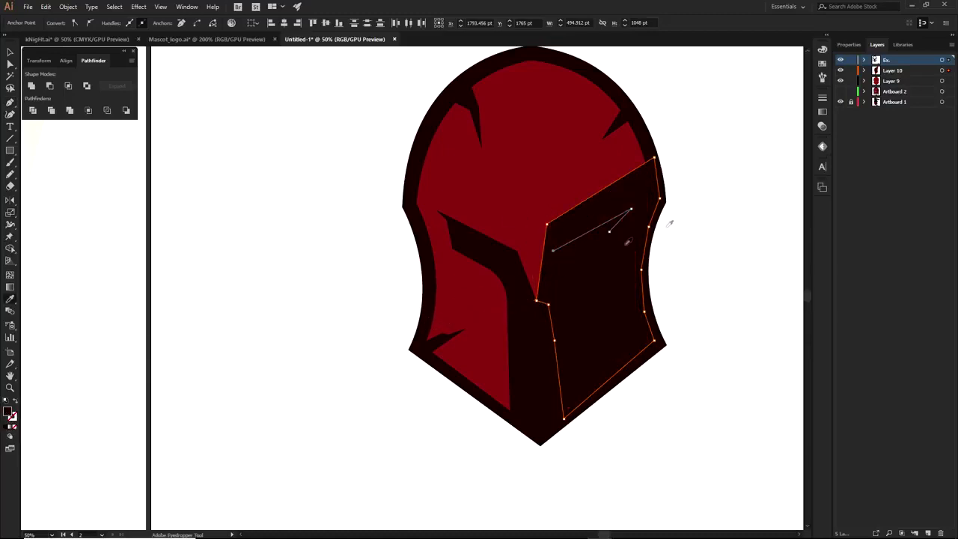
click(762, 211)
scroll(779, 251, down, 2)
drag(779, 253, 721, 240)
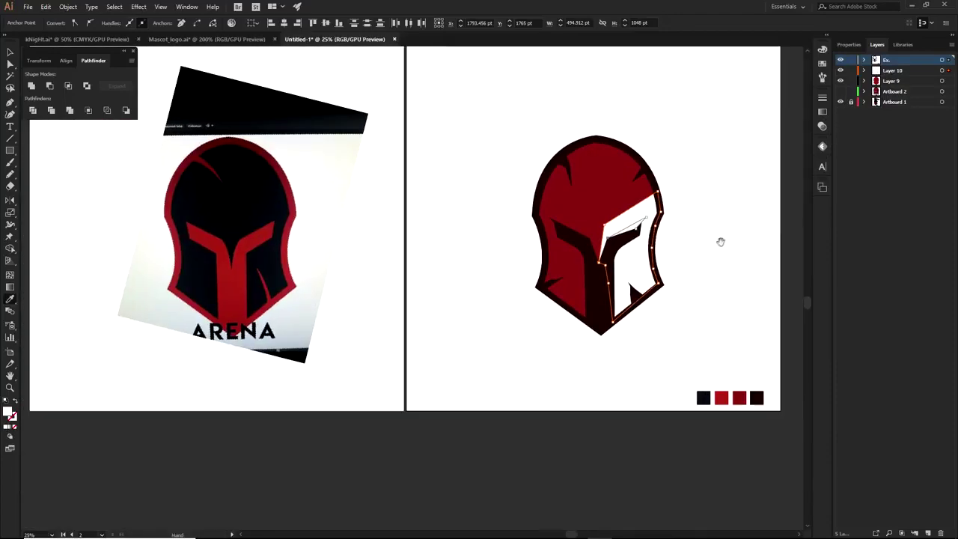
key(ctrl+z)
Show the Artboard 2 layer and hide the Ex., Layer 10 and Layer 9 layers to display the original logo.
click(847, 90)
key(a)
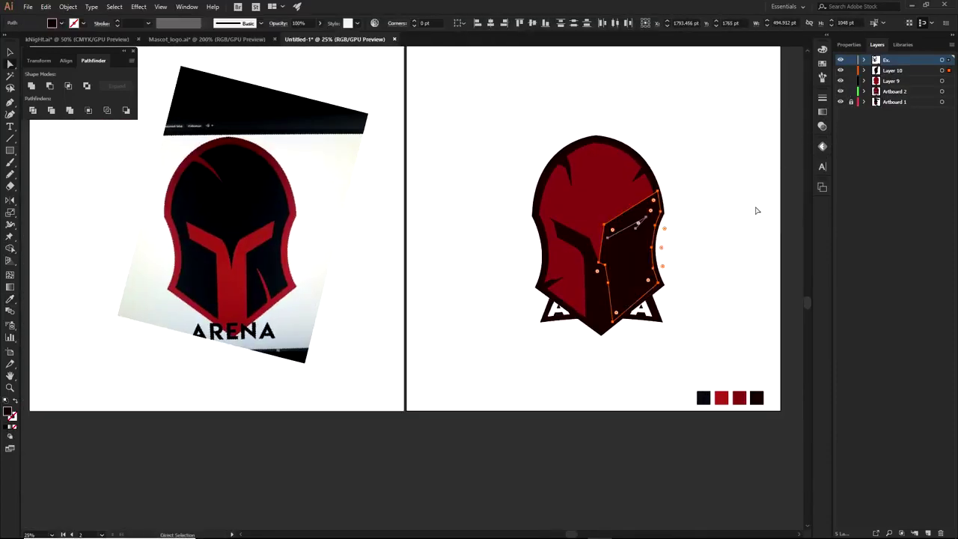
drag(840, 59, 841, 79)
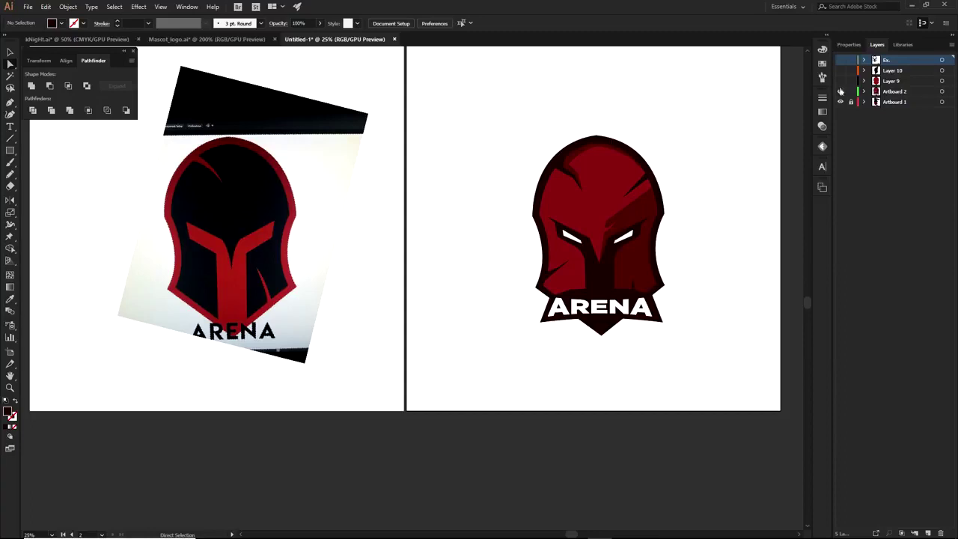
Pick up the dark maroon of the original helmet's right-side shadow and draw a 200 × 200 pt swatch square in it below the logo.
click(630, 268)
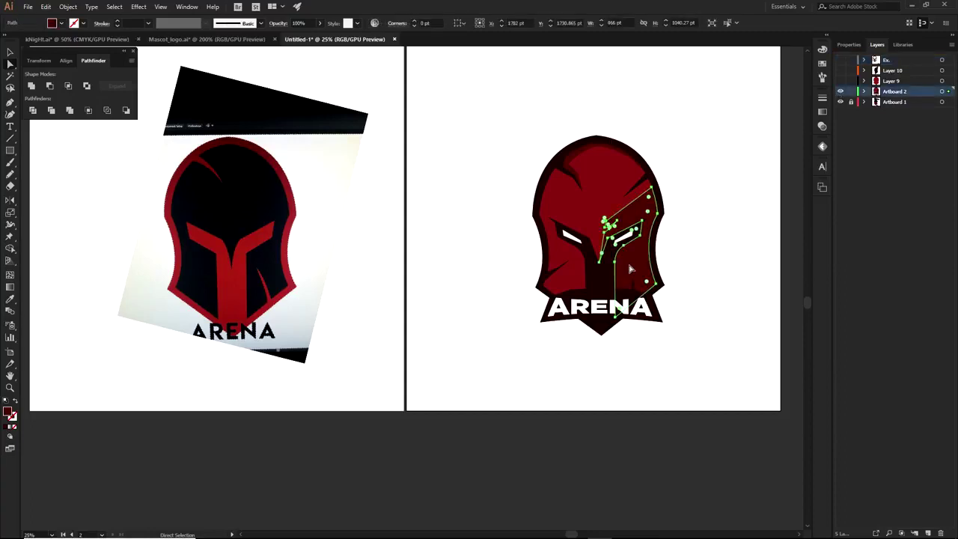
key(m)
drag(717, 382, 730, 395)
key(i)
key(a)
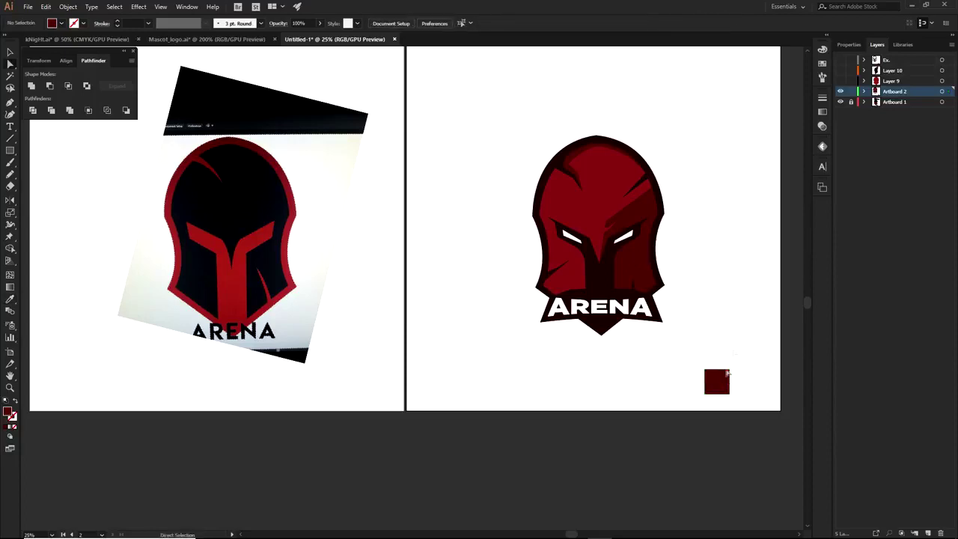
Move the maroon swatch square from the Artboard 2 layer into Layer 10, hide Artboard 2, and show Layer 9, Layer 10 and Ex. again.
click(865, 92)
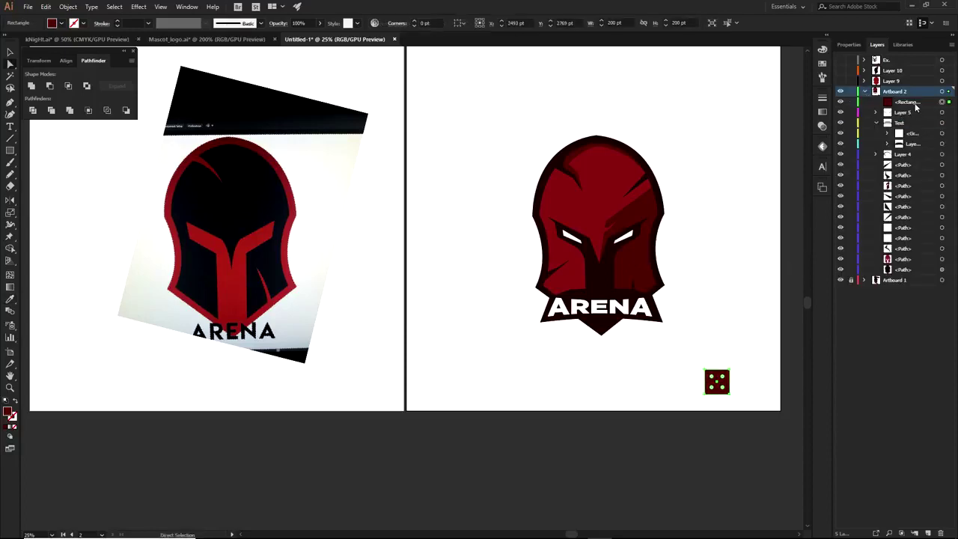
key(Delete)
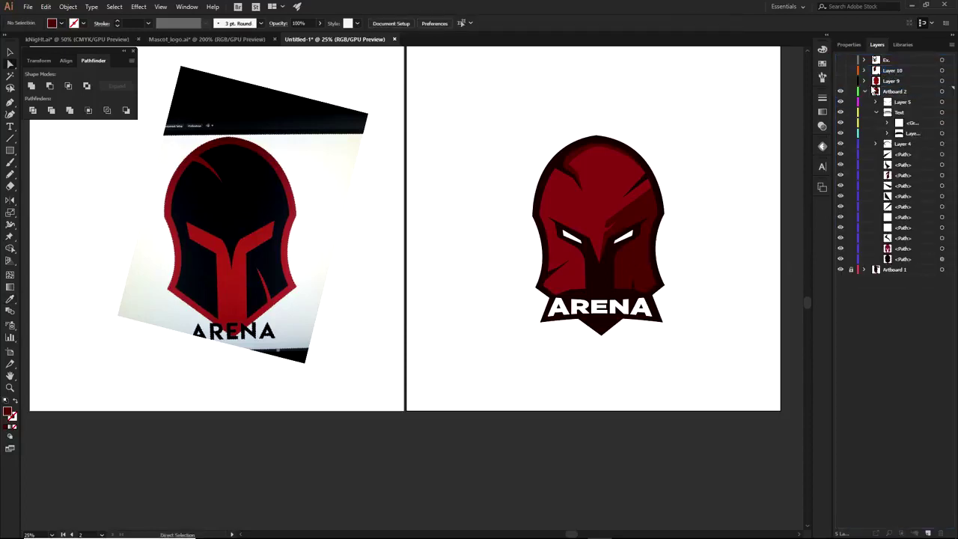
click(865, 91)
click(841, 91)
drag(841, 81, 841, 60)
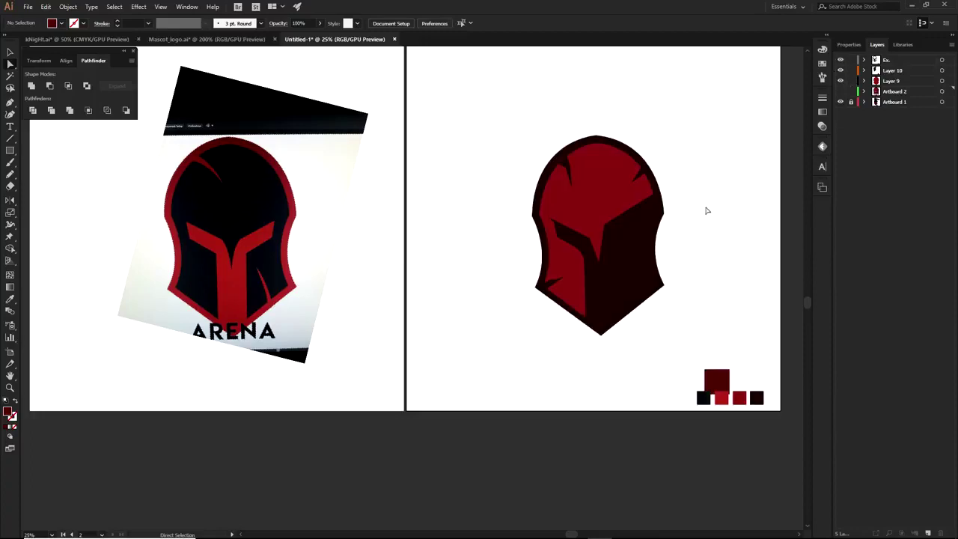
Move the maroon swatch clear of the colour palette and fill the helmet's right-side shadow shape with its colour.
drag(715, 385, 673, 390)
scroll(670, 320, up, 1)
click(629, 189)
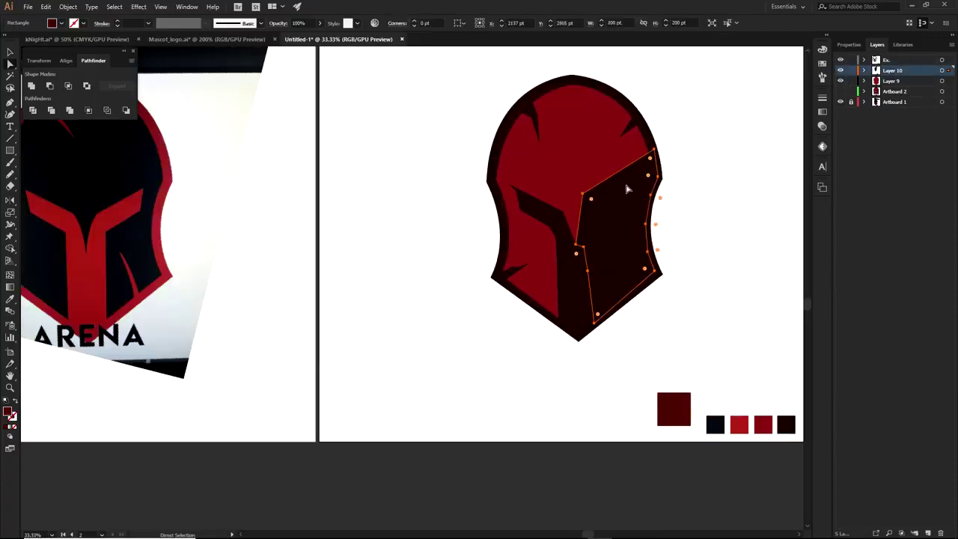
key(i)
click(681, 400)
key(a)
click(703, 330)
scroll(626, 288, up, 2)
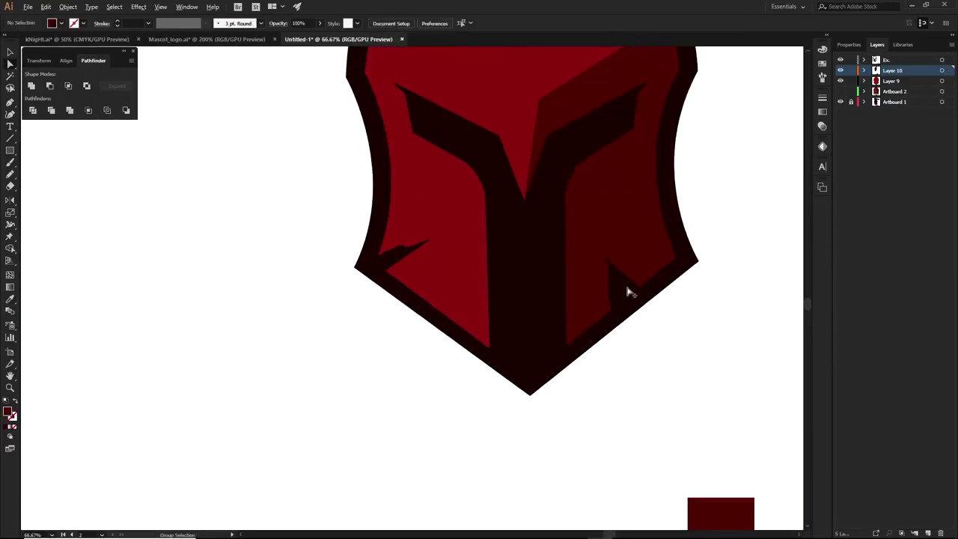
scroll(626, 288, down, 1)
drag(644, 235, 660, 352)
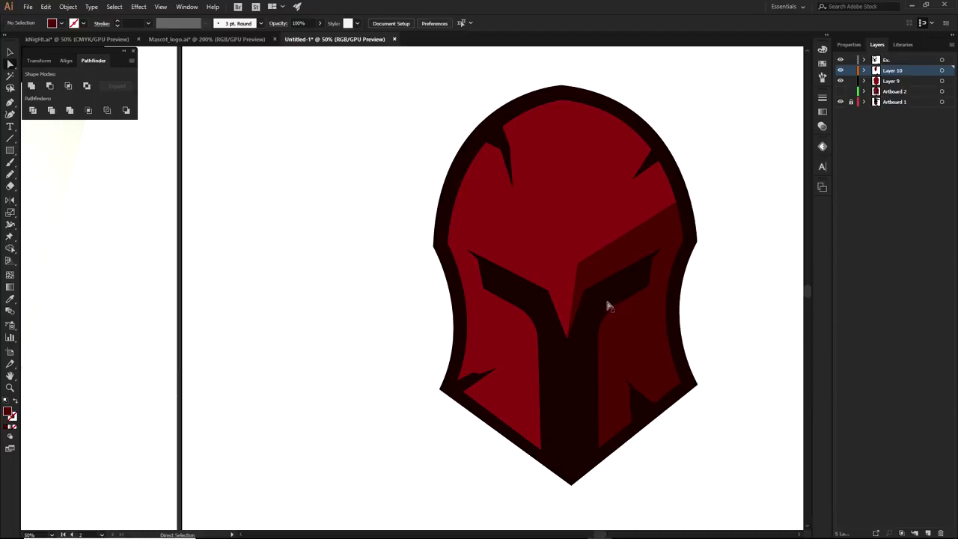
key(ctrl+a)
click(605, 266)
drag(614, 270, 454, 185)
key(ctrl+z)
click(738, 249)
click(670, 232)
click(685, 197)
click(702, 177)
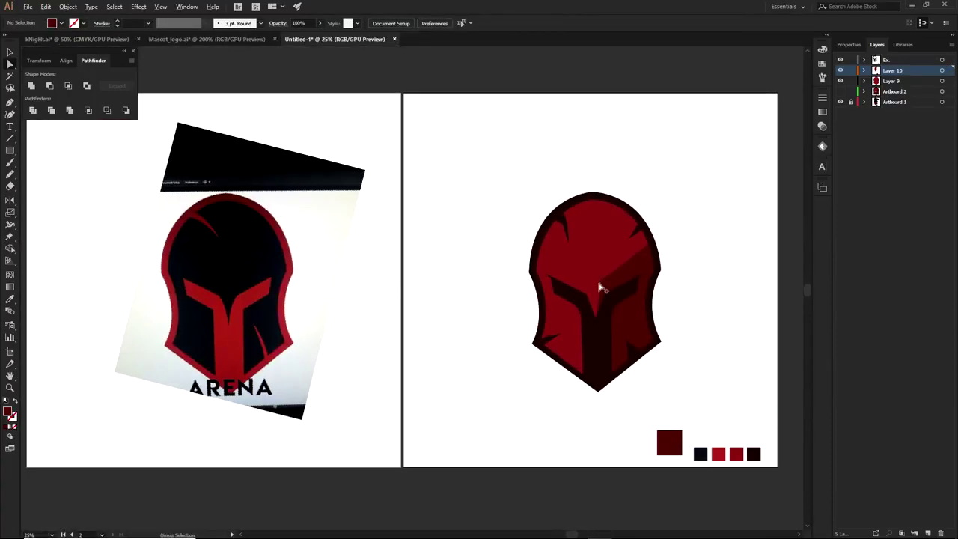
Start a forehead shadow with the Pen tool, from the left crack's tip up along the crack and under the rim to the right crack.
scroll(603, 288, up, 2)
key(p)
scroll(551, 182, up, 2)
click(518, 260)
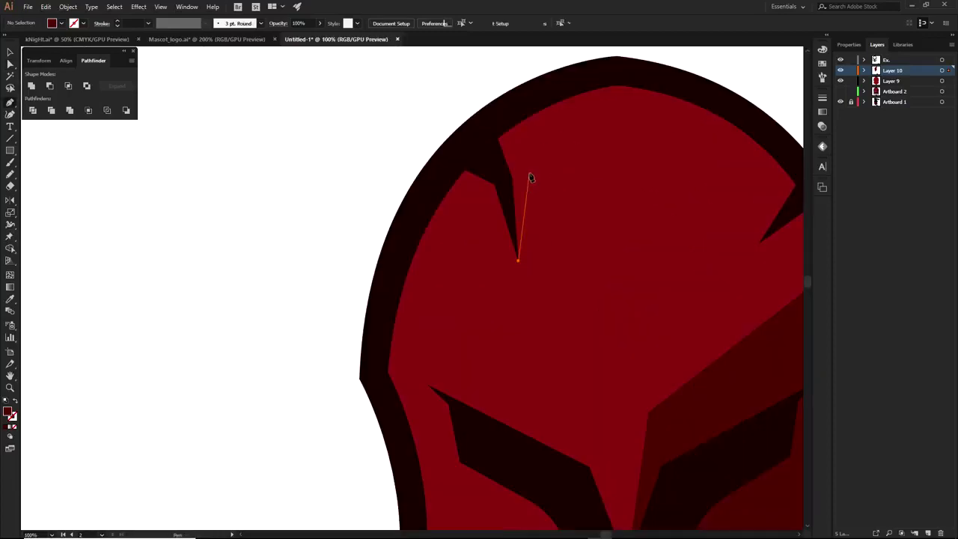
click(528, 174)
click(520, 144)
drag(616, 100, 662, 94)
click(616, 100)
drag(704, 141, 572, 144)
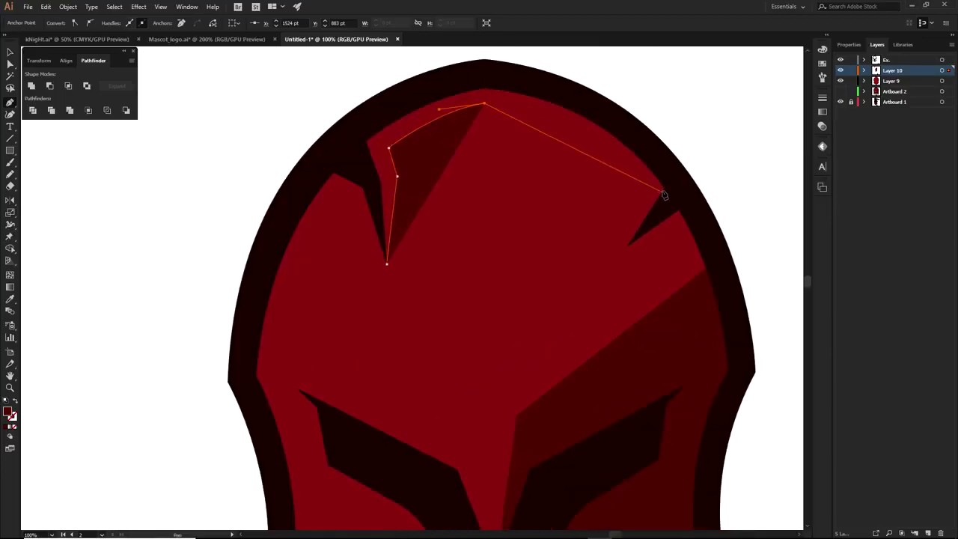
drag(663, 187, 715, 253)
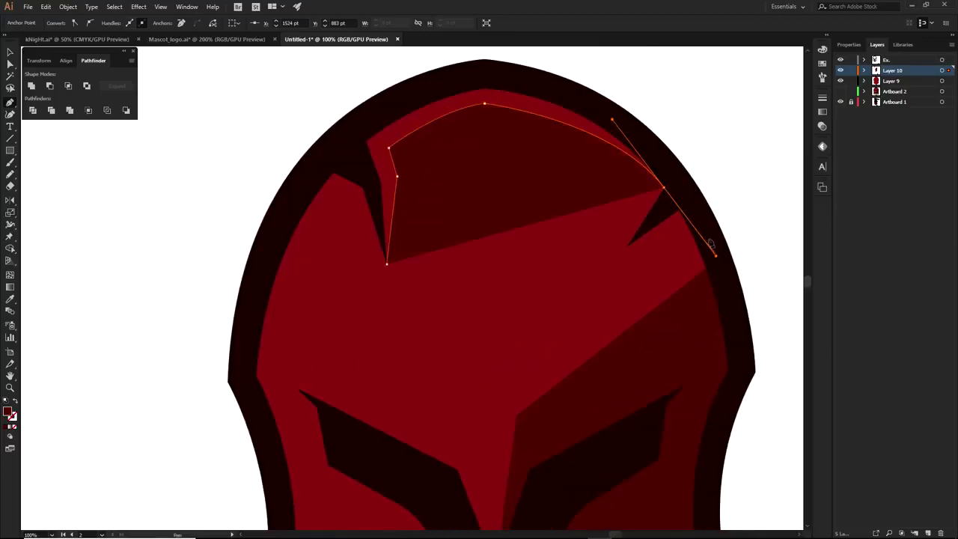
click(663, 187)
Route the forehead shadow's outline back through the dark rim, close it at the left crack's tip, and deselect it.
click(671, 173)
click(553, 90)
click(482, 72)
click(450, 79)
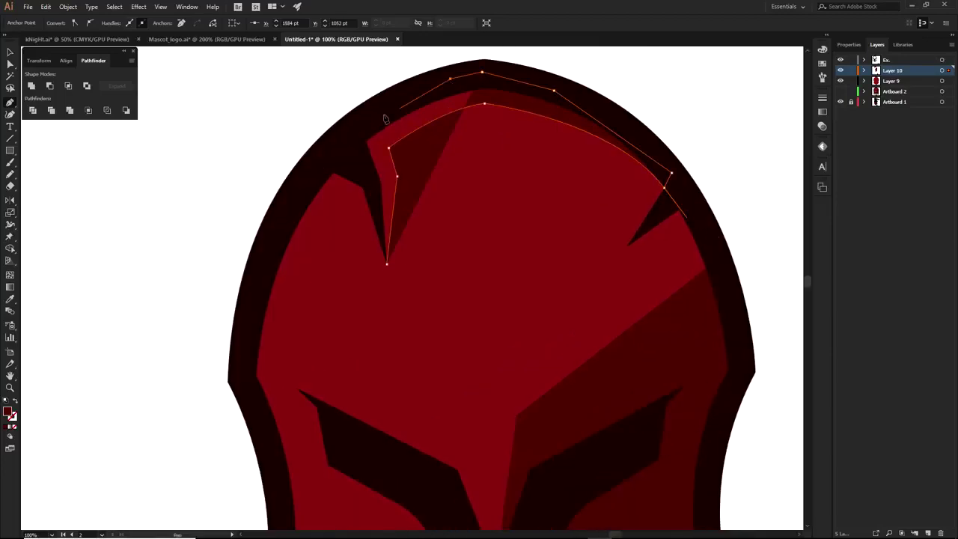
click(380, 118)
click(346, 140)
click(364, 174)
click(387, 263)
click(387, 263)
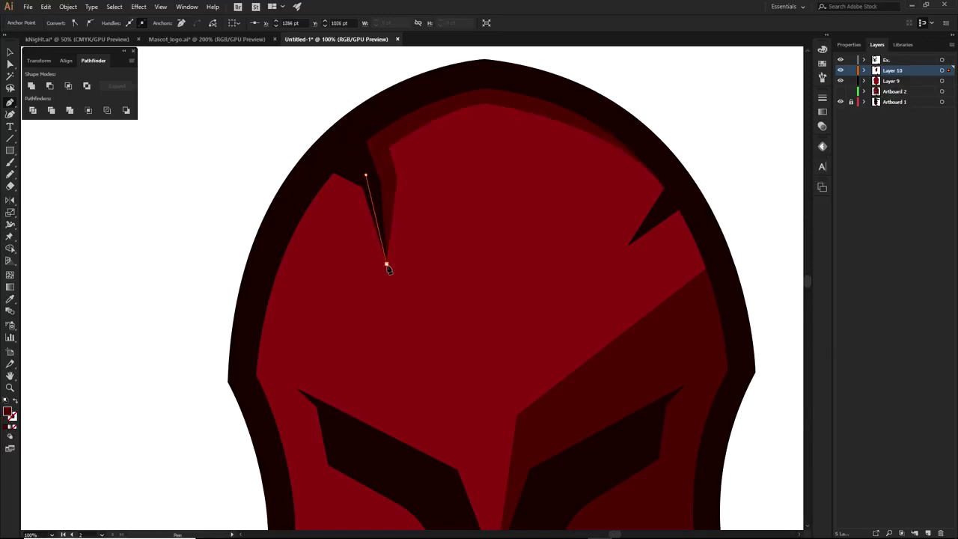
key(a)
click(714, 153)
scroll(661, 143, up, 3)
scroll(661, 143, down, 3)
scroll(662, 143, down, 2)
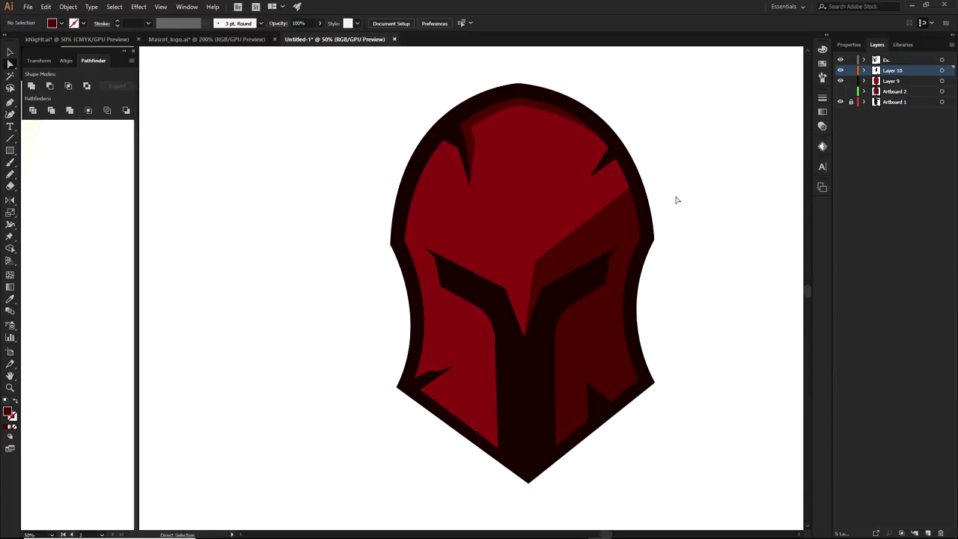
Create a new layer above Ex. and draw a closed four-point eye shape inside the helmet's right eye slit.
click(897, 60)
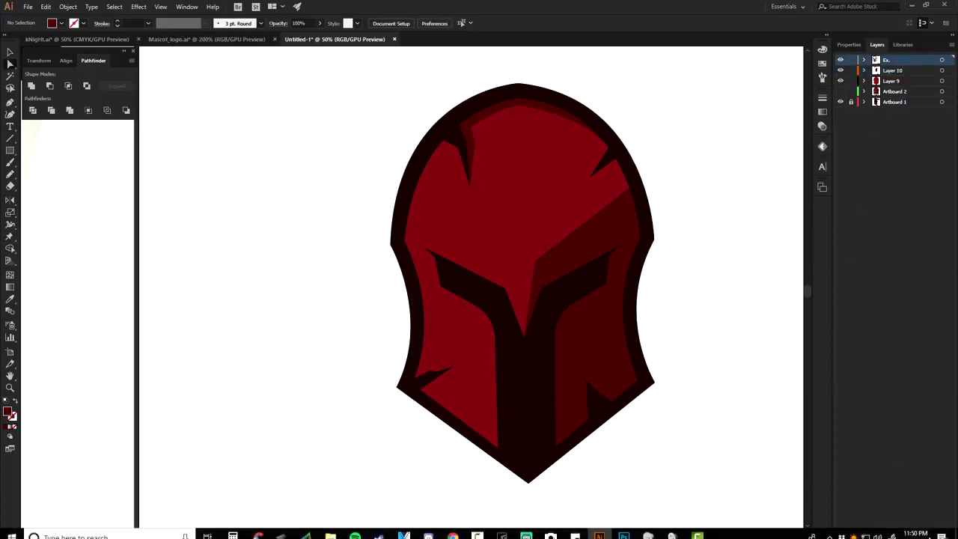
click(927, 533)
key(p)
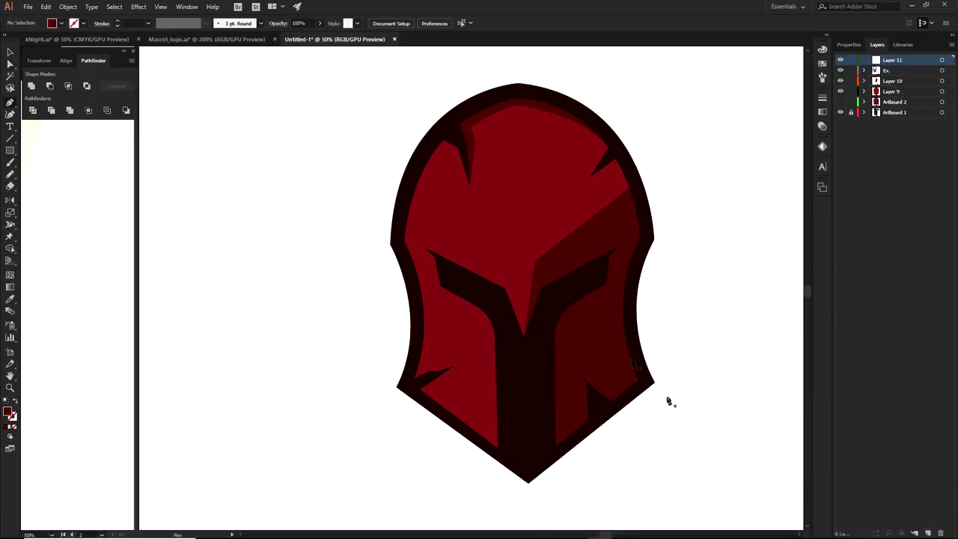
scroll(569, 303, up, 3)
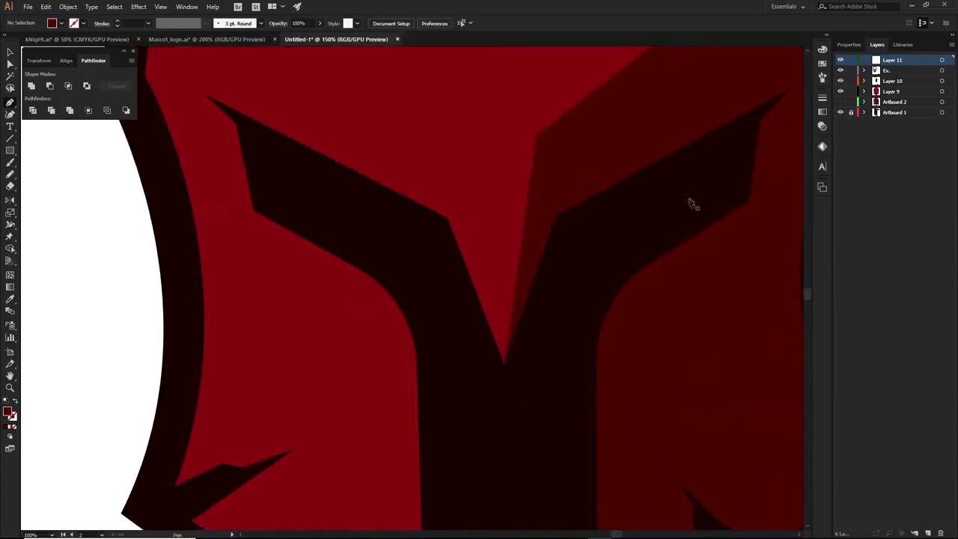
click(709, 159)
click(702, 202)
click(590, 264)
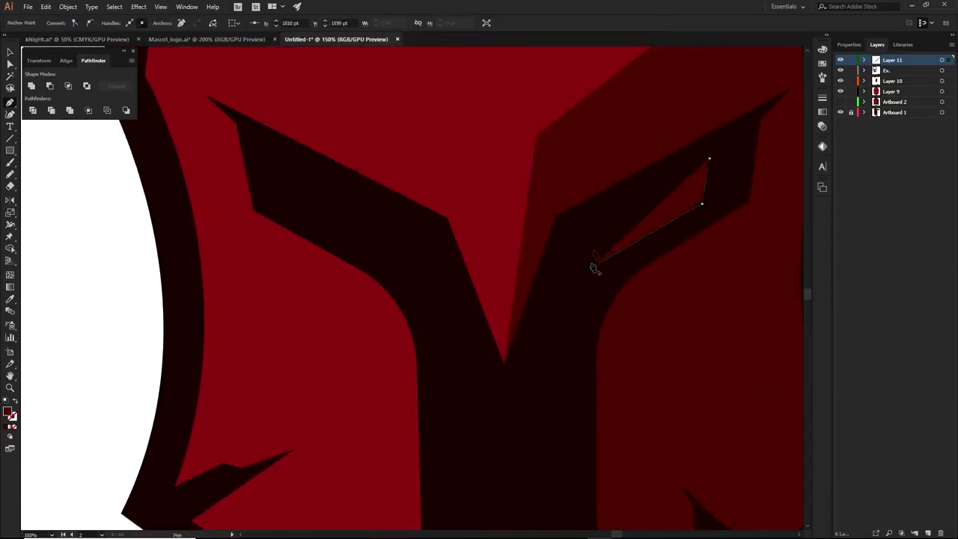
click(603, 236)
click(709, 158)
scroll(709, 160, down, 2)
drag(723, 226, 637, 231)
Fill the new eye shape with white sampled from the artboard.
key(i)
click(691, 217)
key(a)
click(691, 217)
Reflect a copy of the white eye across the vertical axis and position it in the left eye slit.
right_click(509, 187)
mouse_move(535, 330)
click(641, 364)
click(685, 241)
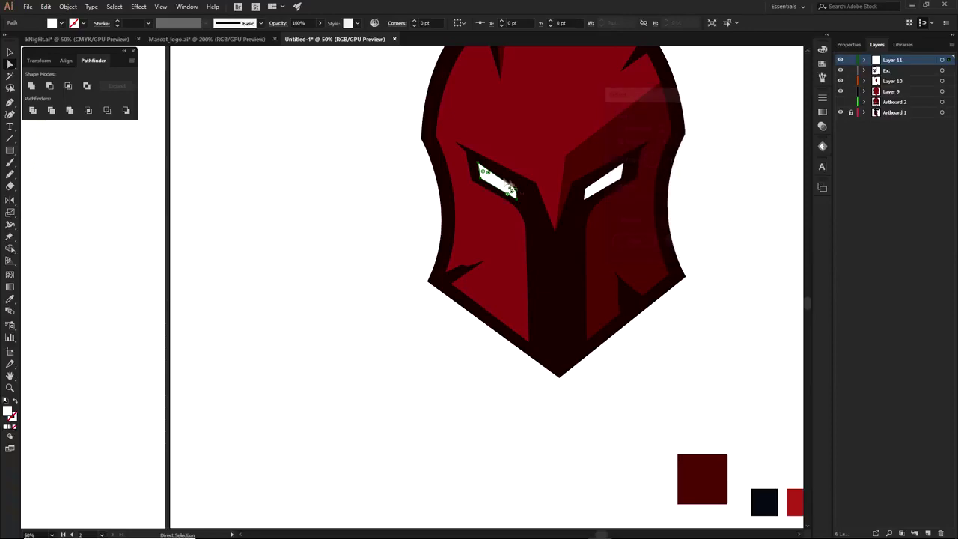
drag(502, 183, 509, 182)
click(402, 204)
scroll(479, 192, down, 2)
key(alt+space)
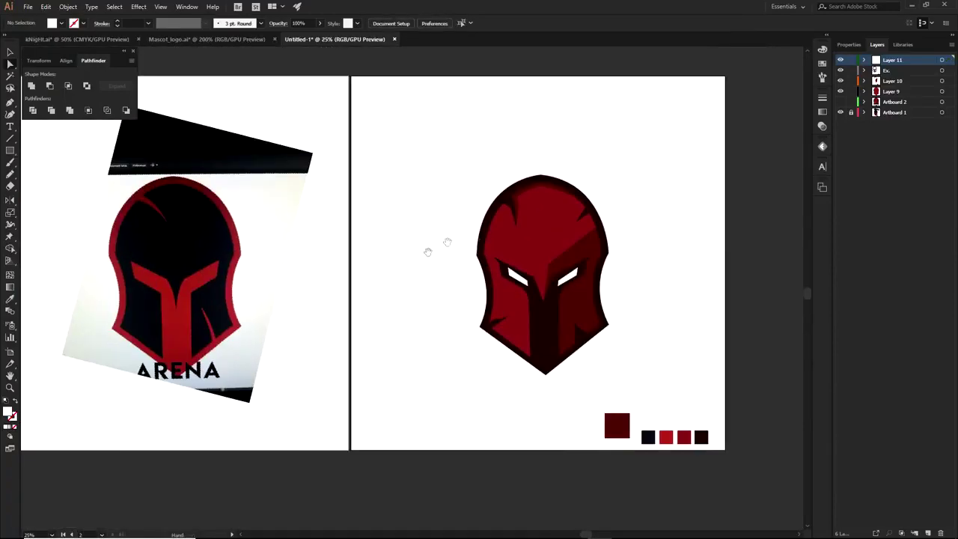
Narrow the left eye by moving its two upper anchor points down.
scroll(486, 265, up, 3)
click(481, 267)
drag(477, 262, 475, 269)
drag(553, 313, 556, 328)
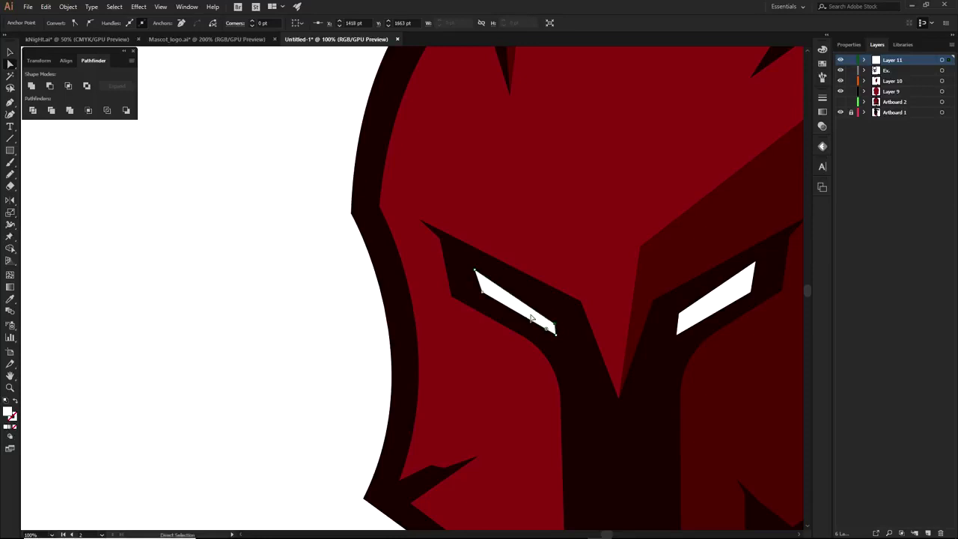
click(532, 317)
Replace the right eye with a vertically reflected copy of the narrowed left eye, positioned in the right slit.
click(707, 312)
key(Delete)
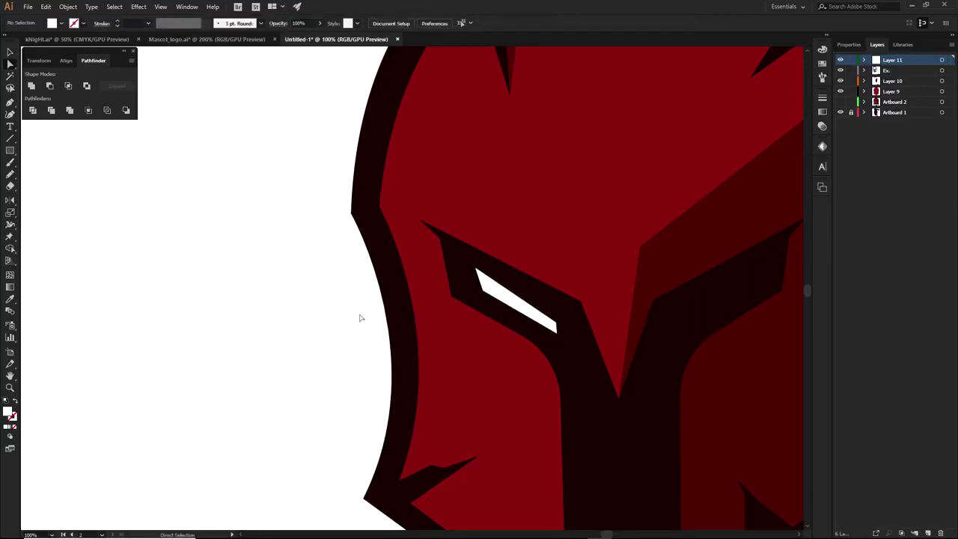
scroll(414, 321, down, 2)
drag(505, 325, 521, 297)
right_click(524, 298)
mouse_move(561, 439)
click(652, 479)
click(681, 243)
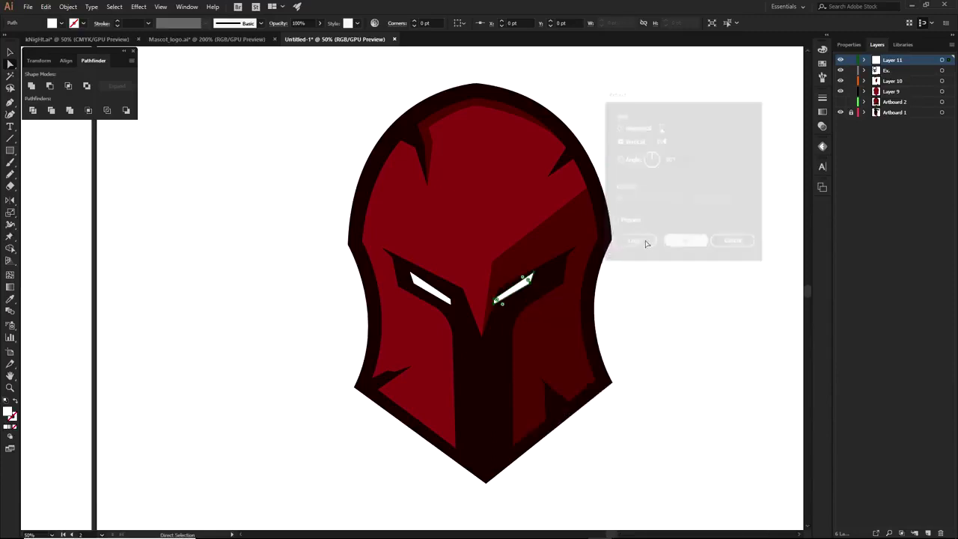
drag(533, 288, 550, 289)
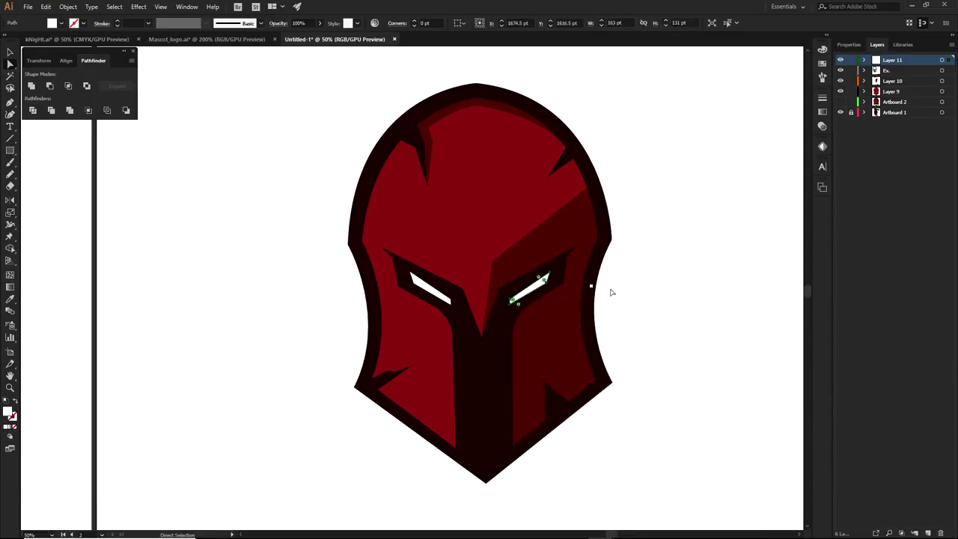
click(635, 294)
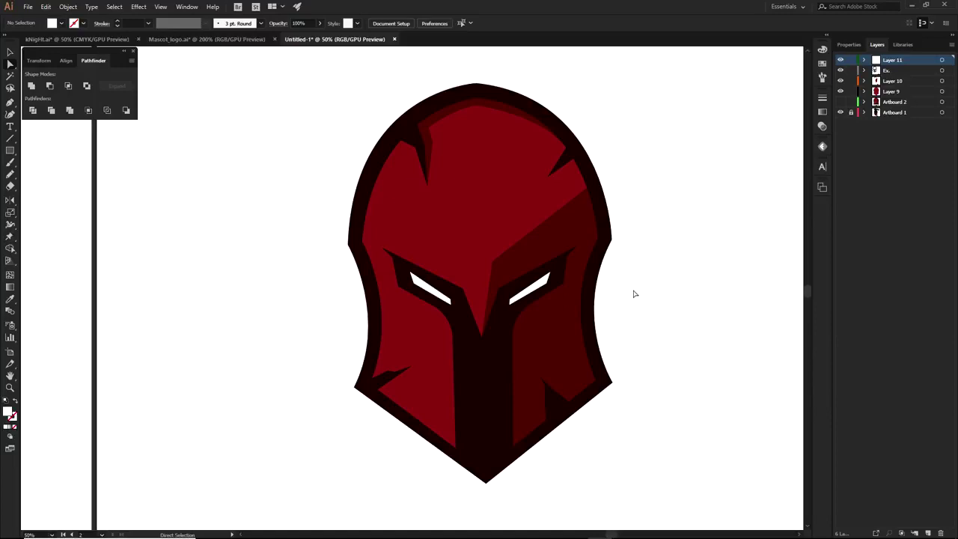
Hide Layer 11, Ex., Layer 10 and Layer 9, and show the Artboard 2 layer with its contents expanded.
scroll(634, 294, down, 2)
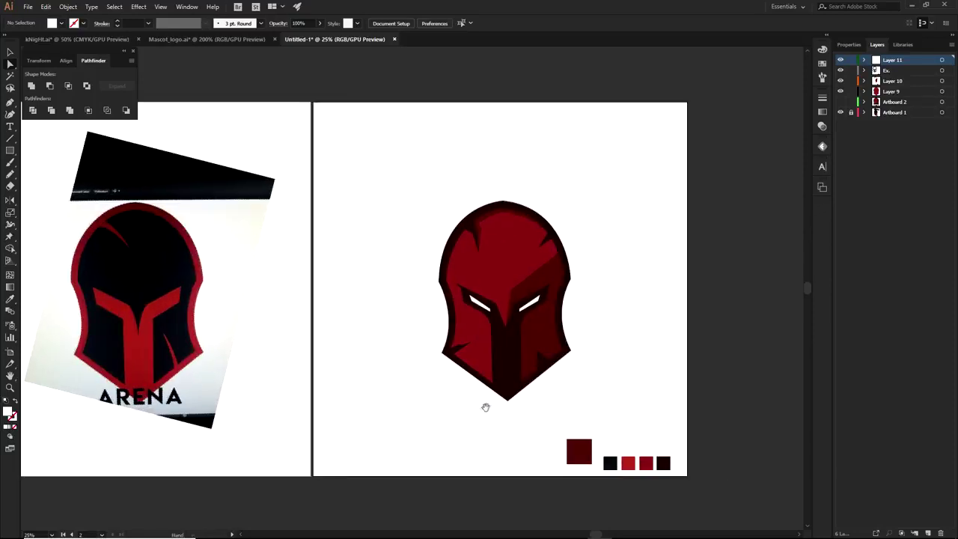
scroll(484, 407, up, 2)
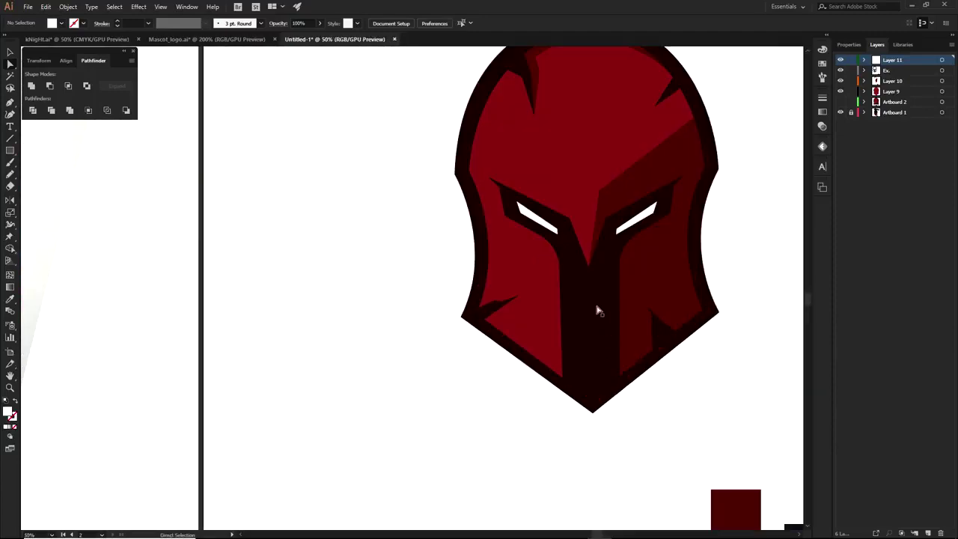
drag(648, 380, 588, 302)
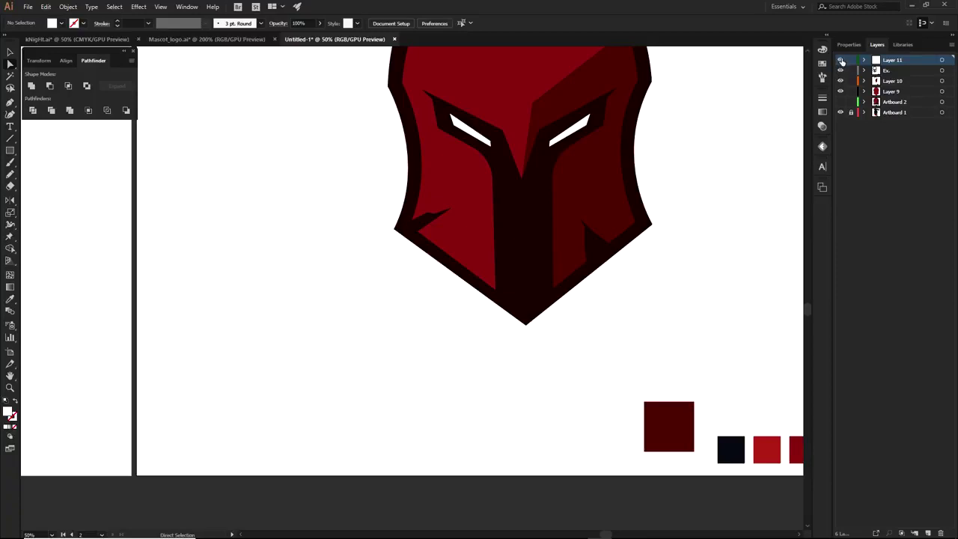
drag(841, 60, 841, 92)
click(840, 102)
drag(563, 264, 563, 331)
click(864, 70)
click(863, 71)
click(864, 102)
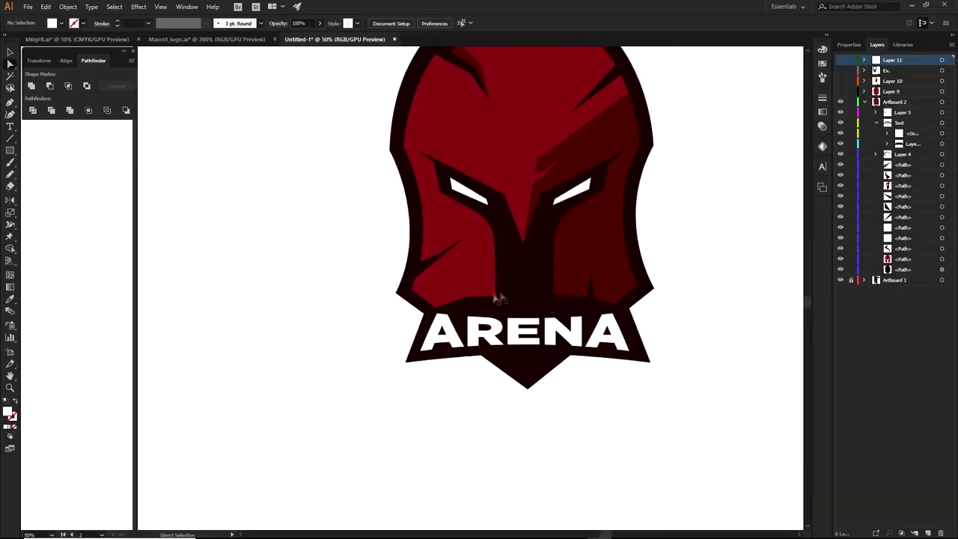
Hide the white ARENA lettering in the Text layer and move the dark banner shape below the helmet.
click(841, 140)
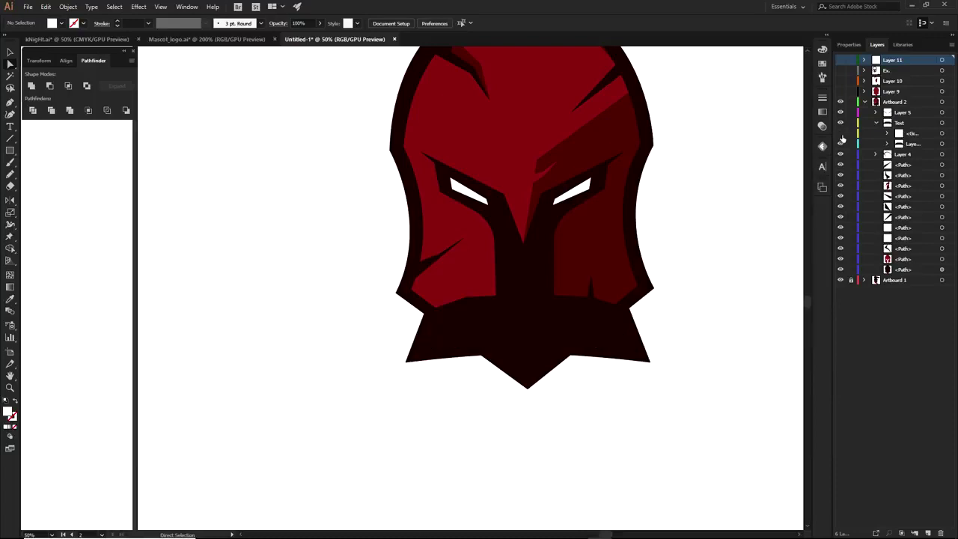
click(840, 144)
click(841, 144)
drag(688, 399, 684, 292)
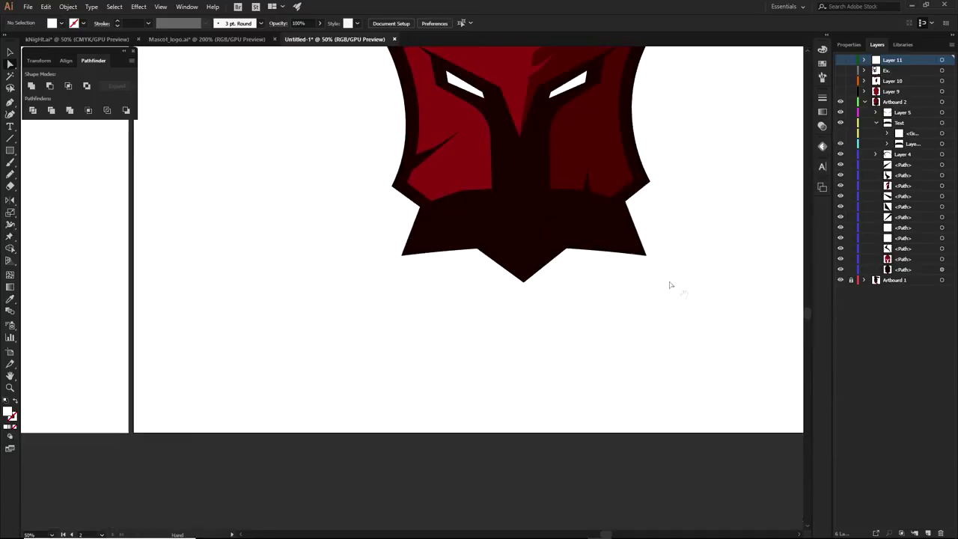
drag(591, 230, 590, 372)
click(409, 315)
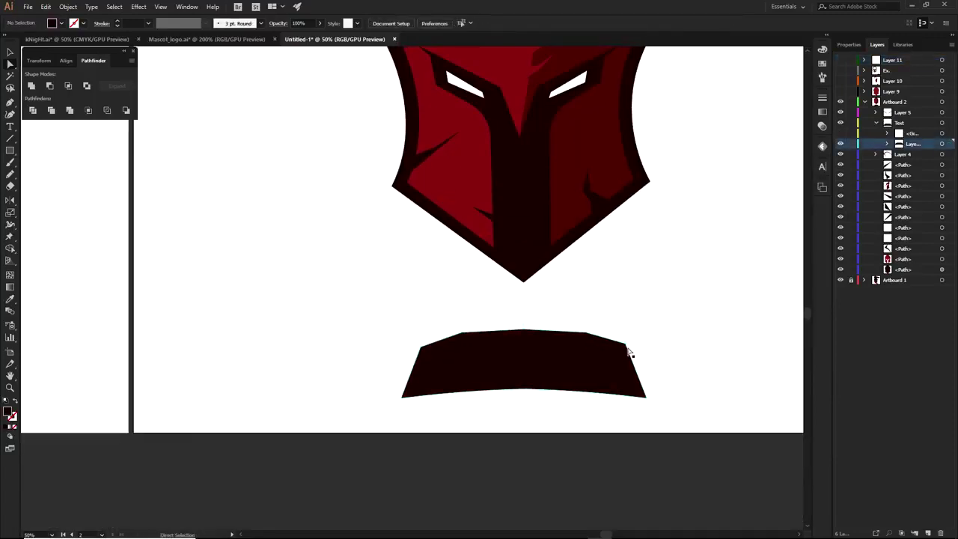
Undo the banner's move and show the white ARENA lettering again.
click(840, 133)
key(ctrl+z)
key(ctrl+z)
click(704, 215)
click(840, 133)
Add the text "ARENA" in 300 pt Gotham Black and centre it below the original logo.
key(t)
click(512, 351)
text(ARENA)
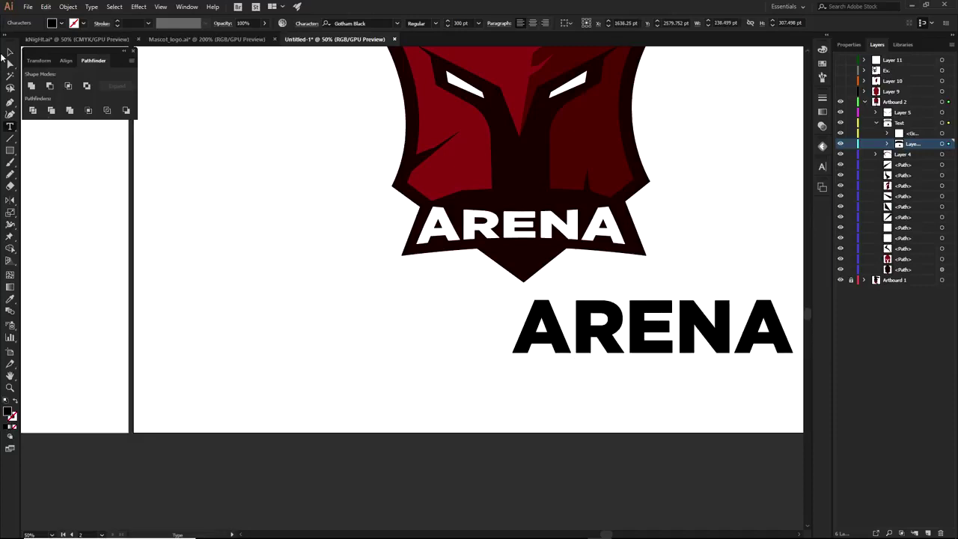
key(Escape)
drag(596, 326, 491, 328)
drag(637, 281, 616, 332)
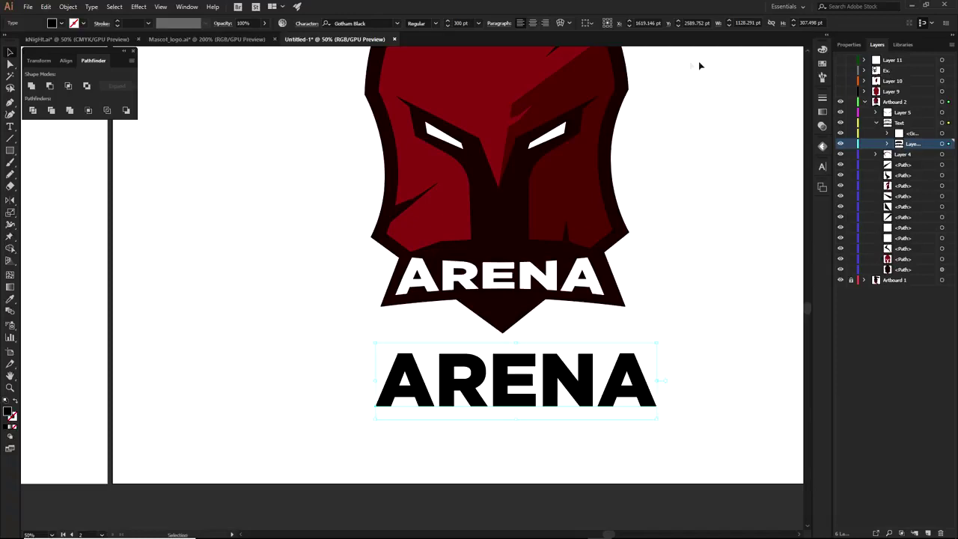
Warp the new ARENA text with a horizontal Bulge at -8% bend and deselect it.
click(562, 22)
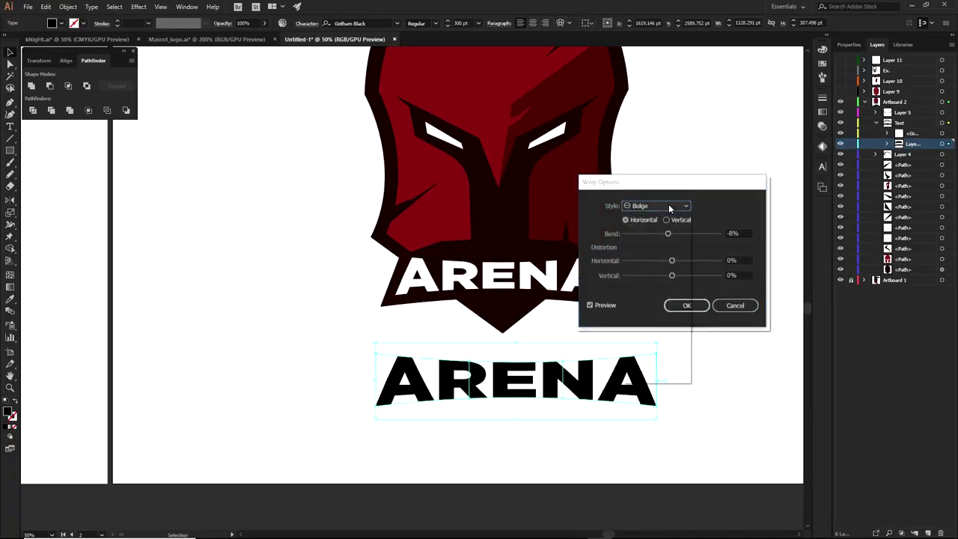
click(658, 206)
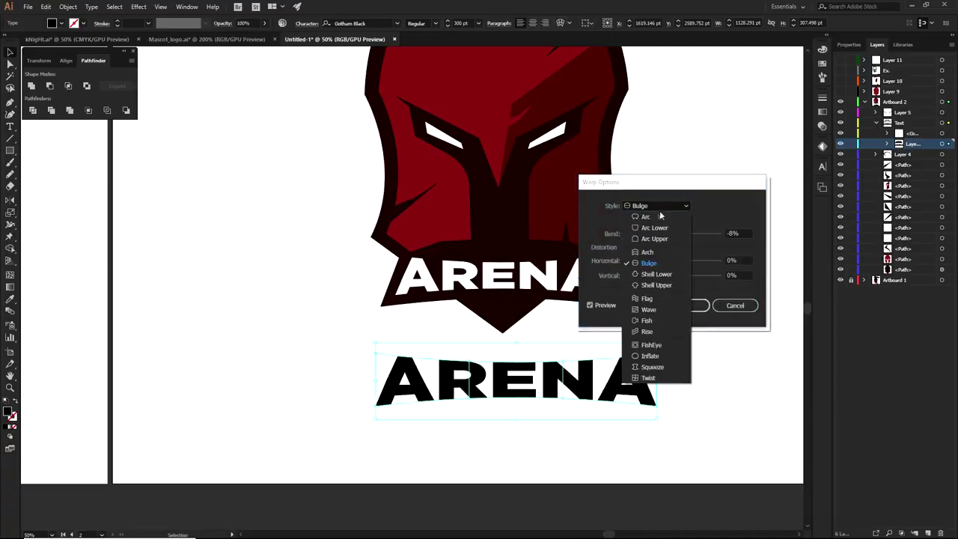
click(648, 262)
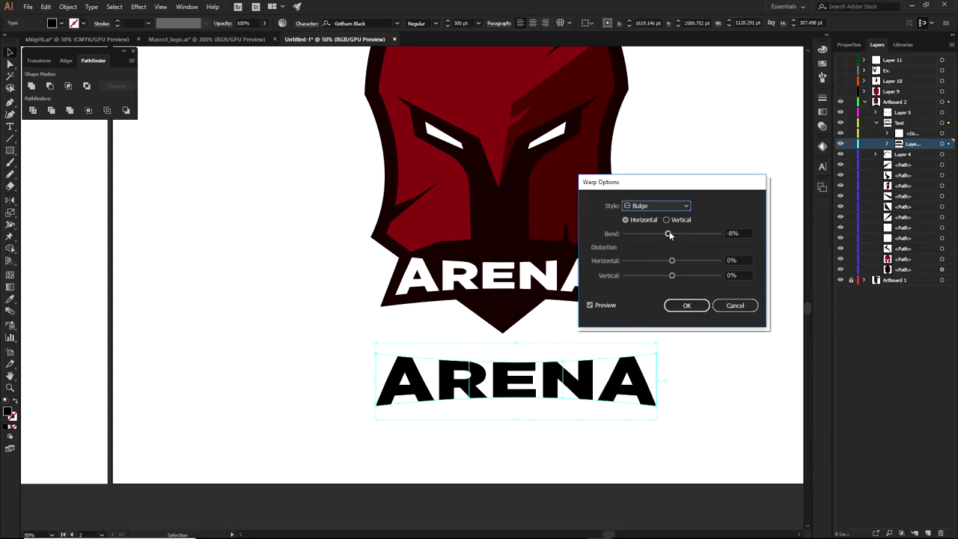
click(686, 306)
click(654, 327)
Draw a light grey half-banner with curved upper and lower edges over the lower ARENA text's left half, about 688 by 336 pt.
key(p)
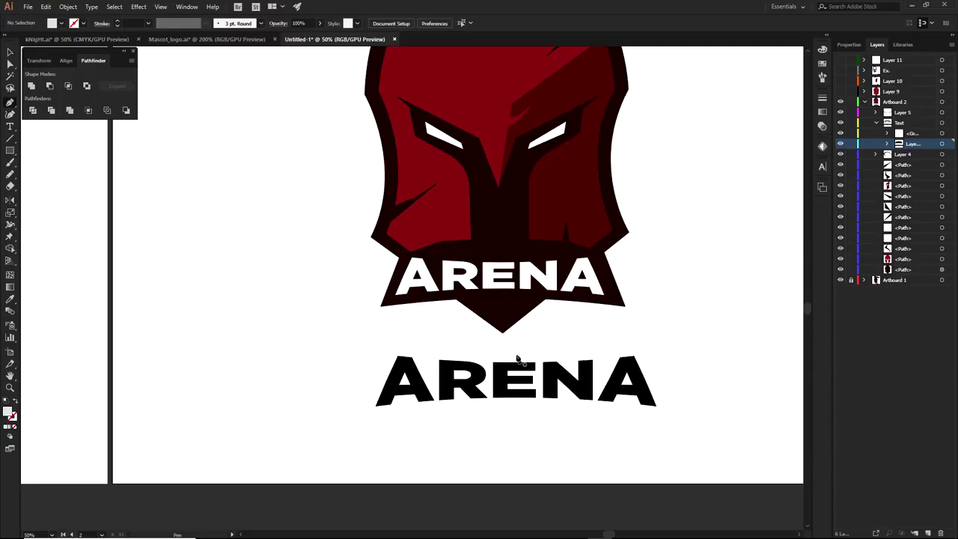
click(518, 356)
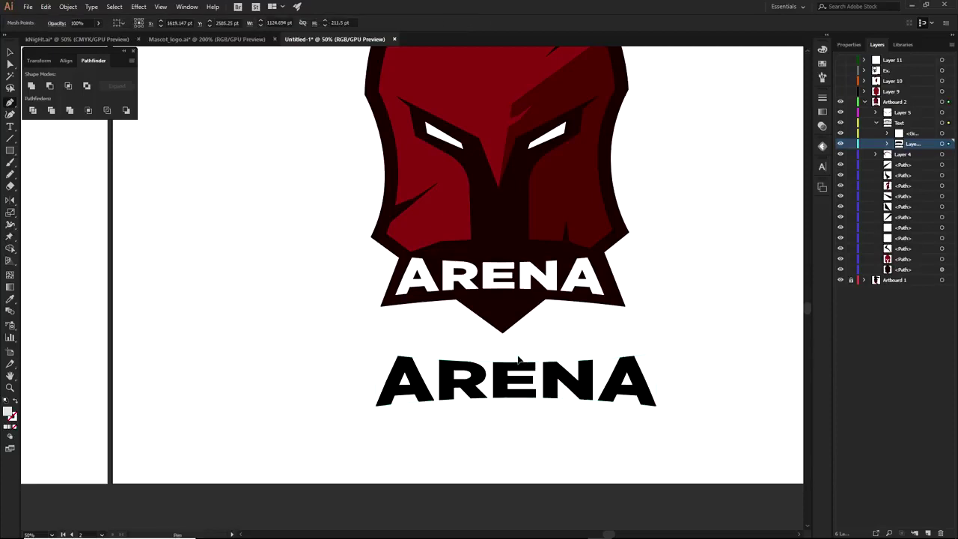
click(377, 342)
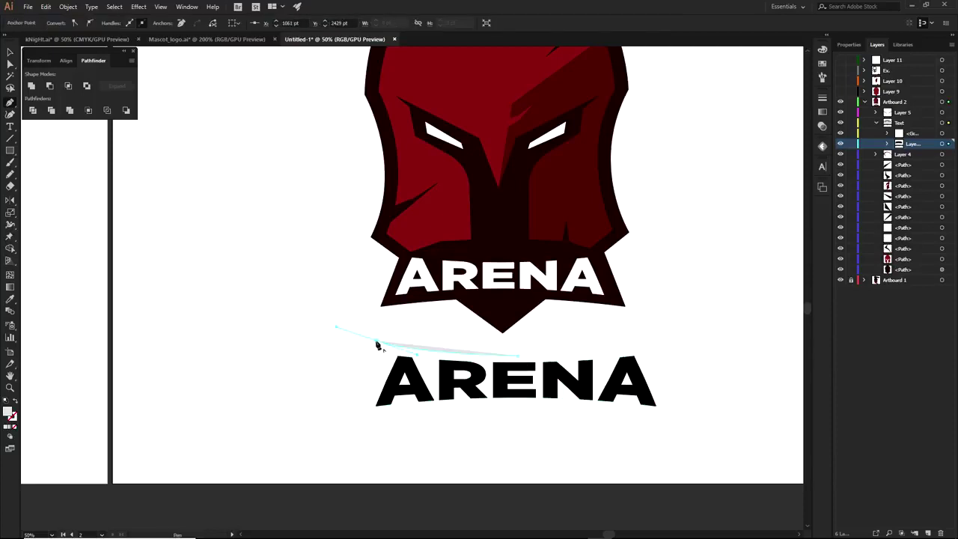
click(350, 424)
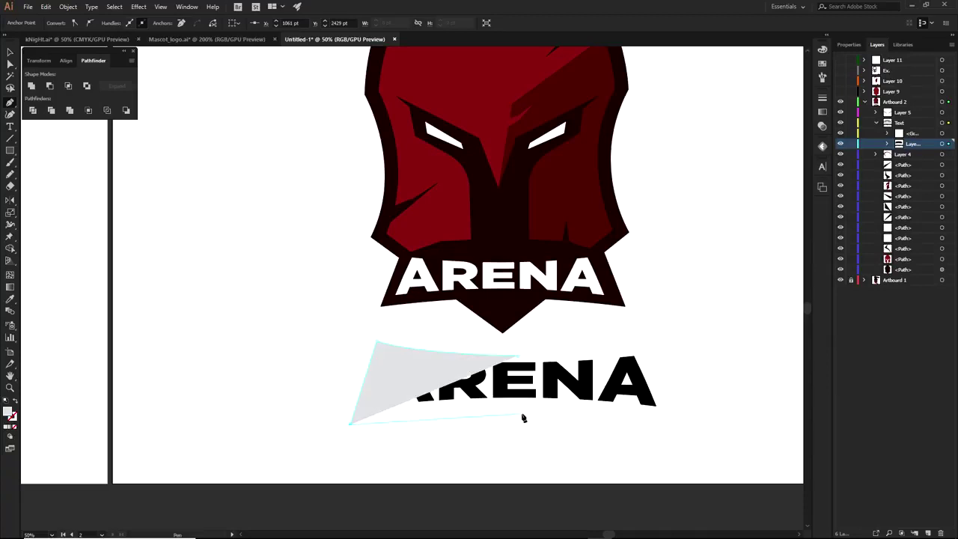
drag(521, 405, 596, 410)
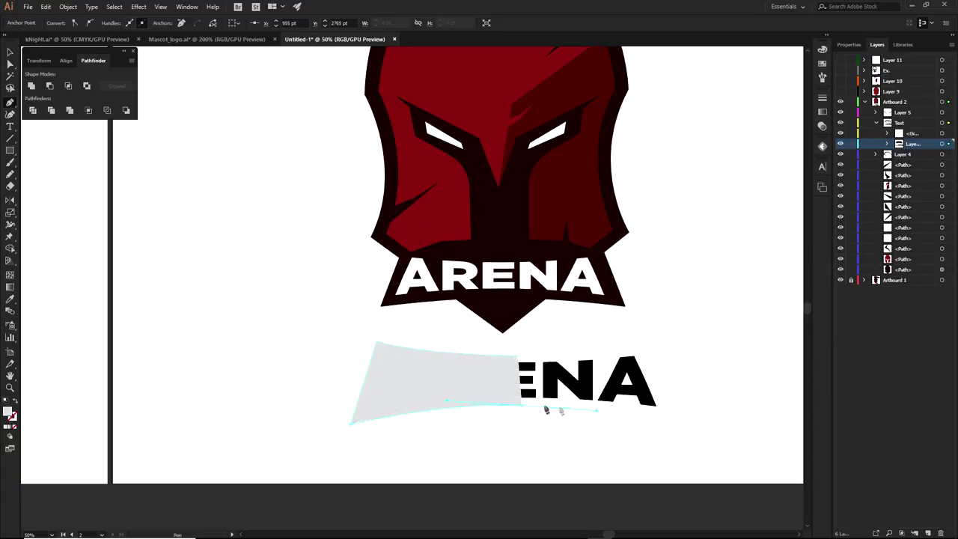
scroll(521, 358, up, 2)
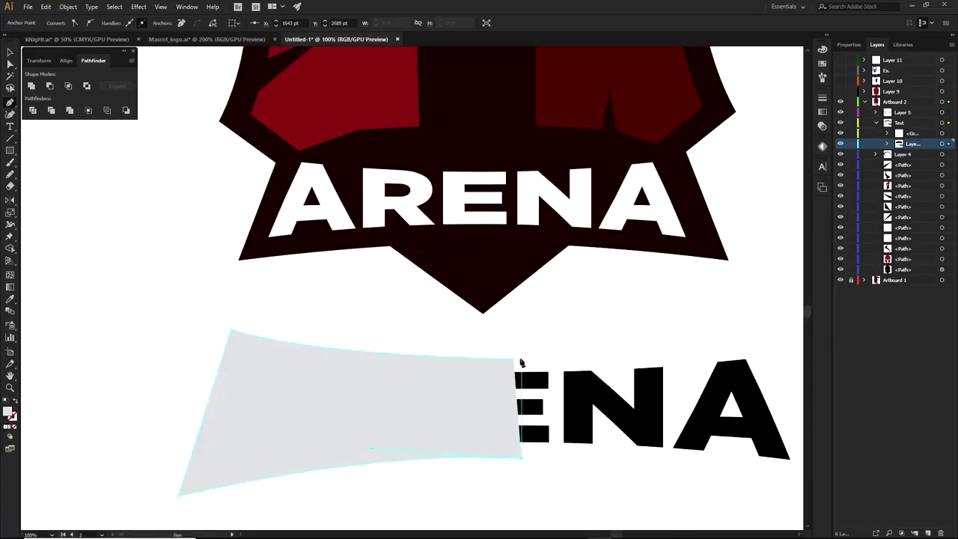
scroll(521, 360, up, 4)
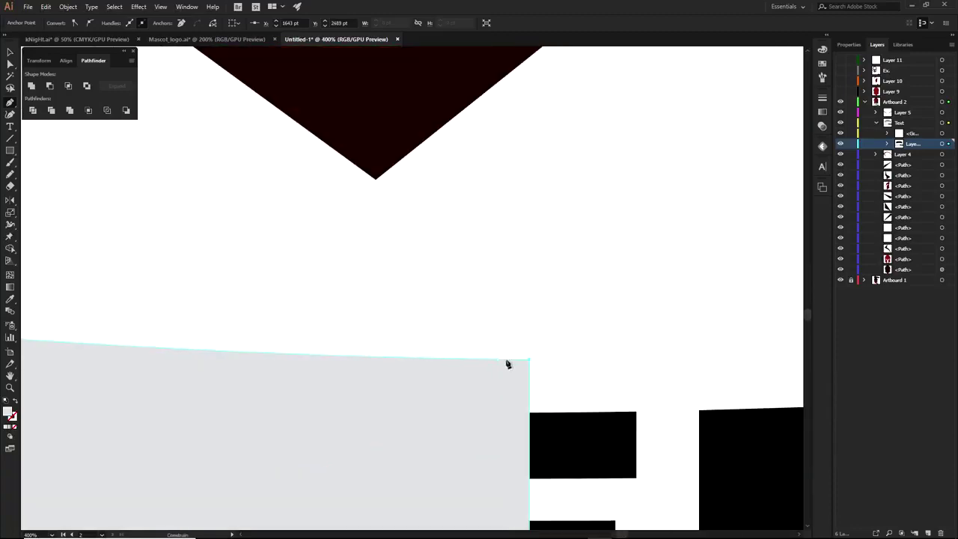
Duplicate the half-banner, reflect the copy across the vertical axis and align it against the original's inner edge.
scroll(499, 363, down, 6)
key(a)
drag(451, 366, 617, 365)
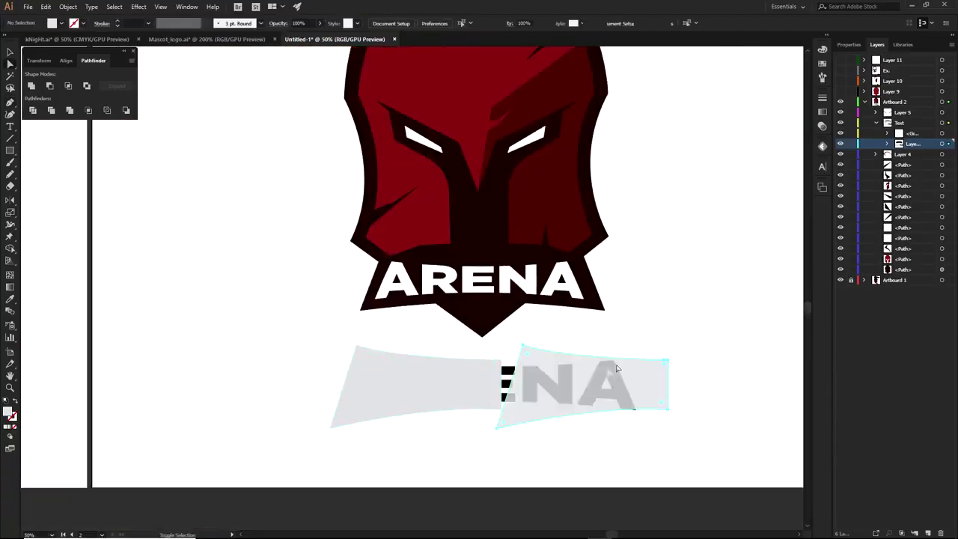
right_click(616, 364)
mouse_move(658, 301)
click(748, 333)
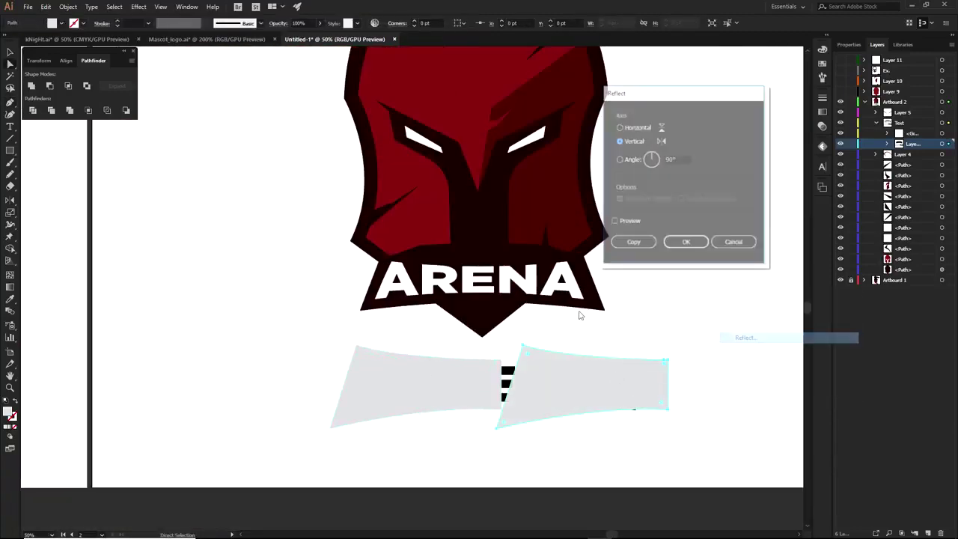
click(685, 244)
scroll(492, 406, up, 2)
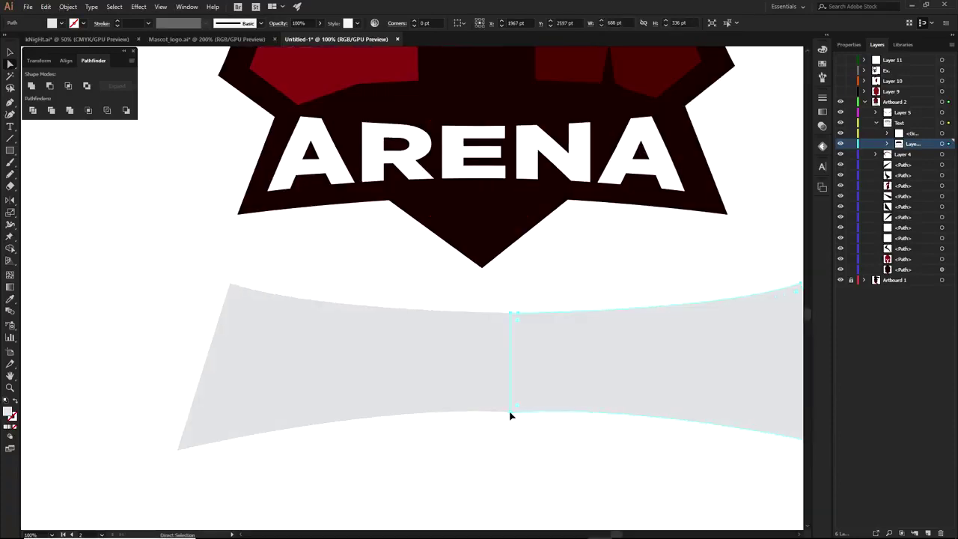
drag(548, 420, 521, 418)
Unite the two banner halves into one shape and place it behind the warped ARENA text.
scroll(540, 434, down, 1)
click(509, 396)
shift+click(562, 391)
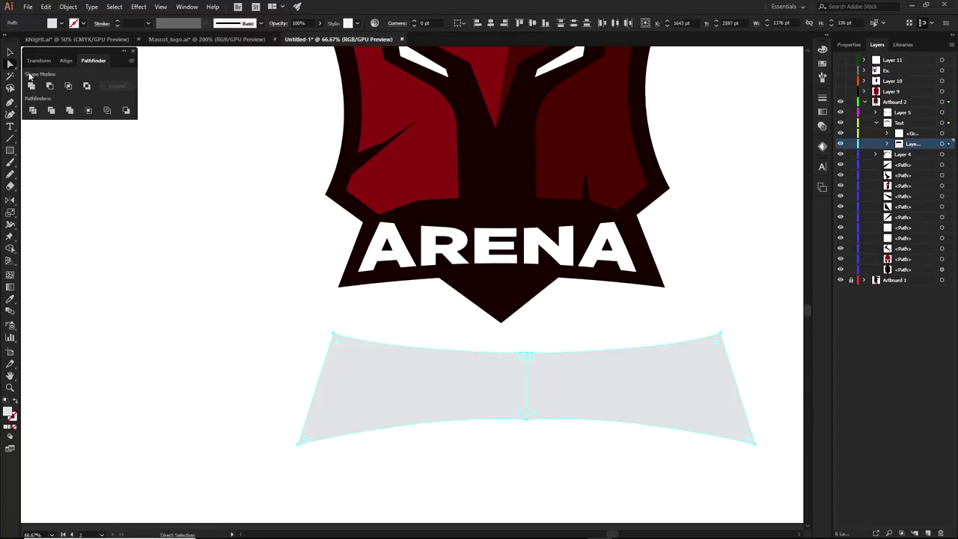
click(31, 86)
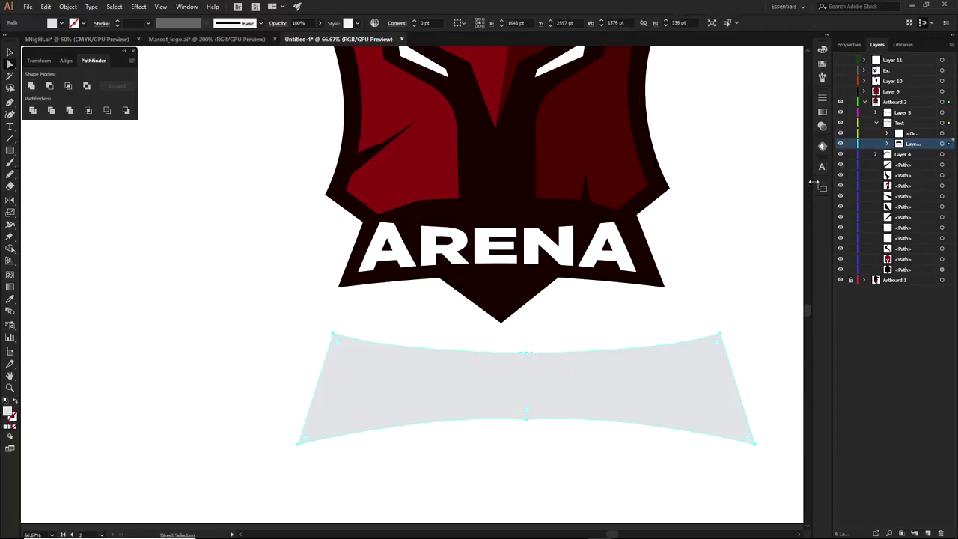
click(887, 143)
drag(913, 155, 932, 166)
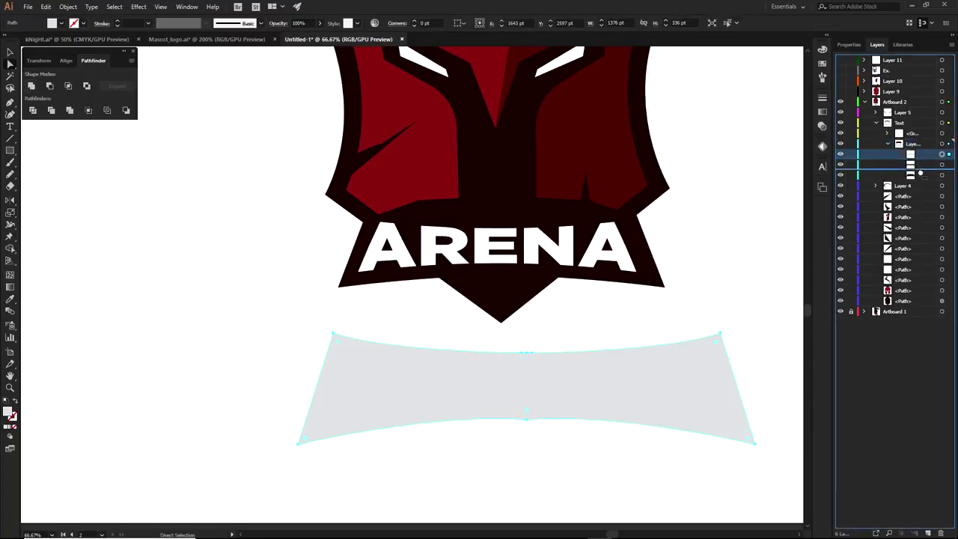
click(609, 380)
key(i)
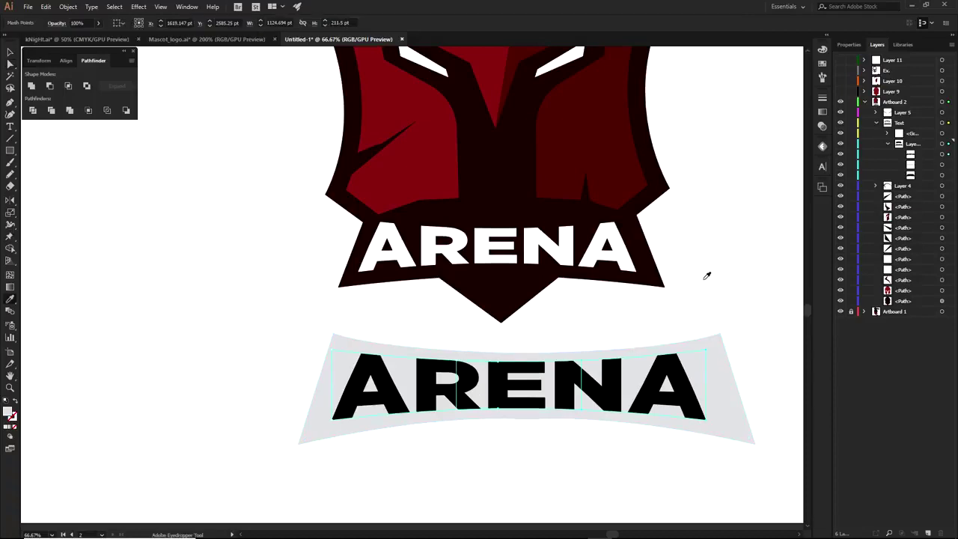
click(67, 7)
click(91, 152)
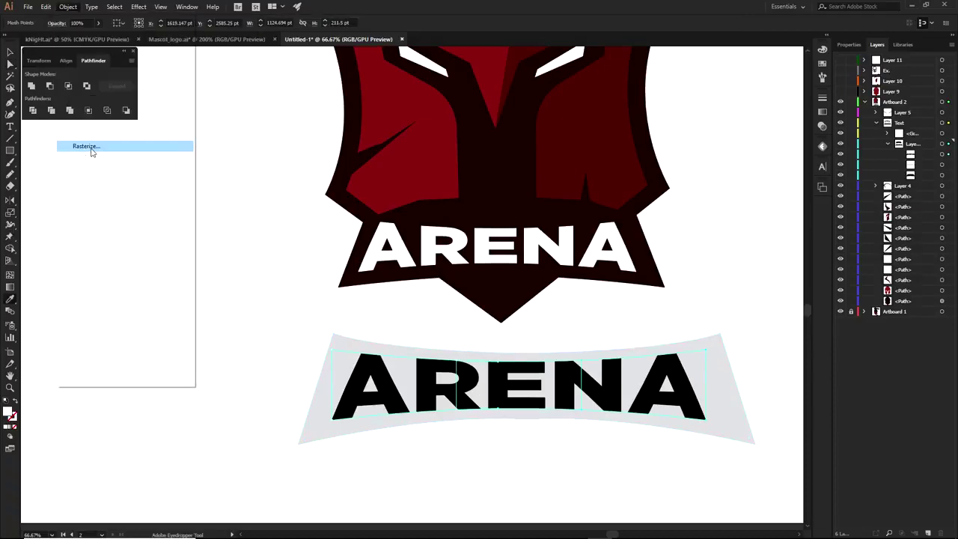
click(560, 351)
key(a)
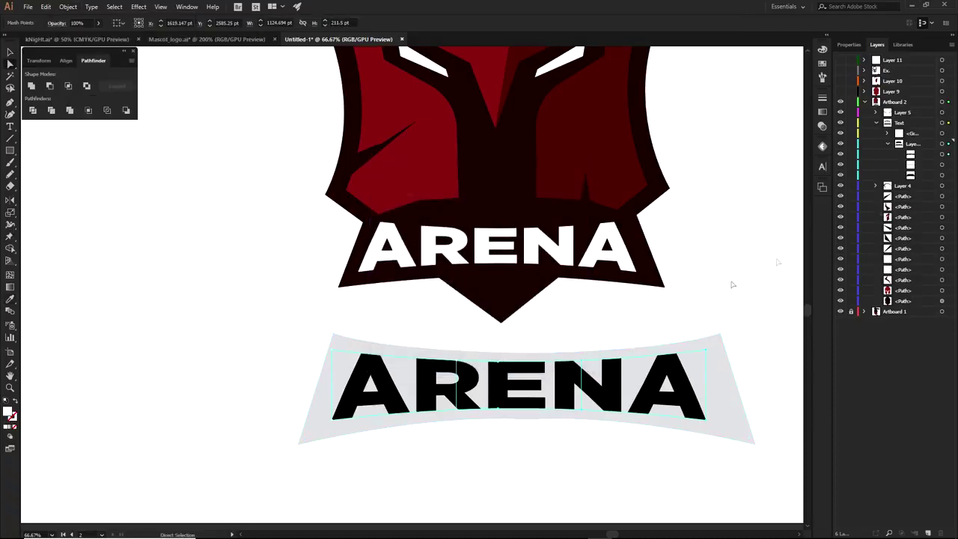
Expand the warped ARENA text with Object and Fill enabled, and fill the lettering with sampled white.
click(942, 154)
click(67, 7)
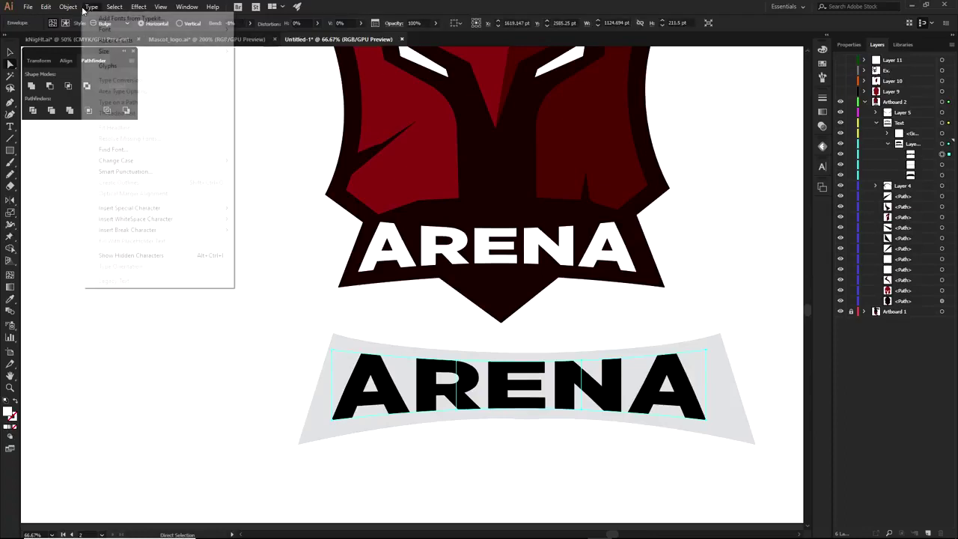
click(84, 113)
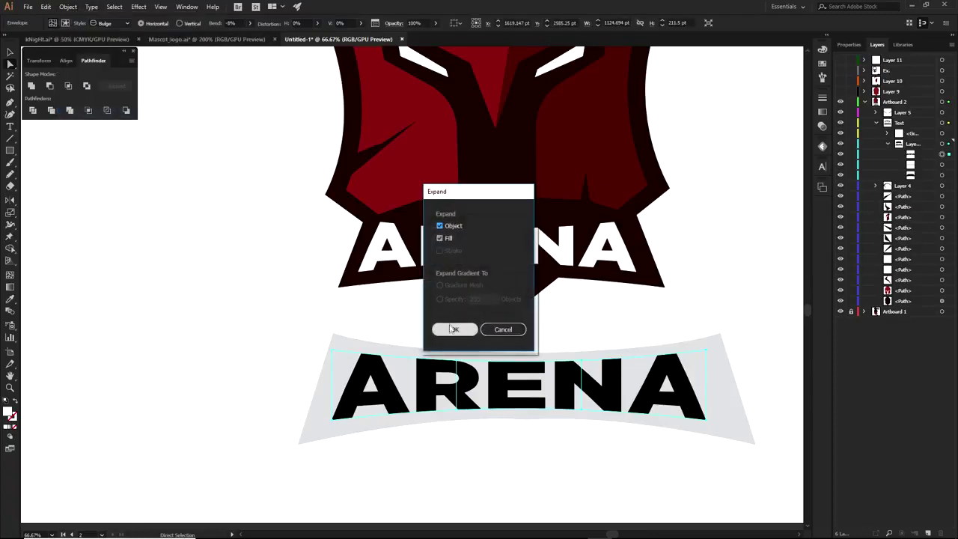
click(453, 327)
key(i)
click(717, 257)
Fill the grey banner behind the lower ARENA lettering with the helmet outline's dark colour.
key(a)
click(703, 356)
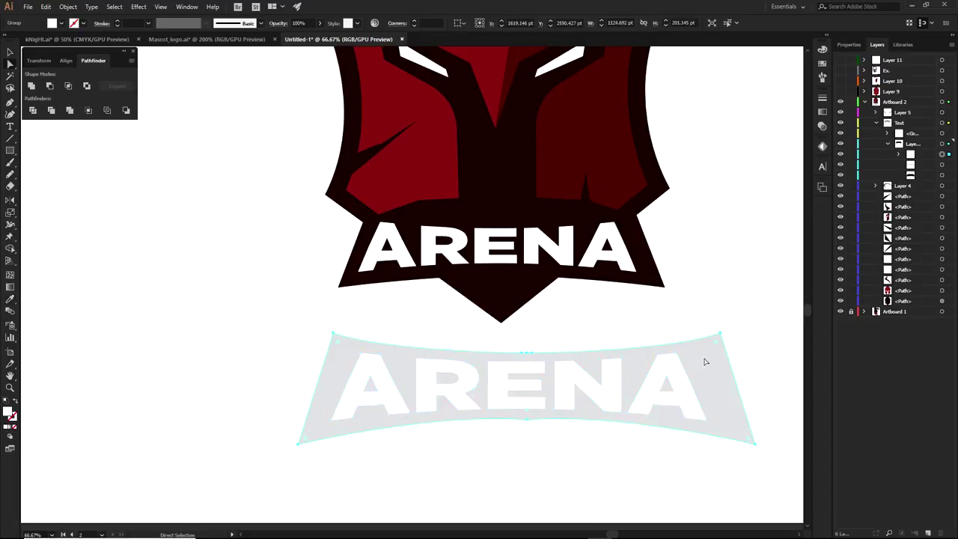
key(i)
click(659, 188)
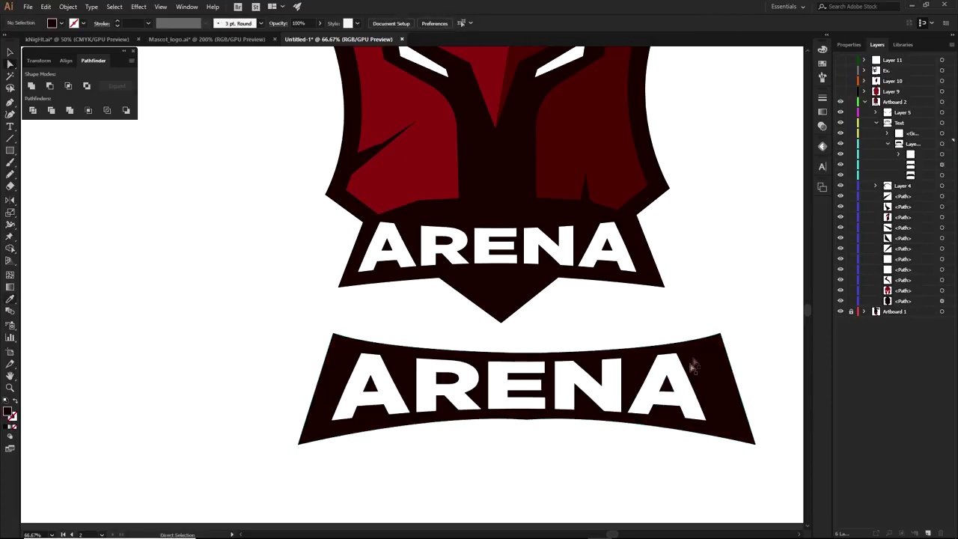
Move the new white ARENA letters and their dark banner up over the helmet's original lettering.
shift+click(681, 378)
shift+click(597, 390)
shift+click(527, 360)
click(399, 366)
drag(400, 367, 393, 208)
click(610, 359)
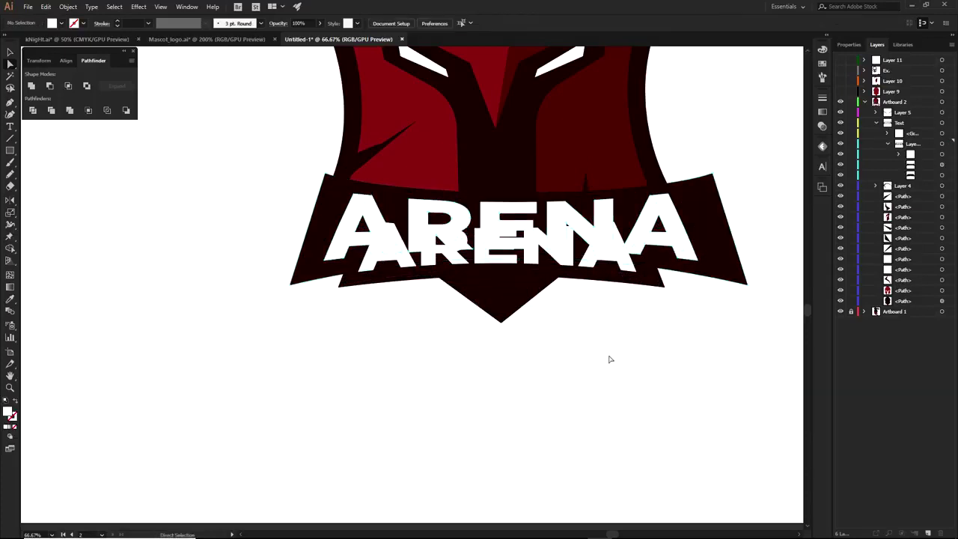
drag(627, 315, 632, 367)
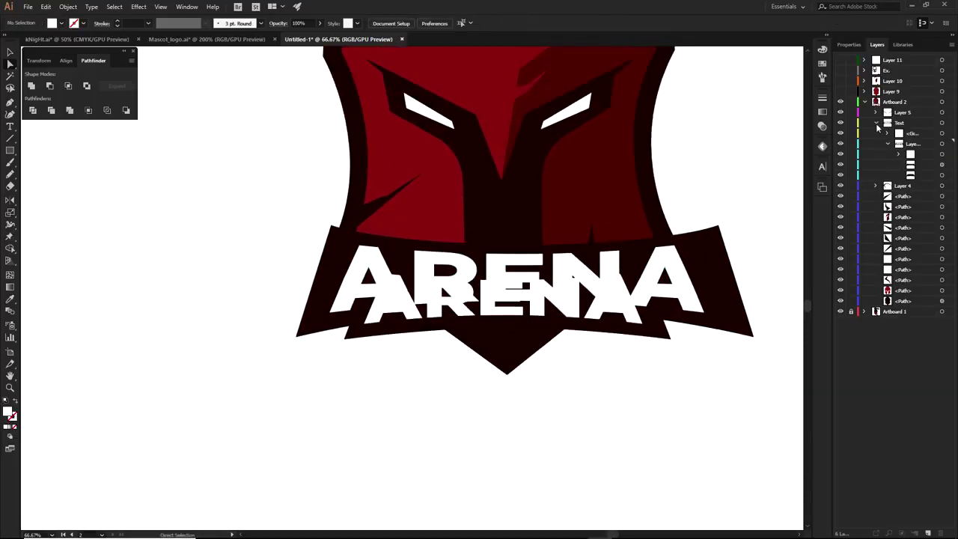
Undo the move onto the helmet, the recolouring of banner and lettering, and the text expansion.
click(876, 123)
key(ctrl+z)
key(ctrl+z)
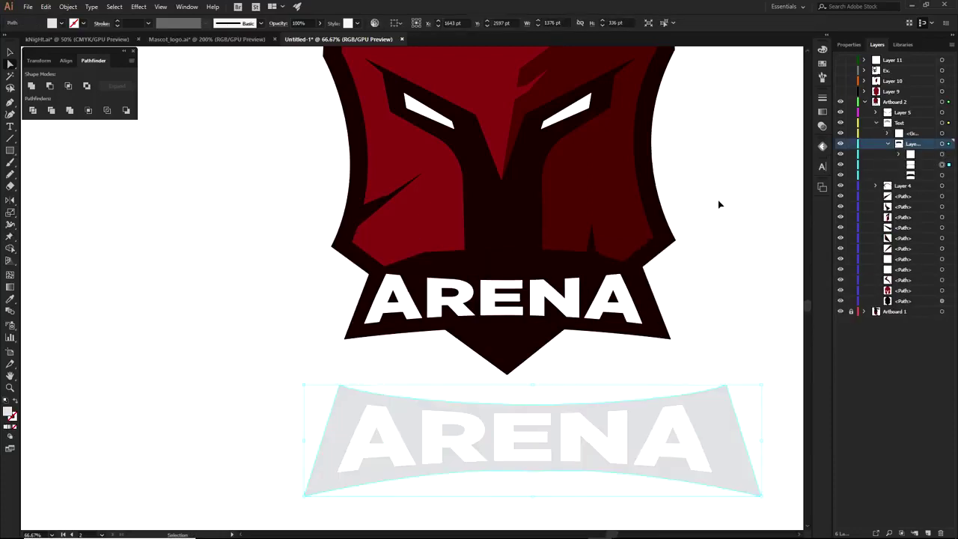
key(ctrl+z)
Delete the grey banner and the warped black ARENA text below the helmet, and collapse the Artboard 2 layer.
drag(744, 330, 617, 416)
drag(556, 362, 663, 473)
key(Delete)
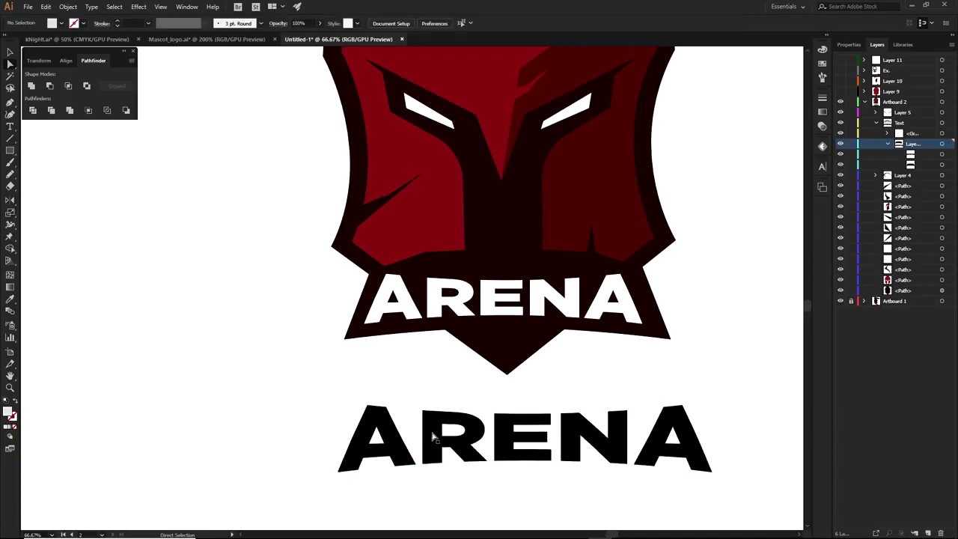
click(517, 431)
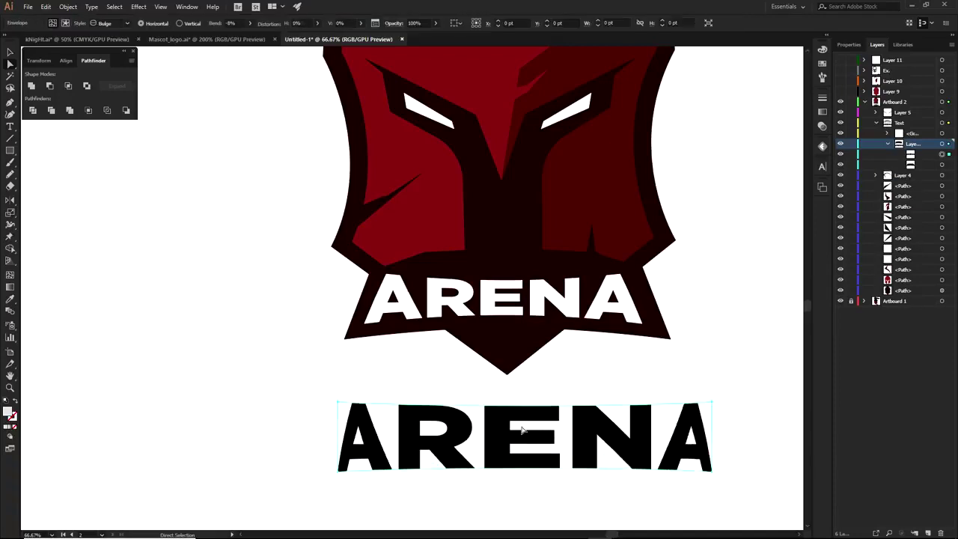
key(Delete)
click(864, 102)
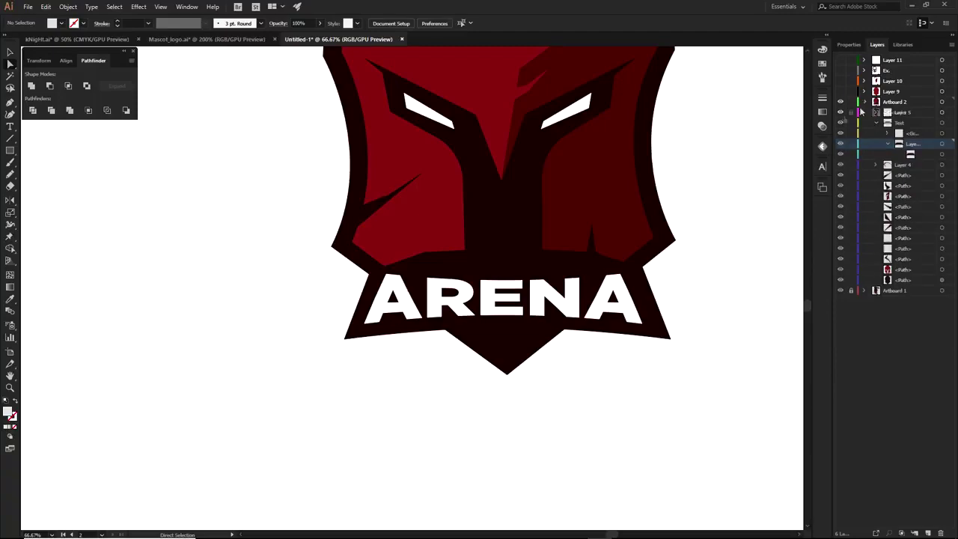
Examine the redesigned ARENA helmet logo next to the original reference image on the neighbouring artboard.
scroll(723, 178, down, 2)
scroll(723, 182, down, 1)
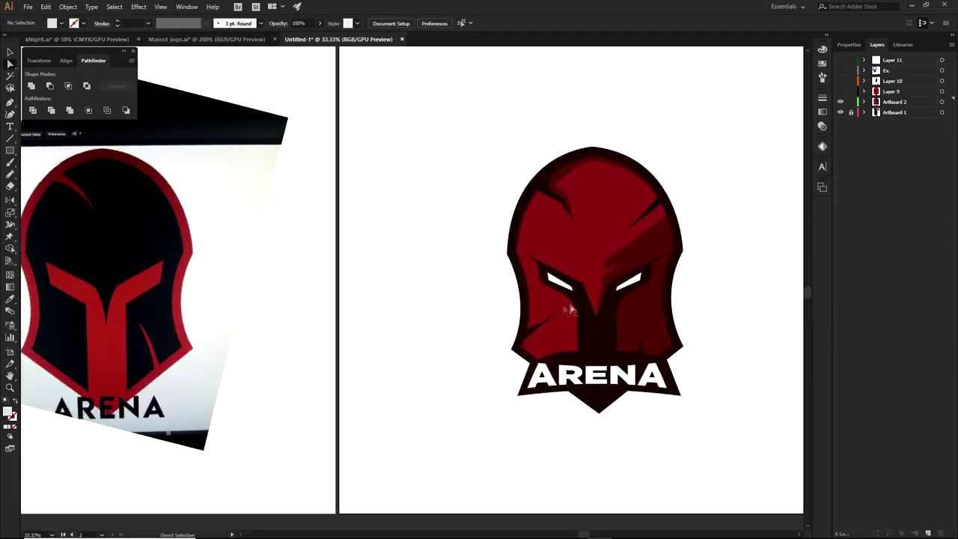
scroll(577, 306, down, 1)
scroll(554, 307, up, 1)
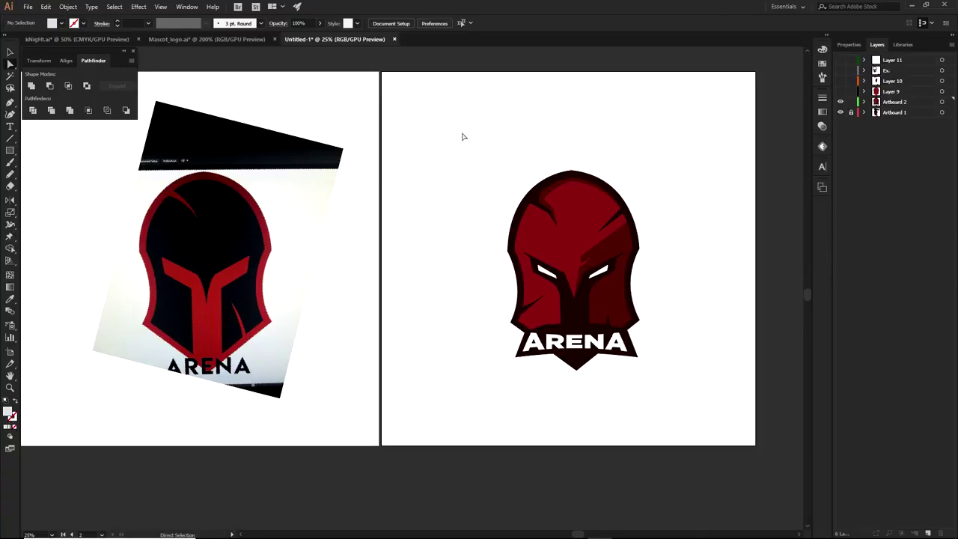
drag(461, 134, 688, 413)
drag(688, 413, 686, 411)
click(680, 407)
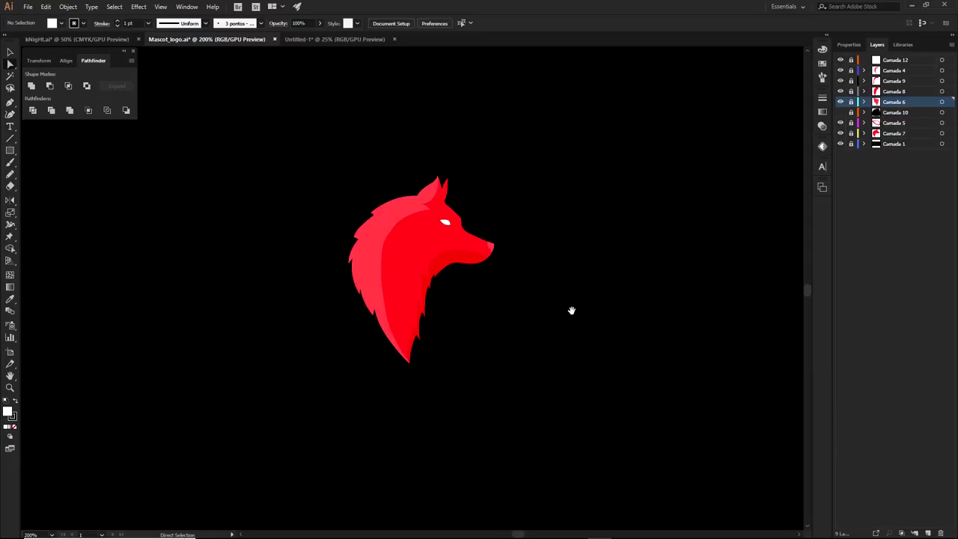
Examine the red wolf mascot in Mascot_logo.ai, including its highlights, shadows and ear shapes.
scroll(424, 262, up, 1)
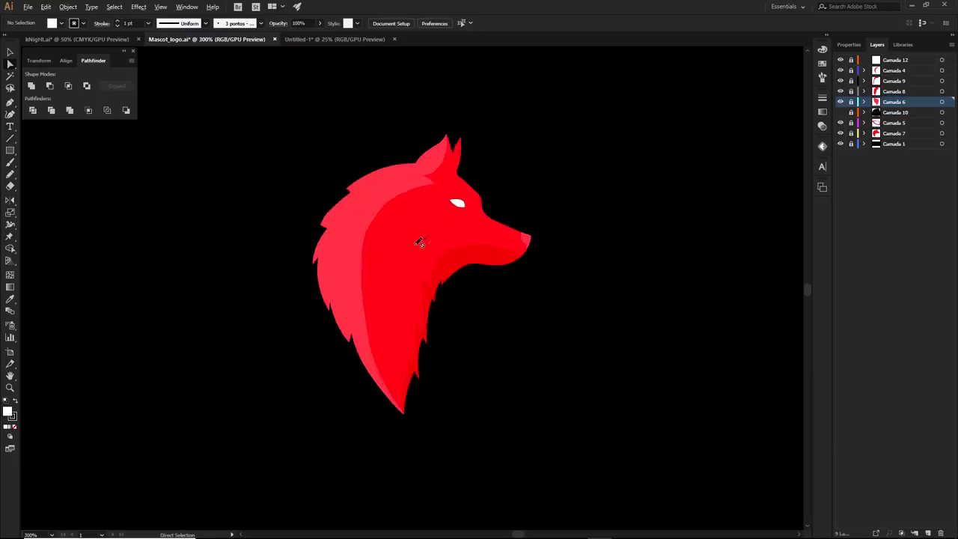
scroll(403, 255, up, 1)
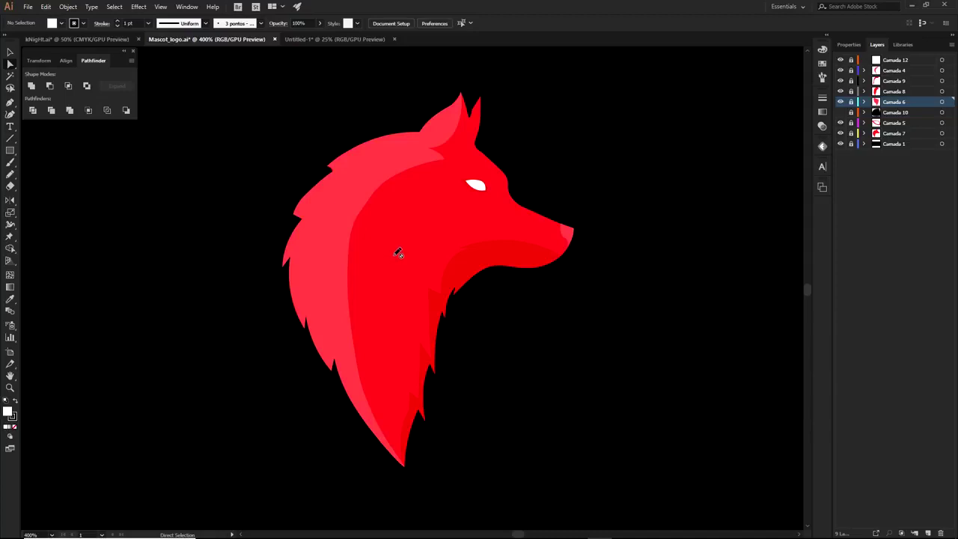
scroll(397, 253, down, 2)
drag(397, 252, 509, 317)
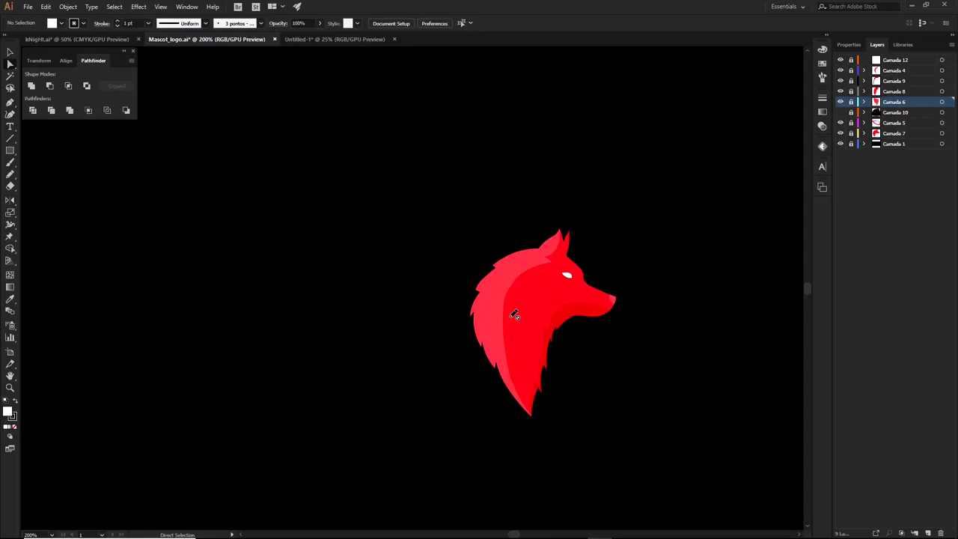
scroll(514, 315, up, 2)
scroll(514, 315, down, 1)
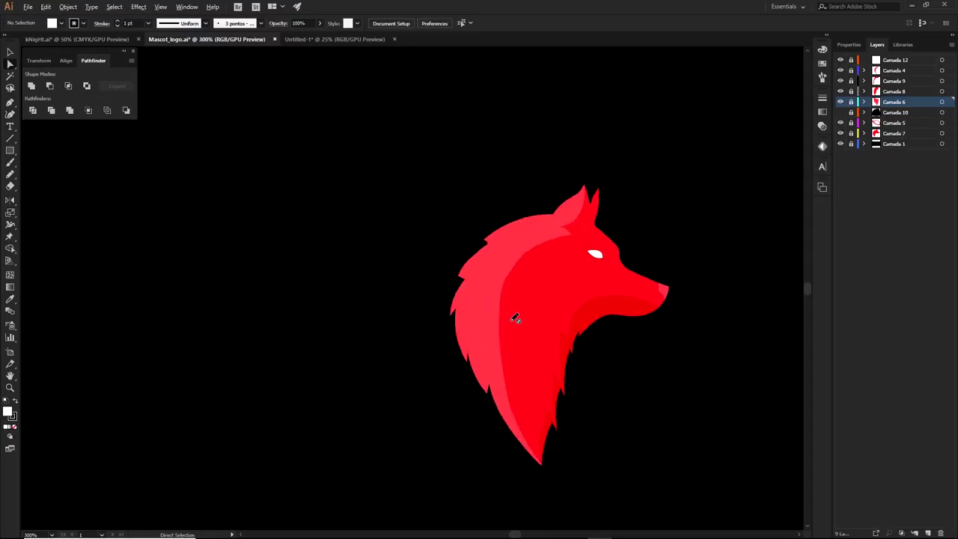
scroll(526, 331, down, 1)
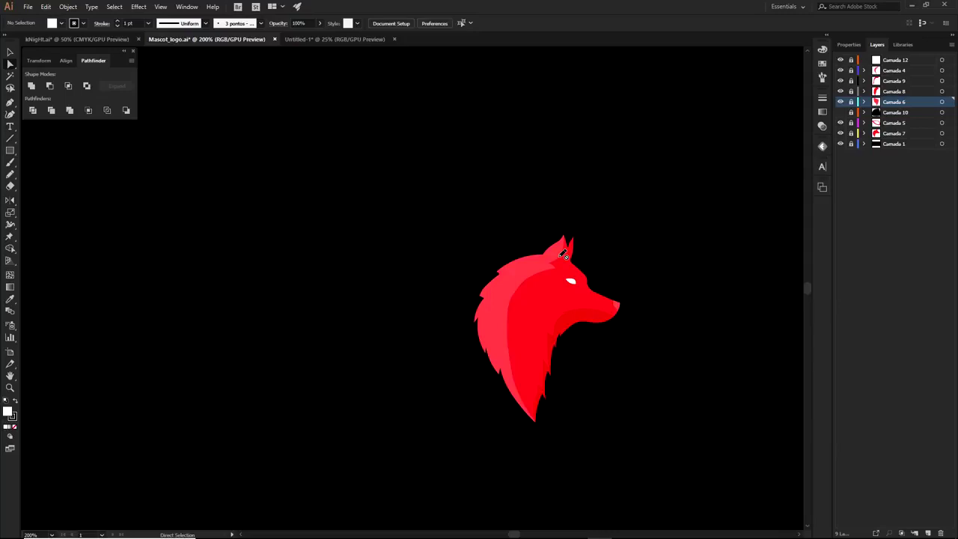
scroll(564, 254, up, 2)
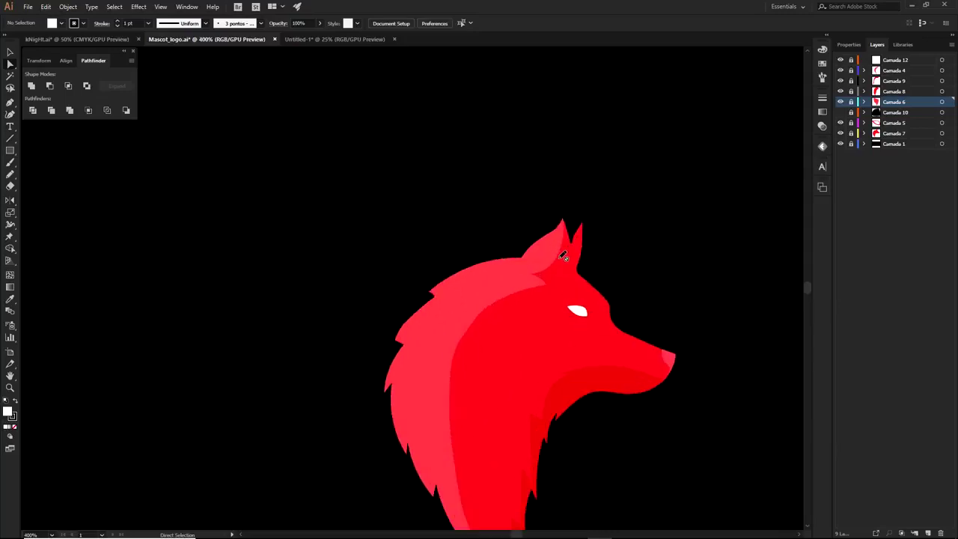
Examine the wolf's mane, ear tips and back edge up close for slivers where the highlight shapes miss the outline.
key(p)
drag(577, 242, 591, 164)
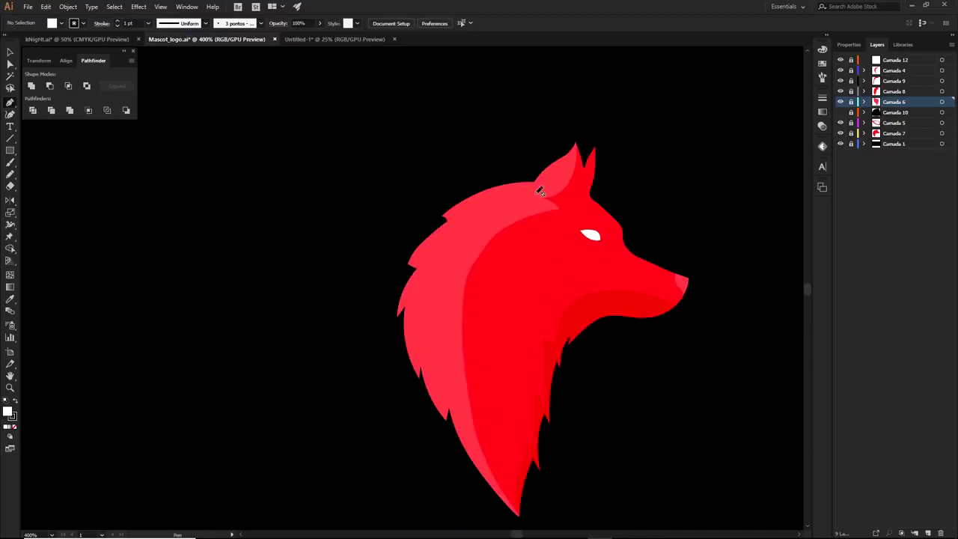
drag(557, 241, 542, 201)
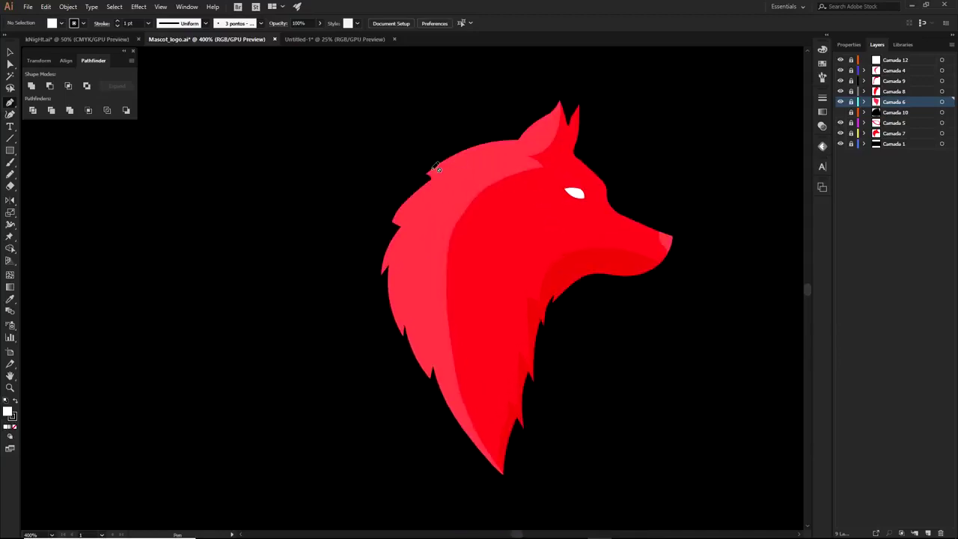
scroll(379, 217, up, 2)
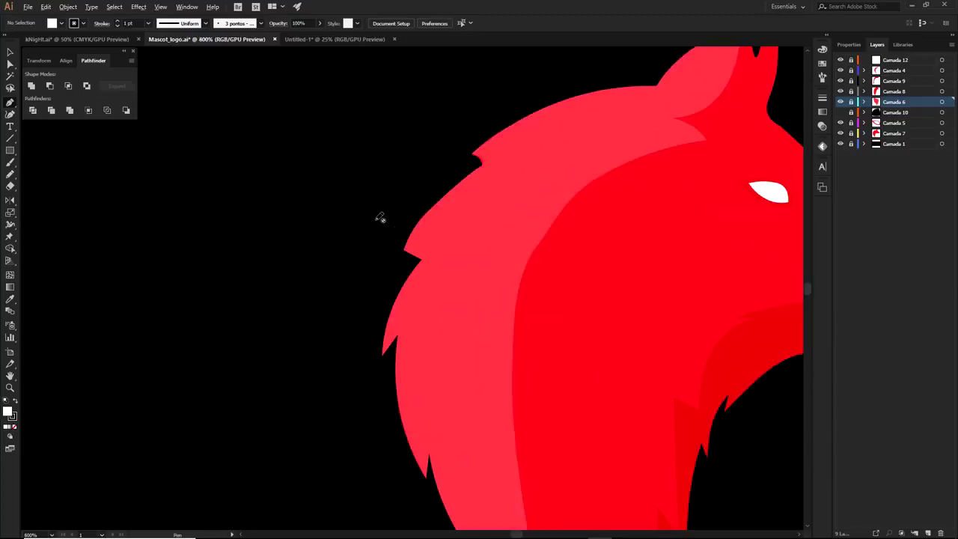
scroll(592, 195, up, 5)
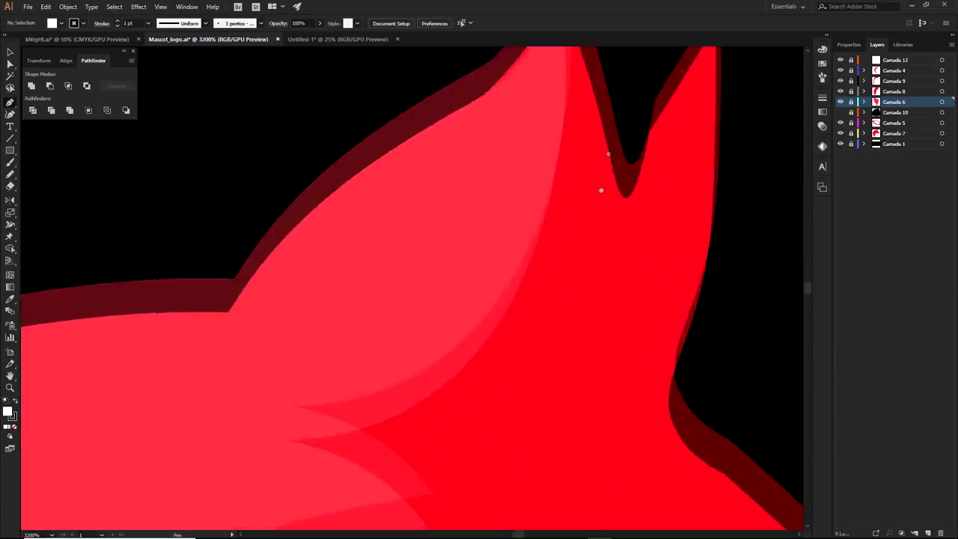
scroll(490, 142, up, 3)
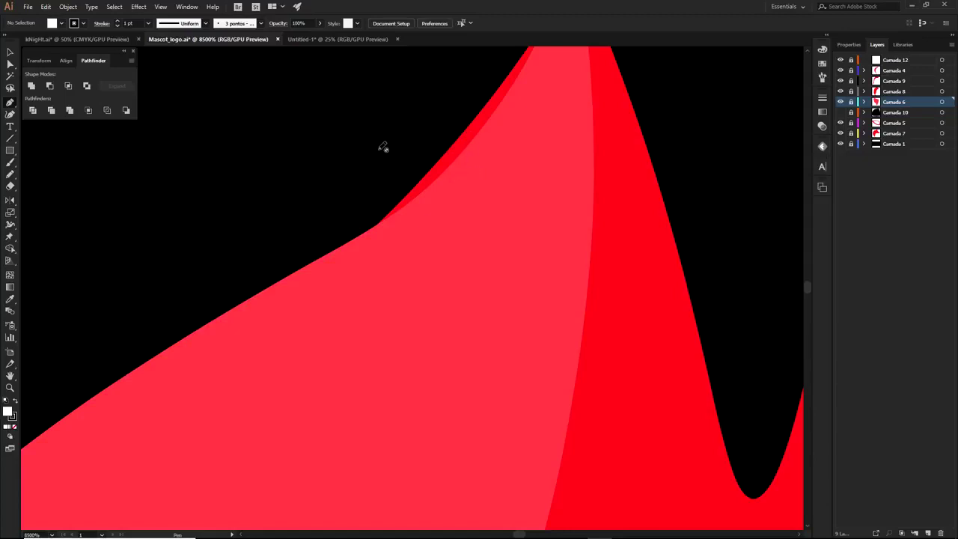
scroll(427, 254, down, 3)
scroll(257, 279, up, 2)
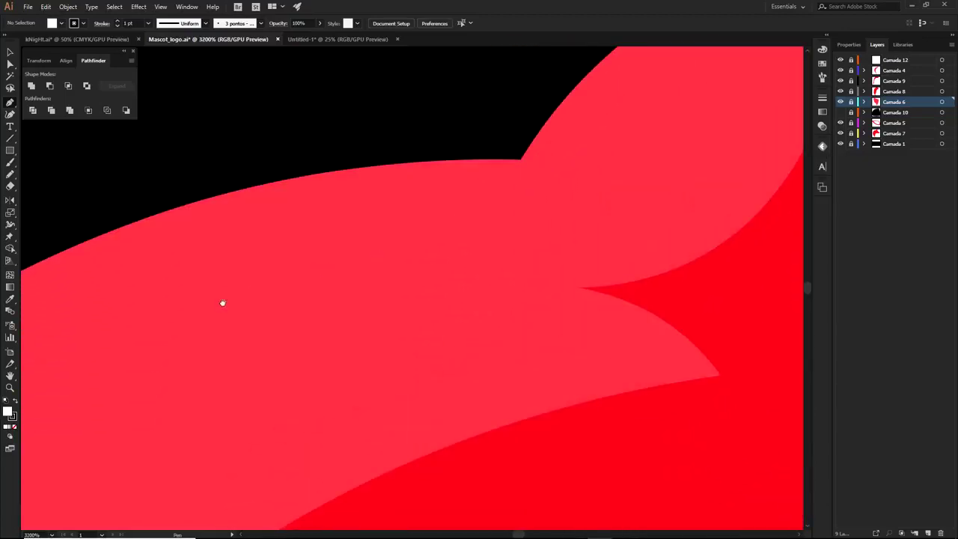
scroll(362, 310, up, 3)
scroll(337, 214, up, 1)
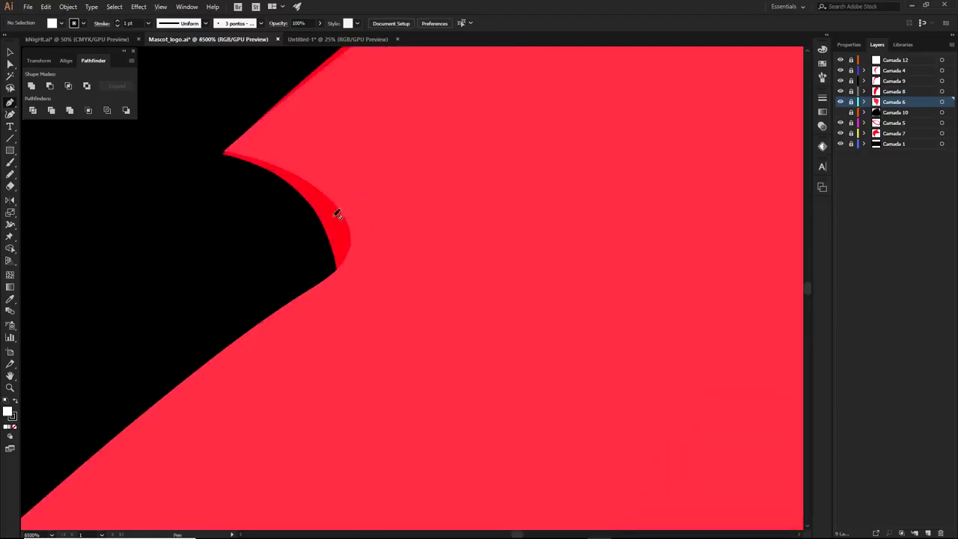
Unlock every layer above Camada 1 and select the light red mane highlight shape.
key(a)
drag(851, 61, 851, 133)
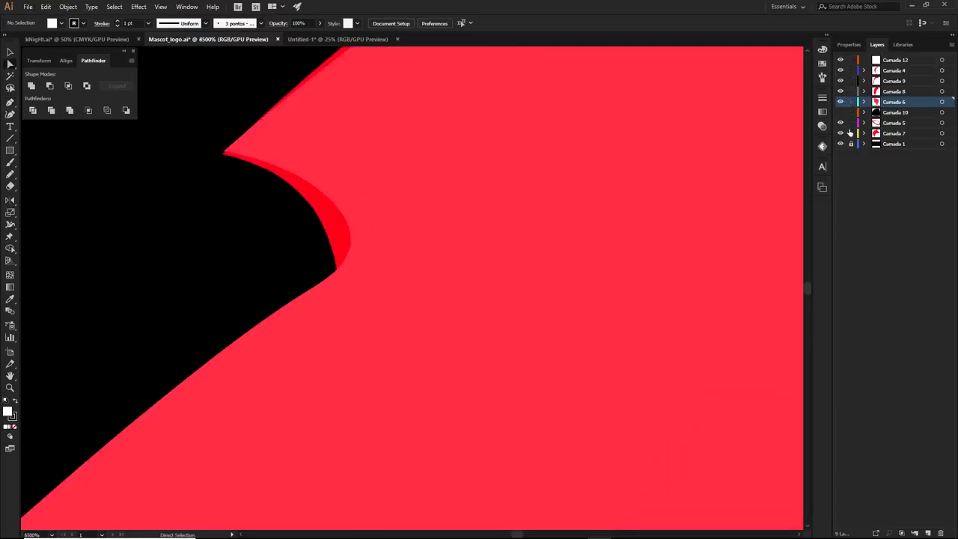
click(334, 299)
drag(309, 341, 455, 237)
click(451, 210)
scroll(439, 230, down, 3)
click(374, 222)
scroll(385, 229, down, 8)
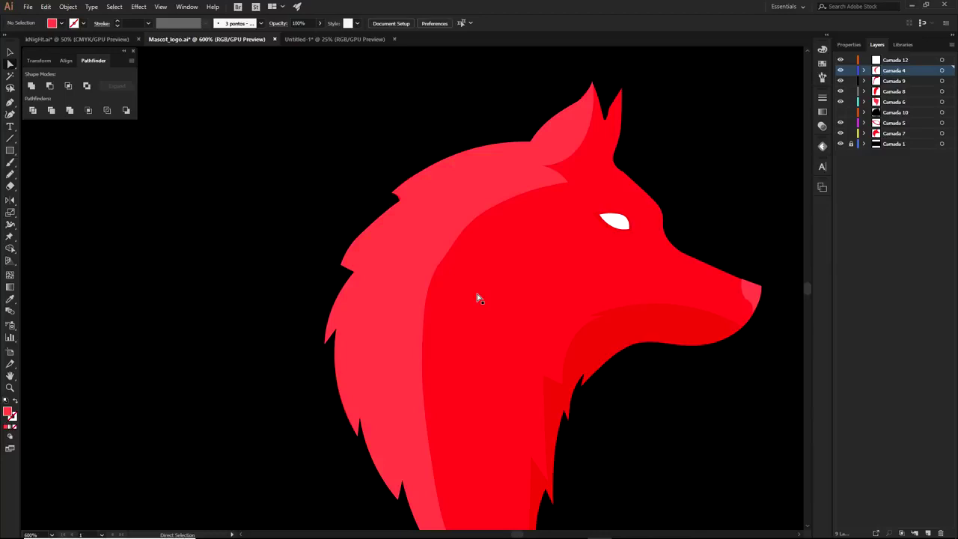
Create a new layer at the top of the stack, nest layers Camada 12 to Camada 7 inside it, and collapse it.
click(890, 60)
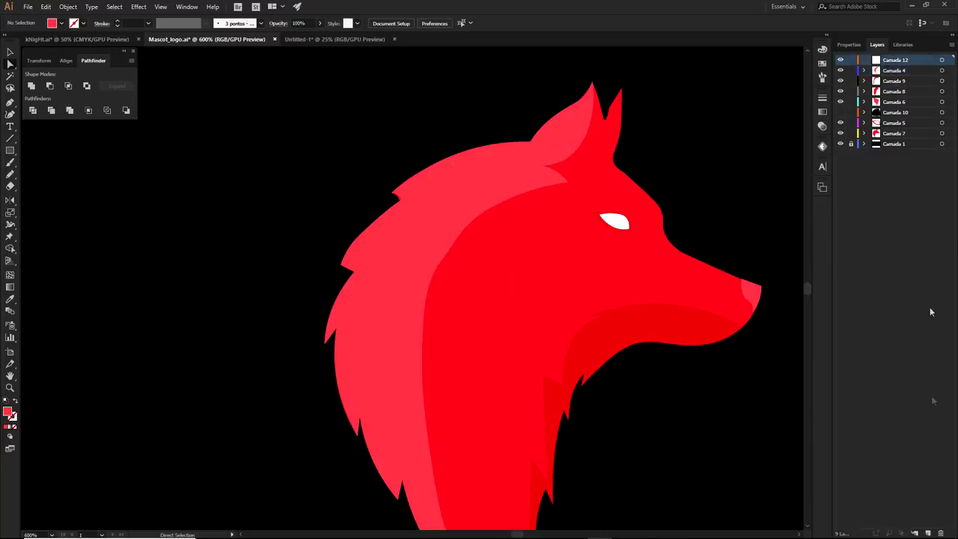
click(926, 533)
shift+click(895, 144)
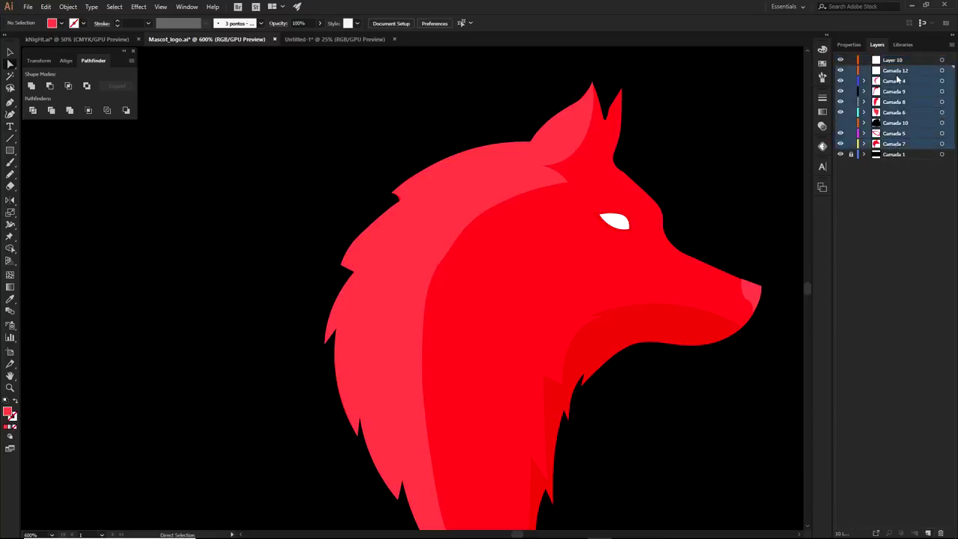
drag(900, 75, 892, 61)
click(863, 59)
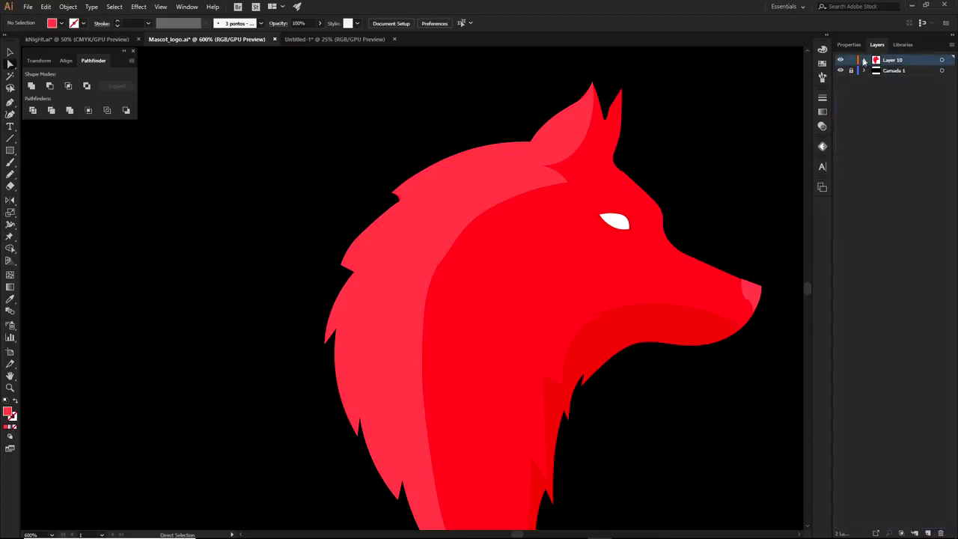
scroll(713, 232, down, 1)
drag(721, 272, 632, 251)
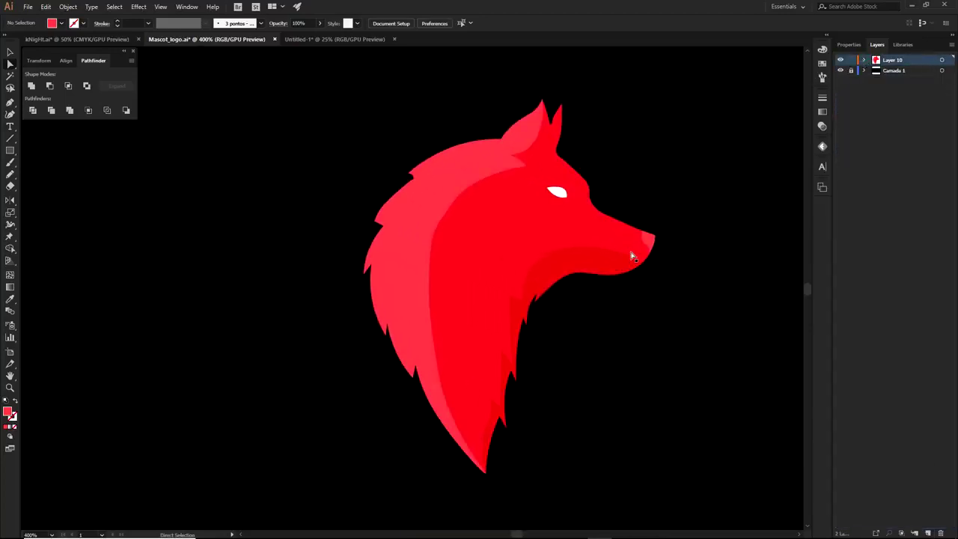
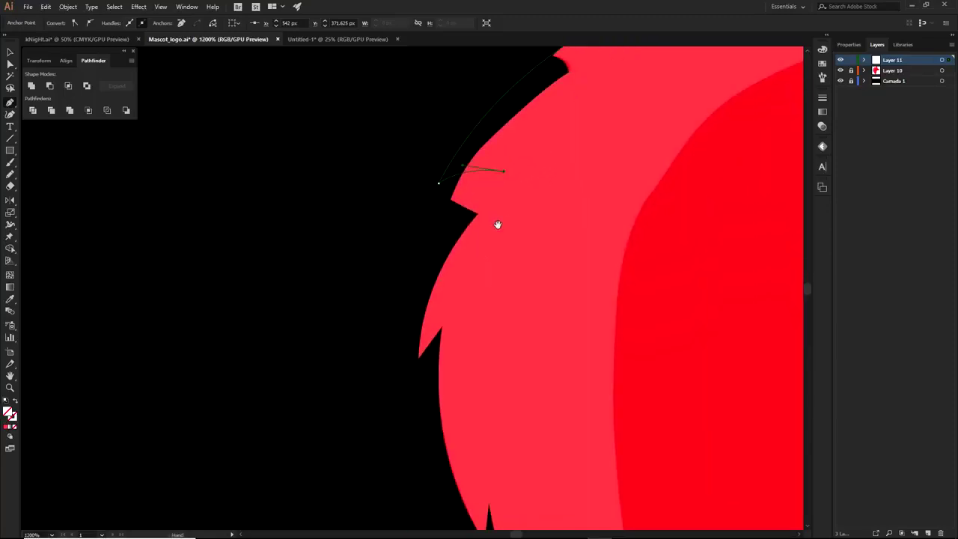
Continue the Layer 11 outline with a smooth curve down the back to the lower fur tip, adjusting its handle and ending in a corner.
scroll(501, 229, down, 1)
scroll(479, 224, down, 2)
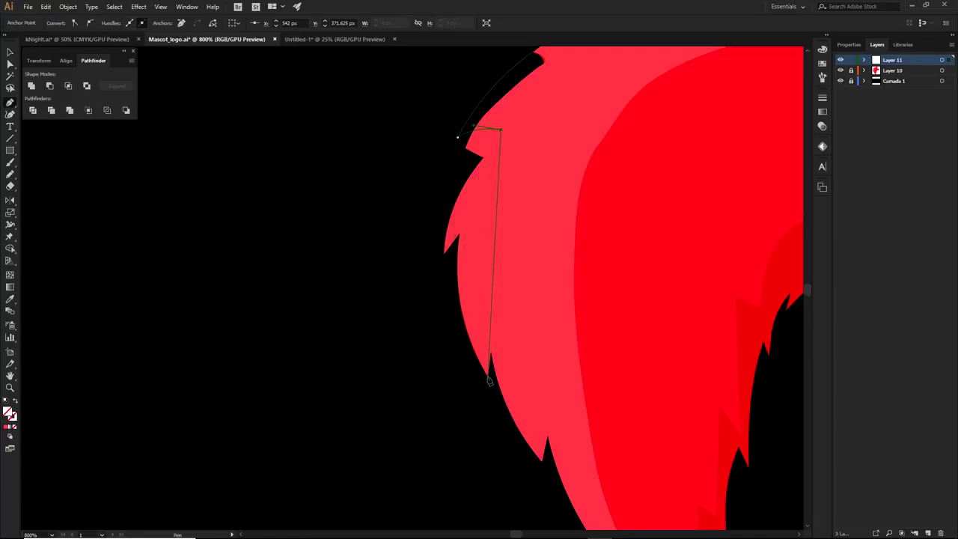
drag(488, 376, 537, 473)
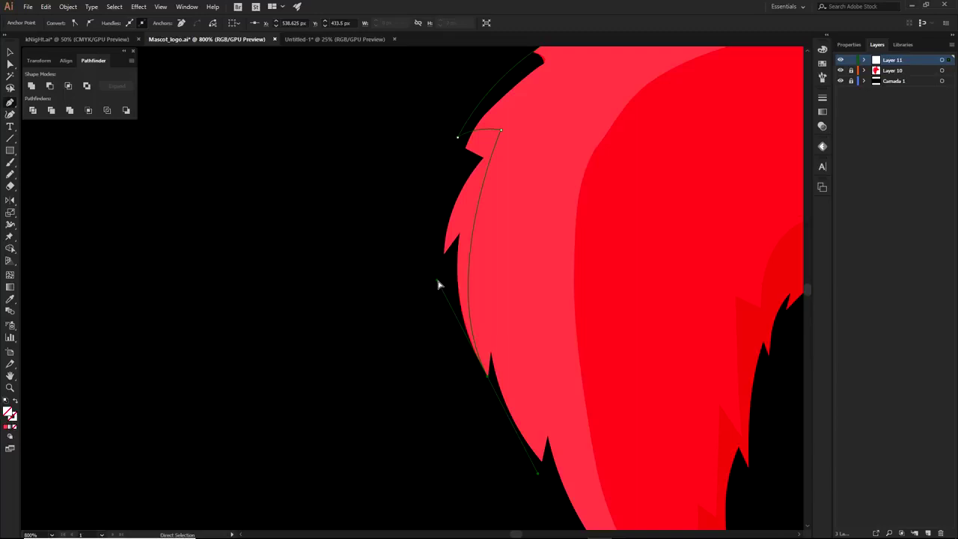
drag(438, 284, 437, 242)
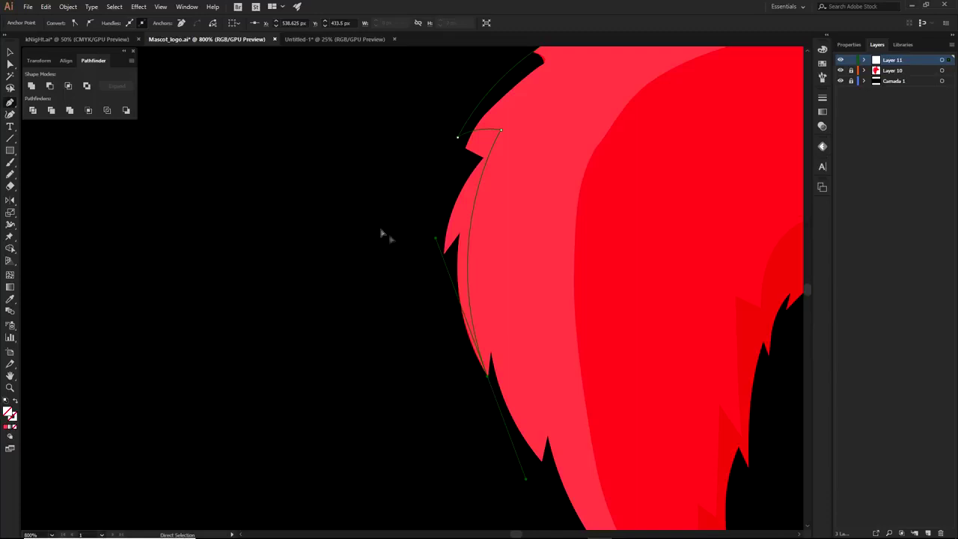
click(488, 376)
drag(505, 392, 471, 321)
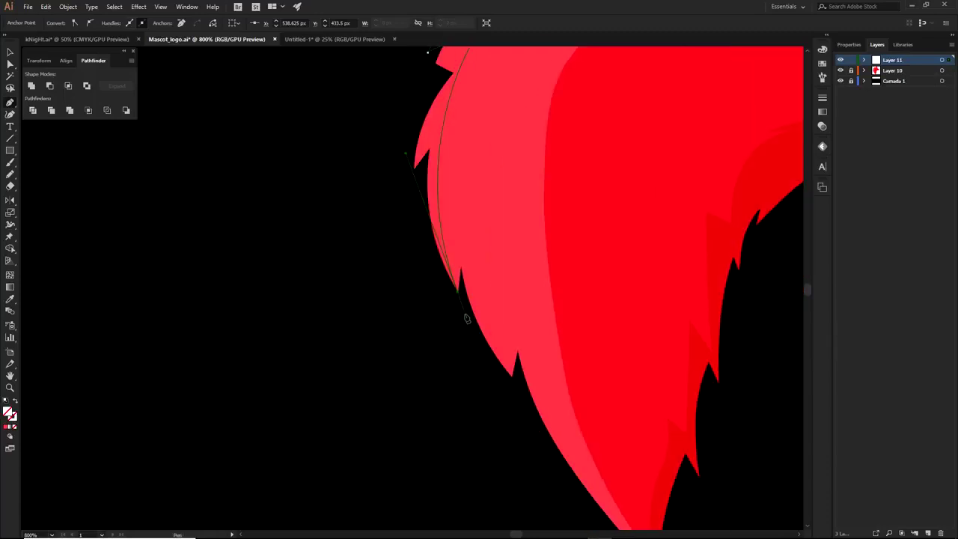
key(ctrl)
drag(488, 256, 530, 231)
key(ctrl+z)
drag(494, 267, 513, 268)
key(ctrl+z)
drag(469, 260, 480, 248)
key(ctrl+z)
Try a short curved segment from the lower fur tip up to the notch on the wolf's back.
scroll(456, 277, up, 1)
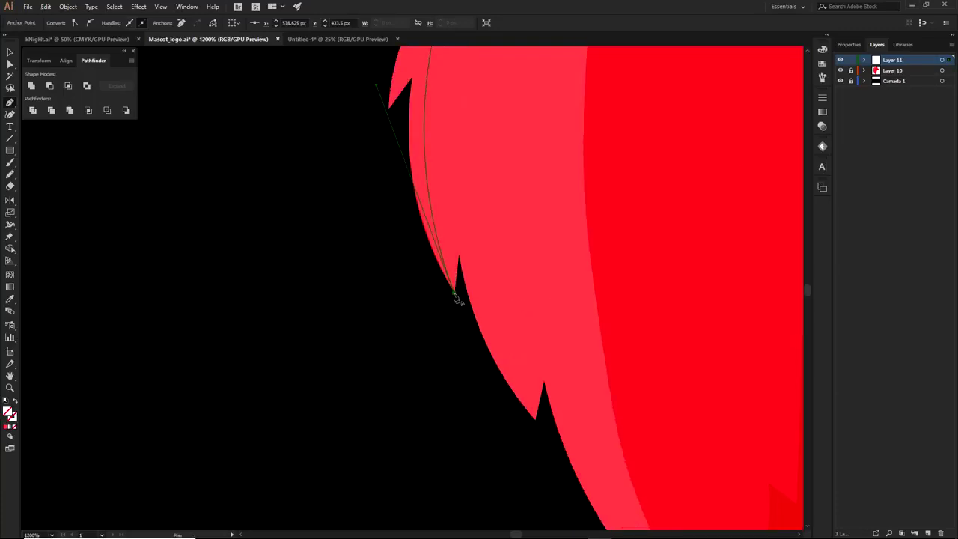
scroll(471, 238, up, 2)
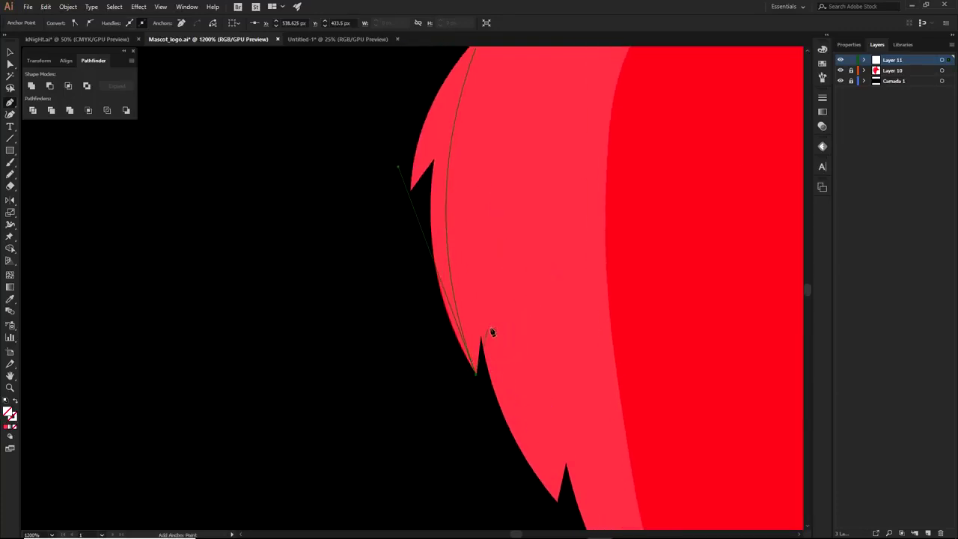
drag(492, 327, 462, 358)
scroll(481, 339, up, 3)
scroll(511, 314, down, 3)
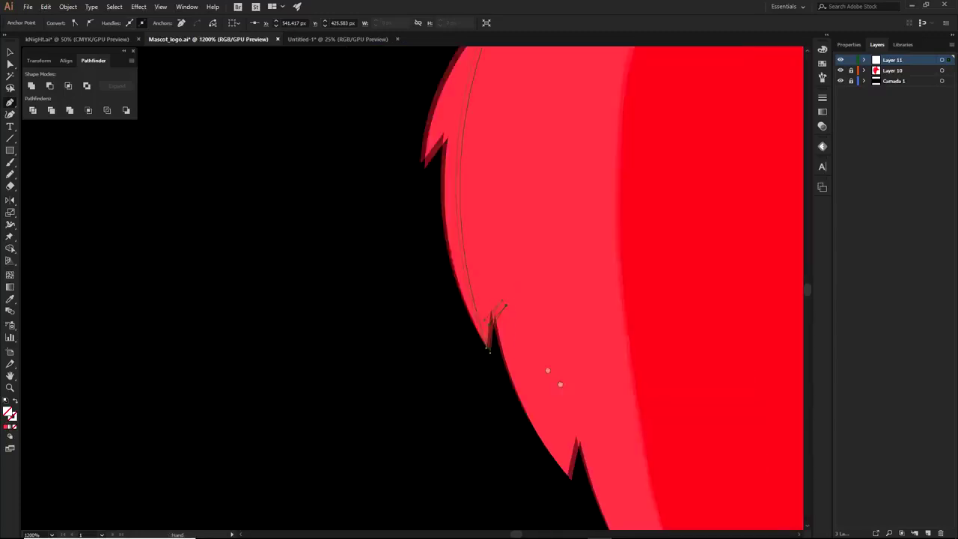
scroll(474, 309, down, 3)
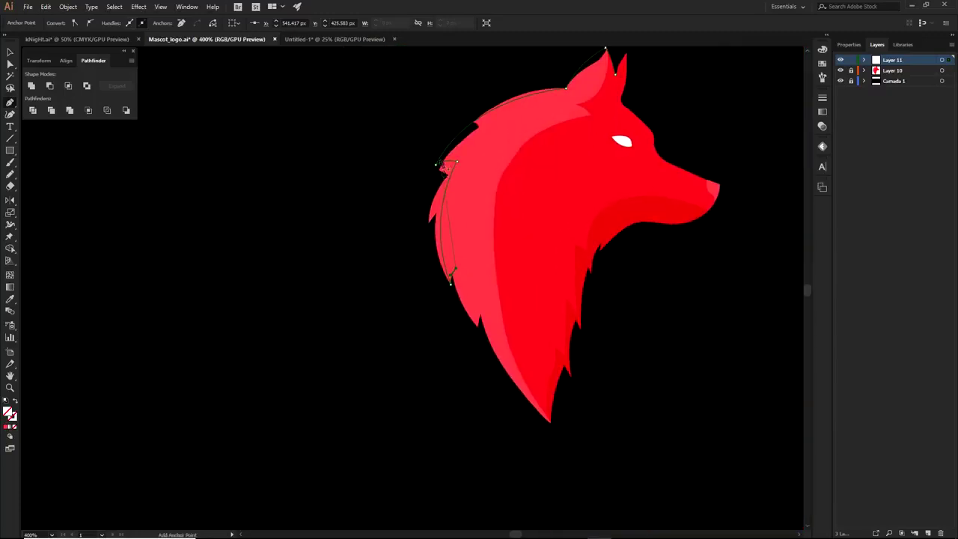
scroll(442, 160, up, 6)
scroll(556, 171, down, 2)
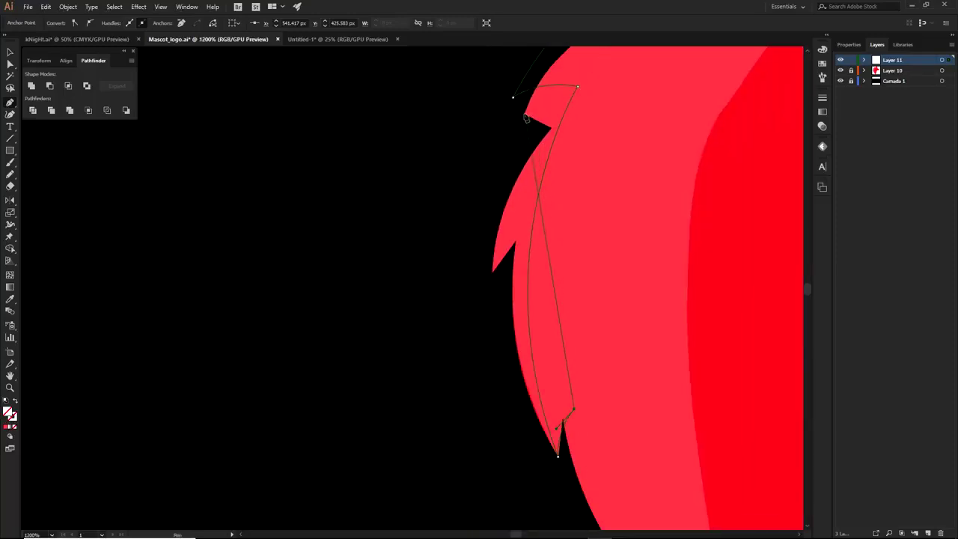
scroll(546, 352, down, 2)
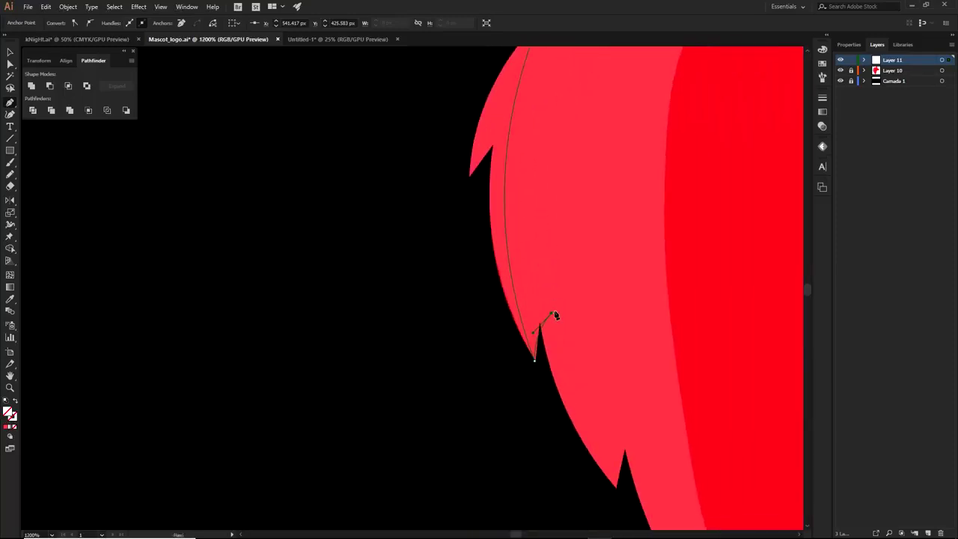
scroll(536, 341, up, 2)
scroll(536, 340, down, 2)
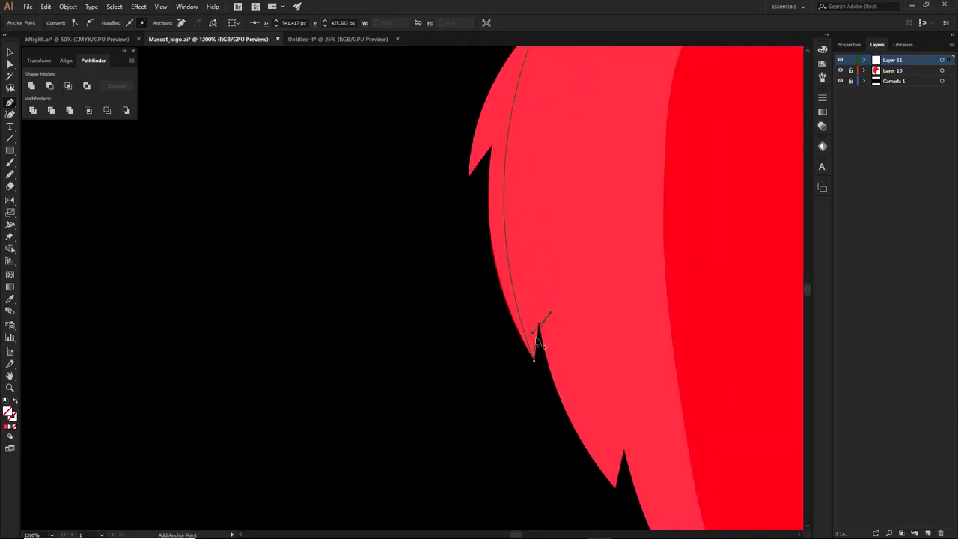
scroll(537, 342, up, 3)
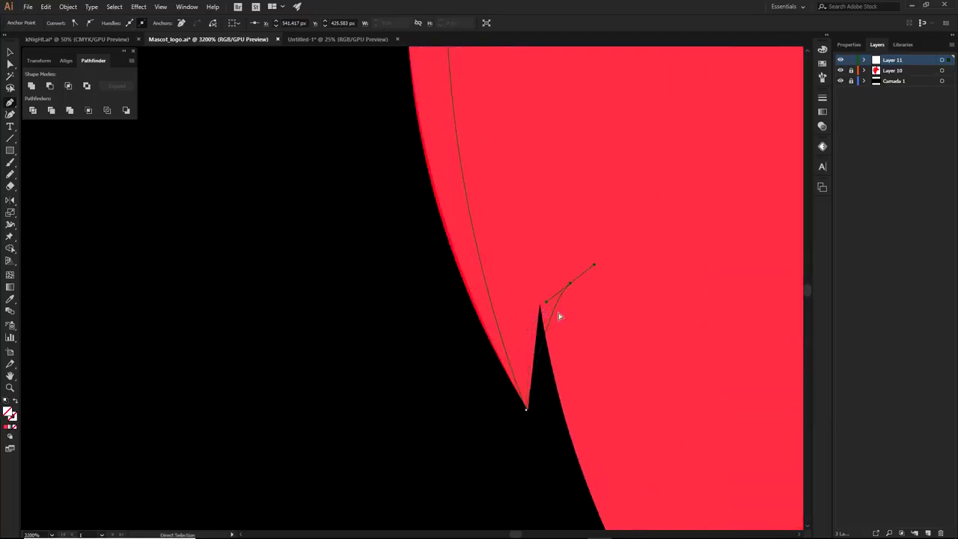
Redraw the curved segment from the fur tip into the back notch, adjust its handle and convert the point to a corner.
drag(567, 287, 609, 238)
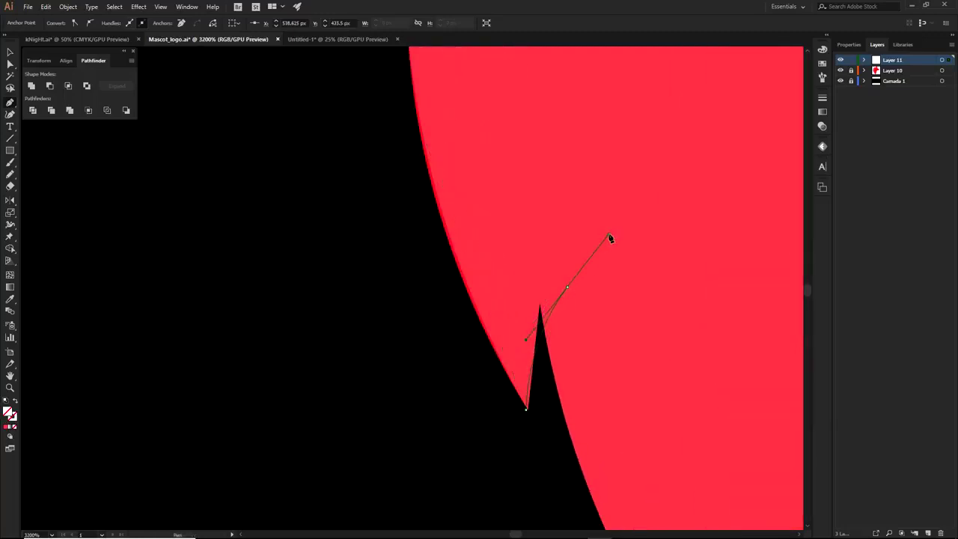
mouse_move(528, 342)
mouse_down()
mouse_move(547, 357)
mouse_move(527, 337)
mouse_up()
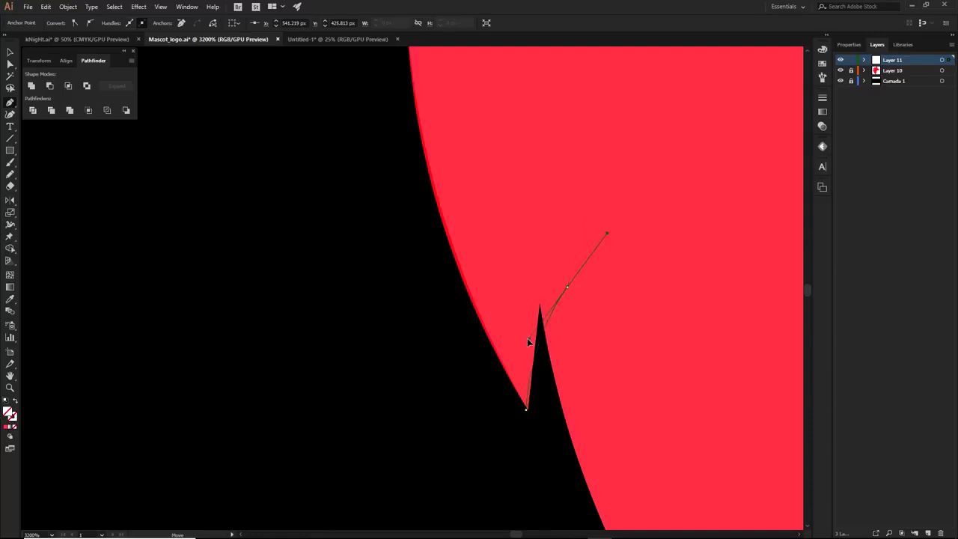
click(566, 288)
ctrl+click(526, 410)
Trace a curve down the lower back to the neck tip, then up the front of the neck past a fur spike to the throat.
scroll(513, 354, down, 5)
drag(508, 286, 424, 150)
drag(567, 377, 675, 453)
click(567, 377)
drag(598, 249, 640, 169)
click(598, 249)
click(611, 273)
drag(669, 141, 646, 178)
Refine the anchor points and handles of the outline around the throat's fur spike.
scroll(576, 288, up, 2)
drag(576, 285, 562, 308)
drag(481, 464, 506, 442)
mouse_move(578, 314)
mouse_down()
mouse_move(573, 323)
mouse_move(588, 308)
mouse_up()
ctrl+click(599, 333)
ctrl+click(587, 320)
ctrl+click(600, 333)
drag(577, 310, 572, 325)
Trace the jaw, muzzle, forehead and far ear, and close the outline at the notch between the ears.
scroll(574, 328, down, 3)
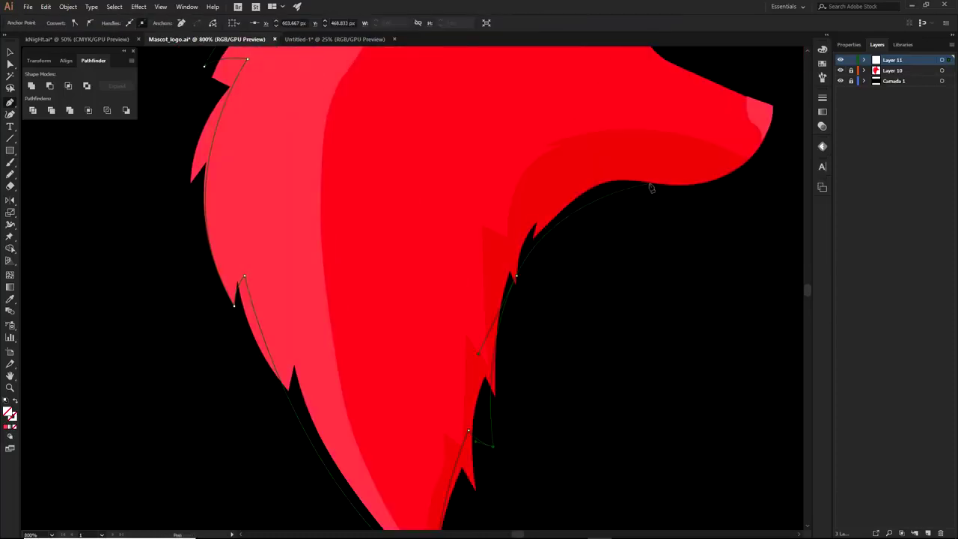
scroll(695, 188, up, 2)
scroll(722, 217, up, 4)
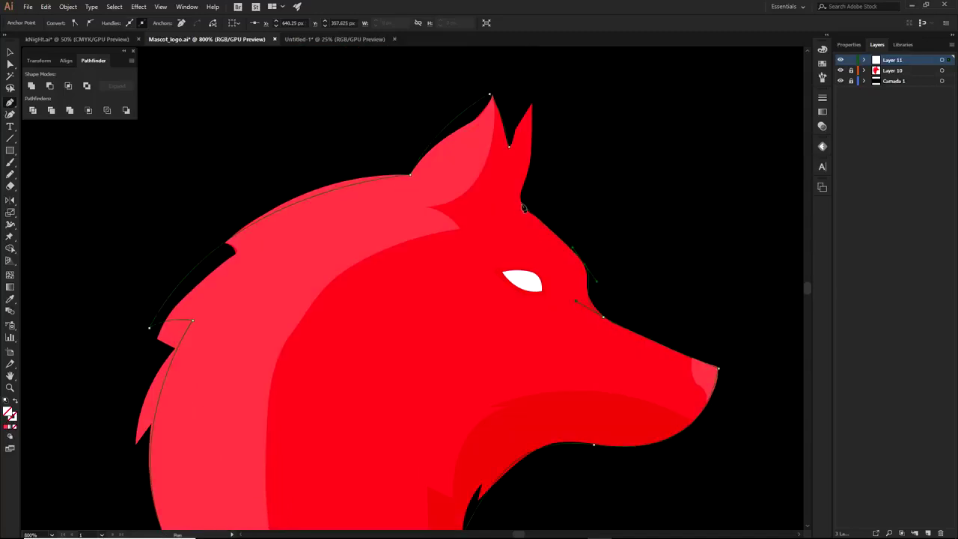
scroll(524, 208, up, 3)
drag(535, 259, 529, 284)
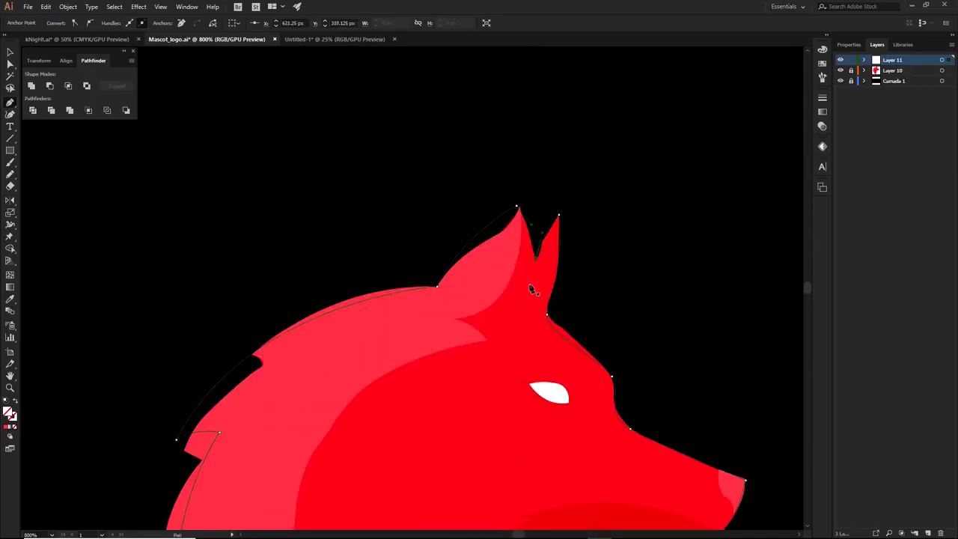
Hide Layer 10 and inspect the bare wolf outline and its anchor points.
click(841, 72)
scroll(637, 272, down, 3)
drag(676, 333, 638, 272)
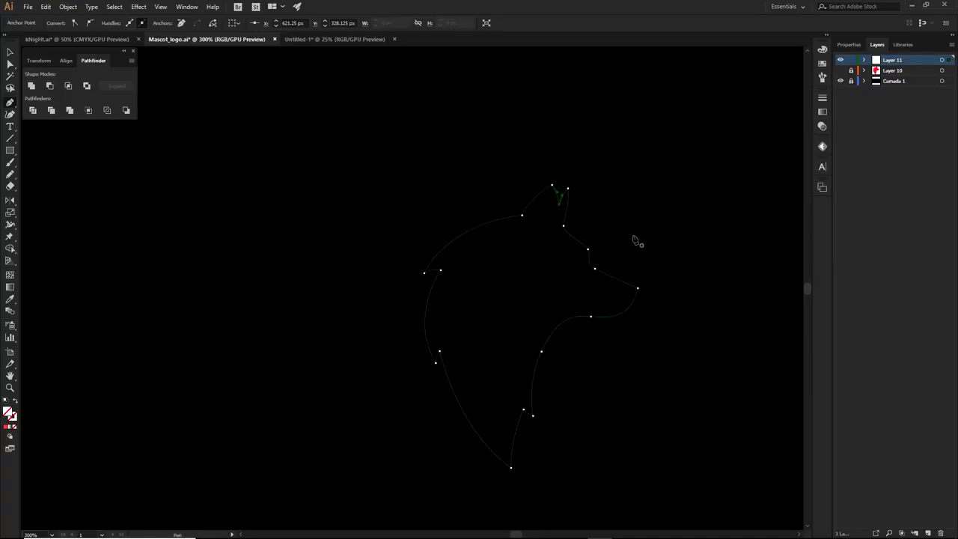
drag(456, 146, 660, 313)
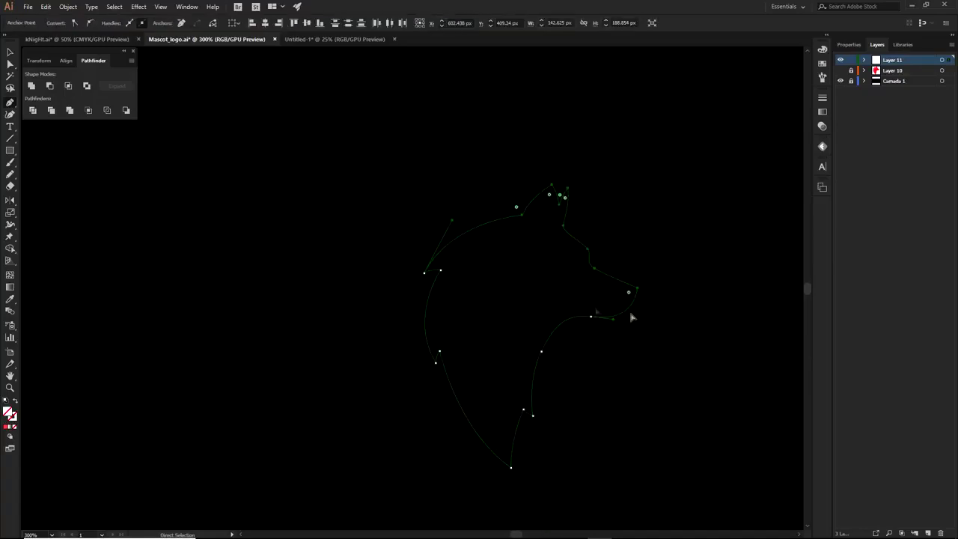
Refine the anchor point and curve handles of the lower fur spike at the back of the neck.
click(437, 363)
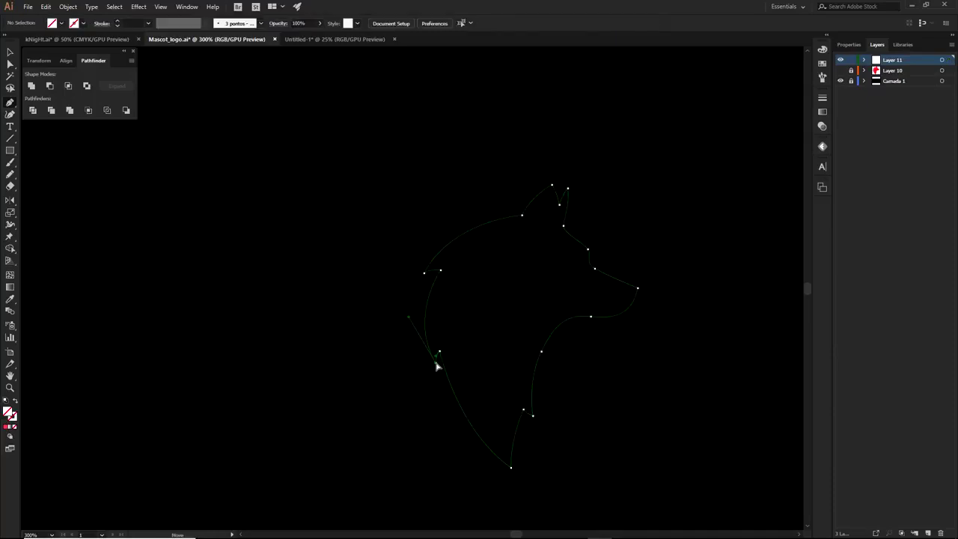
scroll(438, 366, up, 4)
drag(426, 367, 422, 357)
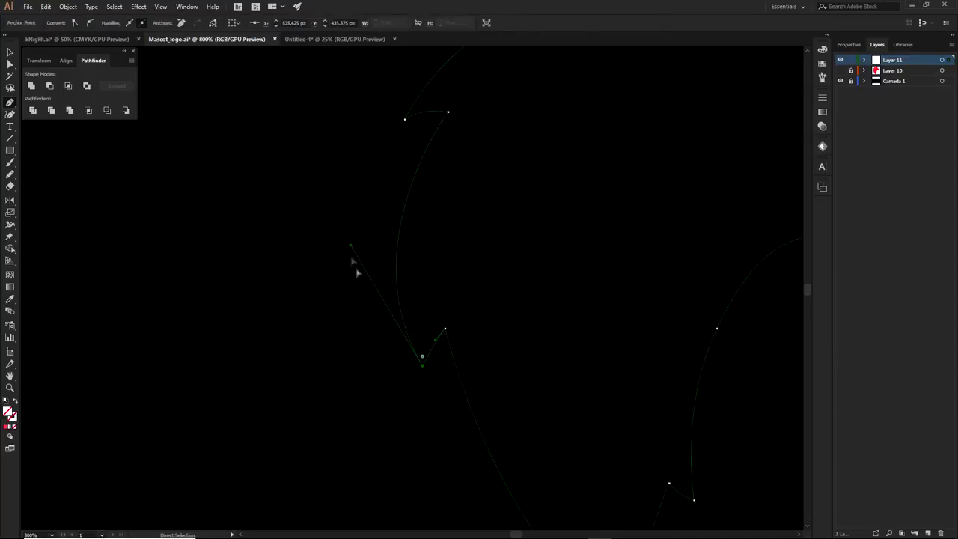
drag(351, 245, 363, 233)
scroll(443, 345, up, 2)
drag(426, 336, 412, 337)
scroll(449, 337, down, 4)
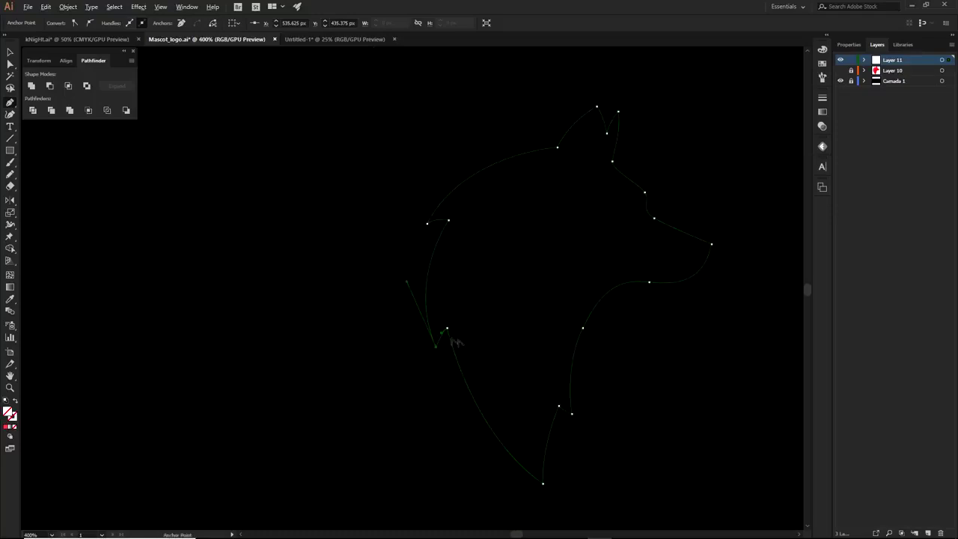
scroll(484, 344, down, 1)
drag(540, 317, 535, 342)
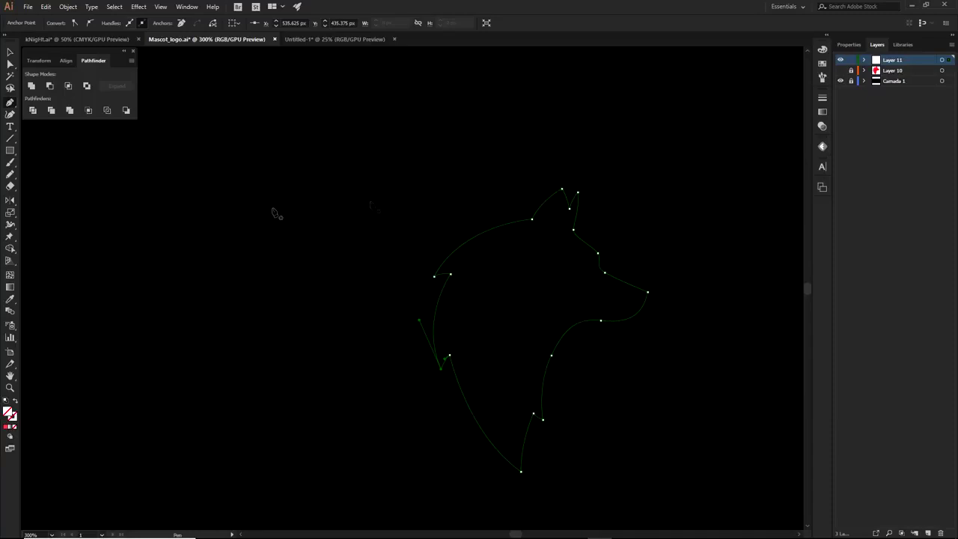
Fill the closed wolf head outline with the solid red FF4A4A and deselect it.
click(7, 426)
key(a)
click(203, 344)
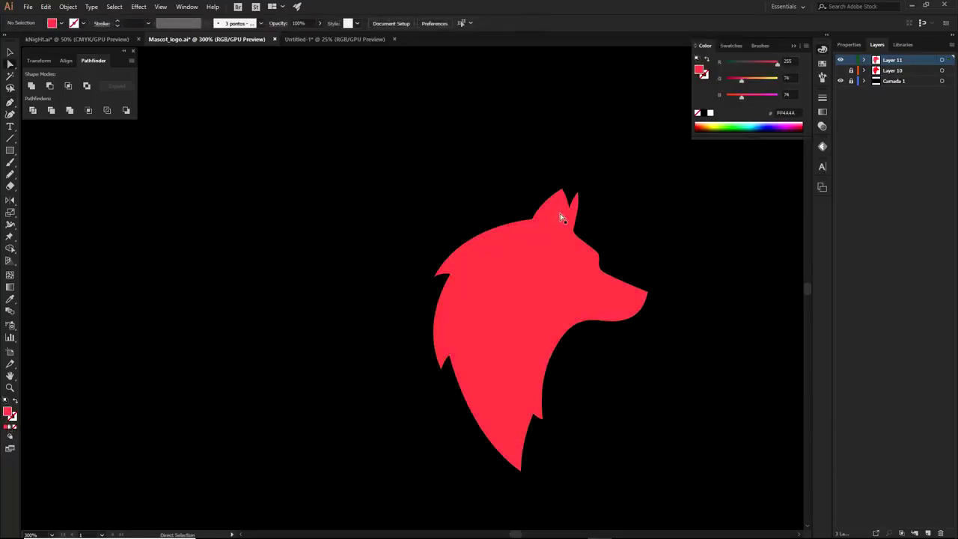
Reshape the curve at the front of the neck between the neck tip and the fur spike's notch.
scroll(526, 430, up, 3)
click(530, 445)
drag(530, 444, 544, 385)
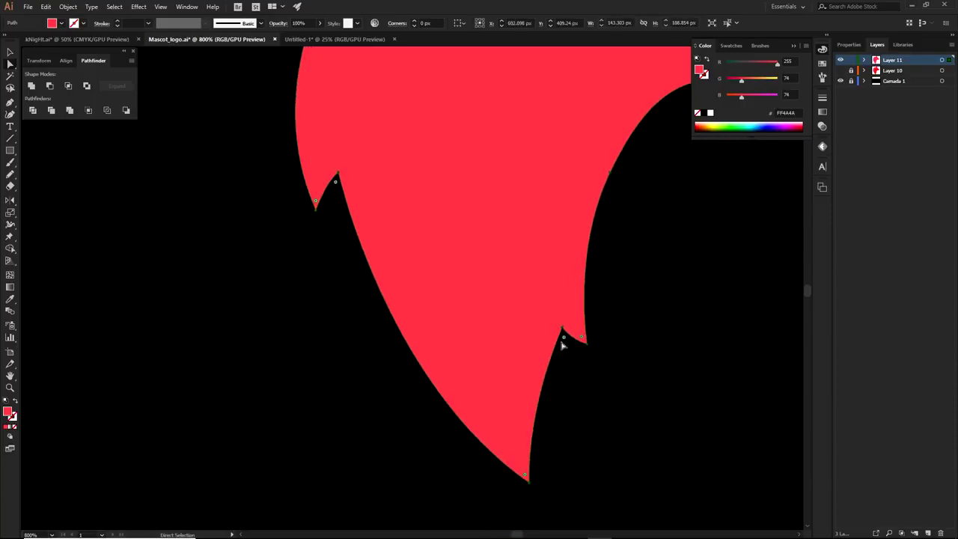
click(564, 332)
drag(526, 418, 521, 405)
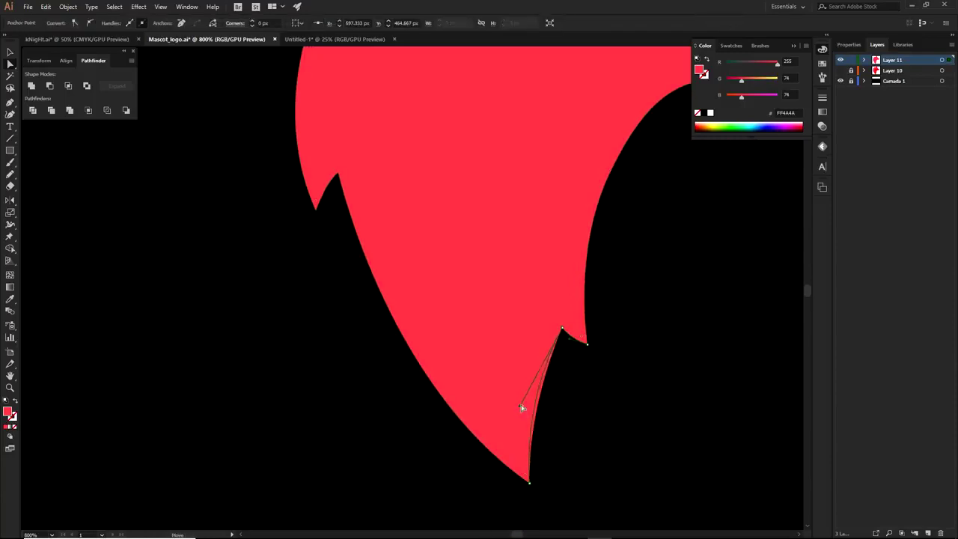
click(613, 363)
scroll(603, 424, down, 3)
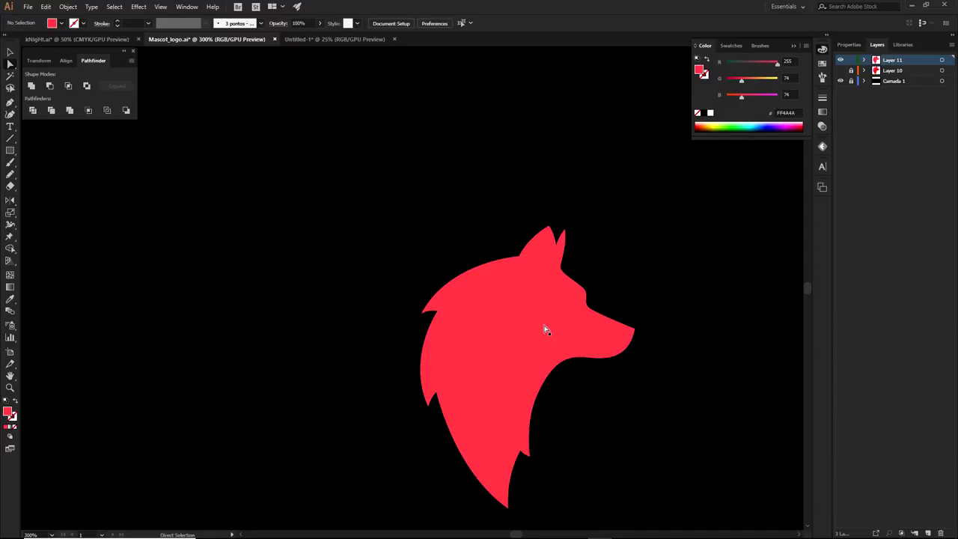
Create a new layer above Layer 11 and start a Pen outline just above the near ear's tip.
click(928, 533)
key(z)
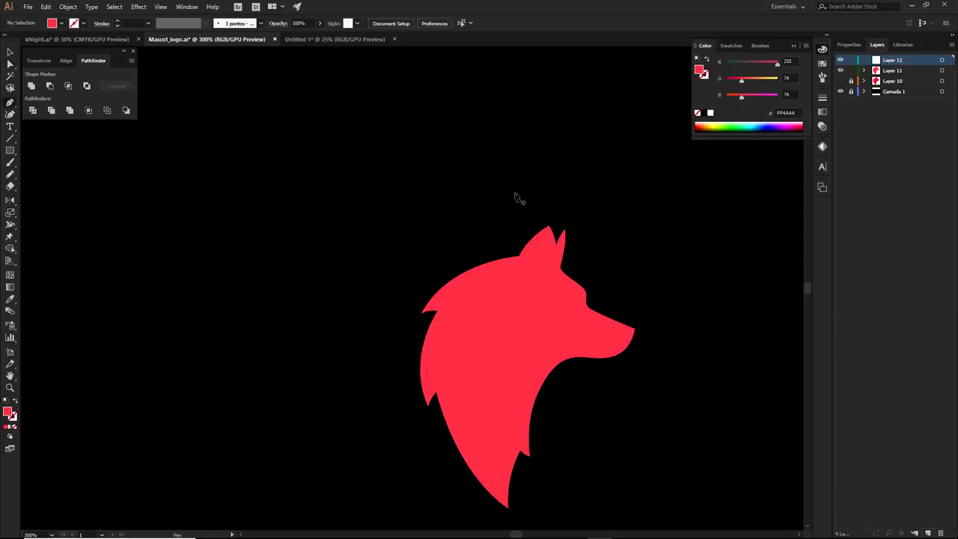
click(516, 215)
drag(574, 219, 642, 214)
scroll(641, 214, up, 2)
key(p)
click(622, 188)
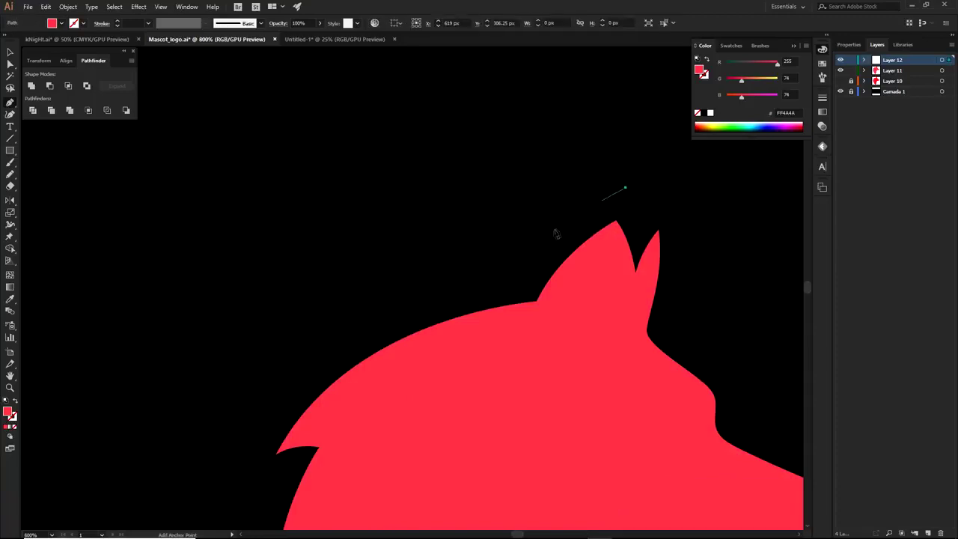
Trace the offset outline down to the near ear's base and around the back of the head to the upper fur spike.
key(ctrl+minus)
drag(647, 262, 685, 196)
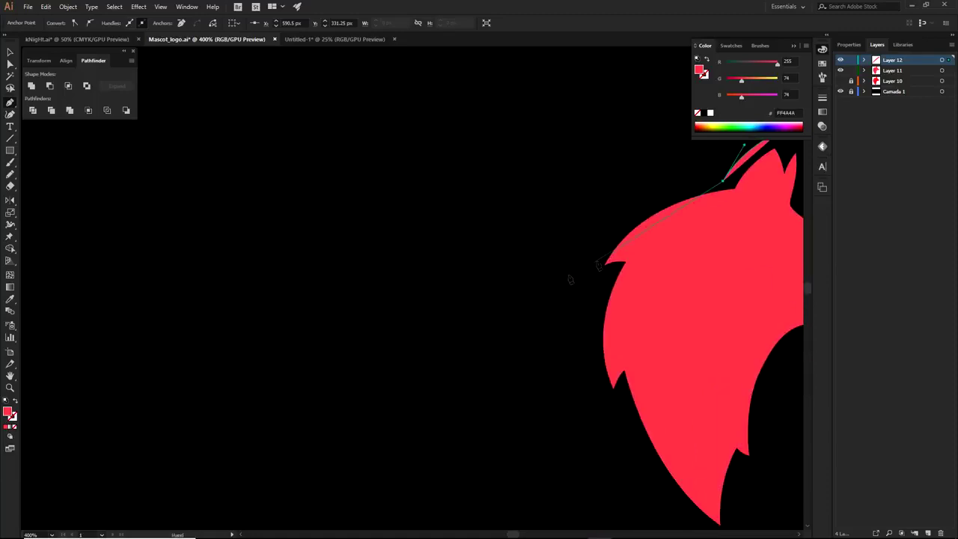
drag(571, 291, 520, 394)
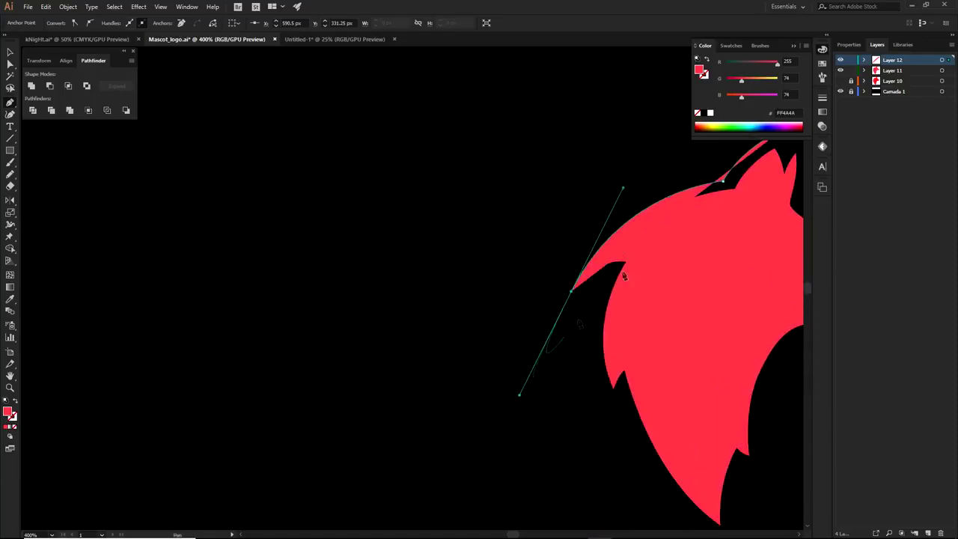
click(723, 179)
drag(724, 177, 722, 176)
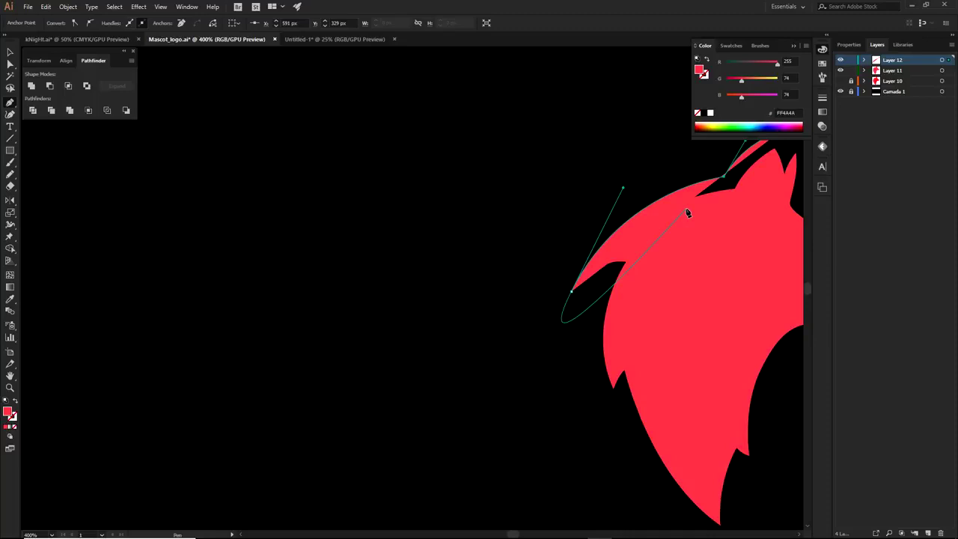
drag(688, 313, 581, 321)
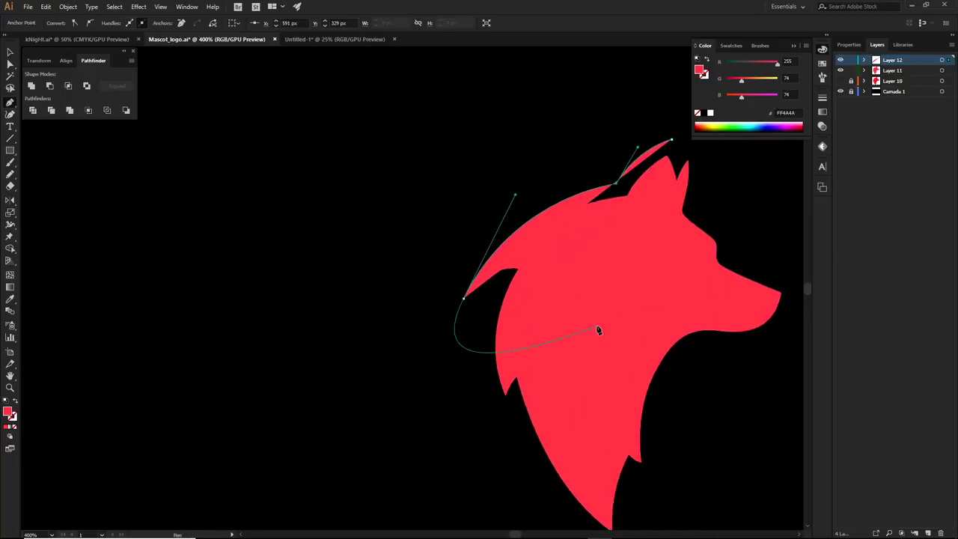
Remove the new path's fill and trace the short underside of the upper fur spike to its inner notch.
click(14, 427)
drag(464, 298, 495, 290)
click(460, 298)
click(486, 289)
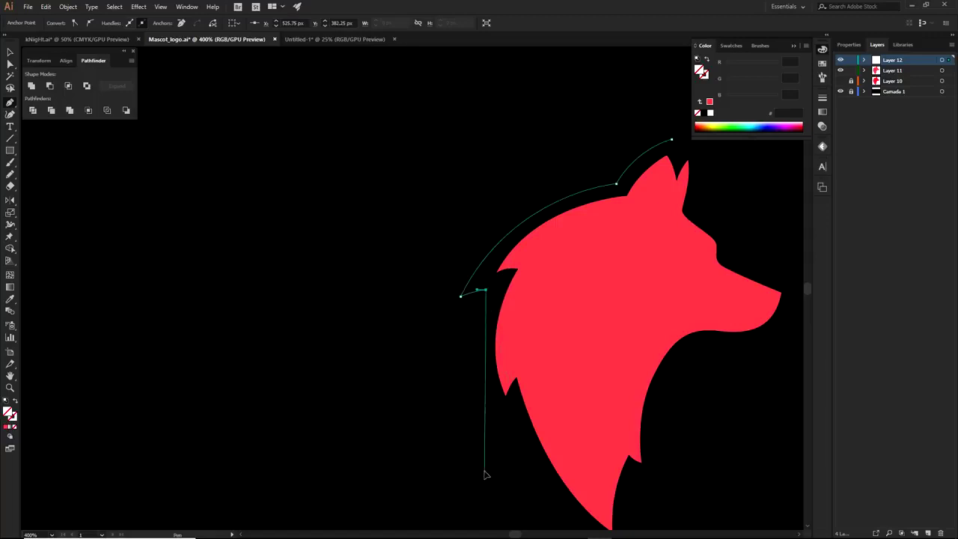
drag(510, 421, 533, 455)
click(516, 398)
click(535, 434)
key(ctrl+z)
key(ctrl+z)
key(ctrl+z)
Trace the offset outline down the back of the neck to the lower fur spike and into its notch.
drag(505, 464, 549, 399)
drag(543, 269, 556, 423)
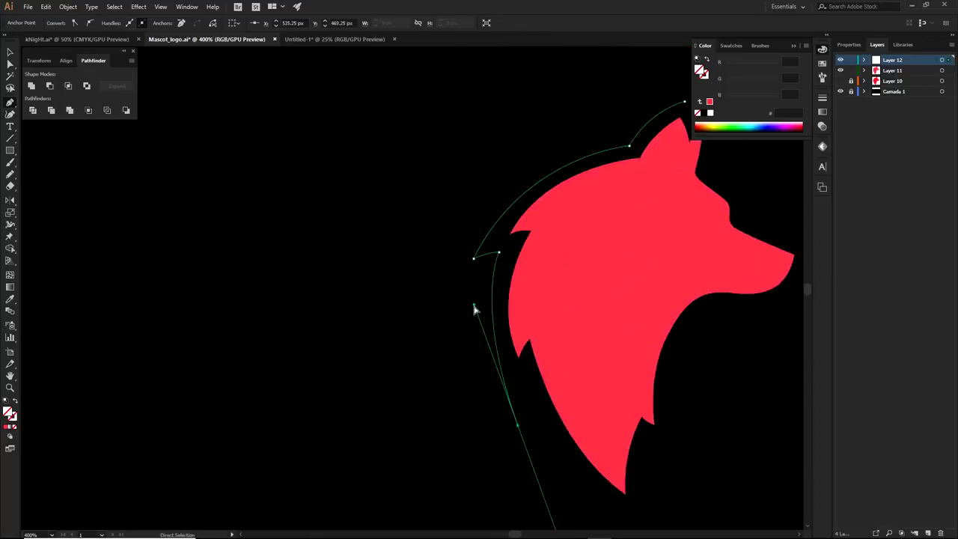
drag(479, 296, 465, 316)
click(518, 425)
key(p)
mouse_move(527, 391)
mouse_down()
mouse_move(542, 380)
mouse_move(518, 399)
mouse_up()
click(528, 390)
Trace a curve along the lower back to a point below the neck tip and adjust the lower fur spike's anchor.
drag(570, 421, 509, 341)
drag(576, 444, 653, 479)
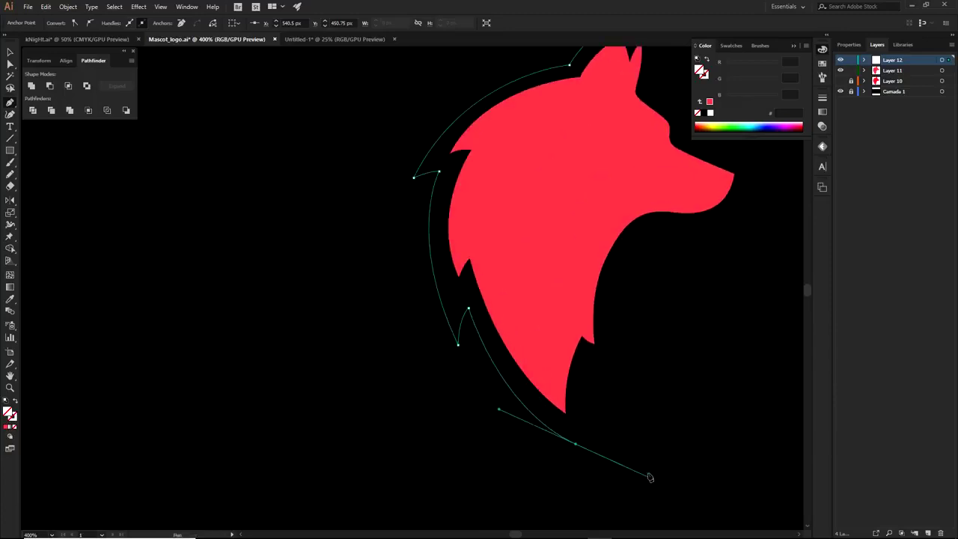
drag(632, 409, 603, 415)
drag(428, 351, 425, 354)
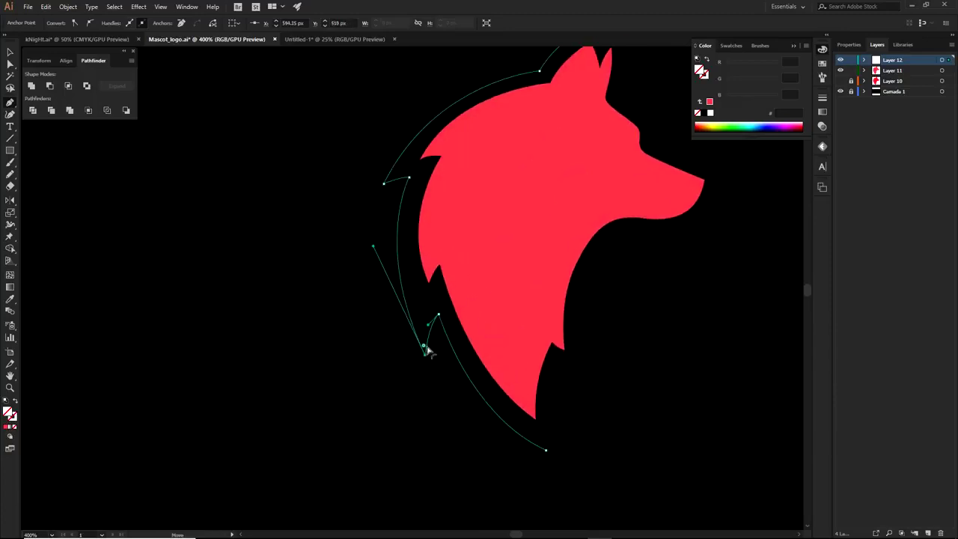
click(546, 449)
drag(545, 450, 551, 452)
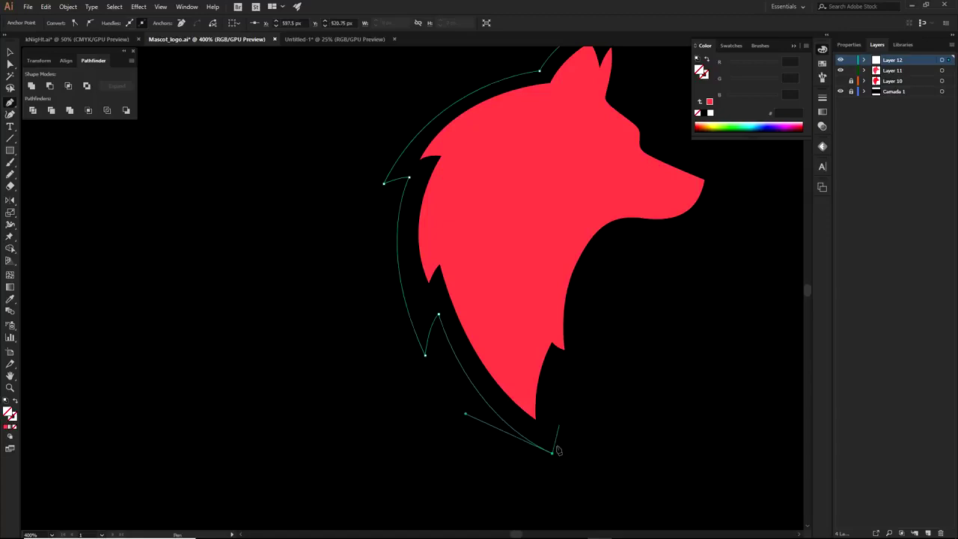
Trace the offset outline up the front of the neck to the front fur spike and refine the neck tip anchor.
mouse_move(570, 369)
mouse_down()
mouse_move(588, 342)
mouse_move(564, 369)
mouse_up()
click(569, 368)
drag(552, 453, 556, 451)
click(565, 369)
drag(578, 375, 509, 404)
Trace the offset outline from the front fur spike up the throat and along the jaw to the nose tip.
drag(535, 263, 583, 223)
drag(499, 399, 503, 402)
ctrl+click(535, 263)
drag(535, 263, 531, 267)
drag(578, 228, 605, 256)
click(646, 198)
Trace the offset outline over the muzzle, brow and forehead up to the far ear's tip, adjusting the anchors along it.
drag(612, 213, 610, 278)
drag(577, 231, 561, 225)
drag(569, 207, 522, 272)
scroll(572, 283, up, 2)
drag(580, 342, 600, 349)
drag(495, 246, 524, 269)
drag(515, 179, 501, 138)
click(514, 179)
drag(510, 308, 519, 307)
drag(573, 356, 577, 353)
Reposition the far ear's tip, trace the notch between the ears and close the outline at the near ear's tip.
drag(515, 179, 515, 174)
drag(488, 208, 483, 223)
click(488, 208)
click(472, 173)
drag(473, 173, 463, 160)
Fine-tune the offset outline's anchor points and handles at the far ear's base and forehead.
key(a)
drag(519, 308, 523, 307)
drag(530, 215, 535, 217)
scroll(602, 321, down, 1)
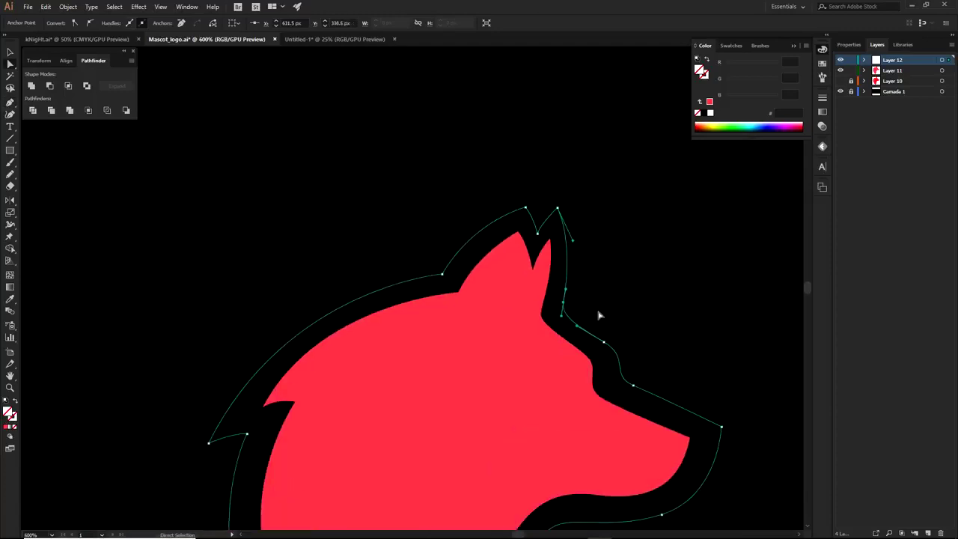
key(ctrl+minus)
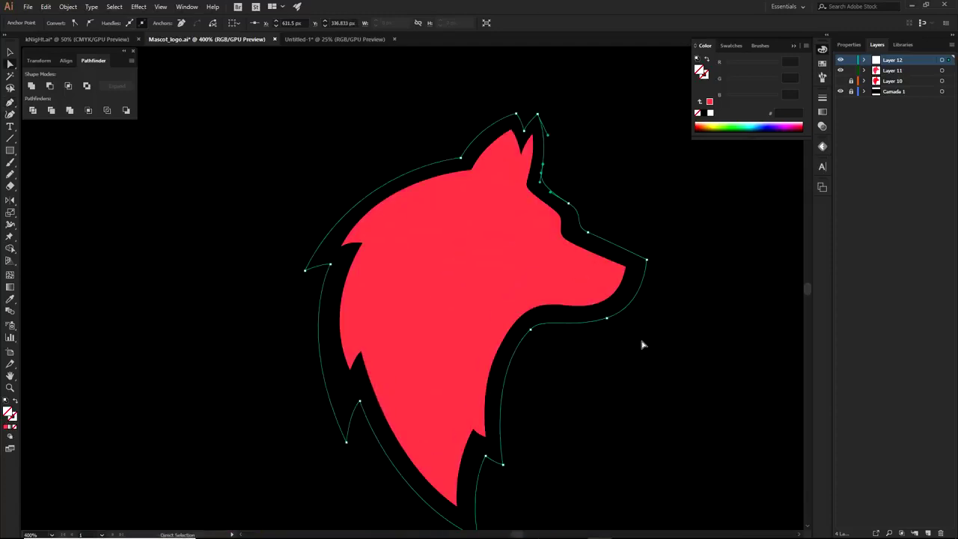
Fine-tune the anchor points and handles of the outer contour around the wolf's ear and brow.
scroll(599, 413, down, 2)
scroll(575, 395, up, 2)
click(500, 224)
scroll(494, 222, up, 2)
drag(515, 229, 510, 227)
scroll(510, 227, down, 2)
scroll(514, 266, up, 3)
click(524, 277)
scroll(569, 287, down, 5)
click(586, 162)
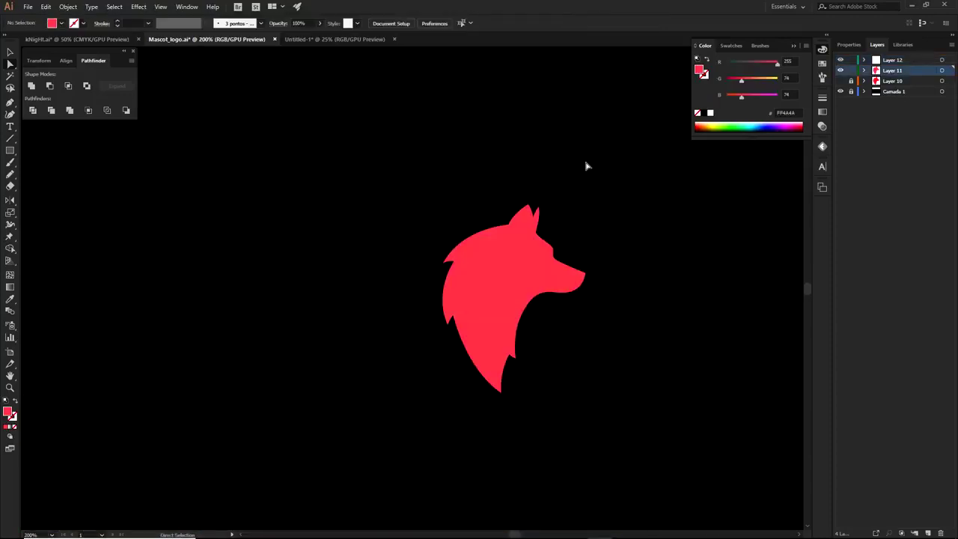
Reshape the contour curve over the back of the wolf's head, making it bulge slightly higher, and select the whole contour path.
drag(429, 159, 638, 389)
scroll(517, 234, up, 2)
click(488, 241)
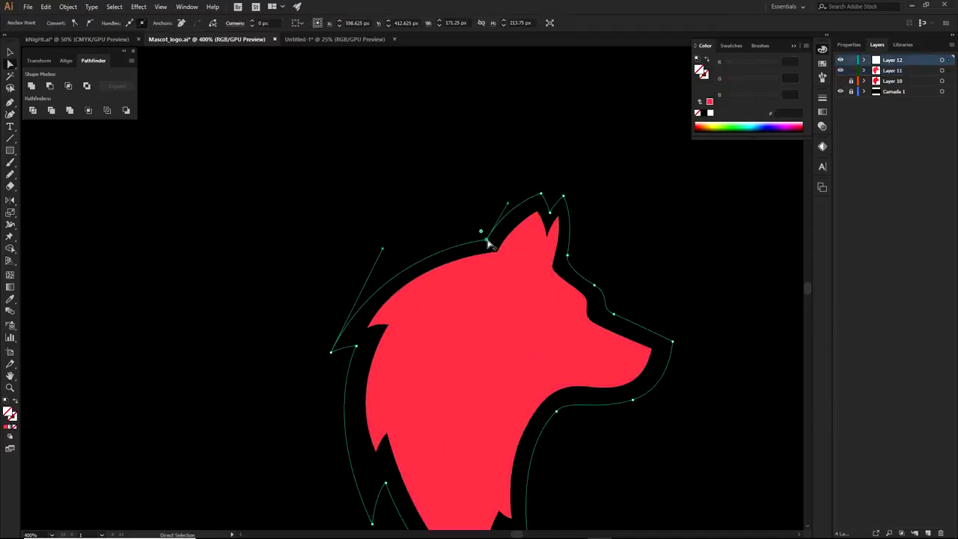
drag(383, 250, 381, 241)
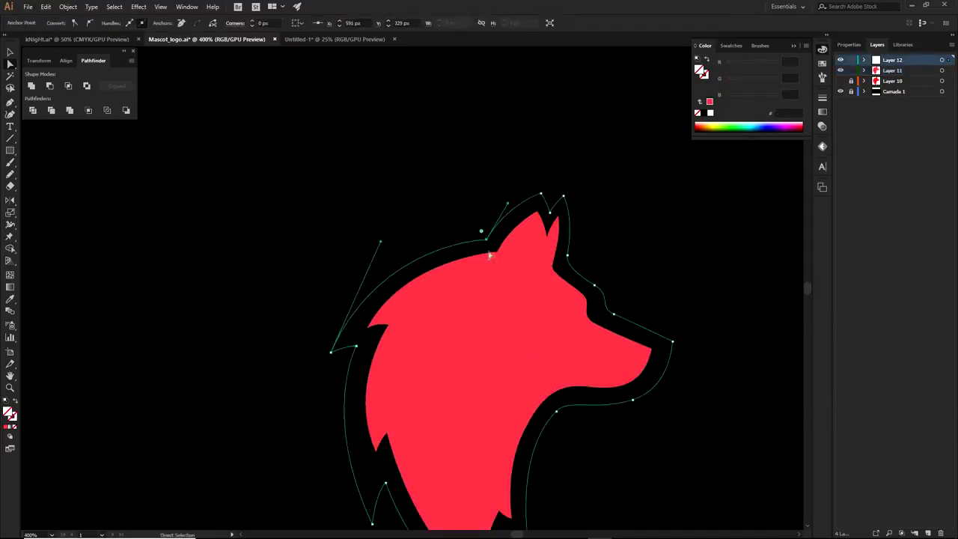
alt+click(487, 241)
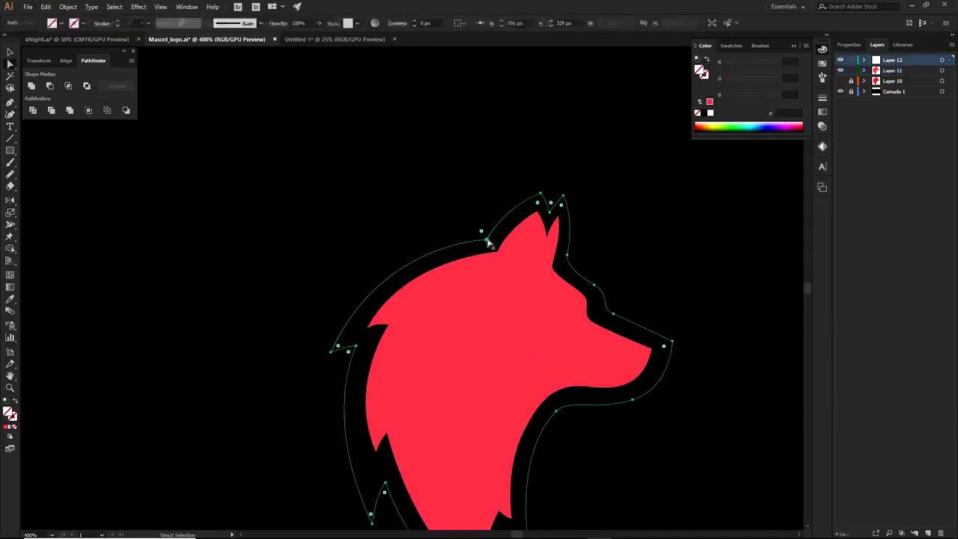
Fill the outer contour with yellow #D0FF2E and place Layer 12 beneath Layer 11.
click(8, 428)
click(712, 124)
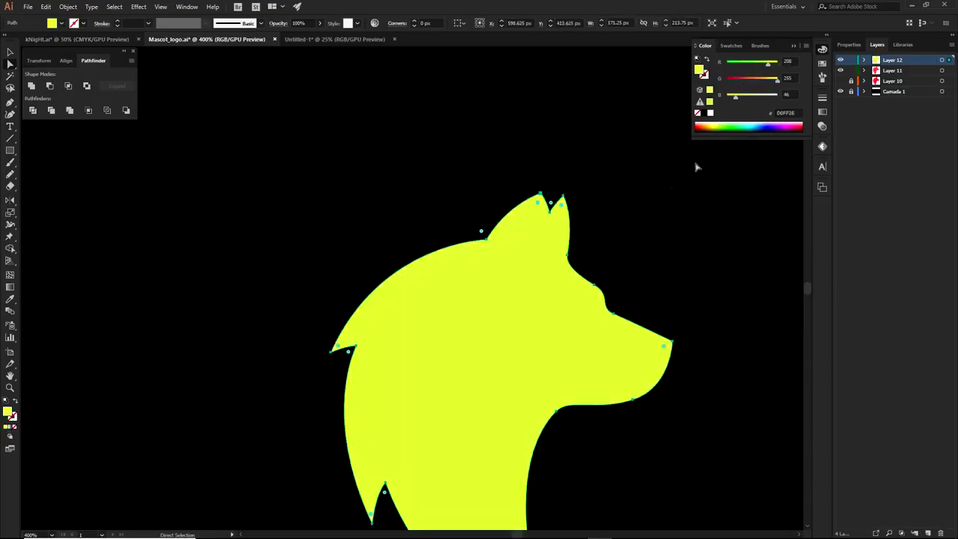
drag(896, 66, 895, 75)
click(696, 210)
drag(699, 325, 674, 218)
scroll(678, 223, down, 2)
drag(687, 261, 639, 324)
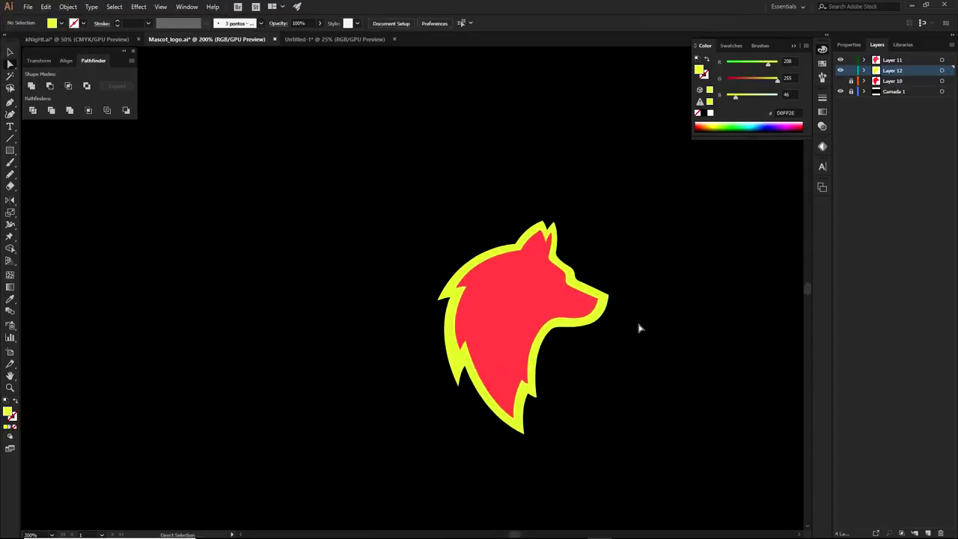
drag(521, 302, 320, 289)
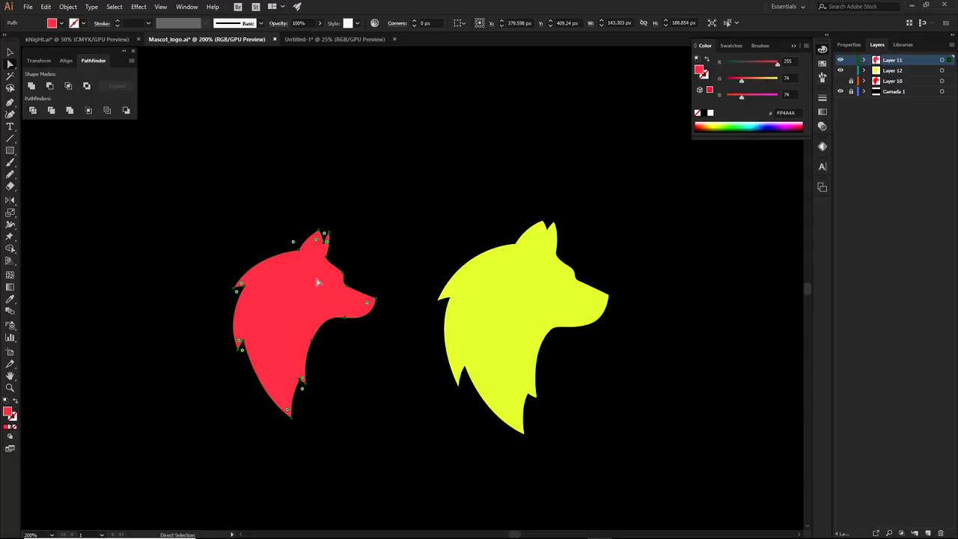
click(316, 41)
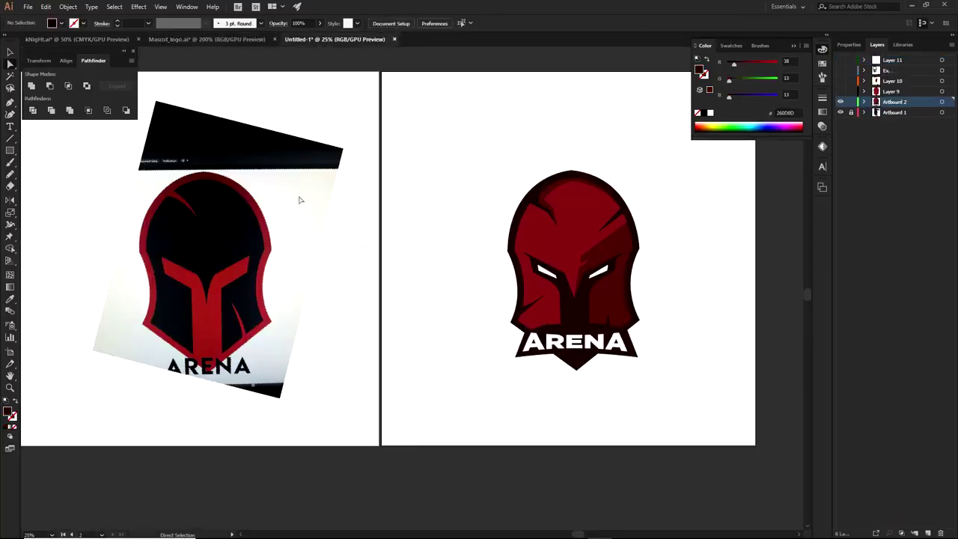
click(208, 39)
key(ctrl+z)
click(577, 330)
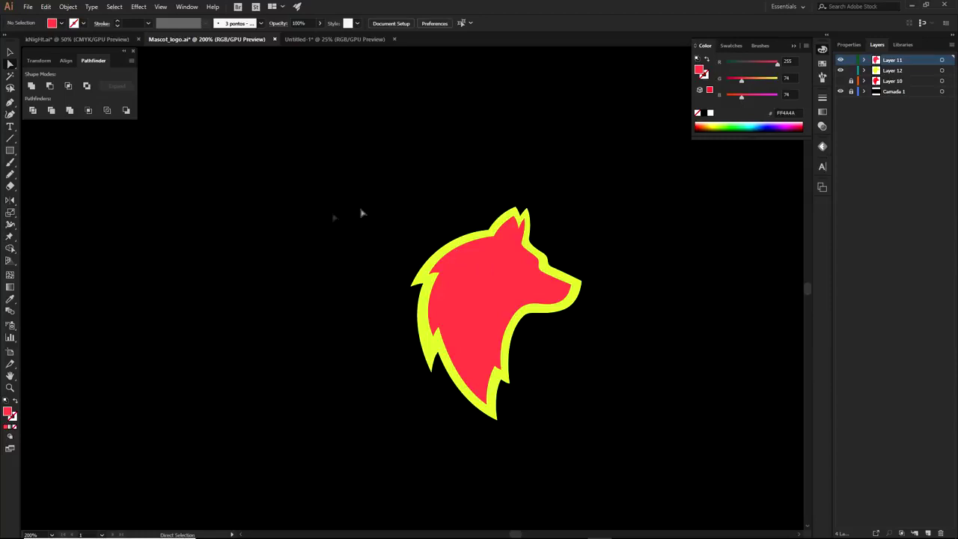
Cut the inner red head area out of the yellow shape with the Shape Builder tool, leaving only the outline.
drag(306, 140, 542, 405)
drag(714, 514, 717, 469)
drag(715, 476, 715, 476)
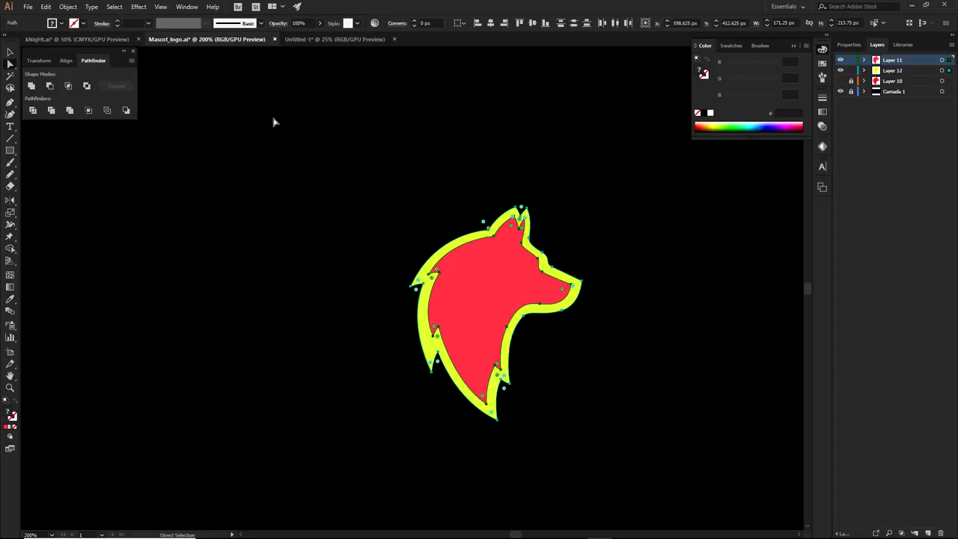
key(ctrl)
key(shift+m)
right_click(10, 250)
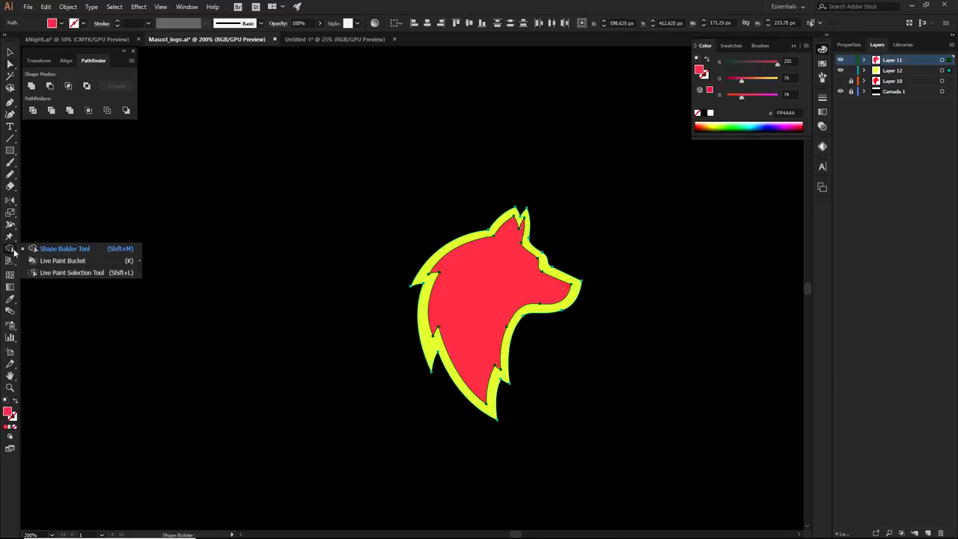
click(115, 253)
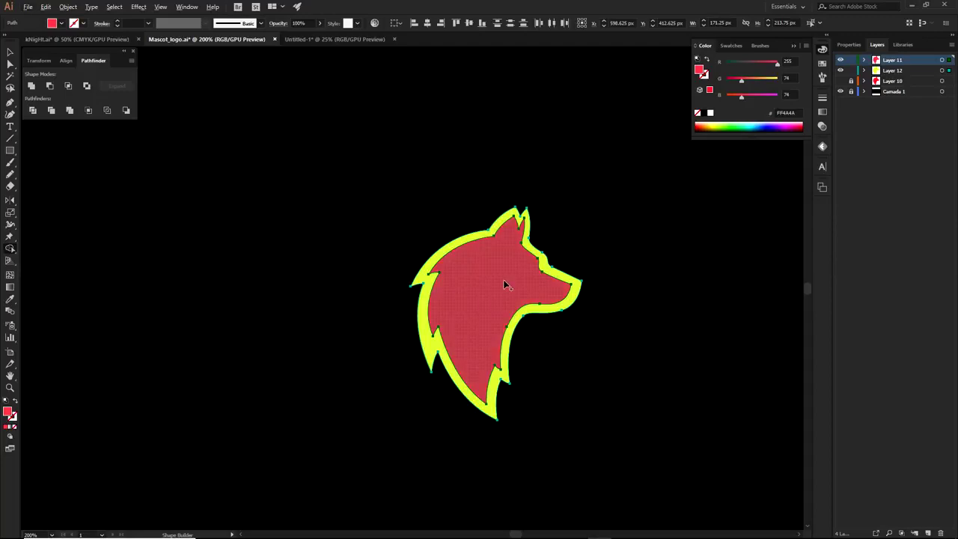
scroll(504, 285, up, 2)
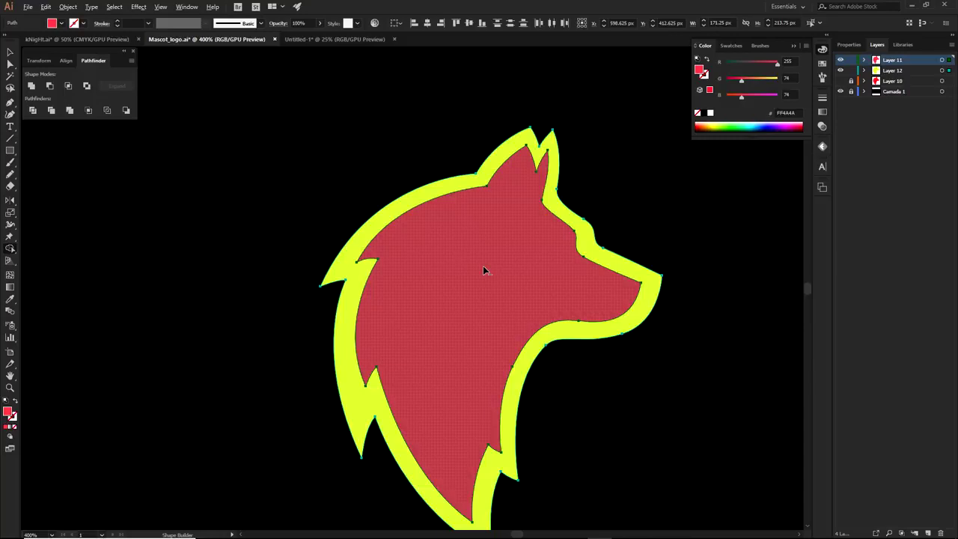
alt+click(483, 267)
key(a)
click(593, 196)
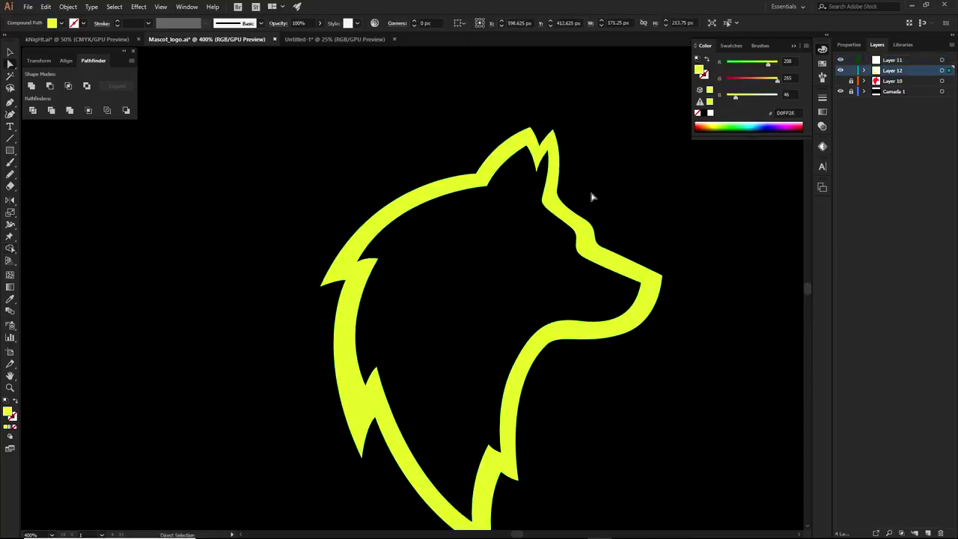
Hide the background layer Camada 1 and enlarge the yellow wolf outline to about 310 × 387 px.
key(ctrl+1)
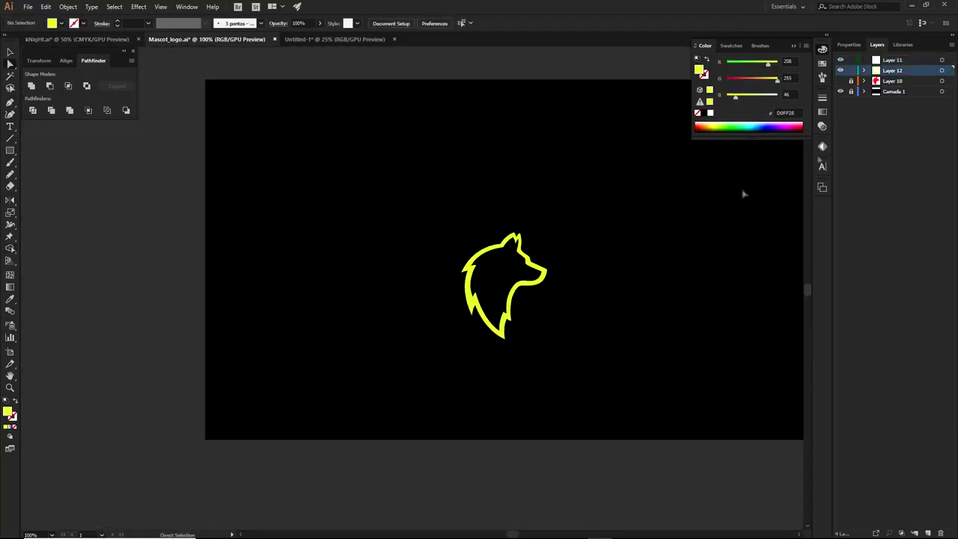
click(840, 91)
drag(407, 270, 583, 336)
key(v)
drag(547, 233, 670, 150)
drag(583, 199, 580, 229)
scroll(581, 228, up, 1)
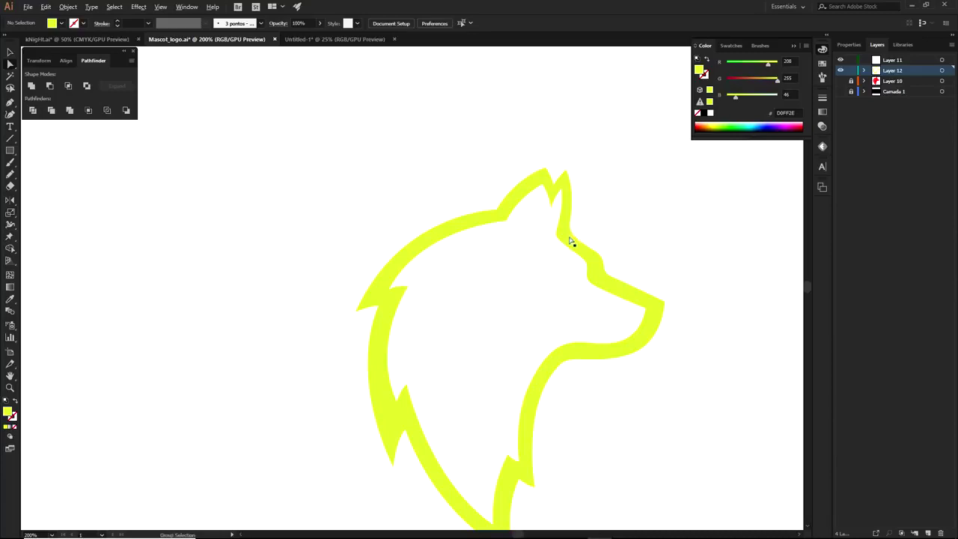
click(623, 254)
drag(648, 268, 602, 235)
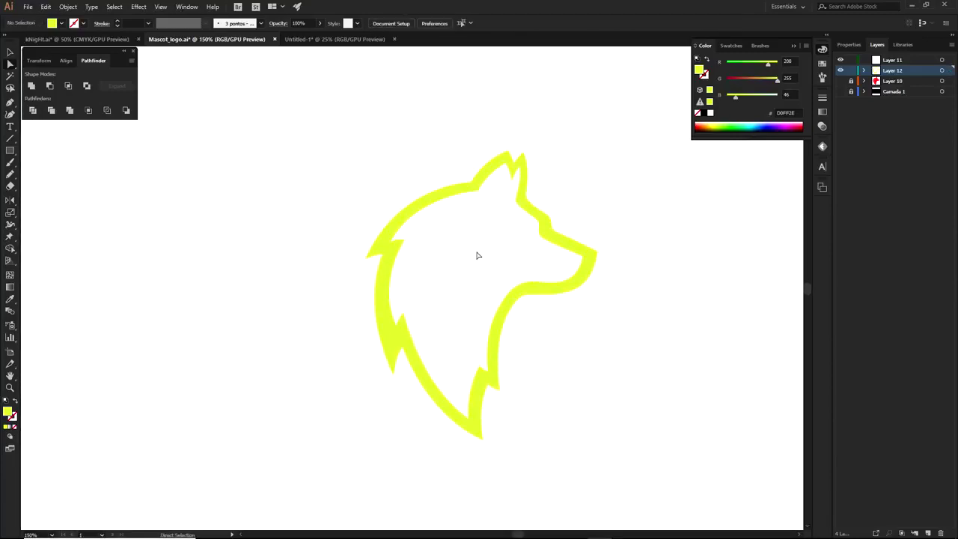
Recolor the wolf outline from yellow to the near-black #101219.
scroll(481, 167, up, 1)
click(453, 208)
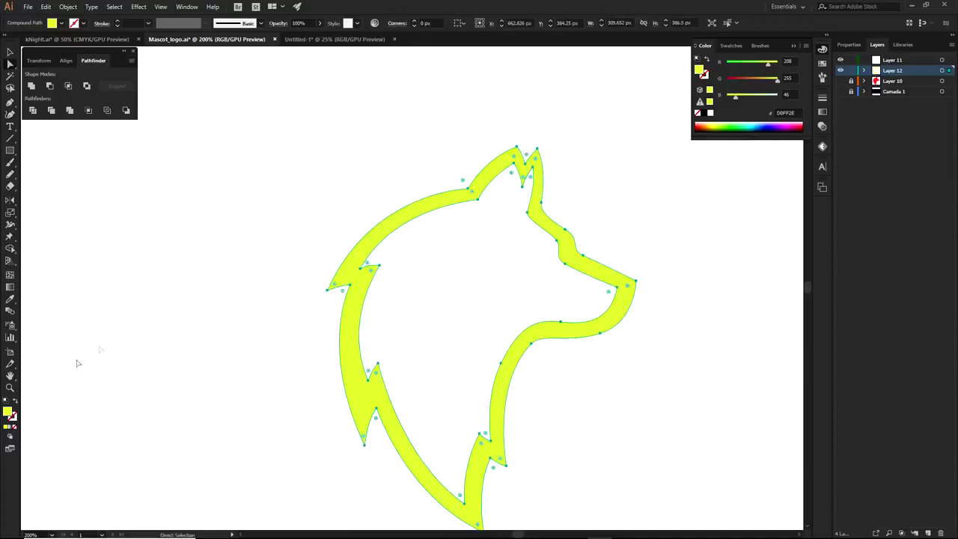
double_click(9, 412)
click(408, 284)
click(315, 350)
click(502, 239)
click(606, 208)
key(ctrl+1)
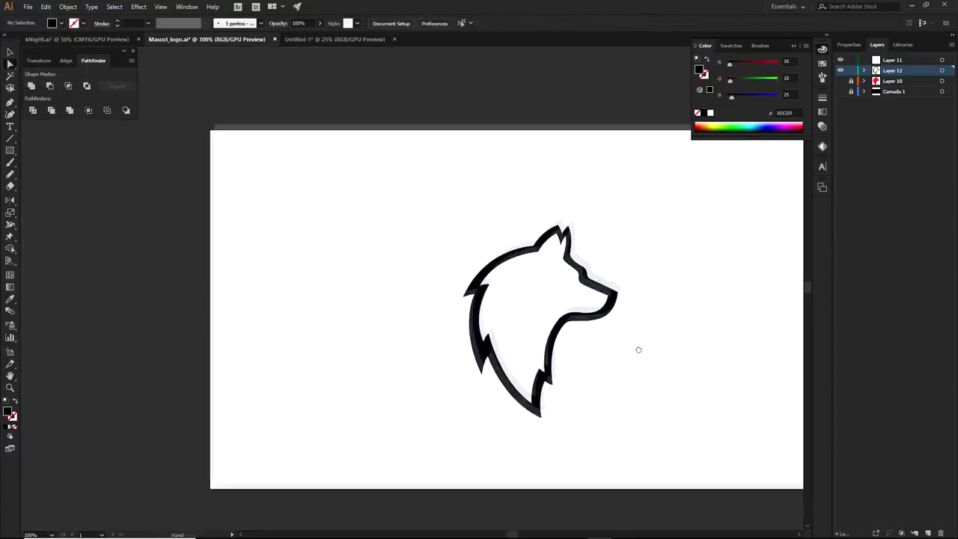
drag(633, 365, 626, 347)
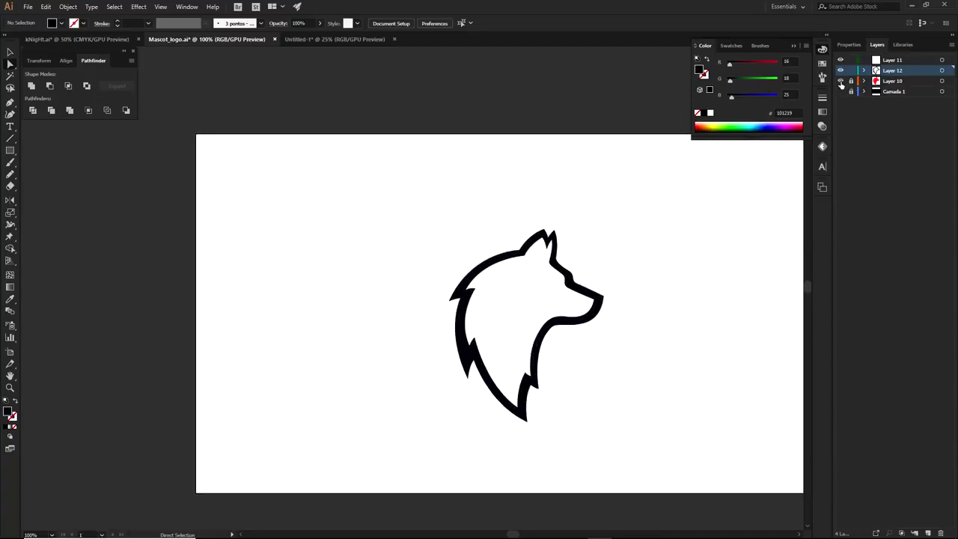
Show Layer 10, enlarge and position its red wolf artwork to fit inside the black outline, and relock the layer.
click(840, 81)
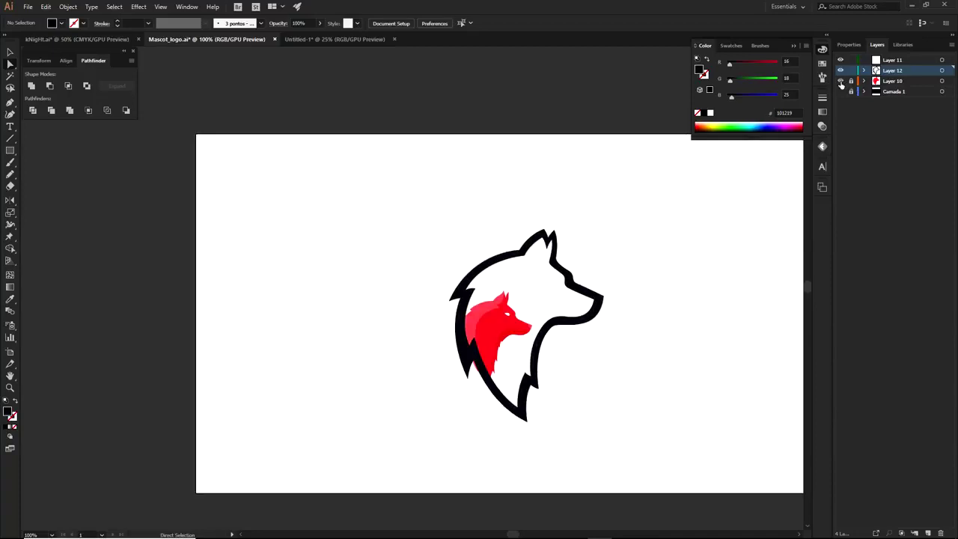
click(941, 81)
drag(533, 290, 619, 210)
drag(530, 270, 532, 297)
click(605, 250)
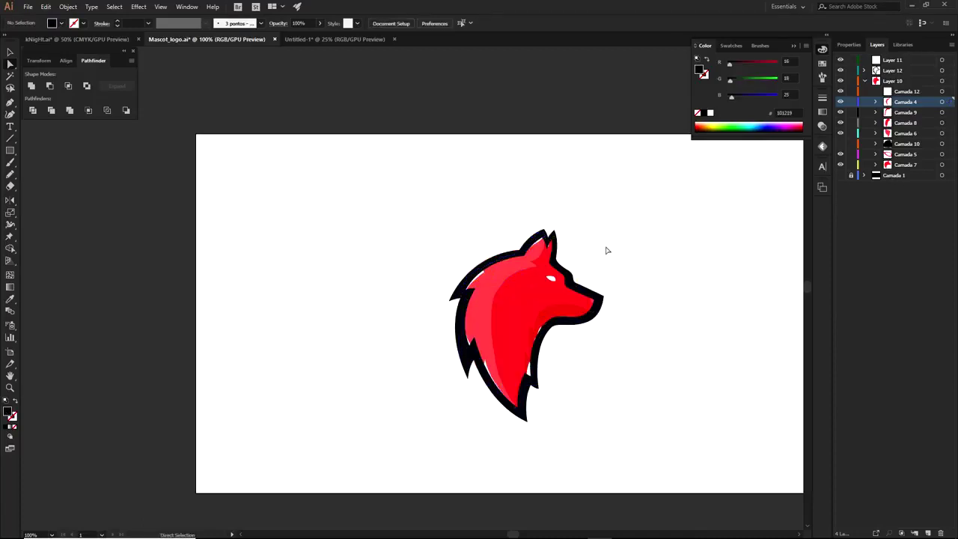
scroll(583, 275, up, 1)
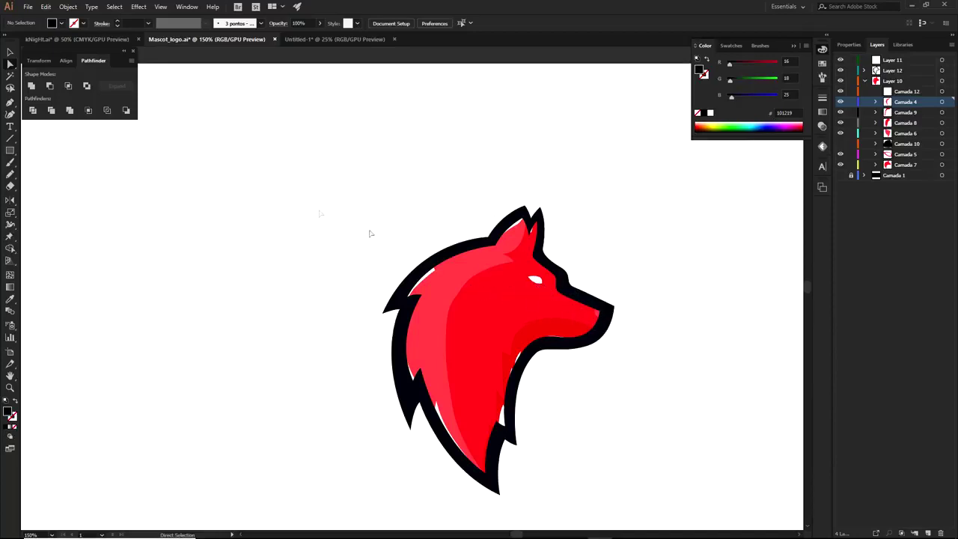
click(864, 80)
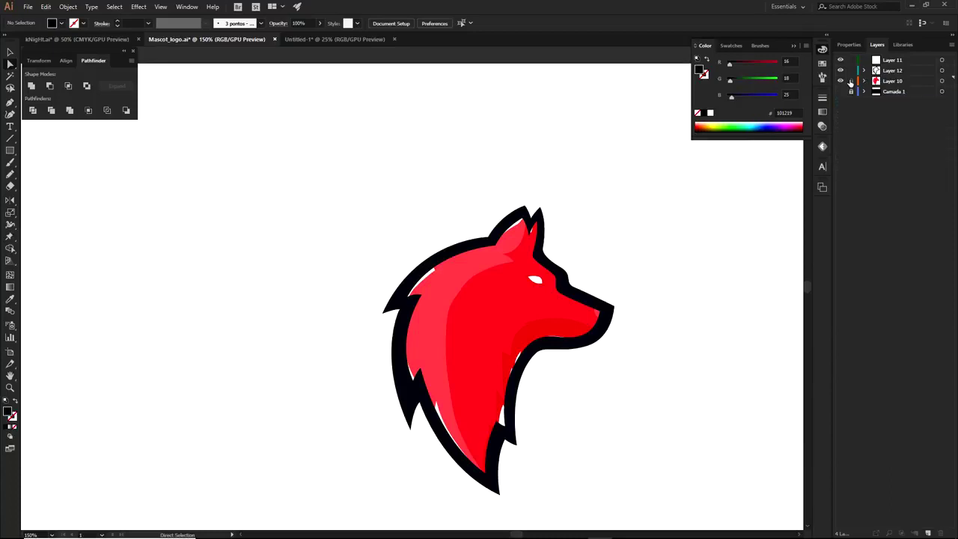
Create a new layer directly above Layer 12.
key(ctrl+equal)
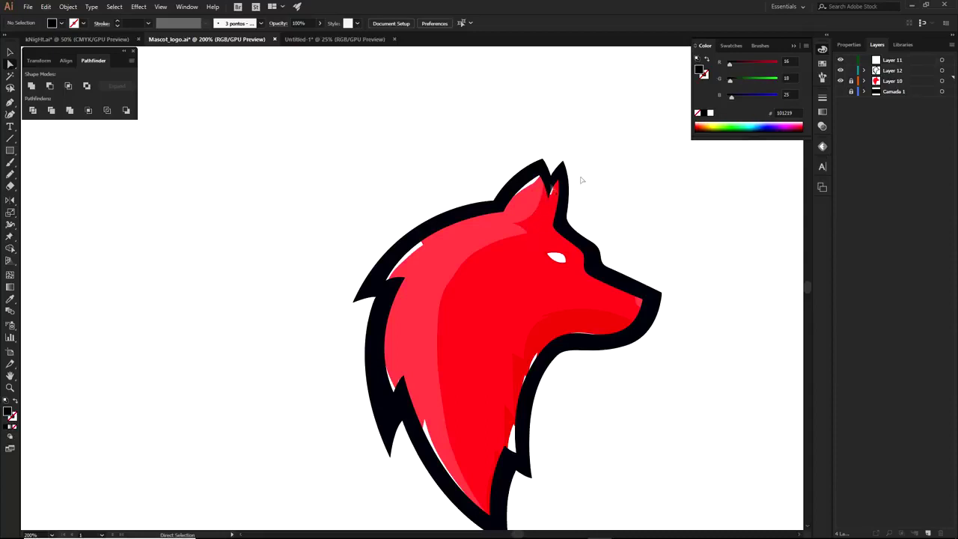
click(884, 71)
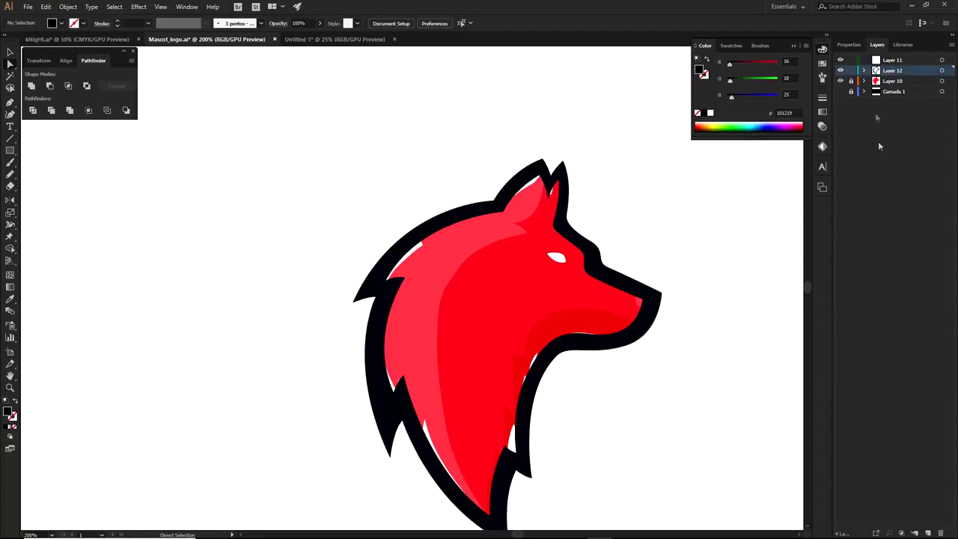
click(925, 532)
Draw a curved near-black shadow shape about 110 × 198 px over the back of the neck with the Pen tool.
scroll(716, 456, down, 2)
key(p)
click(489, 482)
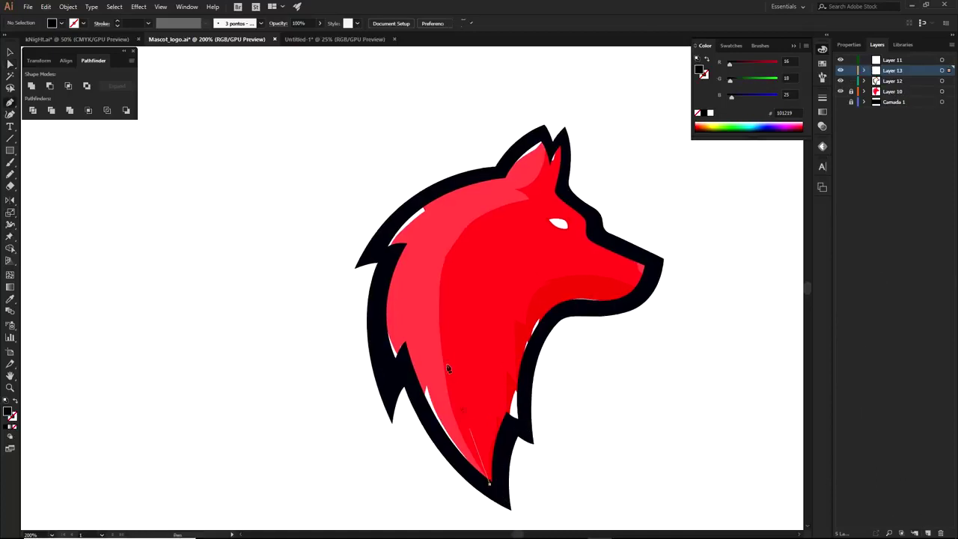
drag(441, 290, 449, 158)
click(440, 288)
drag(380, 356, 371, 398)
key(a)
click(325, 327)
key(space)
drag(375, 362, 289, 384)
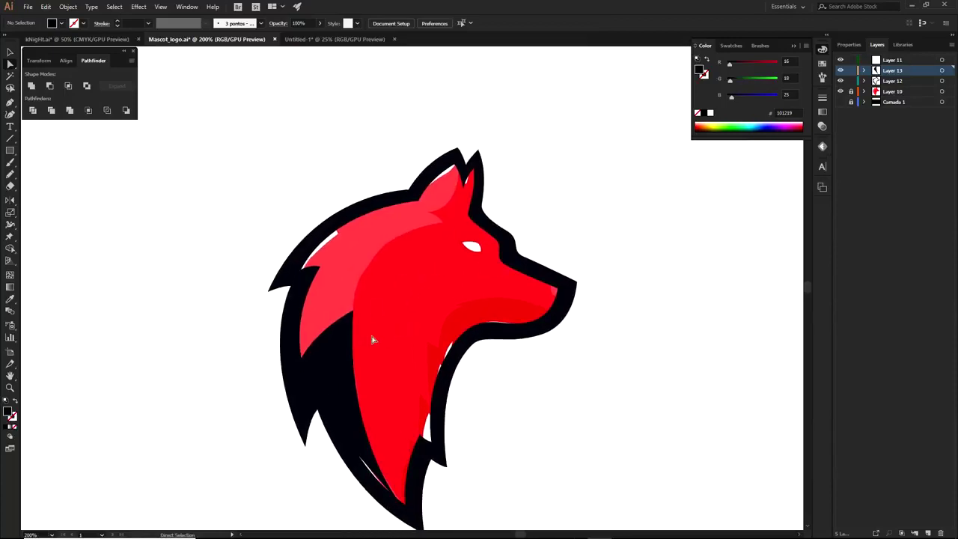
Hide Layer 10 and extend the black neck shadow with an extra anchor near its lower tip to cover the white gap.
click(840, 91)
key(space)
drag(526, 286, 609, 253)
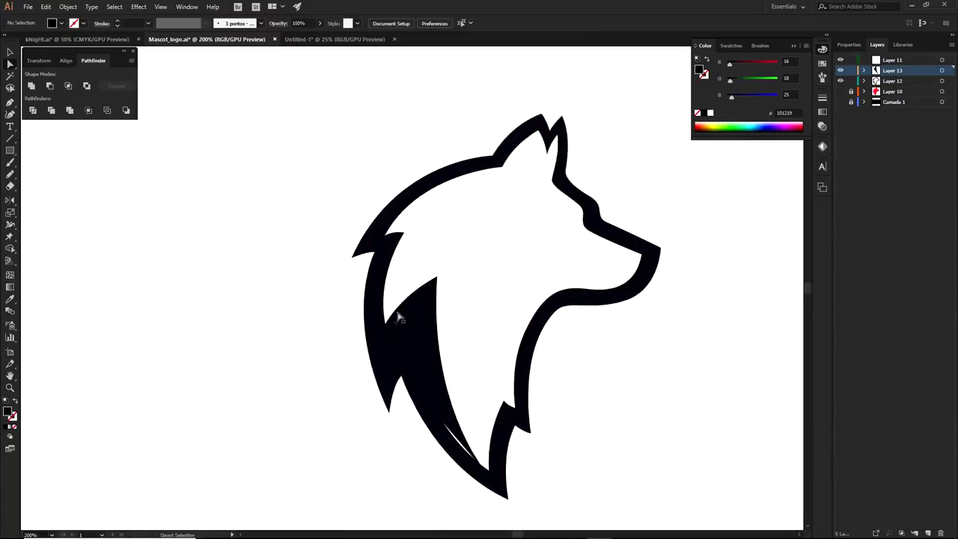
click(460, 449)
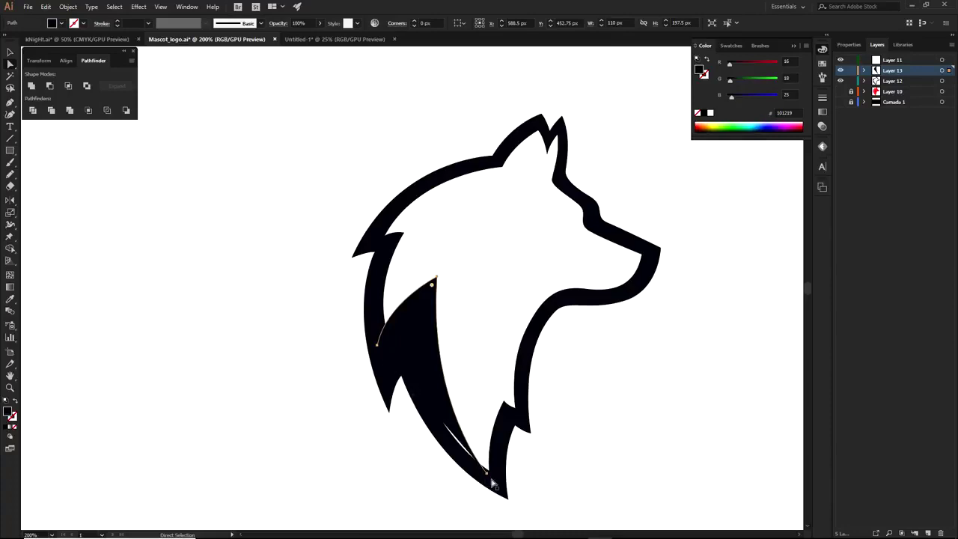
click(486, 475)
key(p)
click(486, 475)
click(467, 469)
key(a)
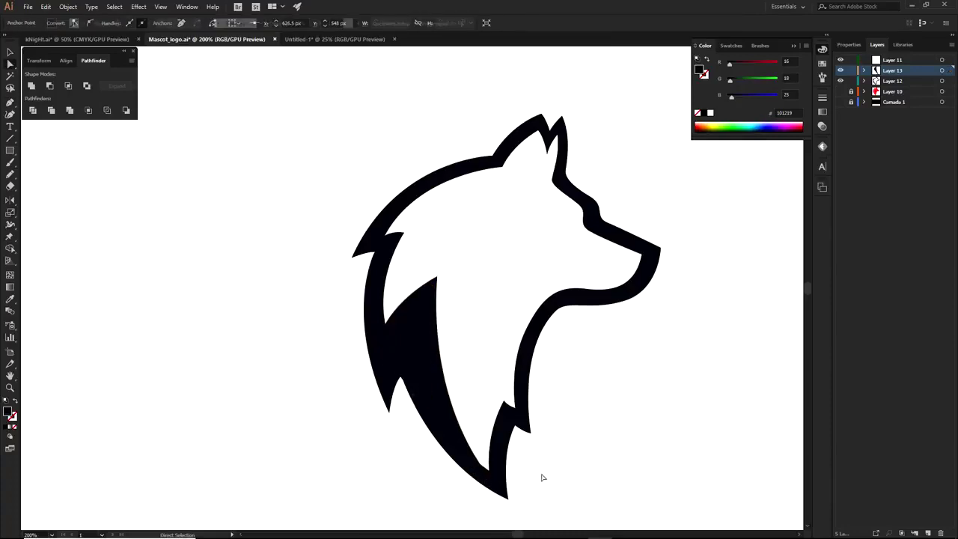
click(543, 477)
Move the black neck shadow shape out of the wolf to the empty area behind it and show Layer 10 again.
key(space)
drag(455, 383, 428, 377)
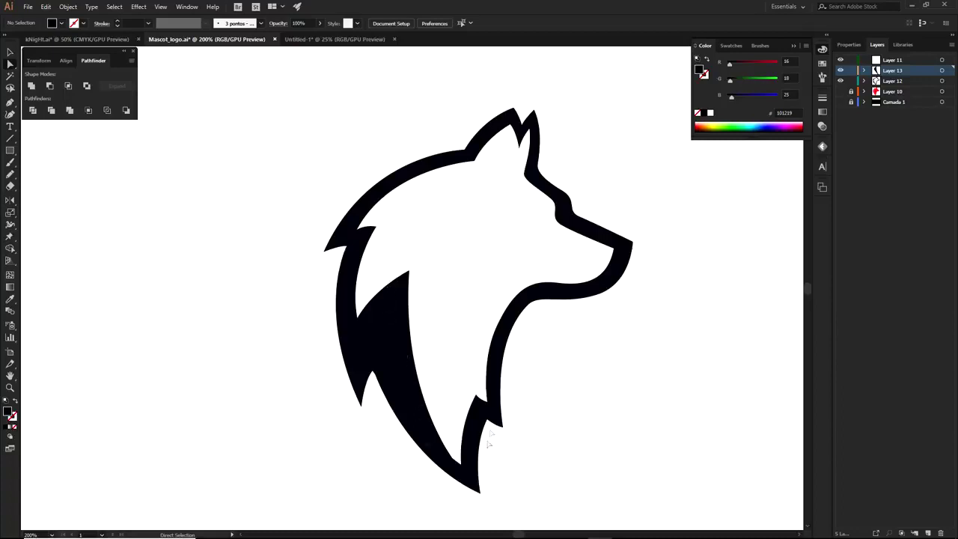
drag(544, 353, 553, 396)
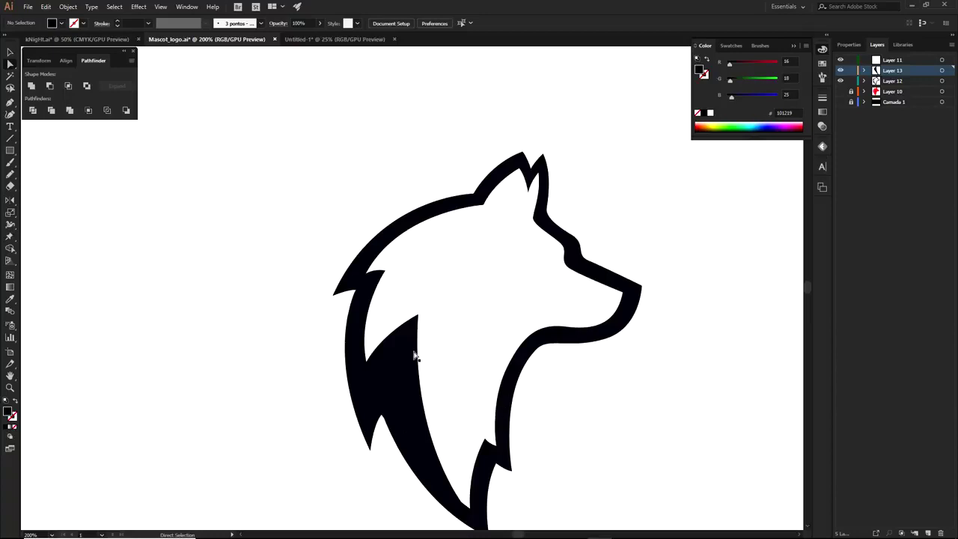
drag(416, 356, 197, 346)
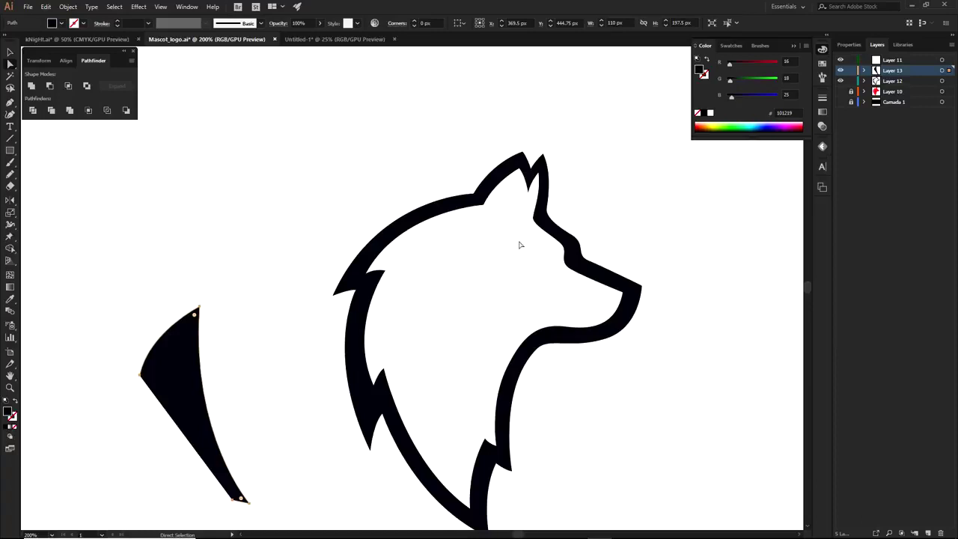
click(840, 91)
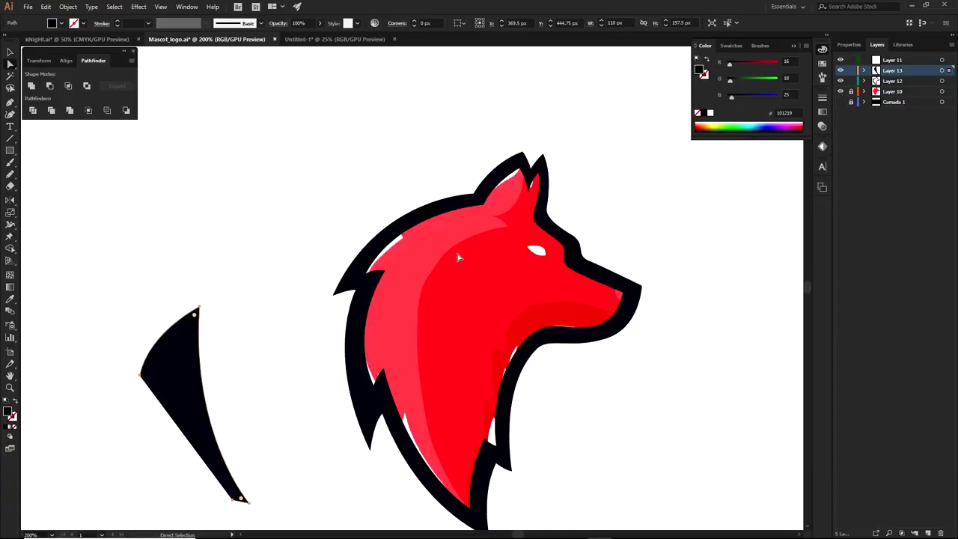
Undo the move of the black neck shadow so it sits back on the wolf's neck.
key(v)
key(ctrl+z)
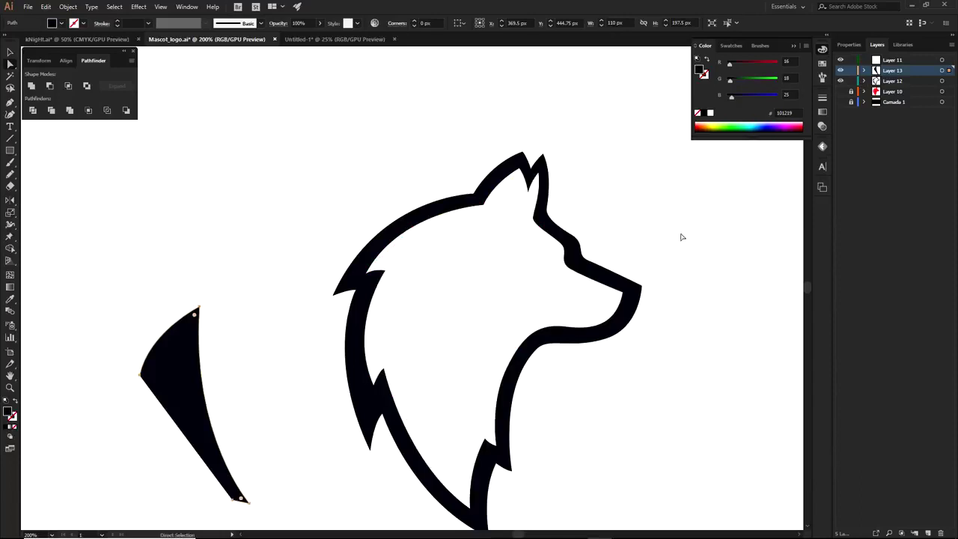
key(ctrl+z)
key(a)
click(425, 341)
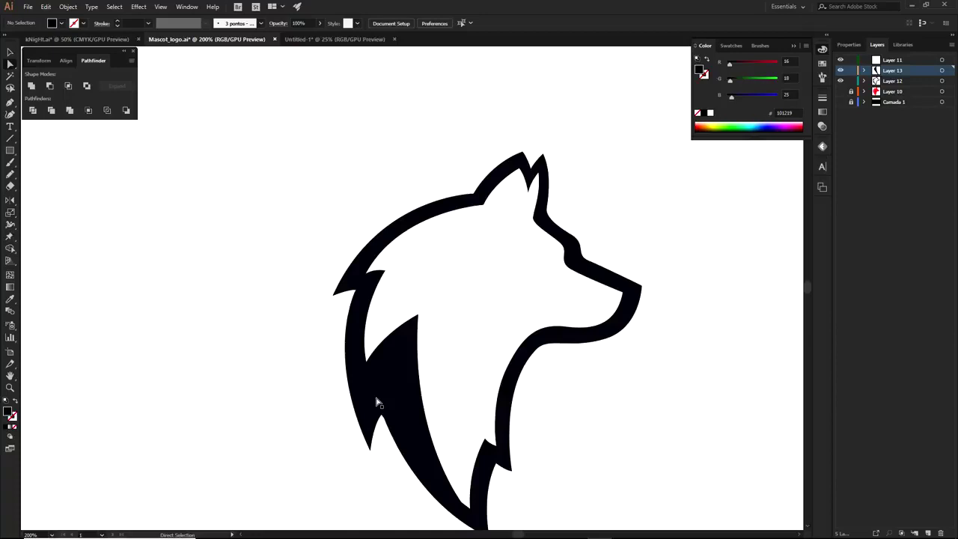
drag(342, 350, 354, 304)
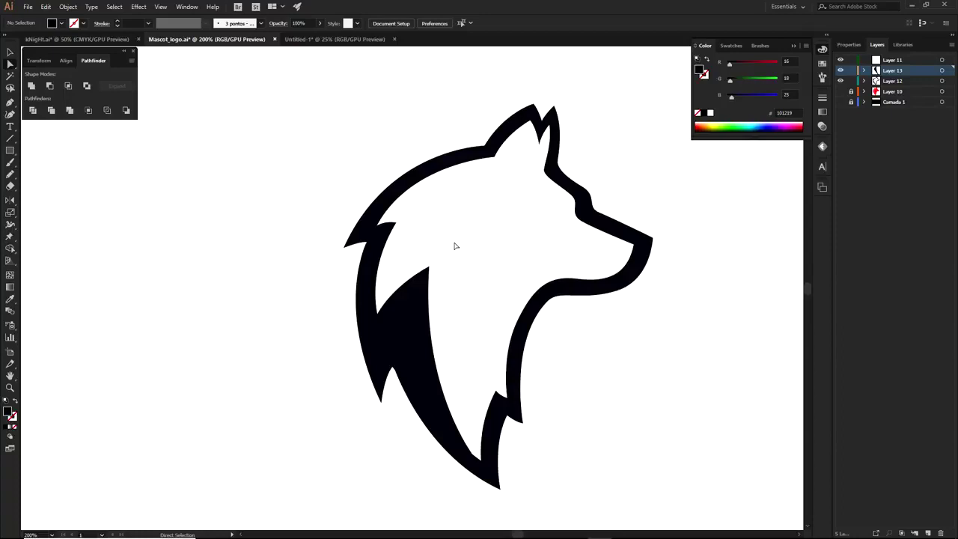
Show Layer 10 and create a new layer directly above Layer 13.
click(841, 91)
scroll(598, 241, up, 2)
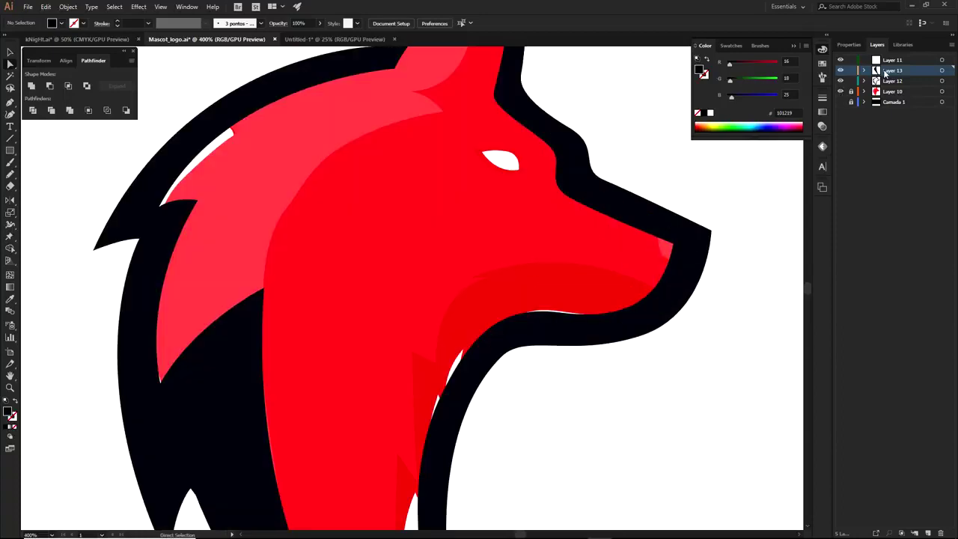
click(928, 533)
Draw a black nose shape about 33 × 30 px with the Pen tool, with a curved back edge, inside the muzzle tip.
key(p)
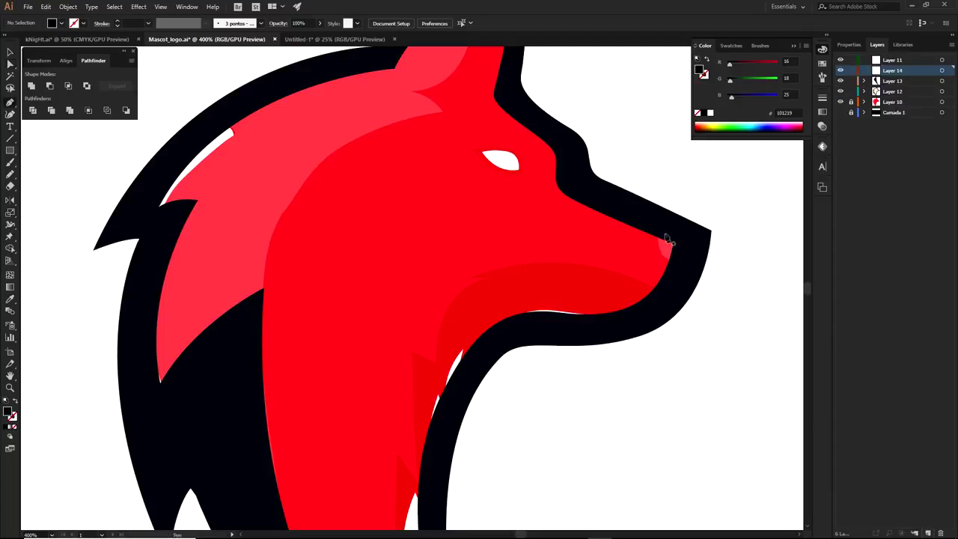
scroll(660, 267, up, 1)
click(678, 286)
drag(613, 168, 599, 83)
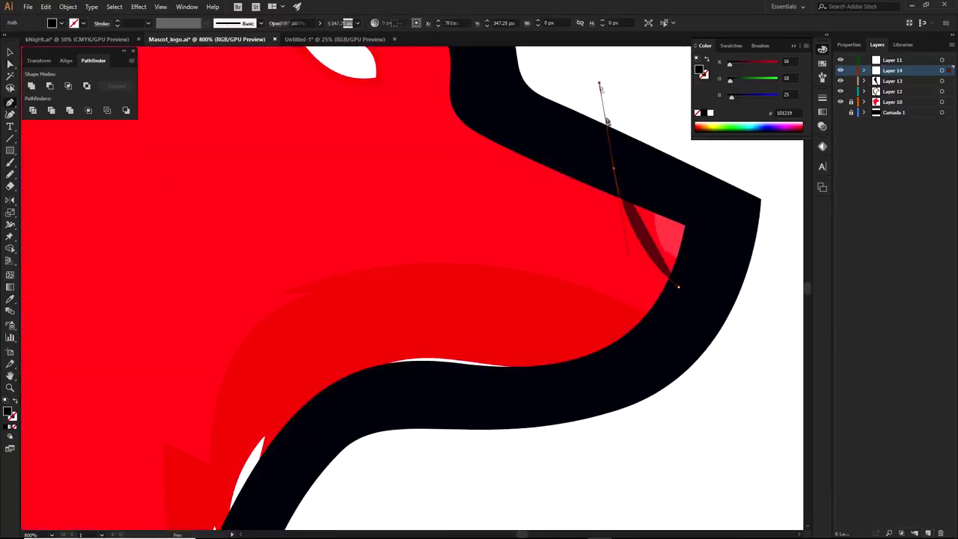
click(612, 168)
click(746, 219)
click(678, 288)
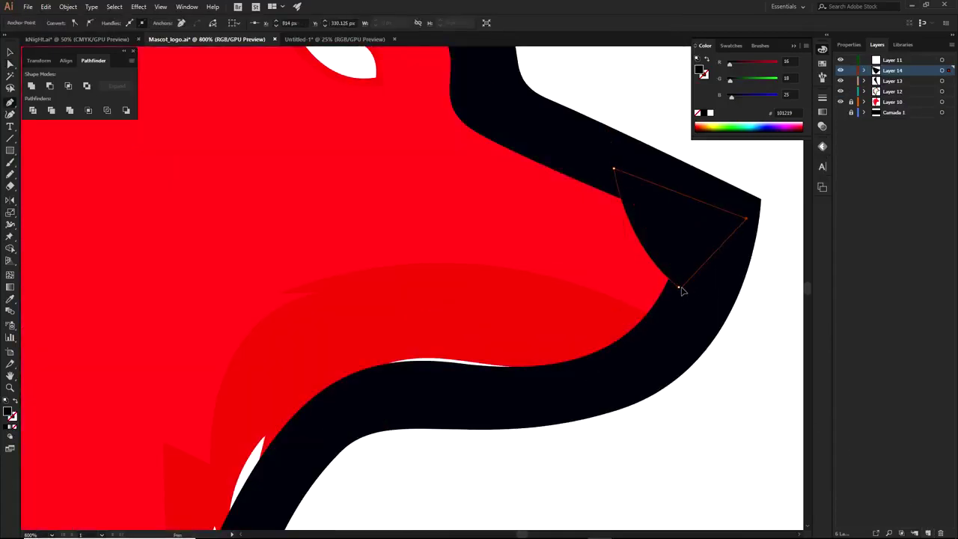
key(a)
click(761, 336)
scroll(681, 374, down, 3)
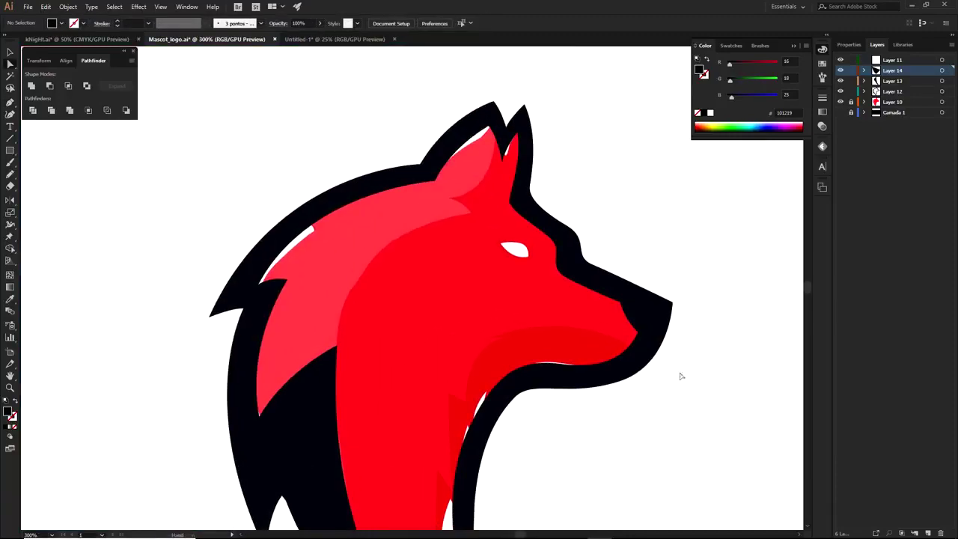
Enlarge the nose shape by shifting its upper back and lower anchors outward, and adjust the handle of its curved back edge.
scroll(627, 317, up, 3)
click(625, 310)
drag(602, 250, 581, 237)
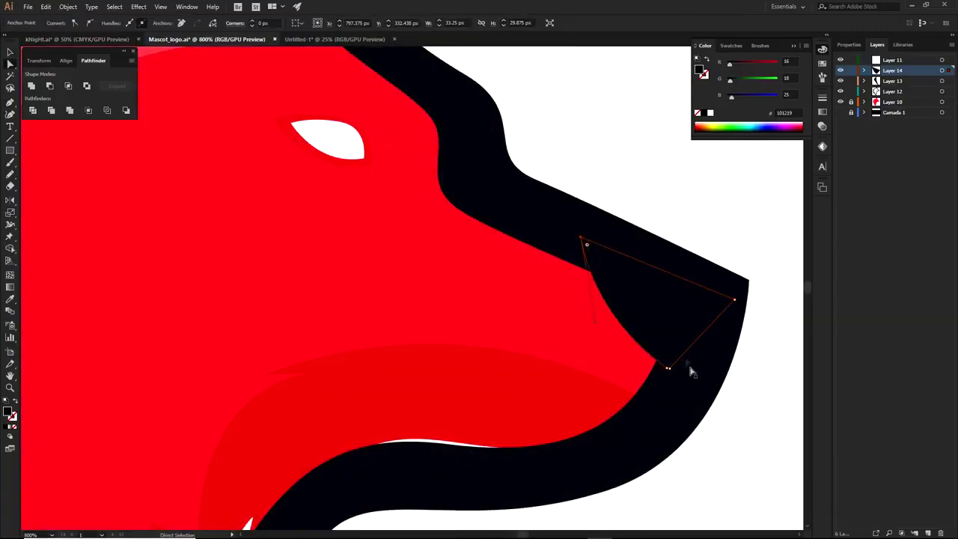
drag(669, 368, 661, 380)
drag(595, 325, 578, 329)
click(674, 166)
scroll(674, 163, down, 3)
drag(725, 263, 692, 336)
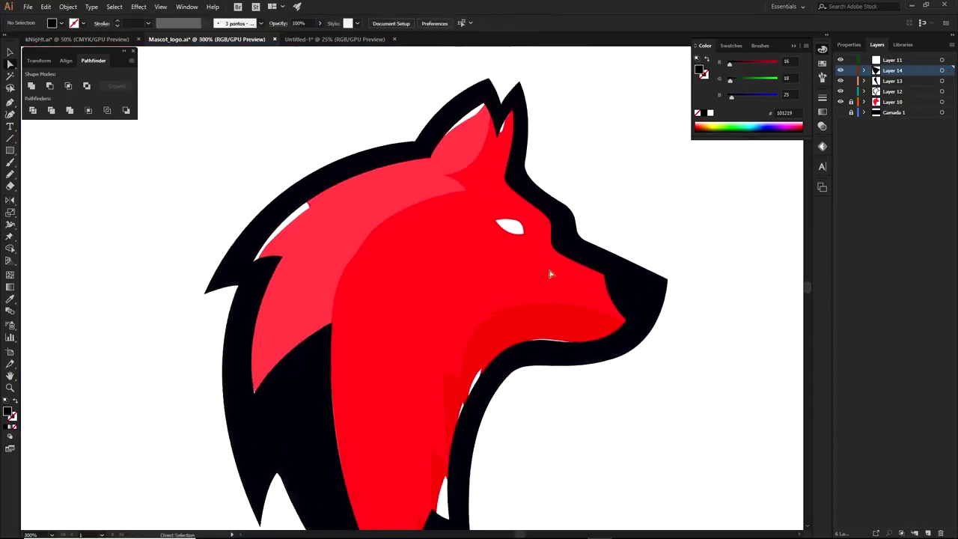
Try moving the nose shape away from the outline with Layer 10 hidden, undo the move and show Layer 10 again.
click(840, 102)
scroll(654, 281, down, 1)
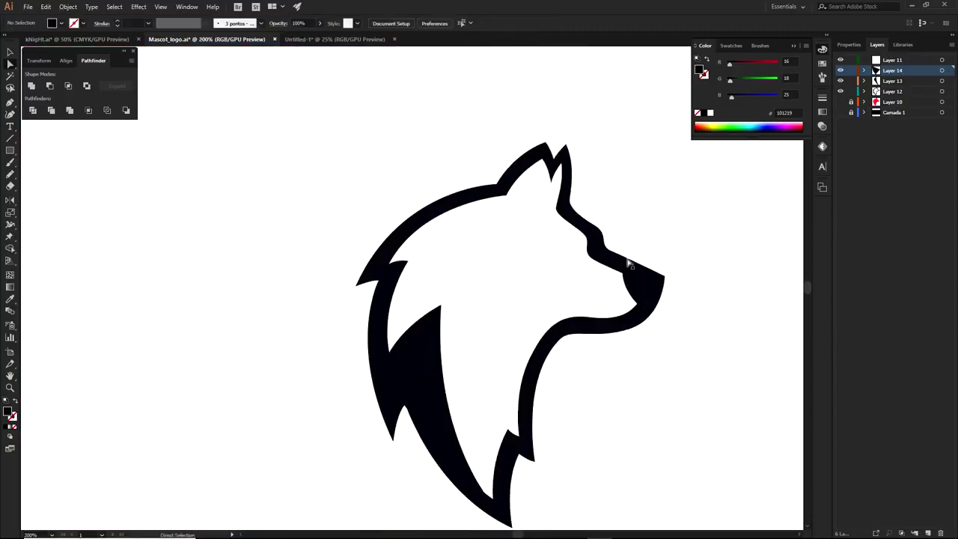
scroll(635, 291, up, 2)
drag(635, 291, 455, 272)
key(ctrl+z)
click(652, 214)
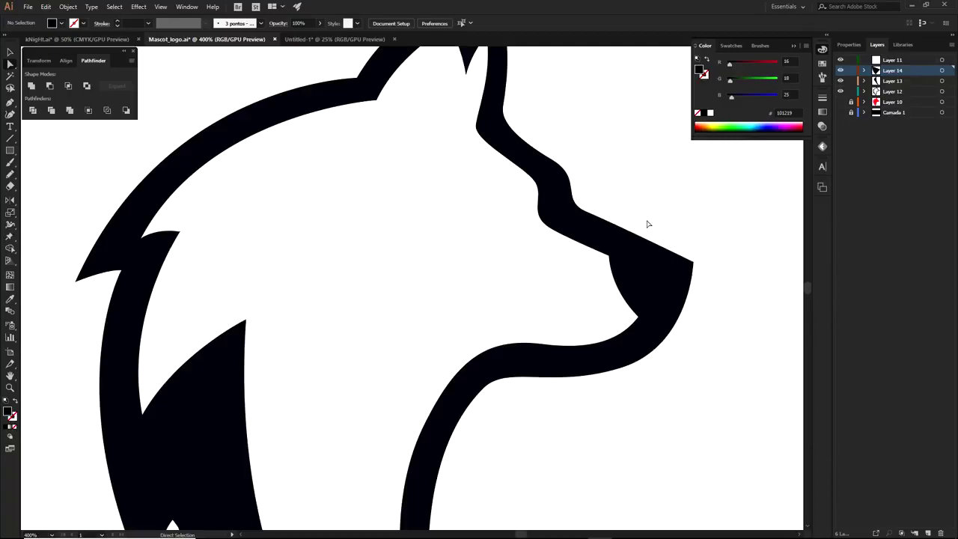
drag(506, 312, 641, 403)
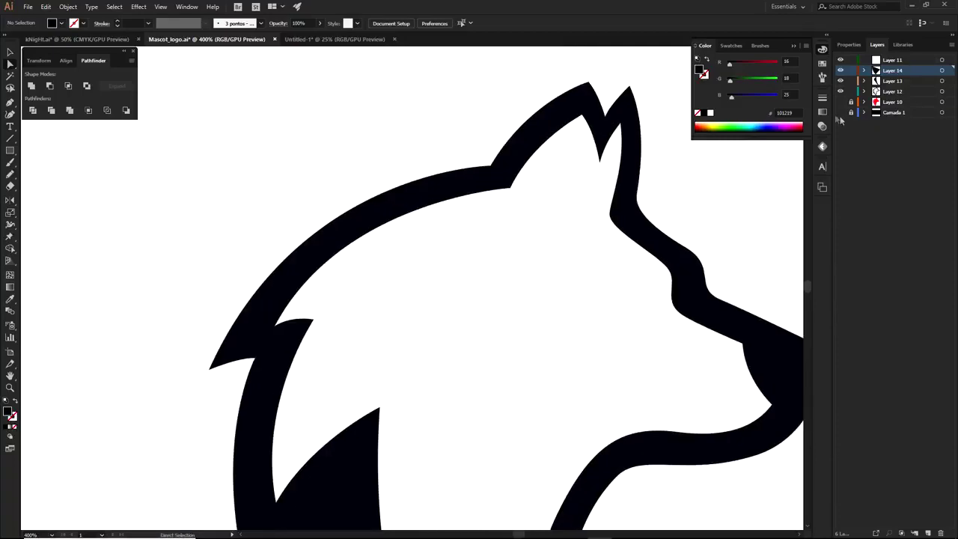
click(841, 101)
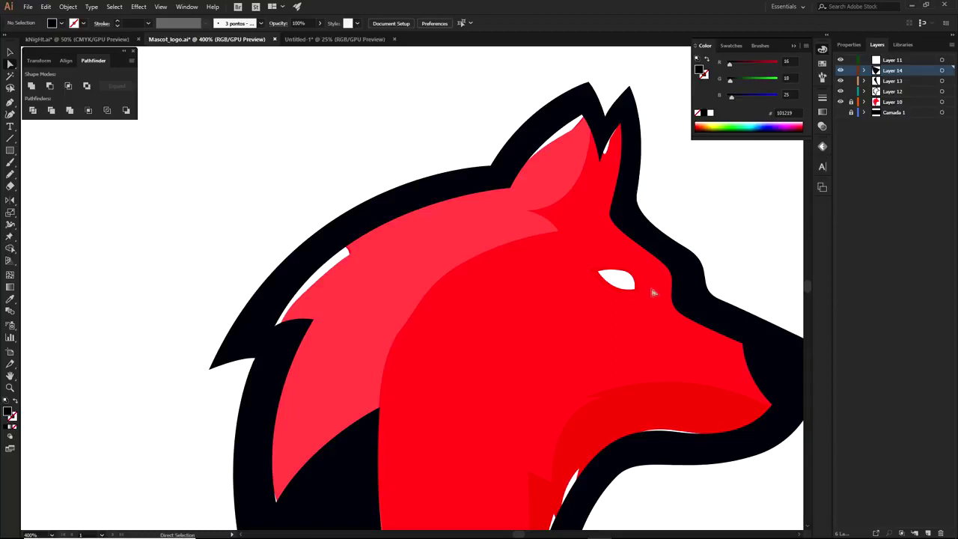
On a new layer above Layer 14, draw a curved black eye patch about 108 × 37 px with the Pen tool, joining the muzzle bridge.
scroll(642, 289, up, 2)
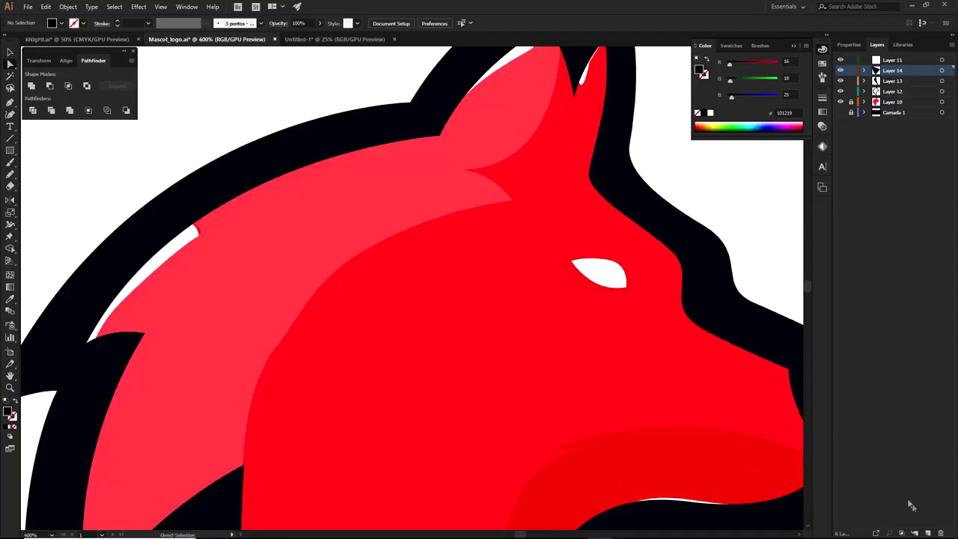
click(928, 532)
key(p)
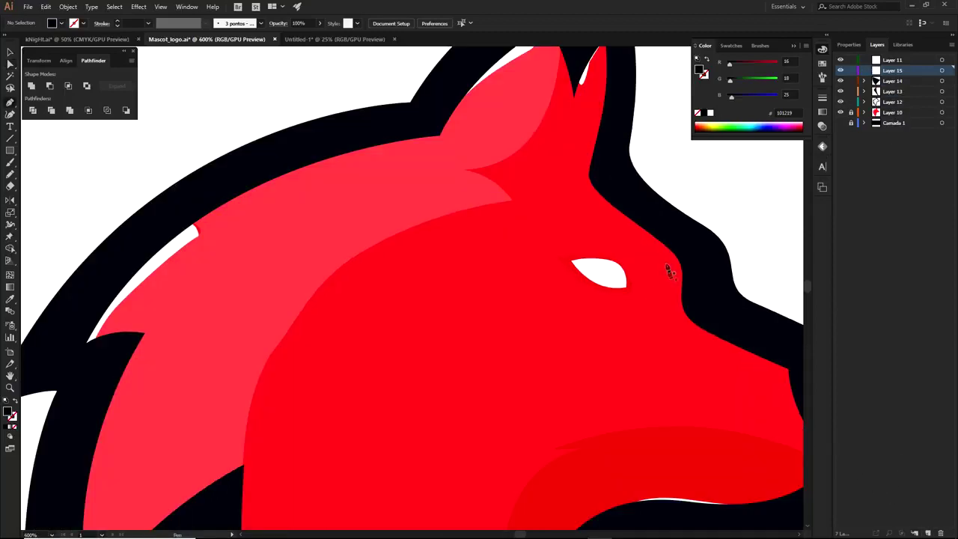
scroll(667, 267, up, 1)
click(699, 287)
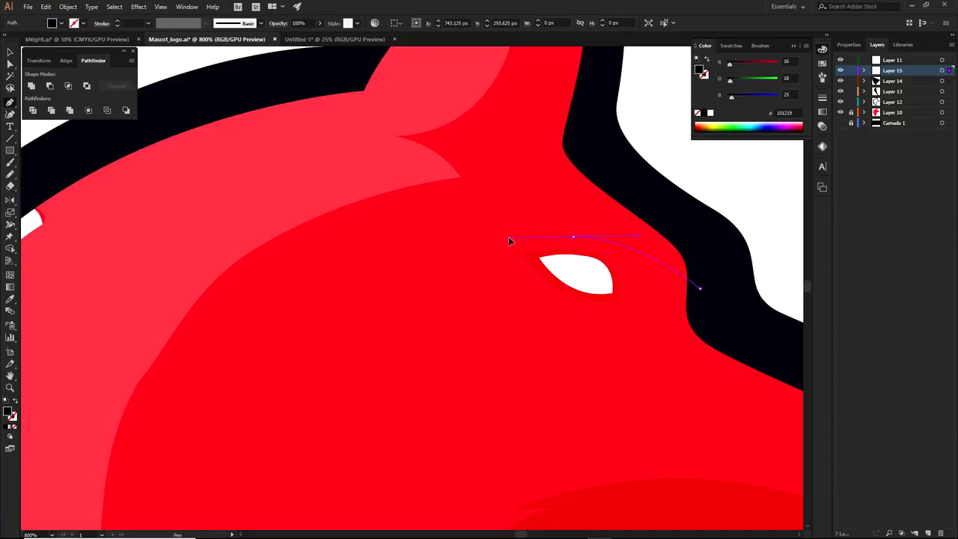
drag(508, 241, 509, 238)
drag(411, 286, 361, 293)
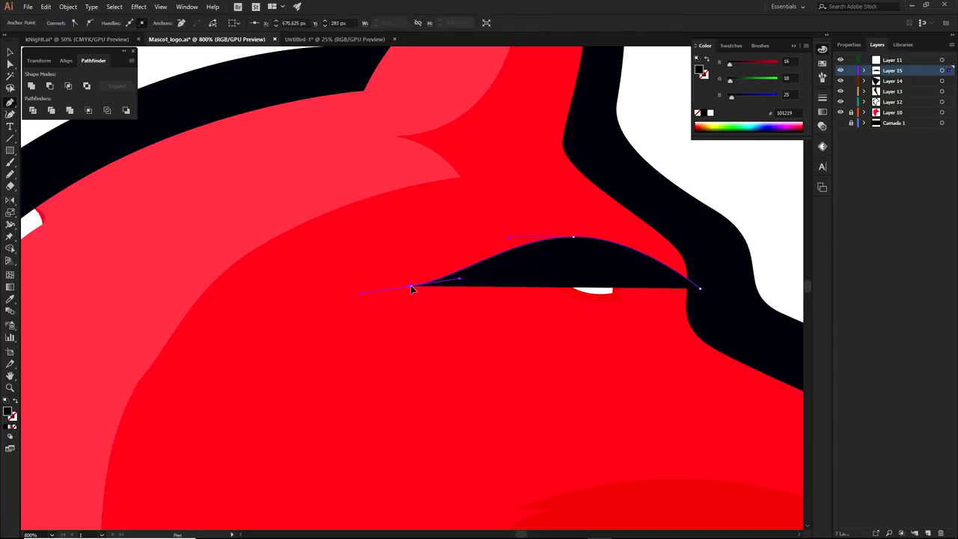
drag(584, 357, 664, 331)
drag(770, 366, 681, 338)
drag(739, 353, 802, 379)
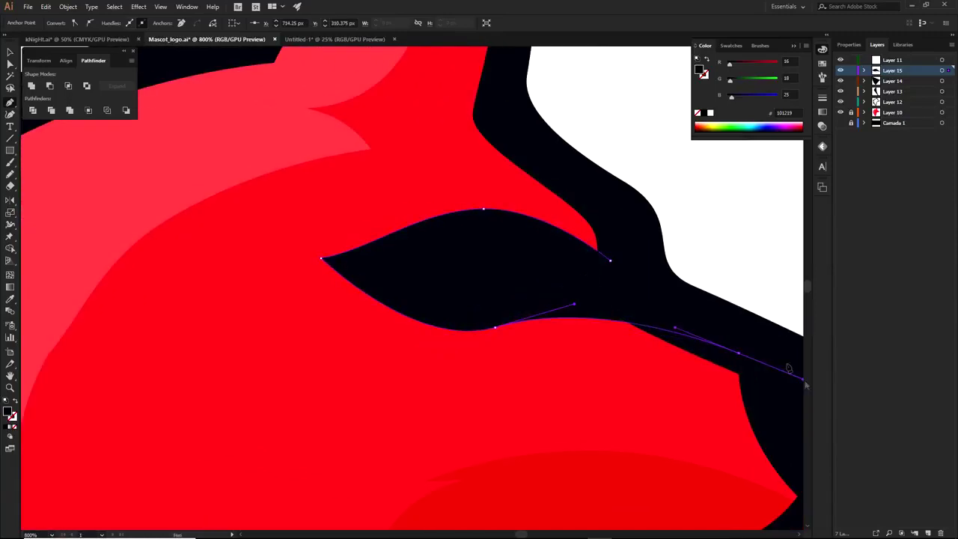
click(610, 260)
ctrl+click(666, 257)
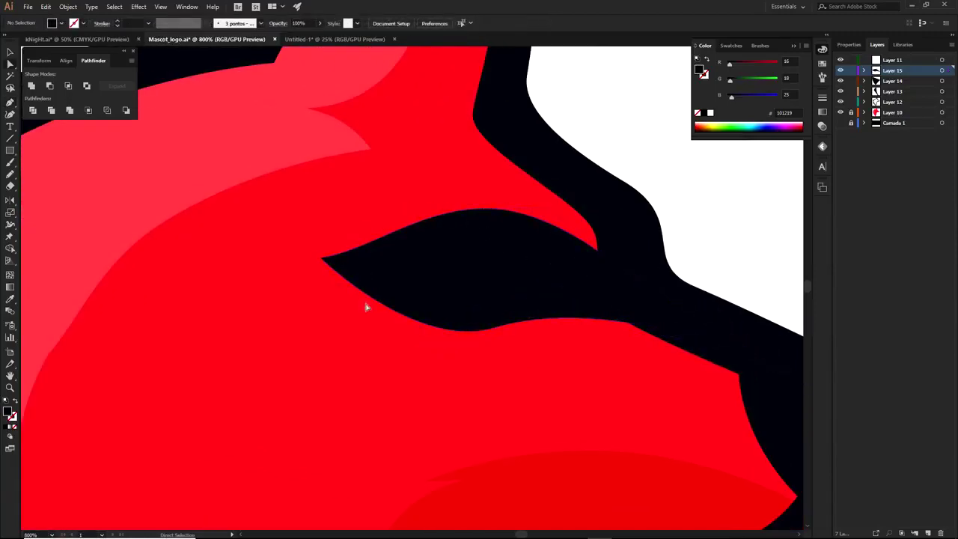
Hide Layer 10 to leave only the black artwork displayed.
click(841, 112)
scroll(698, 241, down, 3)
drag(710, 255, 661, 199)
scroll(552, 223, down, 2)
scroll(546, 213, up, 4)
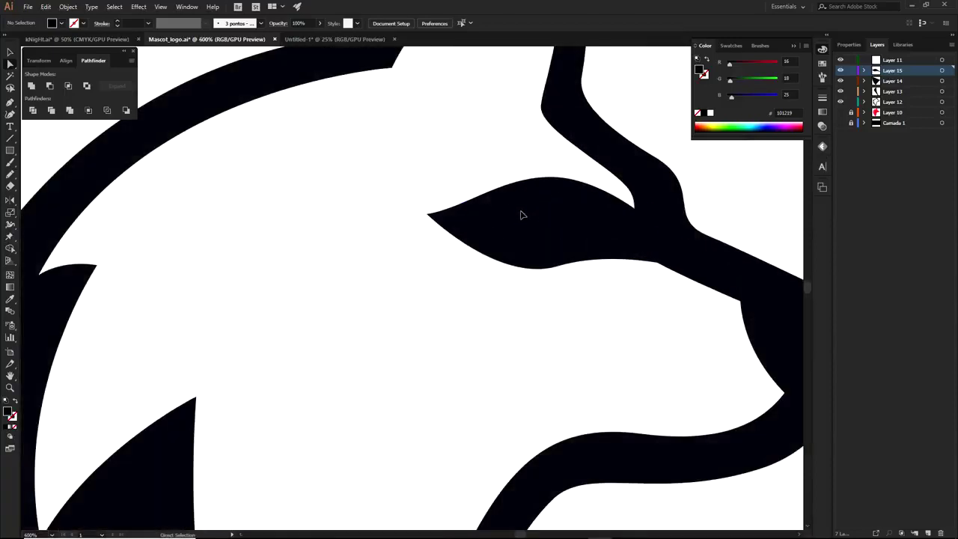
Move the eye patch slightly up and back, and rotate it slightly clockwise.
click(550, 181)
drag(547, 212, 539, 199)
key(v)
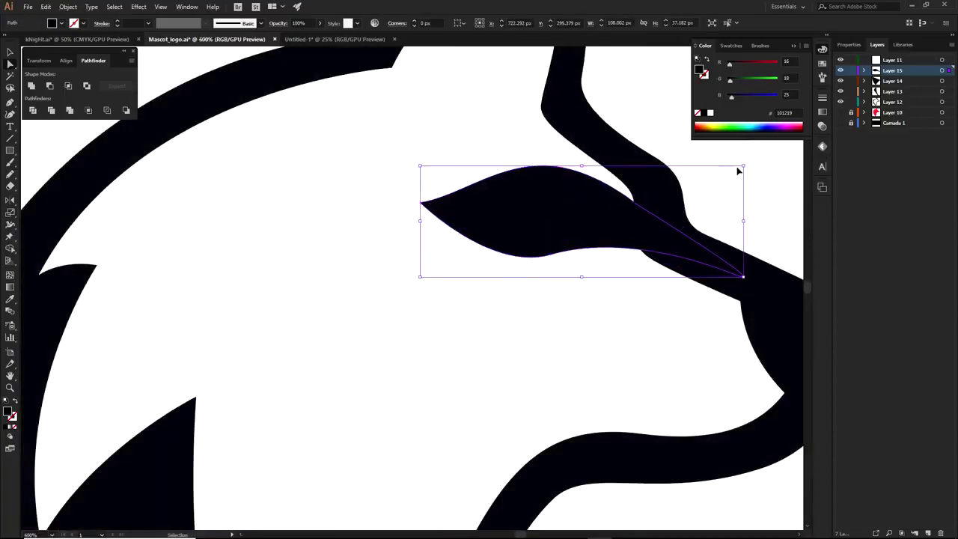
drag(748, 161, 748, 173)
key(a)
click(573, 212)
click(721, 224)
scroll(697, 261, down, 2)
drag(697, 261, 612, 211)
Reshape the eye patch's upper edge into a fuller arc by adjusting the curve handle at its back tip.
scroll(470, 193, up, 3)
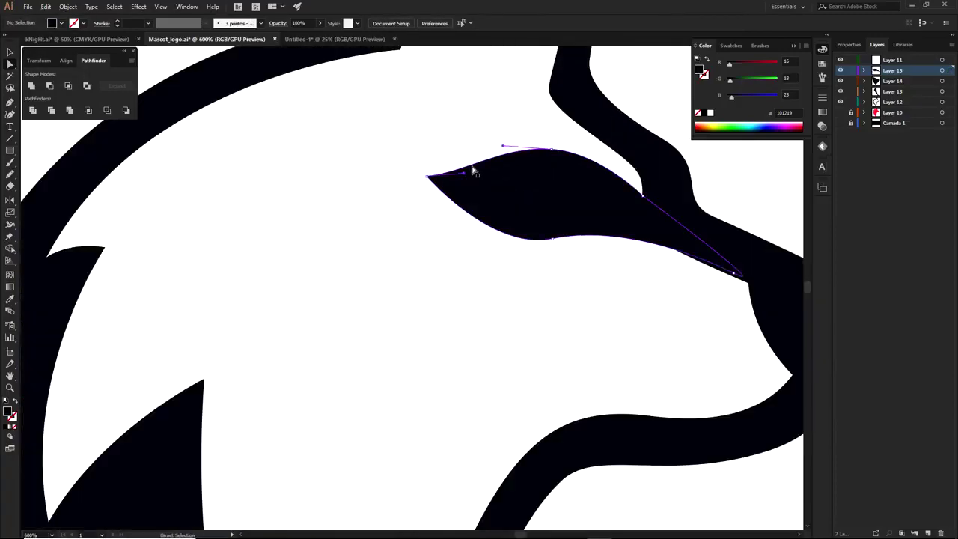
click(488, 222)
drag(480, 228, 484, 222)
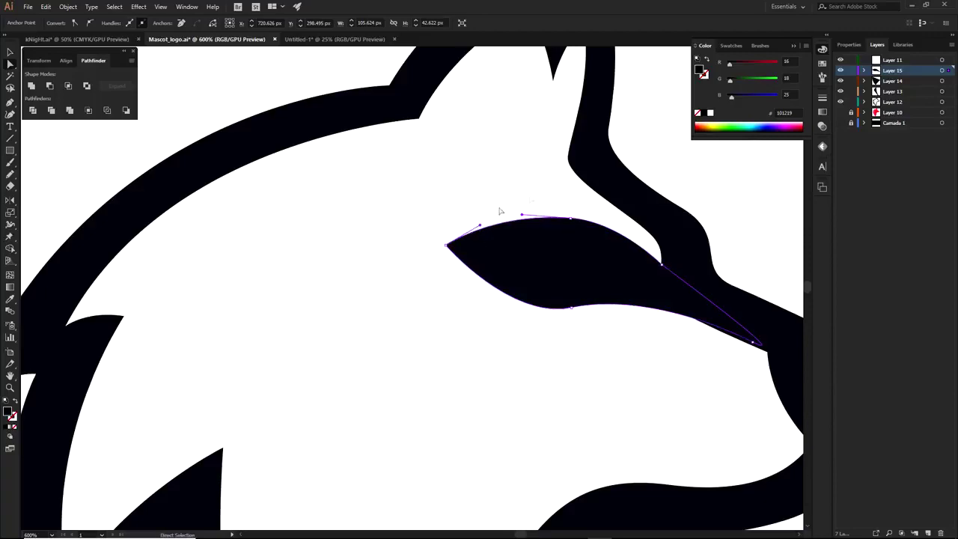
click(539, 199)
scroll(657, 218, down, 2)
drag(684, 229, 626, 224)
scroll(625, 224, down, 2)
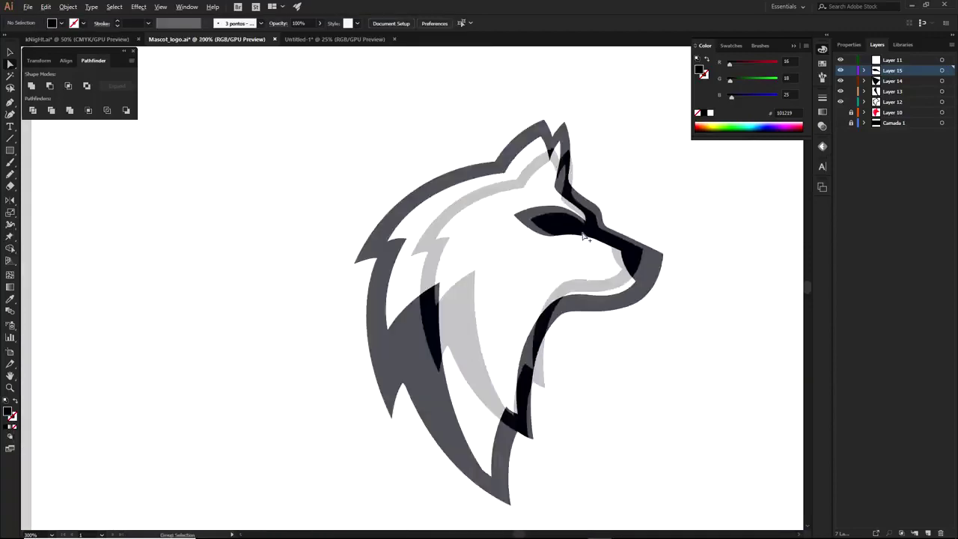
Adjust the eye patch's lower anchor and curve handles to blend its lower edge into the muzzle bridge.
scroll(567, 239, up, 3)
click(570, 234)
click(568, 231)
scroll(589, 225, up, 2)
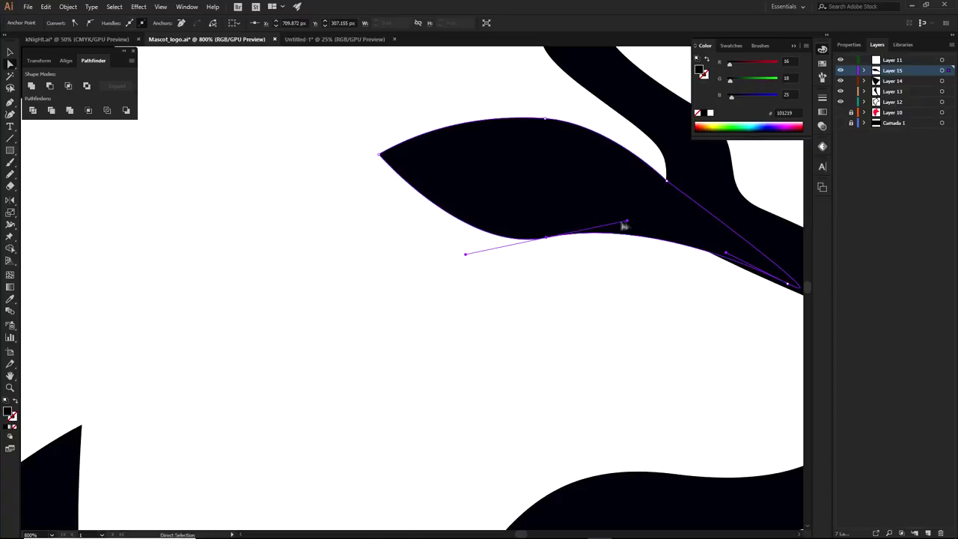
drag(627, 221, 650, 217)
key(ctrl+z)
click(546, 237)
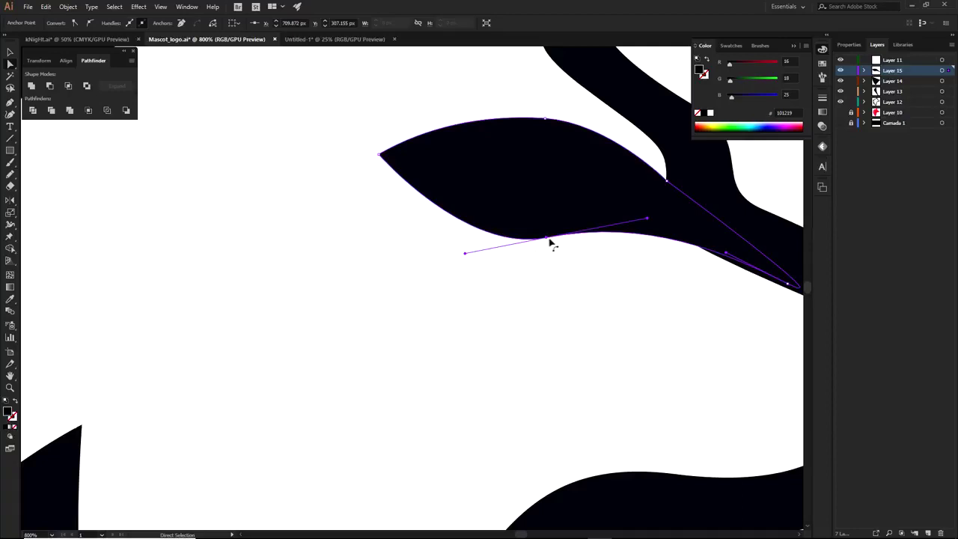
drag(547, 241, 549, 243)
drag(648, 220, 652, 226)
drag(744, 265, 718, 279)
click(727, 206)
scroll(727, 205, down, 3)
drag(725, 214, 672, 281)
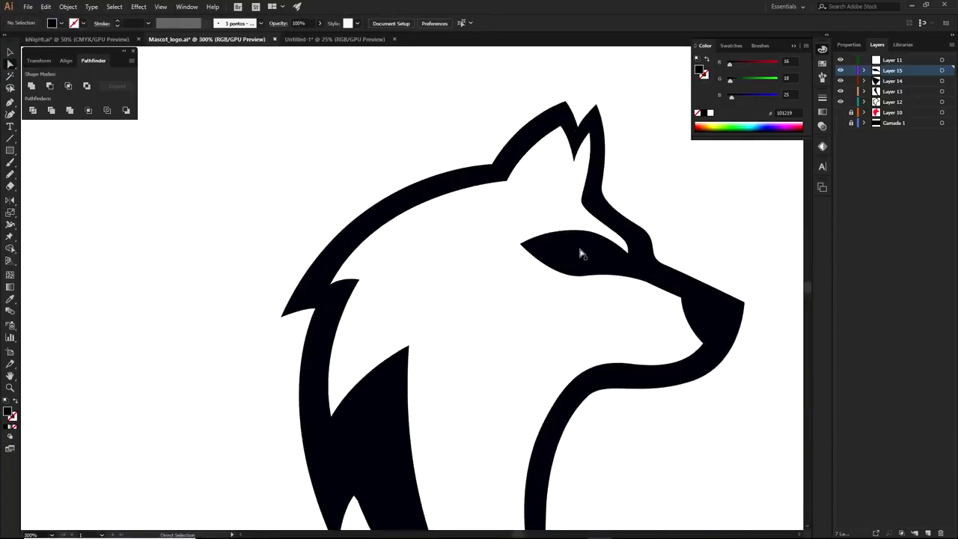
Examine the eye patch and the neck shadow against the whole wolf head.
scroll(527, 247, down, 1)
drag(578, 263, 634, 210)
scroll(617, 233, down, 2)
drag(596, 249, 550, 256)
click(569, 222)
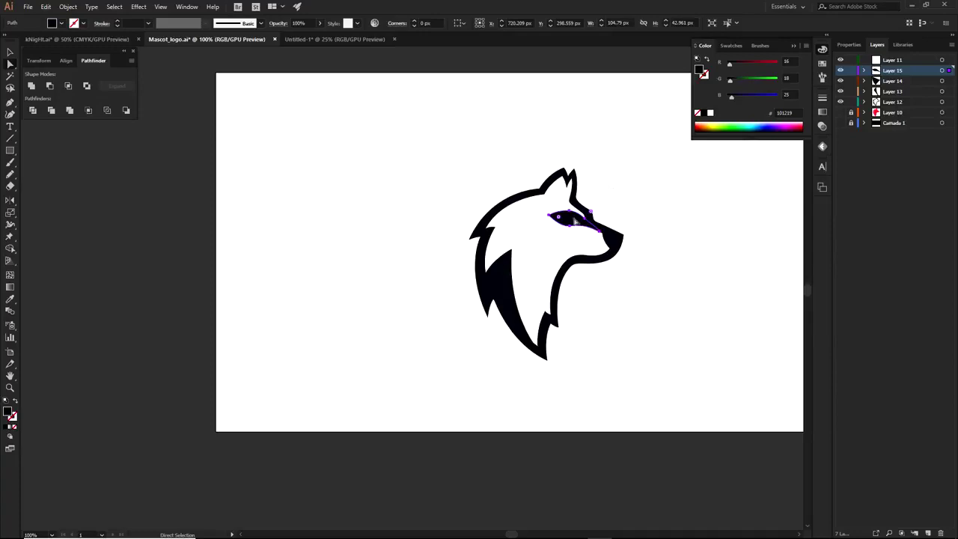
click(506, 281)
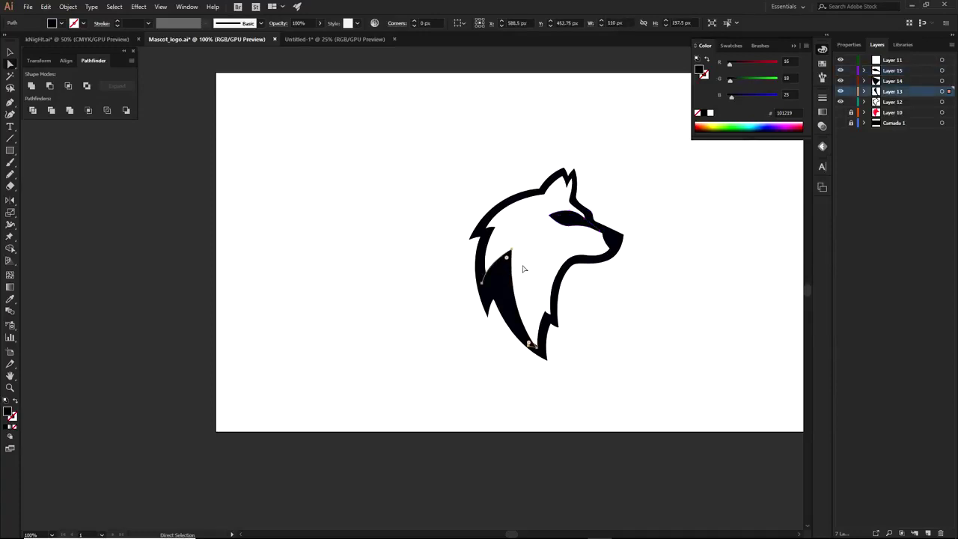
Create a new layer directly above Layer 15.
scroll(501, 228, up, 3)
click(892, 70)
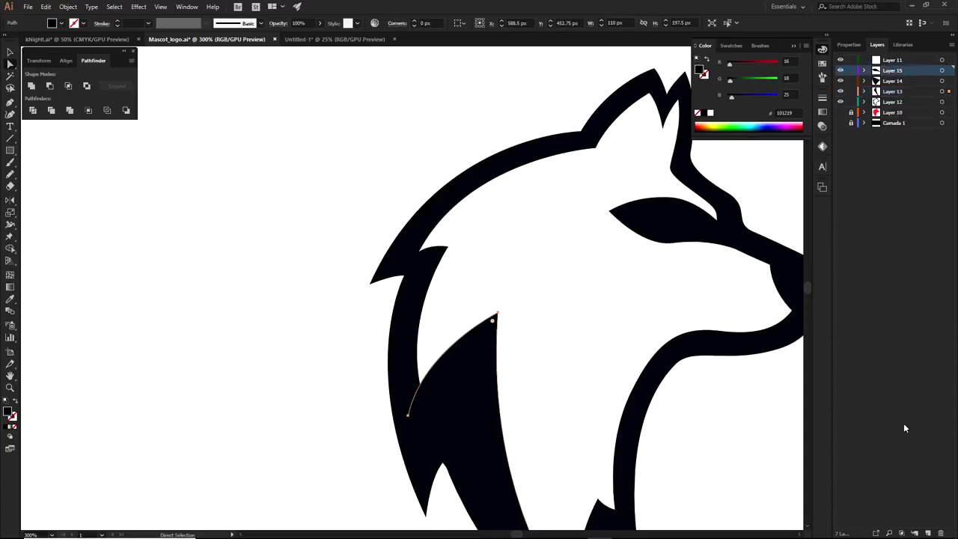
click(927, 532)
key(minus)
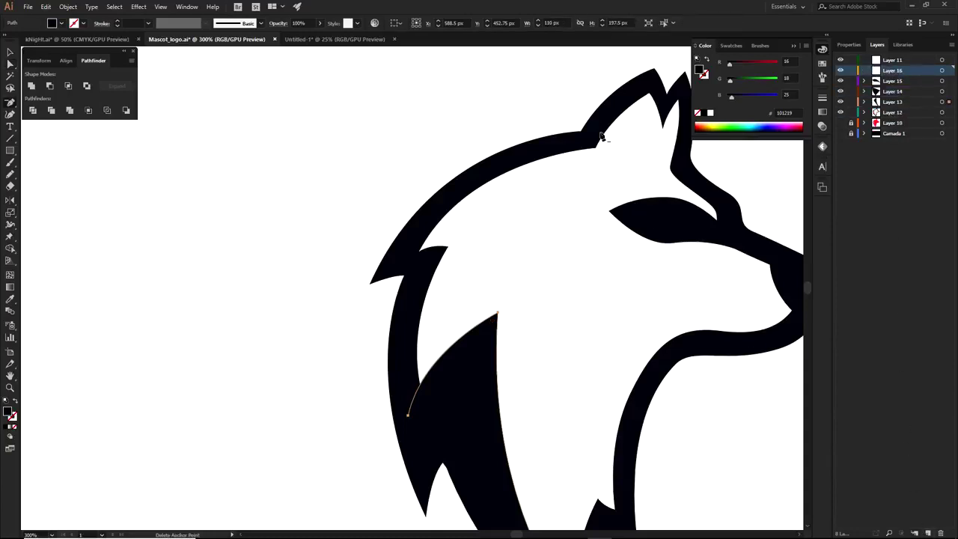
Draw a black crescent shadow about 43 × 70 px with the Pen tool along the ear's back edge, tapering to a point below its base.
key(p)
scroll(603, 137, up, 2)
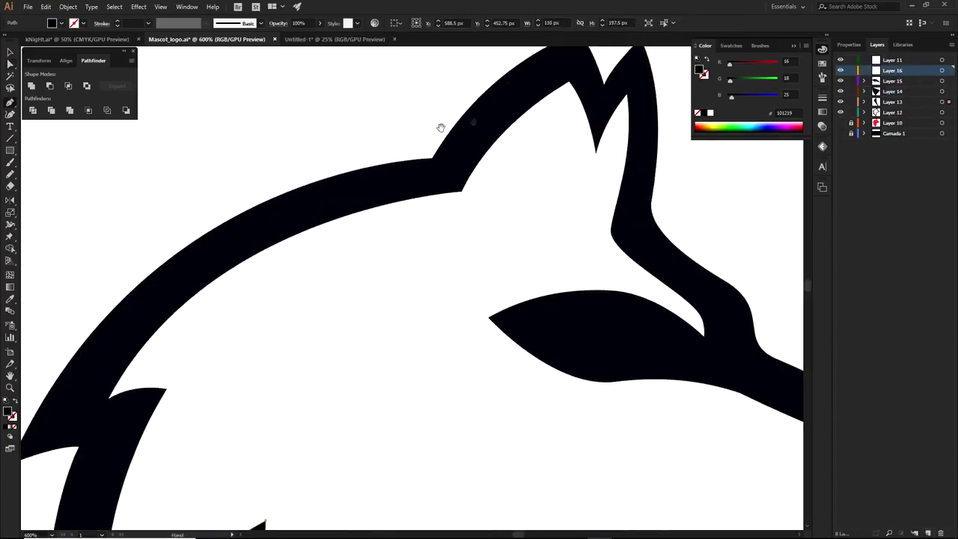
click(570, 85)
scroll(469, 215, down, 2)
drag(460, 222, 466, 337)
click(461, 222)
drag(460, 117, 481, 71)
scroll(482, 71, up, 3)
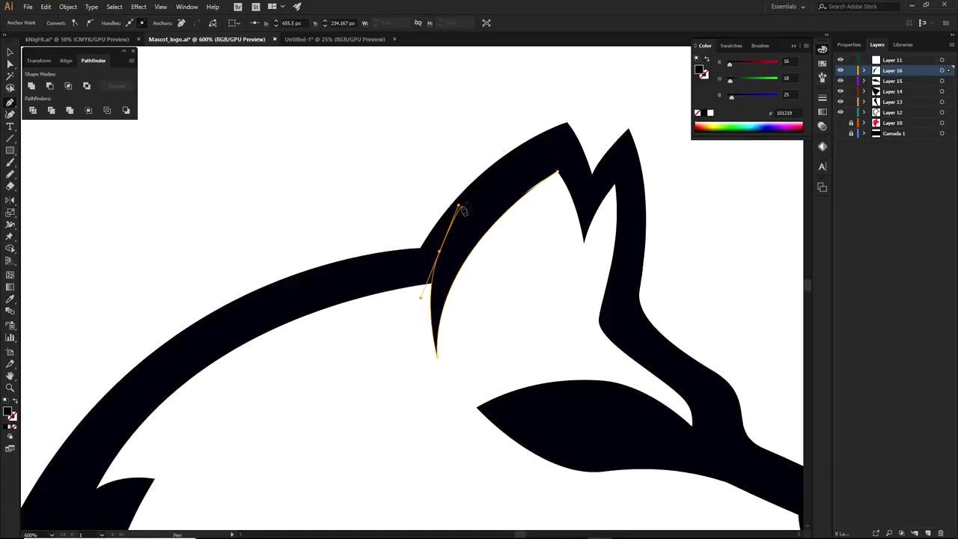
click(559, 148)
click(558, 172)
key(a)
click(396, 177)
click(441, 301)
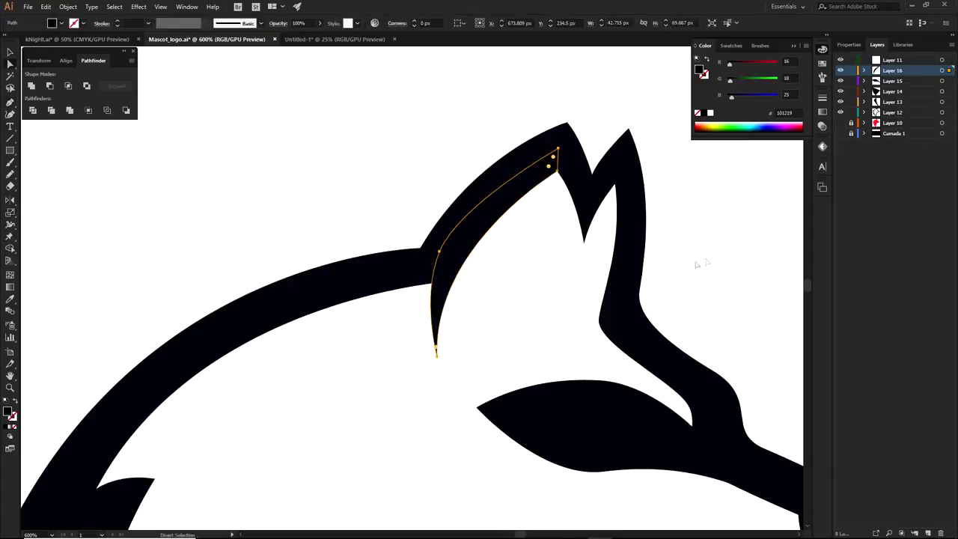
Try to reshape the ear shadow's pointed lower tip by adjusting its anchor and curve handle, and undo the change.
click(697, 264)
scroll(701, 263, down, 2)
drag(701, 263, 572, 169)
scroll(398, 187, up, 3)
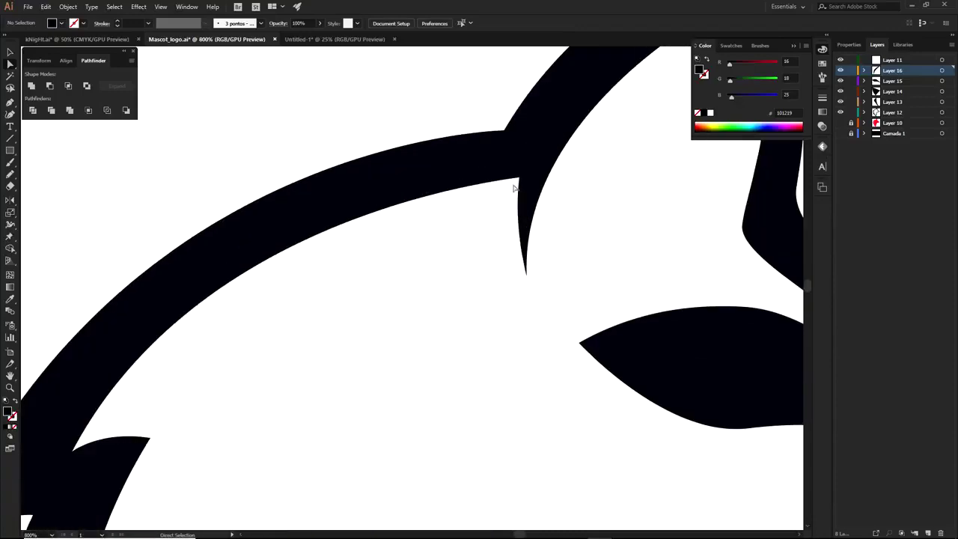
click(526, 276)
drag(500, 161, 508, 103)
click(557, 129)
key(a)
key(ctrl+shift+a)
scroll(501, 164, down, 2)
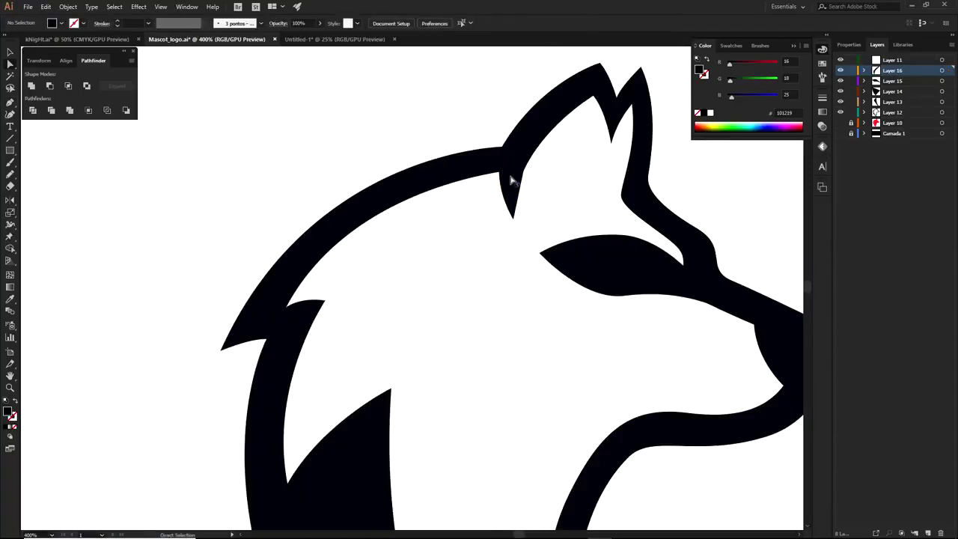
scroll(513, 176, up, 3)
key(ctrl+z)
Draw a narrow black curved sliver with the Pen tool along the ear shadow's back edge to thicken its lower tip.
key(p)
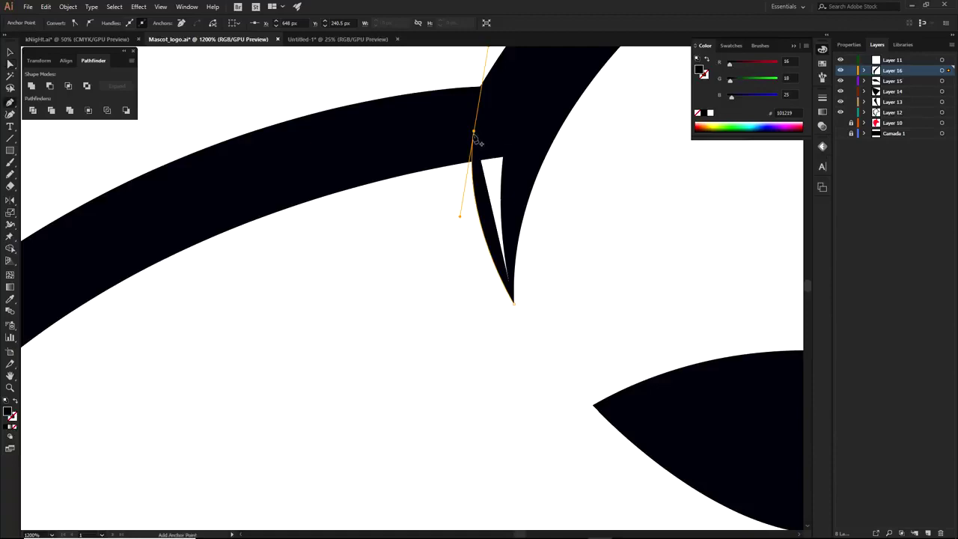
drag(473, 131, 514, 244)
click(513, 304)
click(364, 74)
scroll(385, 113, down, 3)
scroll(415, 123, down, 5)
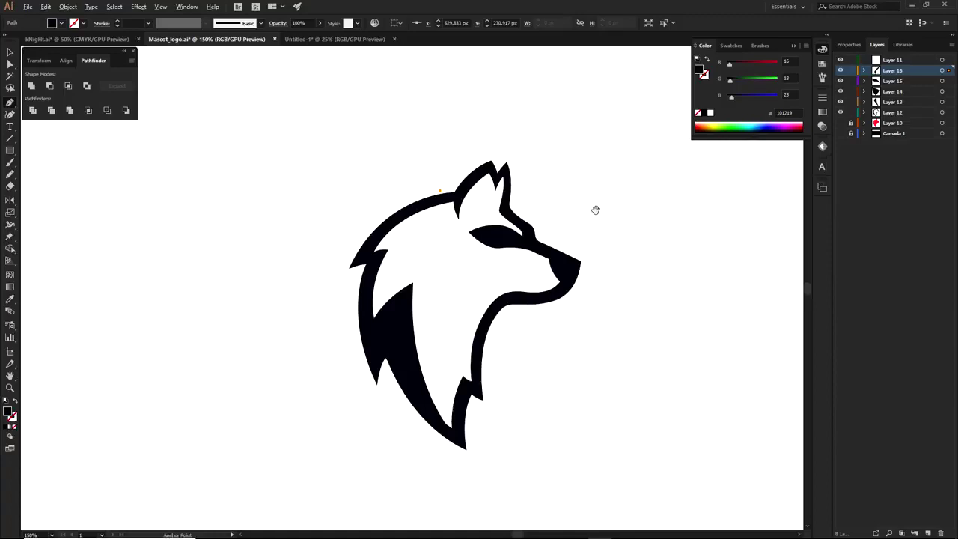
ctrl+click(435, 185)
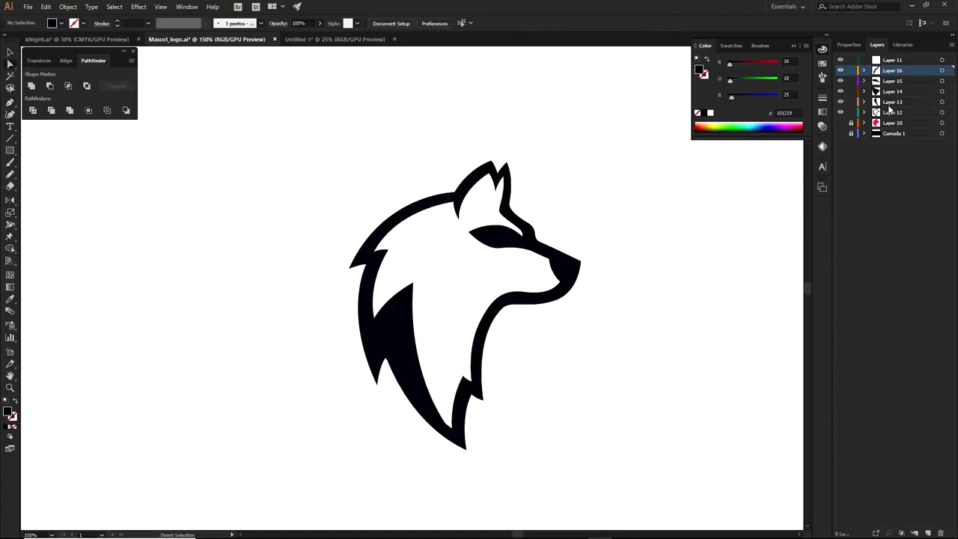
Create a new layer above Layer 16 and move Layers 12 through 16 into it.
click(928, 532)
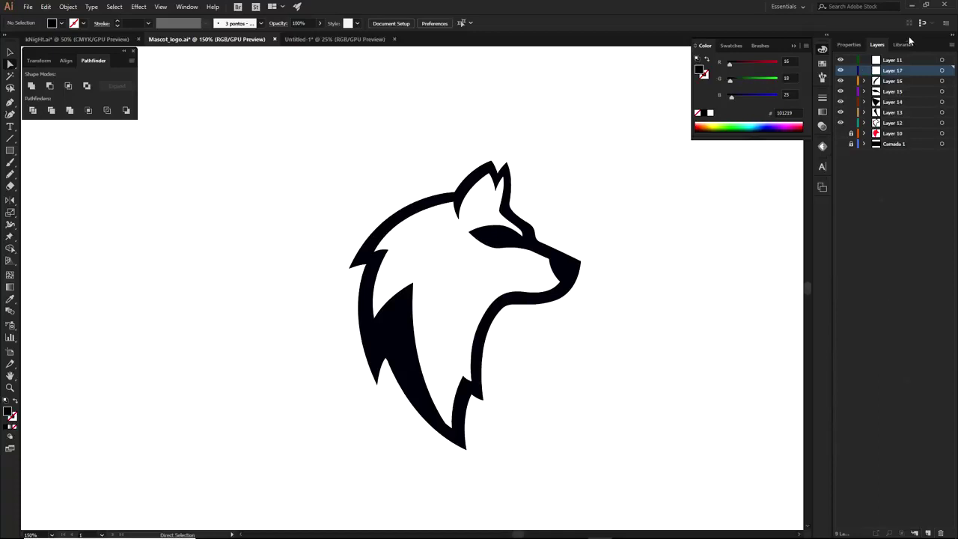
click(897, 122)
shift+click(892, 85)
drag(920, 85, 890, 70)
click(864, 70)
Create a layer above Layer 10 and start an unfilled Pen path inside the black outline from the ear base down the back of the mane.
click(895, 80)
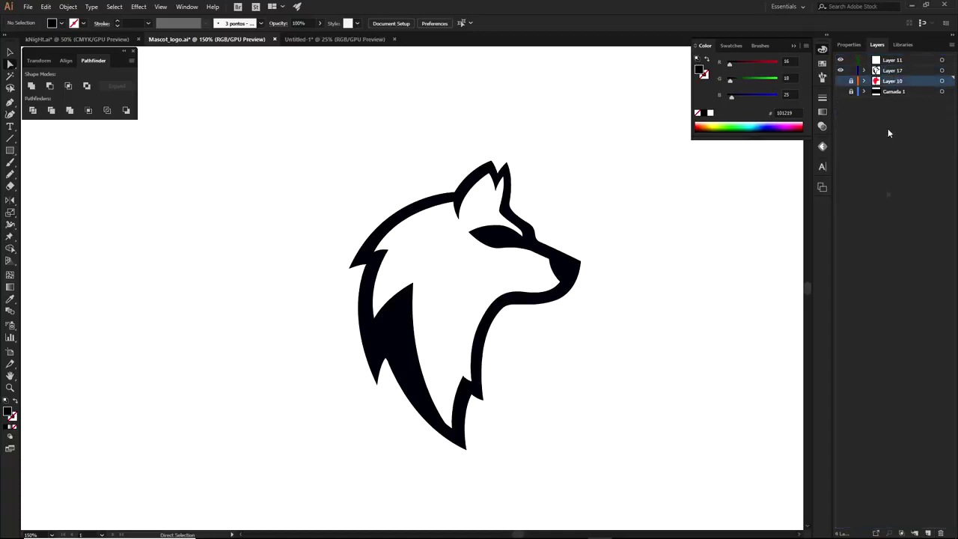
click(927, 532)
key(p)
drag(482, 243, 498, 227)
click(462, 180)
click(398, 214)
click(386, 241)
click(383, 317)
click(405, 324)
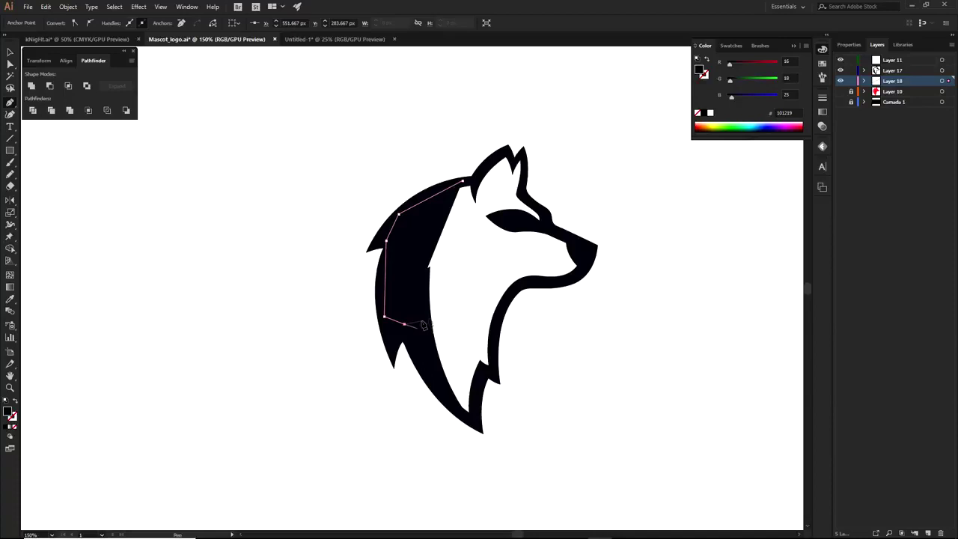
click(12, 426)
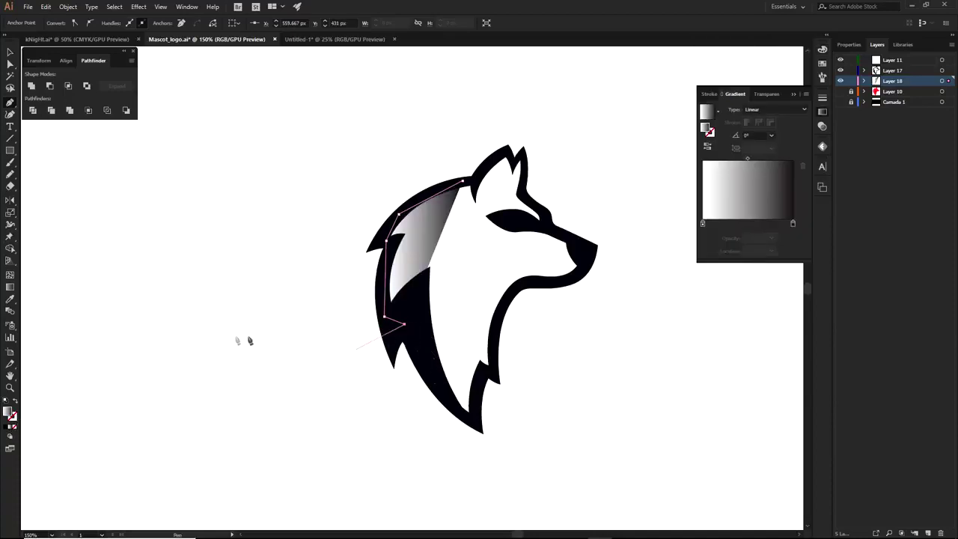
click(14, 426)
Continue the Pen path inside the outline past the neck tip, throat, jaw, nose and forehead up to the front ear's tip.
click(443, 389)
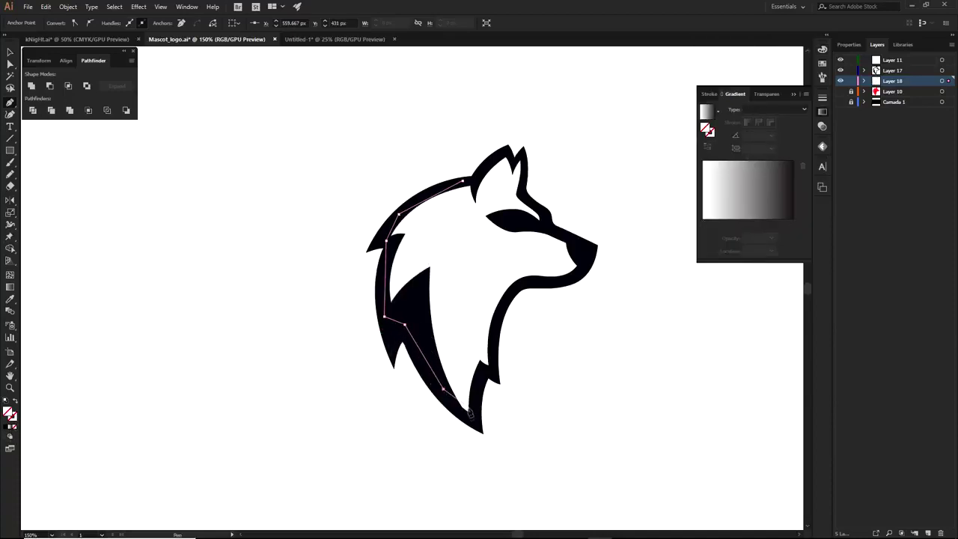
click(498, 323)
click(517, 288)
click(543, 282)
click(581, 274)
click(584, 260)
click(571, 244)
click(547, 228)
click(542, 211)
click(521, 195)
click(522, 180)
click(523, 155)
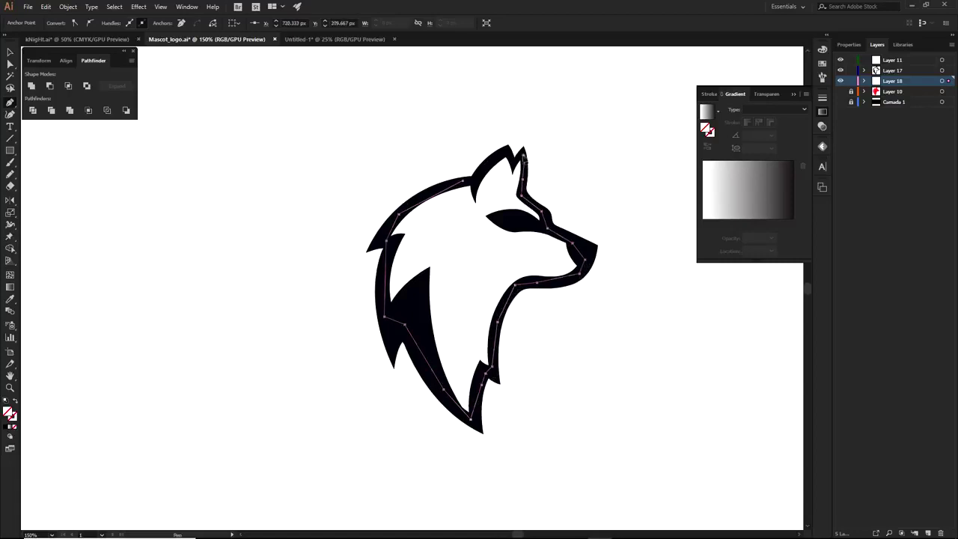
Carry the Pen path across the notch and the rear ear, and close it at its start as a head shape about 268 × 354 px.
scroll(524, 156, up, 3)
click(504, 170)
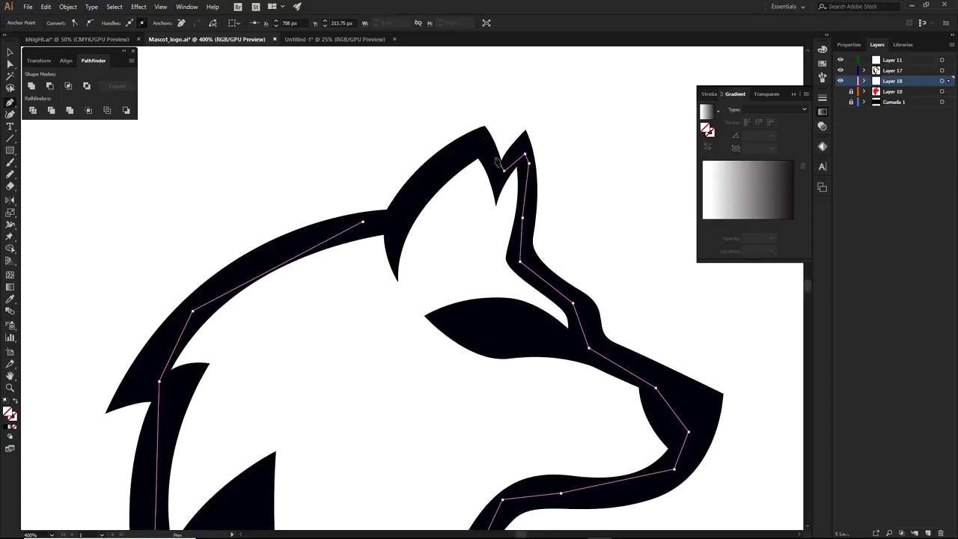
click(481, 151)
click(459, 151)
click(394, 222)
click(363, 221)
scroll(370, 243, down, 2)
scroll(236, 262, down, 1)
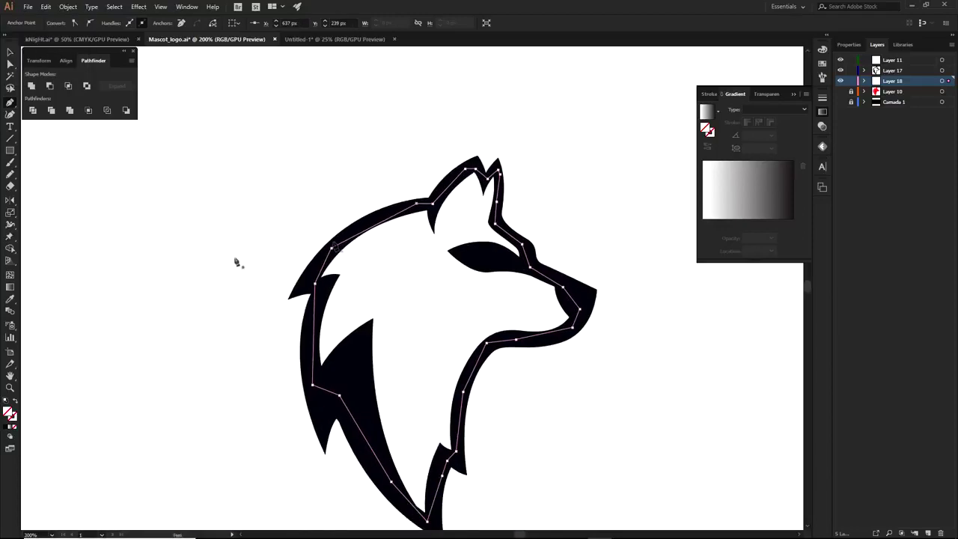
Fill the head shape with the orange-brown colour A86120.
click(9, 426)
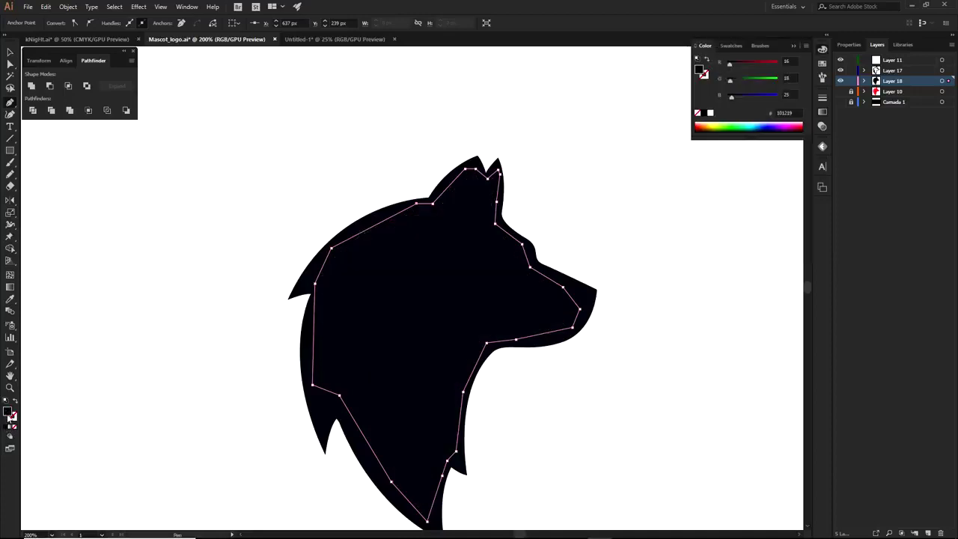
double_click(9, 412)
click(408, 352)
click(368, 280)
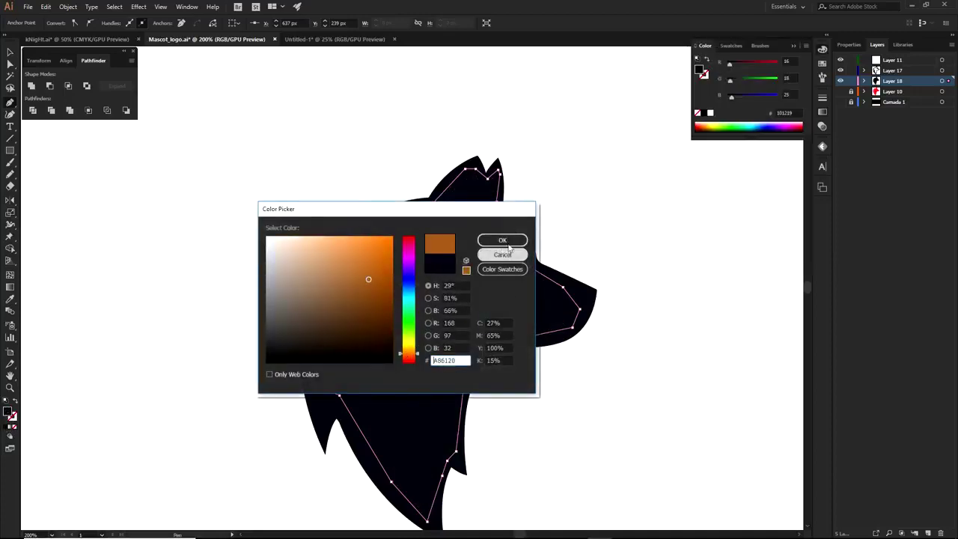
click(503, 239)
click(438, 309)
drag(438, 309, 515, 281)
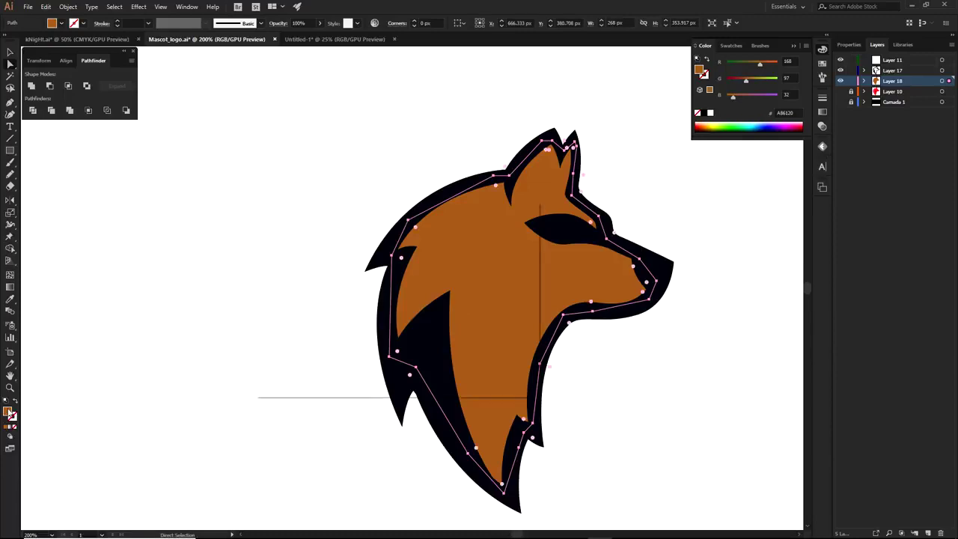
Set the head shape's fill to light grey AFAFAF and deselect it.
double_click(8, 413)
drag(376, 278, 265, 277)
click(502, 239)
click(697, 214)
drag(612, 318, 572, 284)
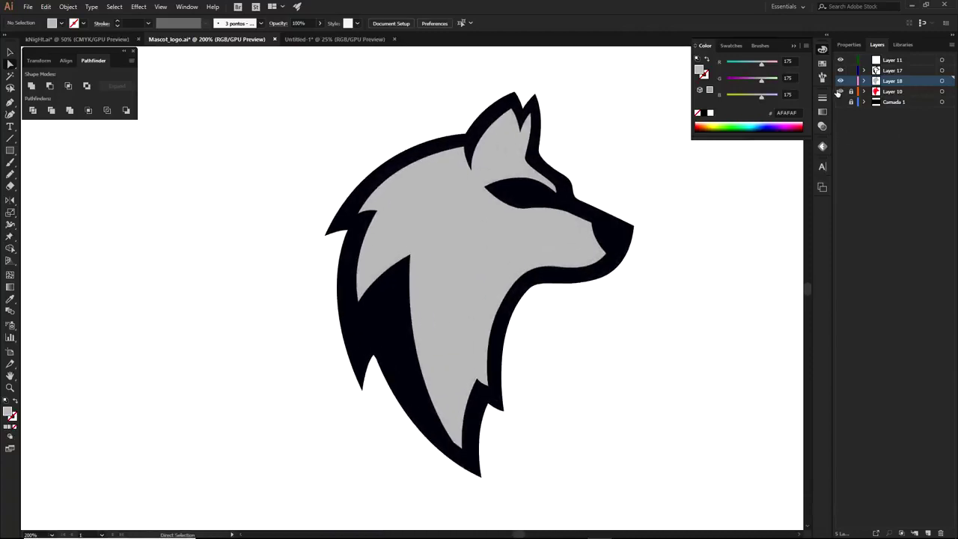
Hide and restore the layers above Layer 10 to compare with the red artwork, and create a new layer above Layer 18.
drag(841, 81, 838, 60)
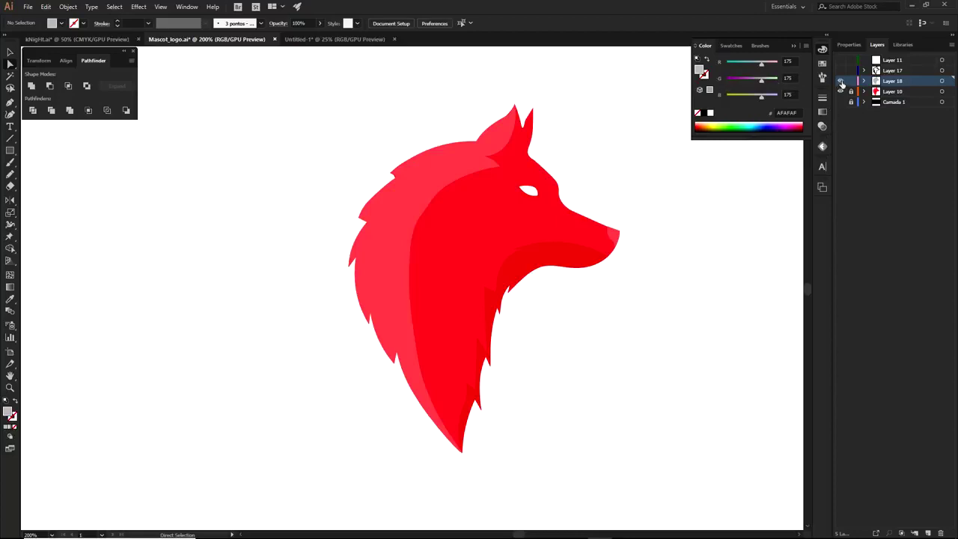
drag(841, 81, 838, 60)
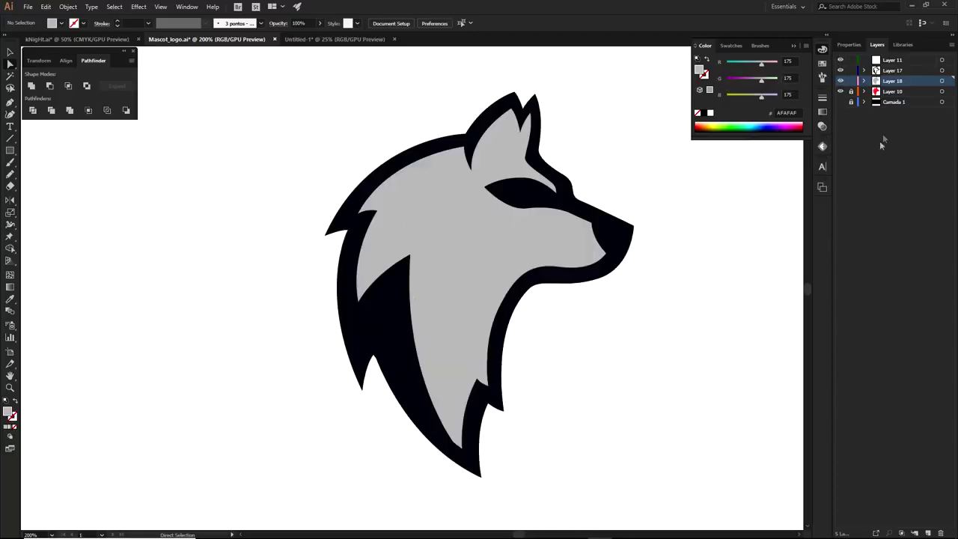
click(928, 533)
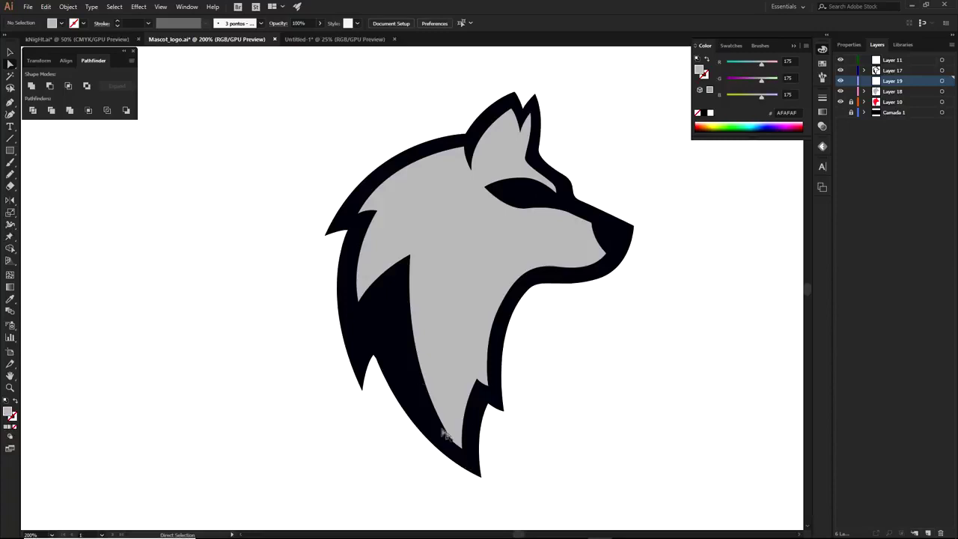
Draw the inner edge of a mane shading path with the Pen tool, curving up from the neck's lower tip and folding back into a spike.
key(p)
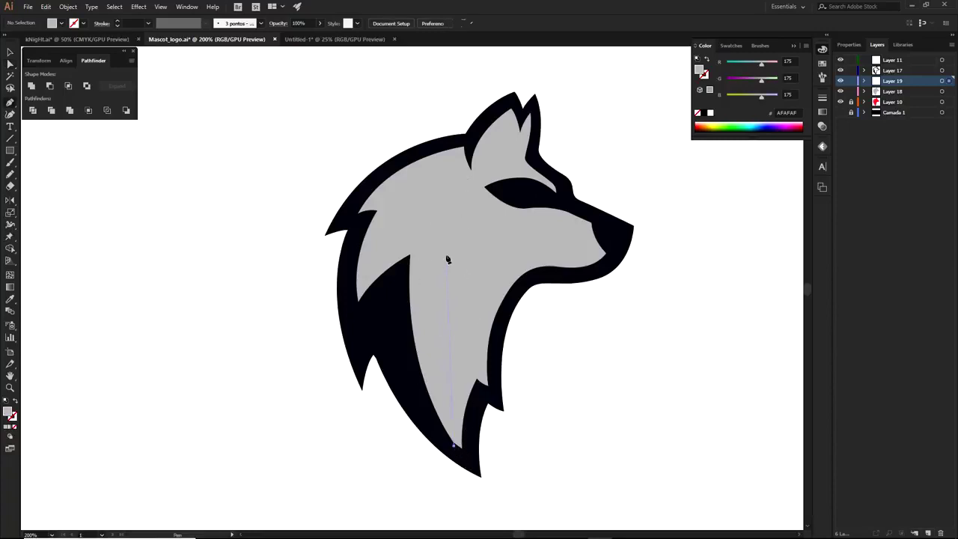
click(453, 445)
drag(451, 204, 512, 72)
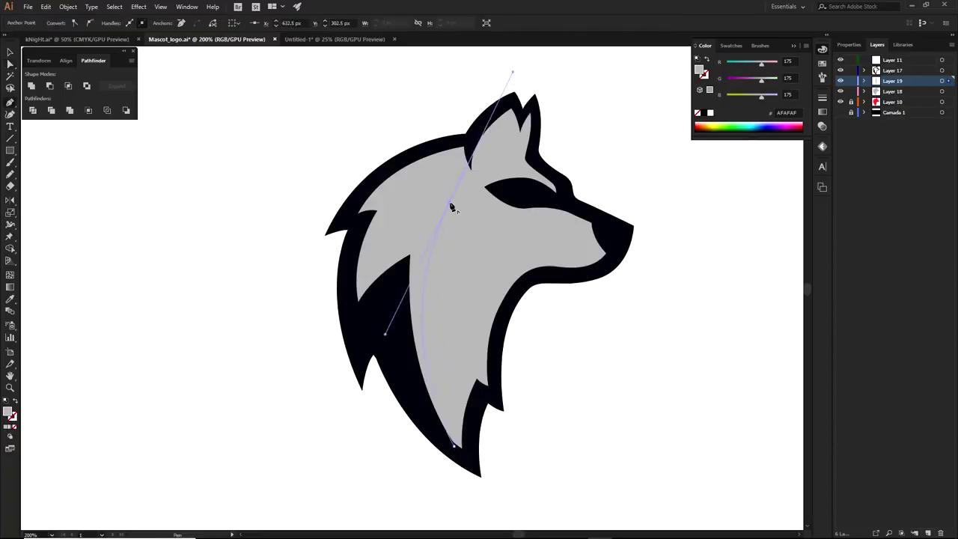
click(450, 206)
click(397, 232)
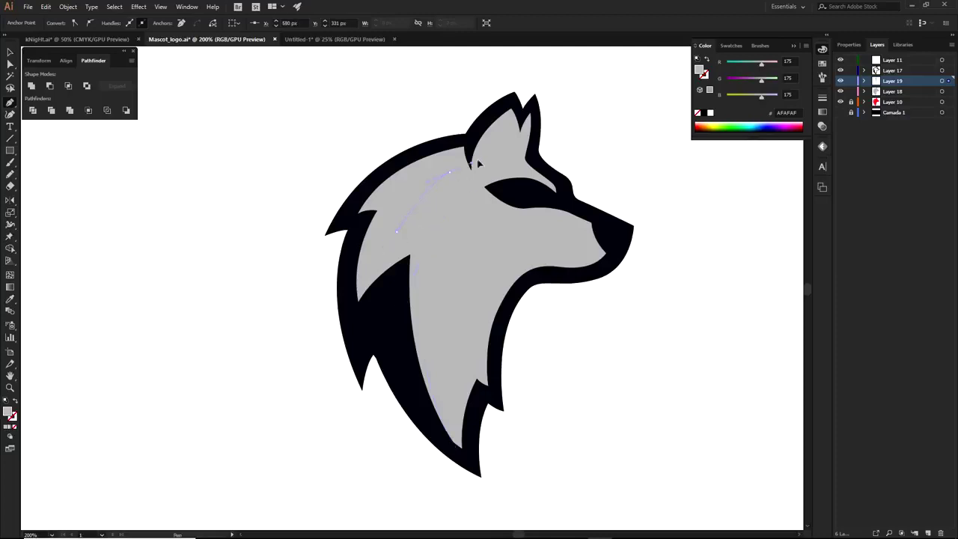
Raise the shading path's upper anchor and place its next anchor exactly on the lower tip of the ear shadow.
scroll(459, 159, up, 2)
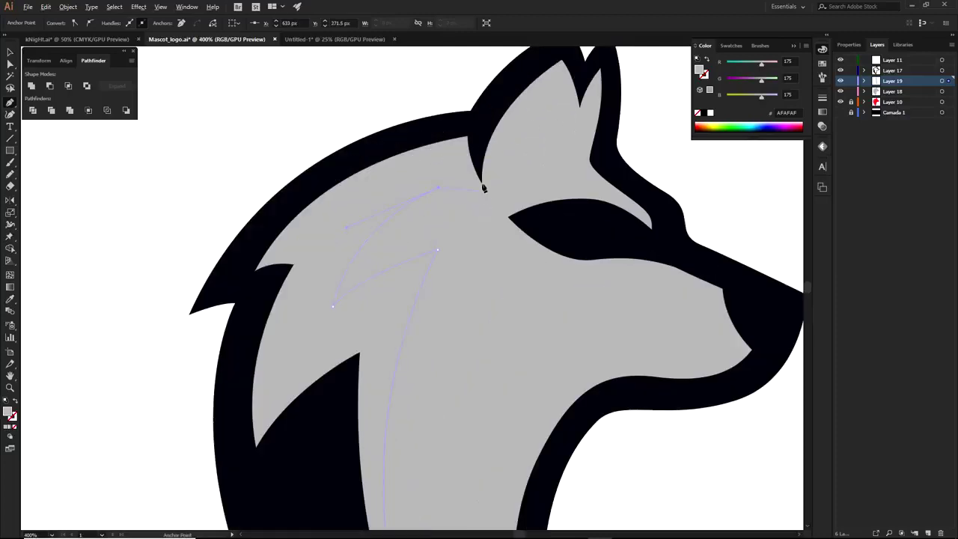
key(ctrl)
drag(438, 188, 438, 173)
scroll(480, 158, up, 3)
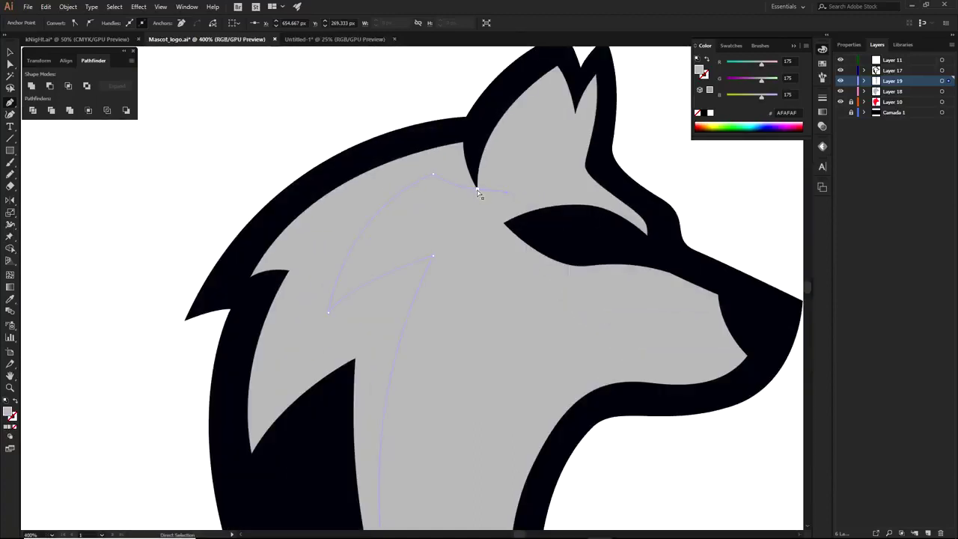
scroll(480, 197, up, 5)
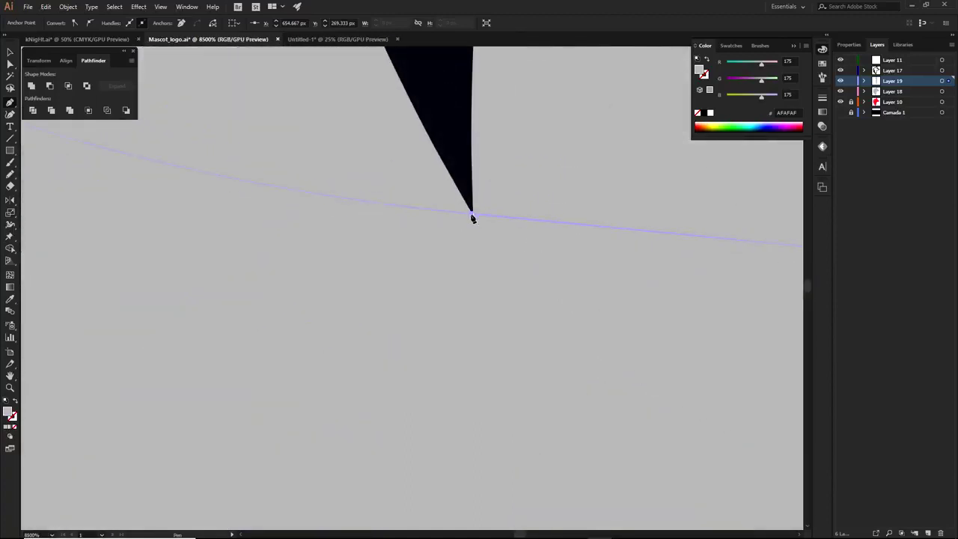
scroll(474, 216, down, 3)
scroll(457, 215, up, 3)
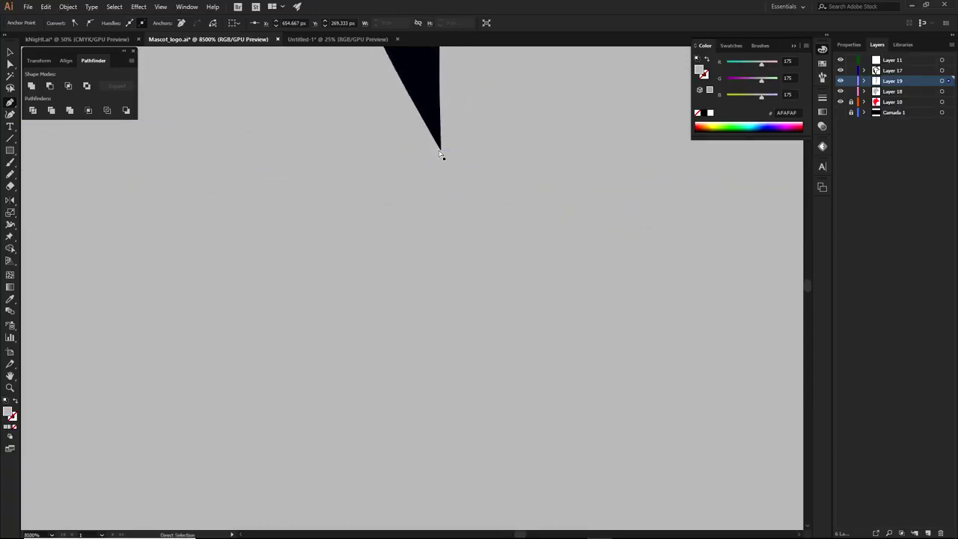
drag(472, 147, 464, 143)
scroll(327, 135, down, 2)
drag(327, 135, 491, 306)
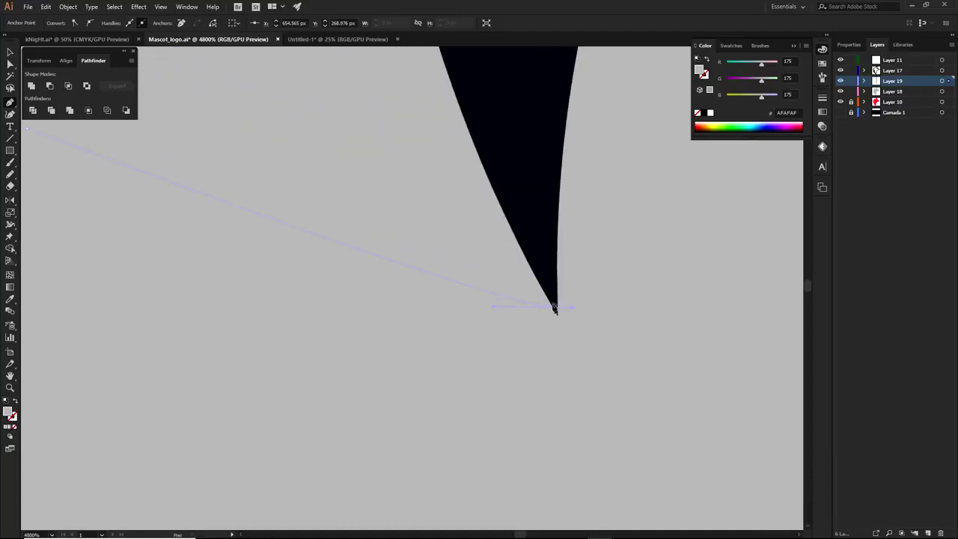
Trace the shading path's outer edge from the ear shadow's tip through the black outline along the back of the head.
scroll(556, 312, down, 5)
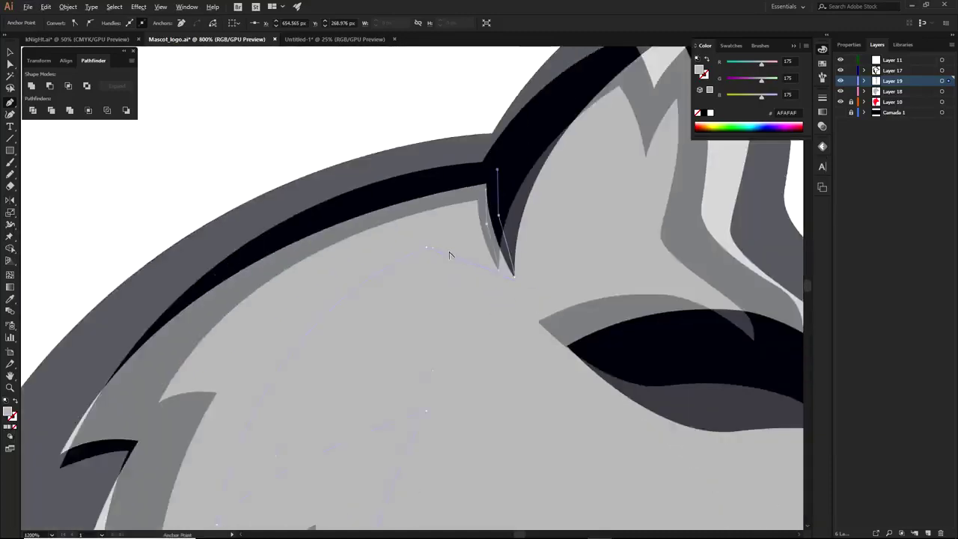
scroll(449, 255, down, 2)
click(396, 214)
click(271, 310)
click(248, 355)
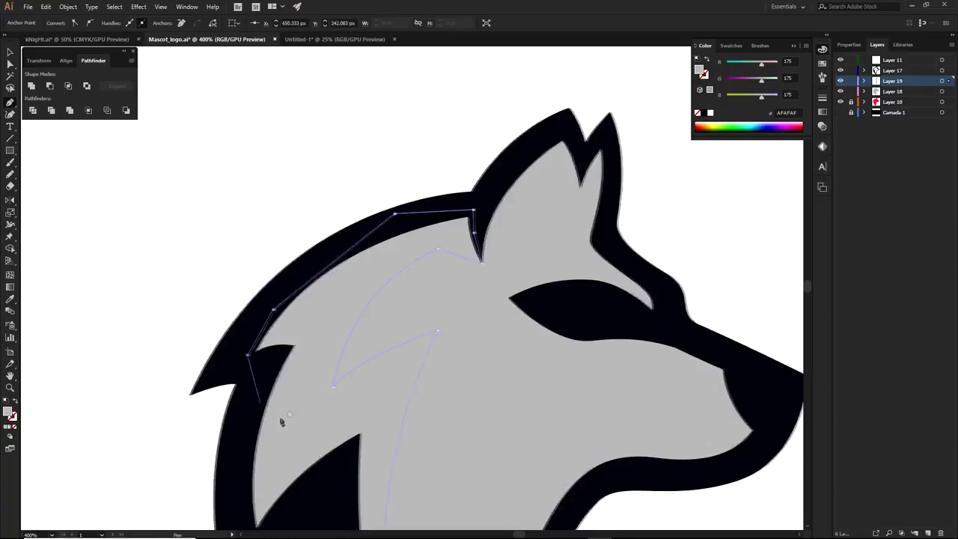
drag(239, 490, 327, 255)
click(318, 272)
Continue the shading path down through the black neck shape and close it at its starting anchor by the neck's lower tip.
click(323, 352)
click(402, 352)
drag(402, 352, 330, 181)
click(406, 356)
click(438, 402)
click(463, 407)
click(464, 409)
Set the mane shading's fill to dark grey 6D6D6D and deselect it.
double_click(11, 411)
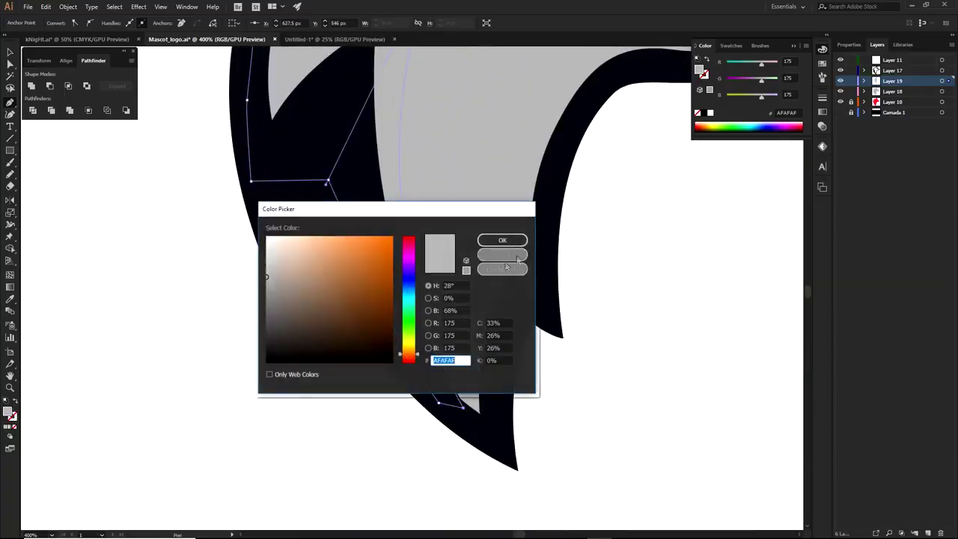
text(6D6D6D)
click(502, 239)
key(ctrl+shift+a)
scroll(618, 229, down, 5)
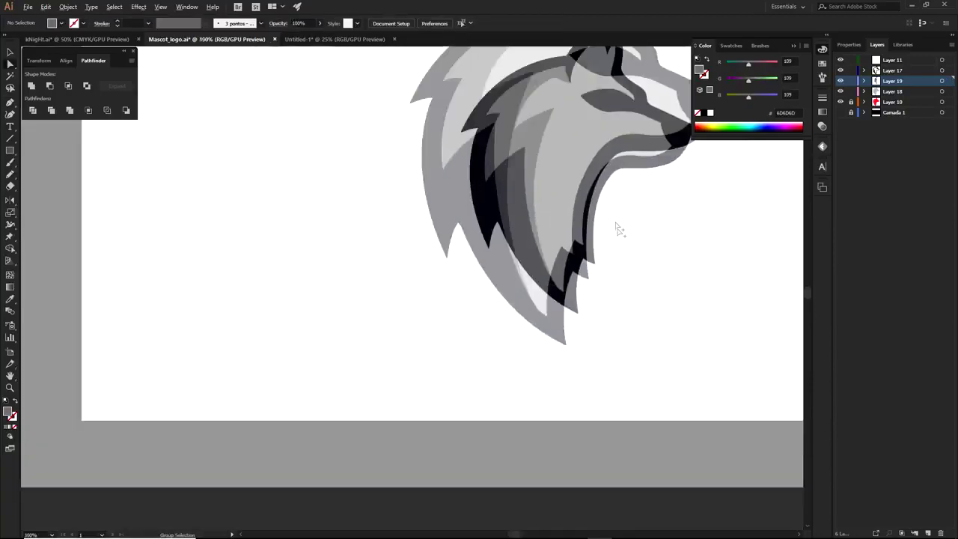
drag(533, 369, 468, 372)
Draw a narrow, pointed eye shape with a curved lower edge inside the black eye patch using the Pen tool.
scroll(442, 229, up, 4)
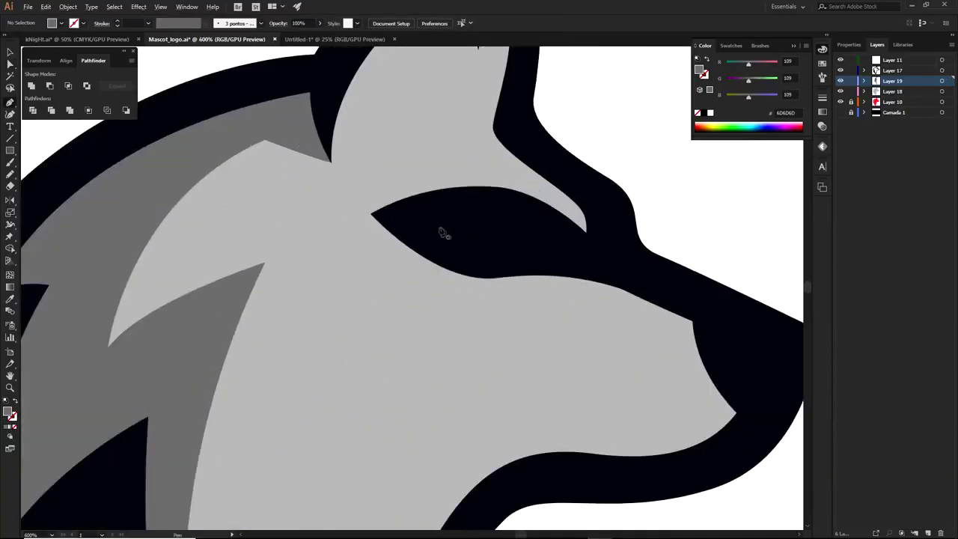
click(430, 222)
key(ctrl+z)
click(425, 212)
click(440, 237)
drag(511, 259, 532, 258)
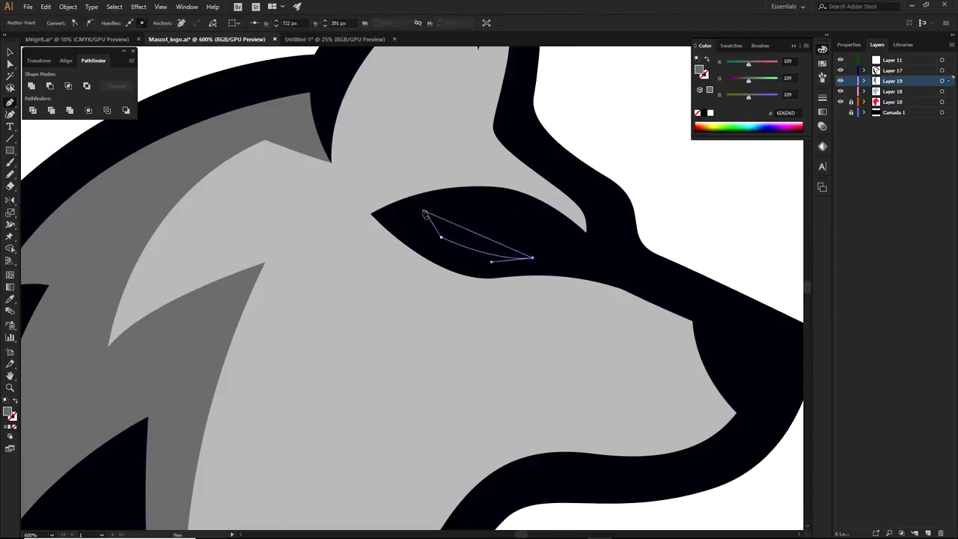
drag(425, 212, 398, 207)
Fill the narrow eye shape with white, move its path from Layer 19 into Layer 11, and deselect it.
key(i)
click(626, 156)
click(865, 81)
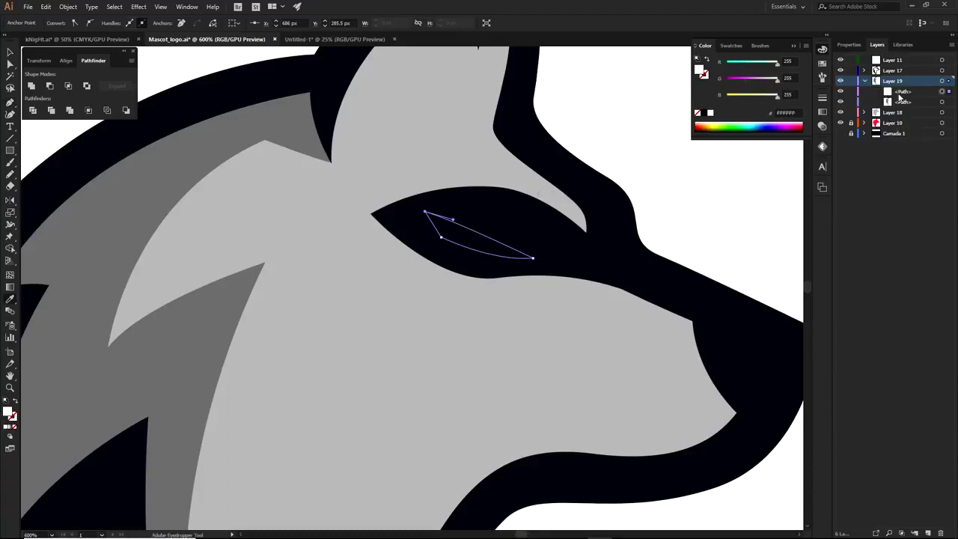
drag(890, 66, 894, 63)
click(865, 81)
key(a)
click(654, 224)
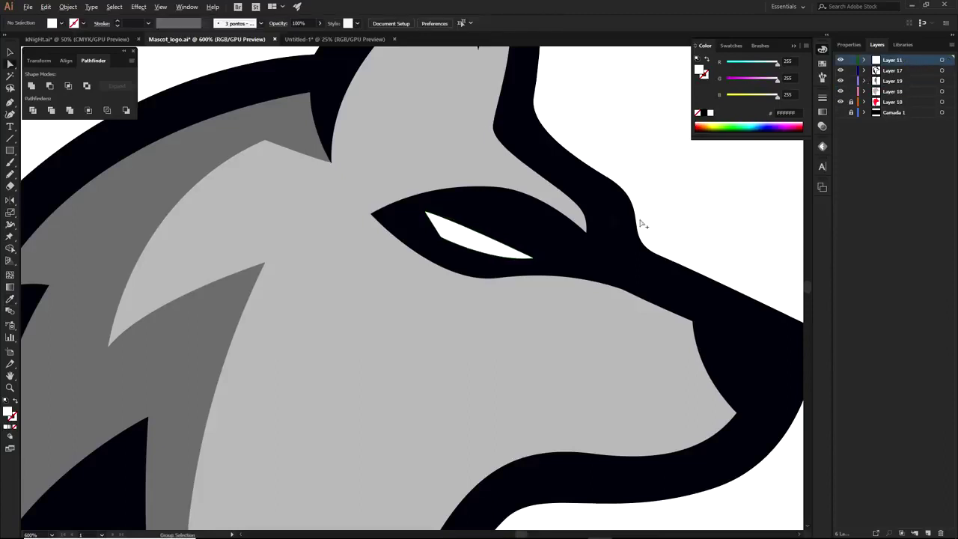
Shift the white eye slightly up toward the brow inside its black patch and review the whole head.
drag(504, 244, 518, 236)
click(678, 219)
scroll(594, 210, down, 1)
click(527, 222)
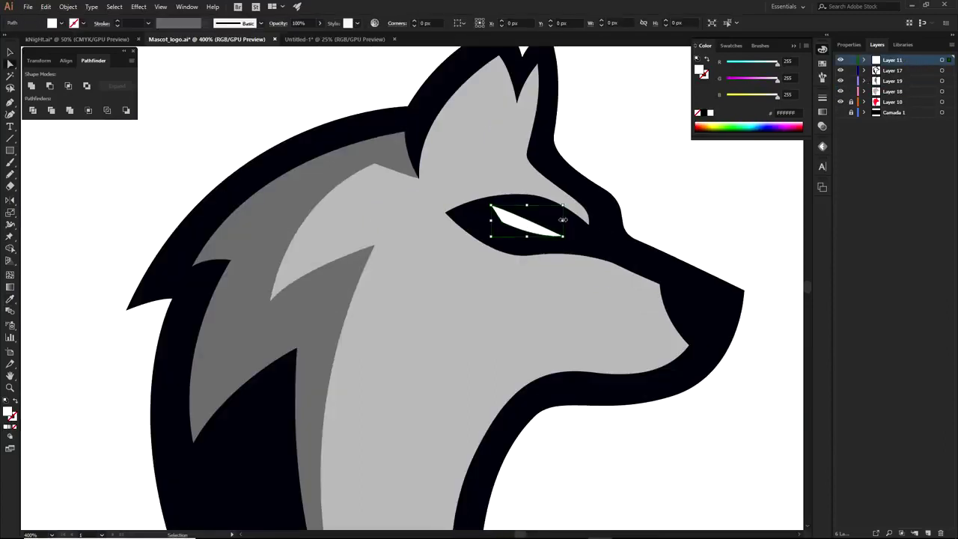
click(642, 199)
key(ctrl+minus)
key(ctrl+minus)
scroll(524, 258, down, 3)
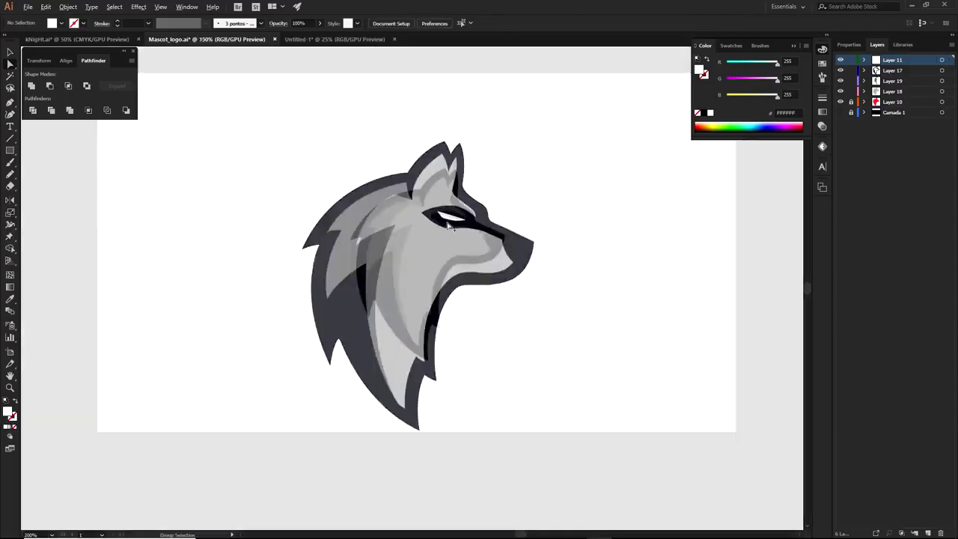
scroll(481, 263, up, 2)
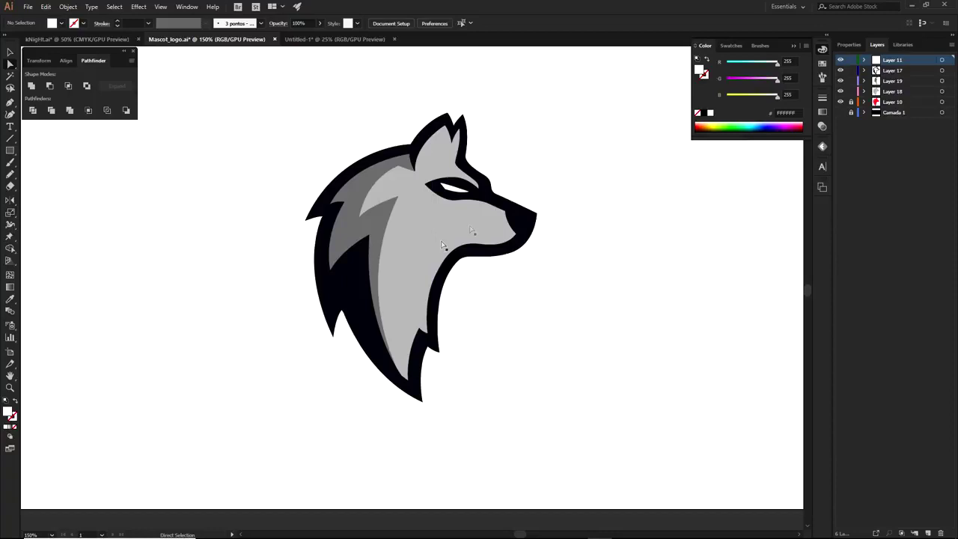
Add a layer above Layer 19 and start a white Pen path from the nose back along the muzzle to the jaw.
click(892, 80)
click(928, 533)
key(shift+c)
scroll(472, 242, up, 1)
key(p)
click(534, 231)
drag(423, 233, 364, 225)
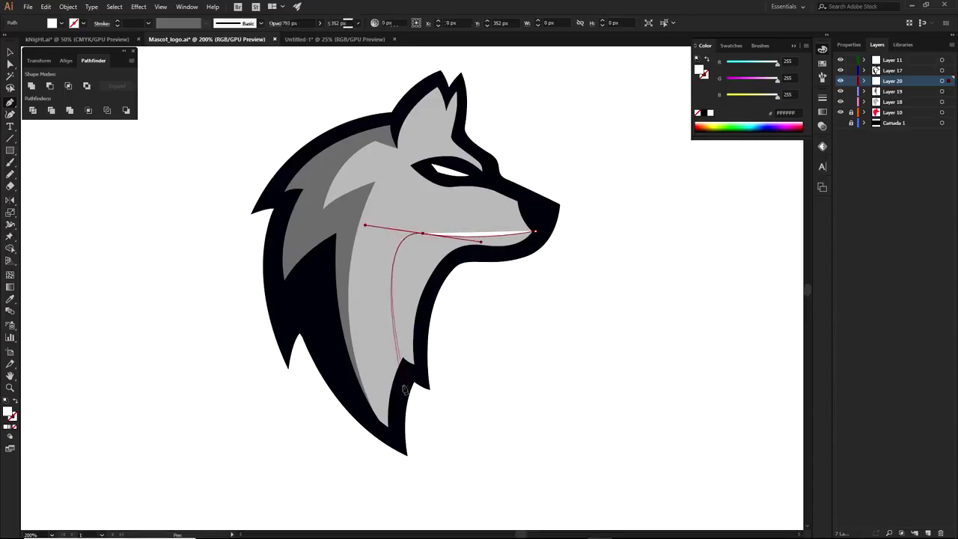
Continue the white path down the neck and back up along the black jaw outline to complete the wolf's underside.
drag(393, 413, 414, 372)
click(410, 371)
click(418, 373)
click(429, 290)
click(462, 255)
click(493, 253)
click(522, 252)
key(a)
click(628, 276)
scroll(633, 297, down, 2)
drag(636, 303, 606, 334)
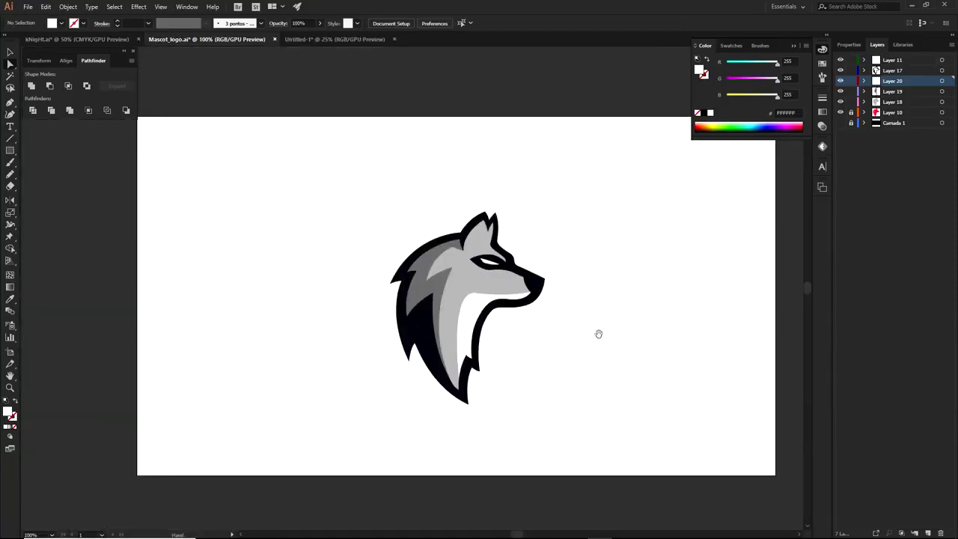
Select the entire grey wolf and move it beside the red reference wolf.
key(v)
drag(310, 201, 602, 459)
drag(464, 293, 627, 297)
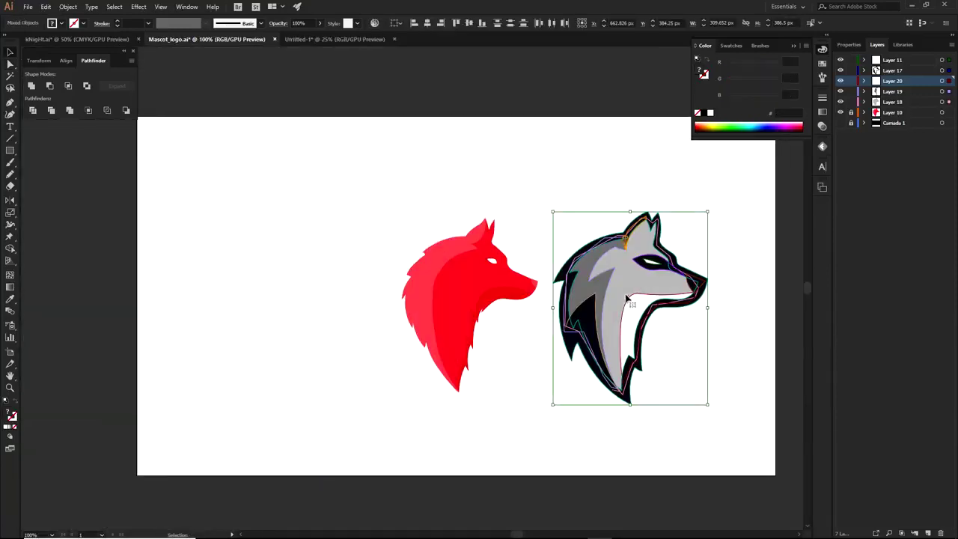
click(547, 237)
drag(530, 261, 470, 234)
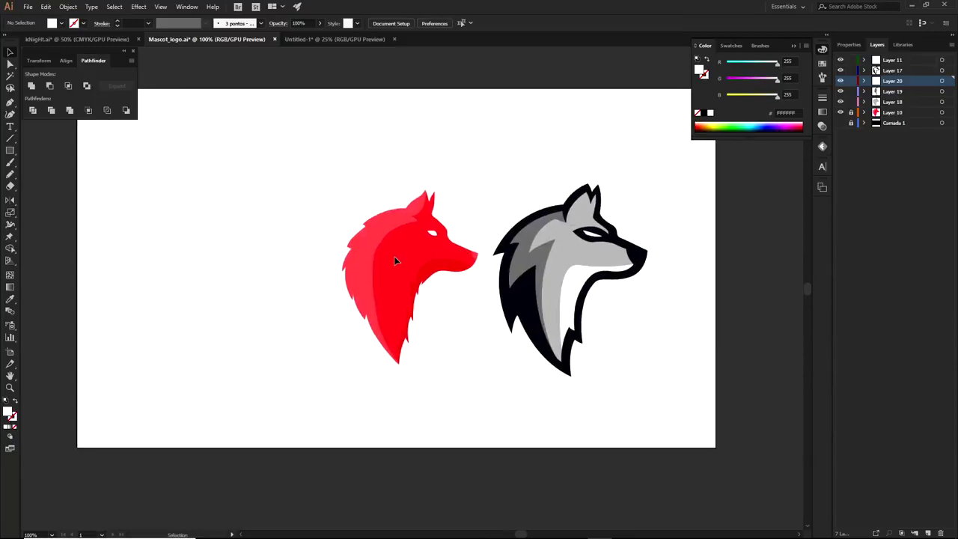
Pull the black neck detail shape out of the wolf to expose what lies beneath, and undo the move.
click(528, 245)
click(640, 371)
drag(502, 168, 619, 384)
click(616, 373)
key(s)
key(a)
drag(535, 292, 419, 371)
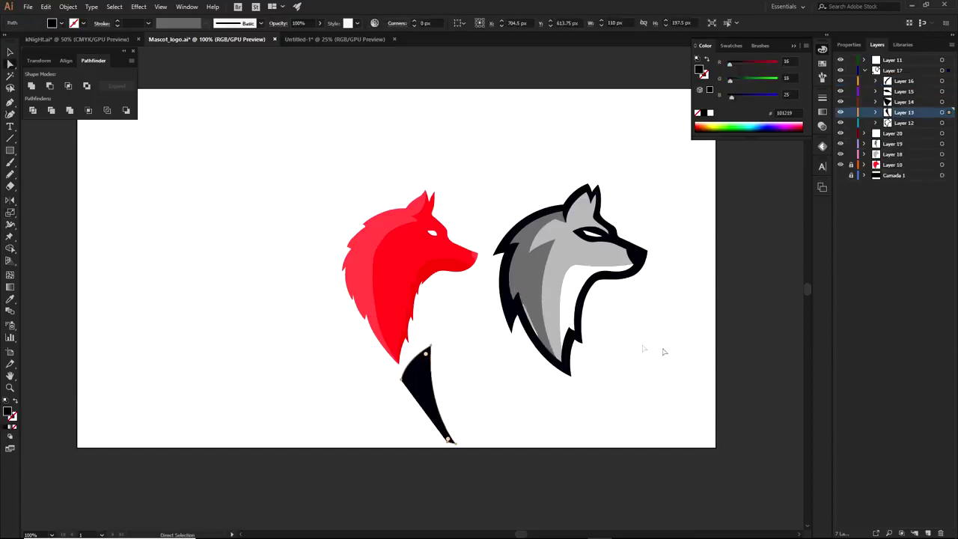
key(ctrl+z)
click(607, 381)
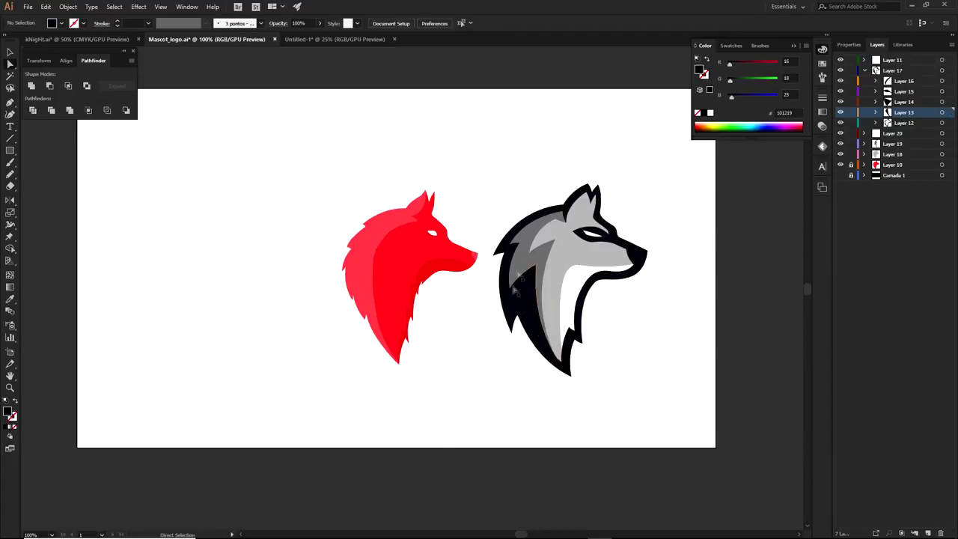
Pull the black eye patch off the wolf's head and undo the move.
scroll(584, 255, up, 2)
drag(594, 238, 636, 98)
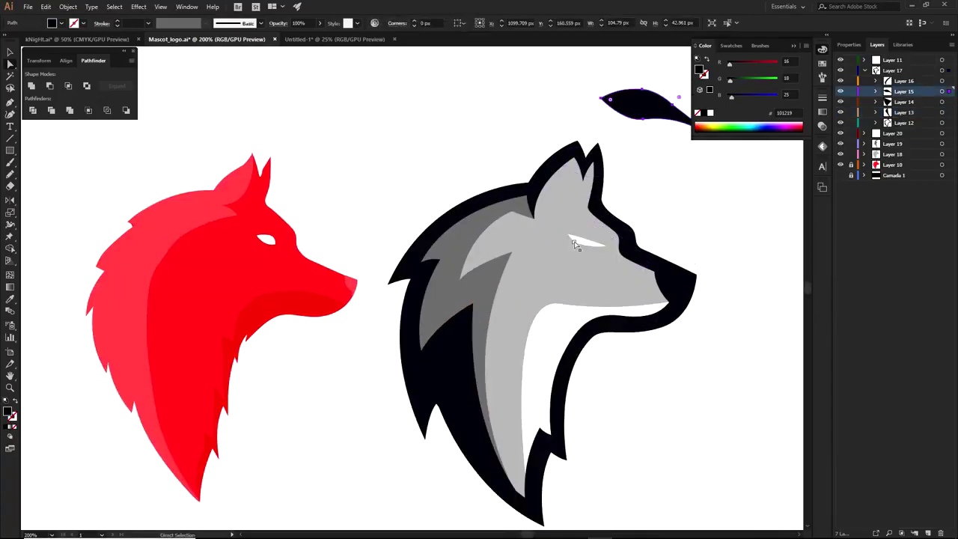
key(ctrl+z)
click(675, 195)
scroll(677, 196, down, 2)
drag(696, 241, 670, 273)
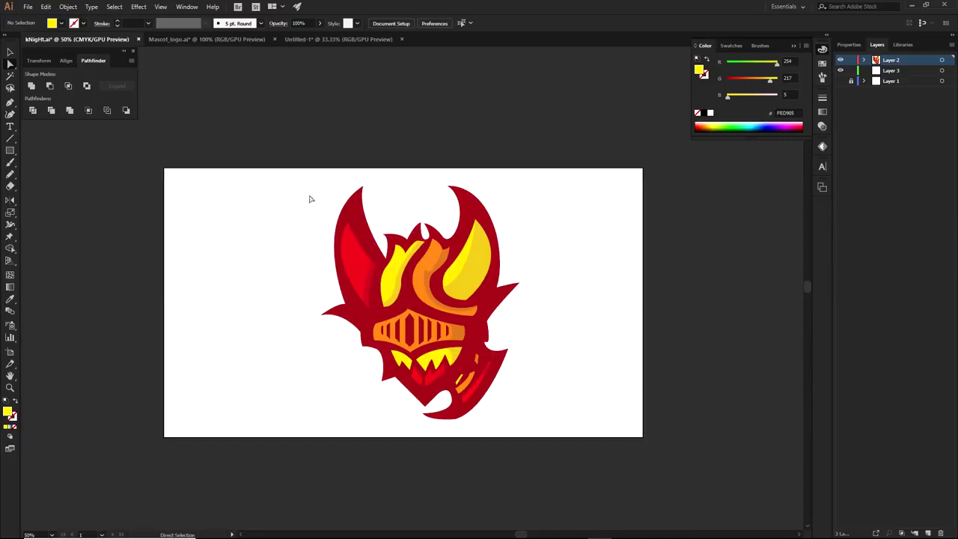
Select the knight mascot's dark red silhouette and examine its outline and inner shapes up close.
click(363, 211)
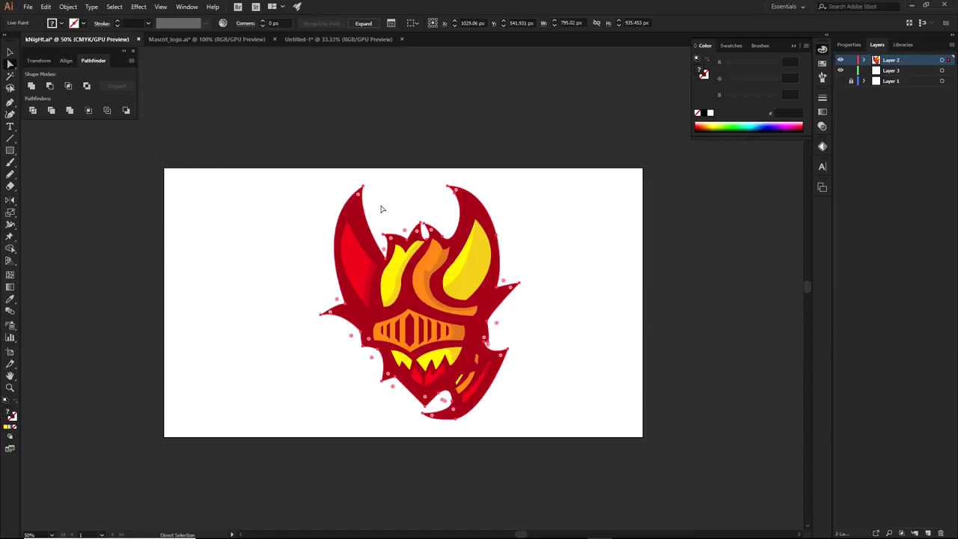
scroll(349, 262, up, 2)
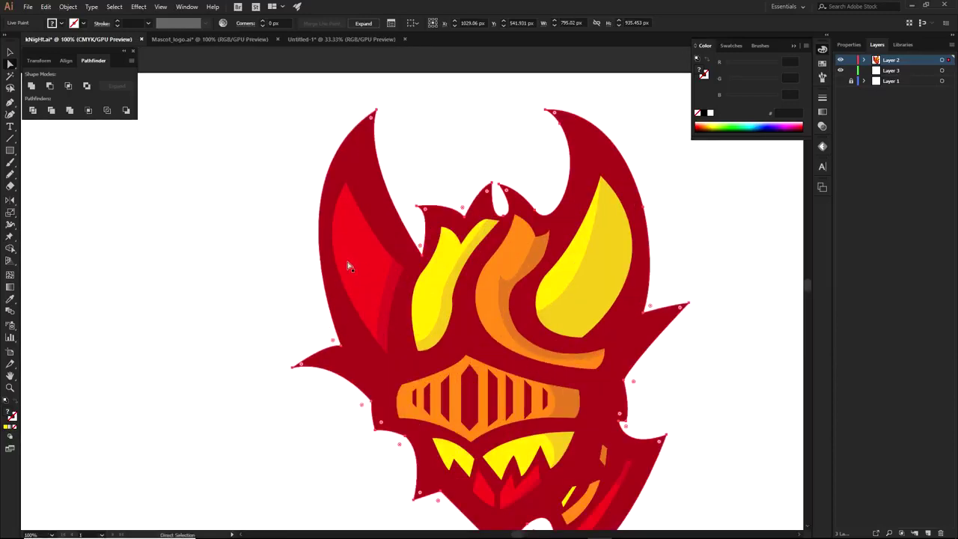
click(698, 250)
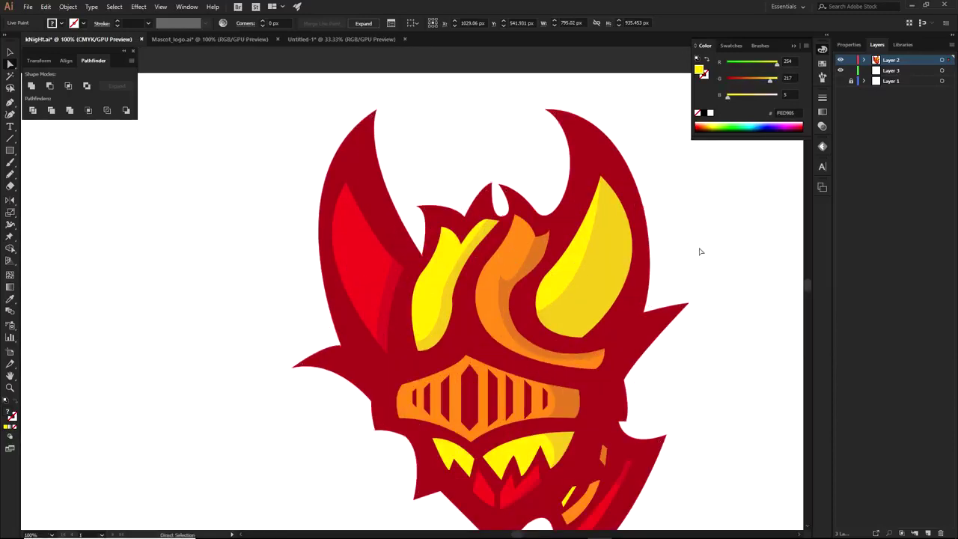
scroll(676, 295, down, 2)
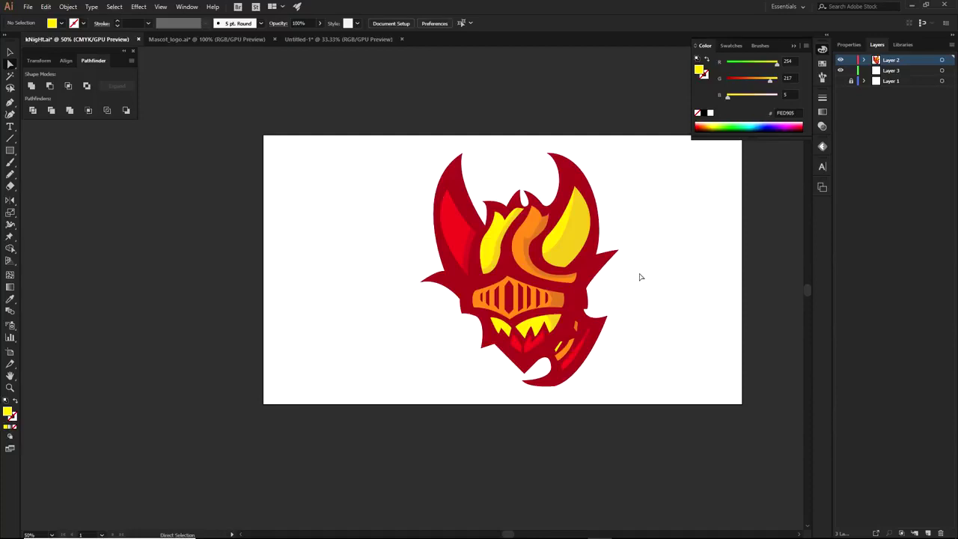
Expand Layer 2 and its Live Paint group, look through the paths, and collapse the group.
click(865, 60)
click(876, 165)
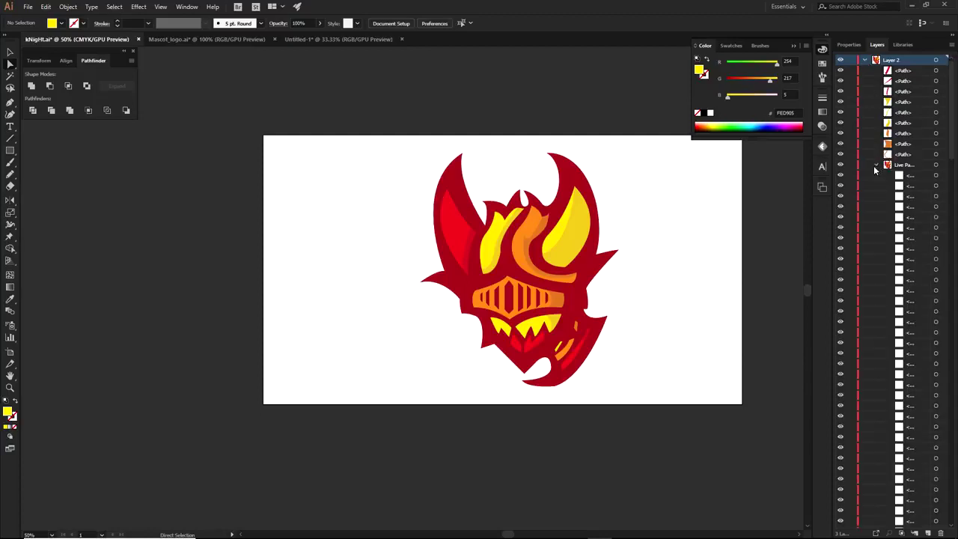
drag(953, 75, 949, 367)
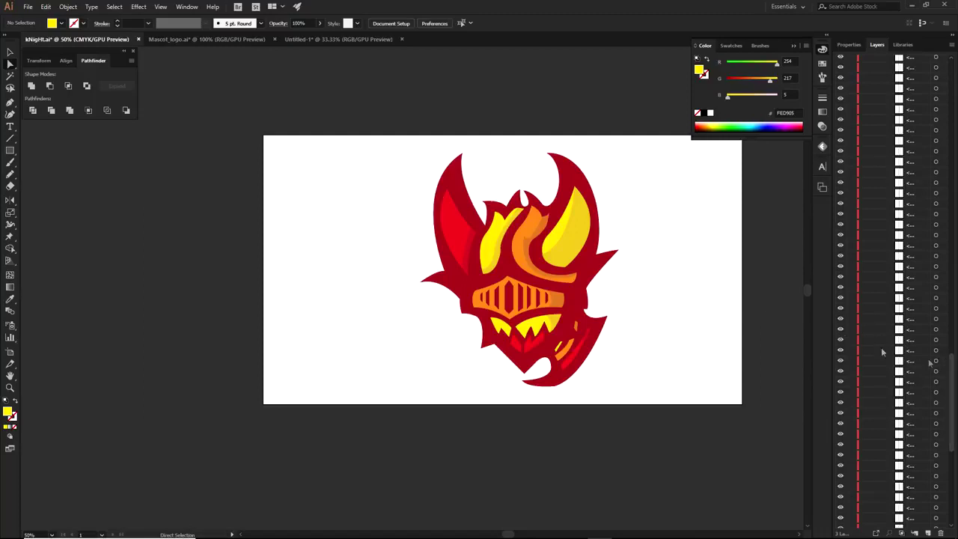
drag(950, 367, 949, 59)
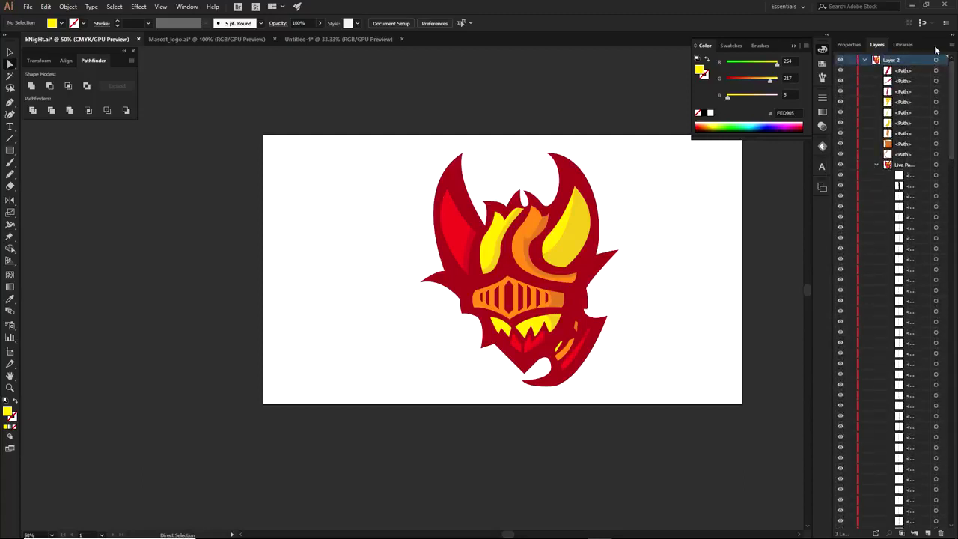
click(876, 165)
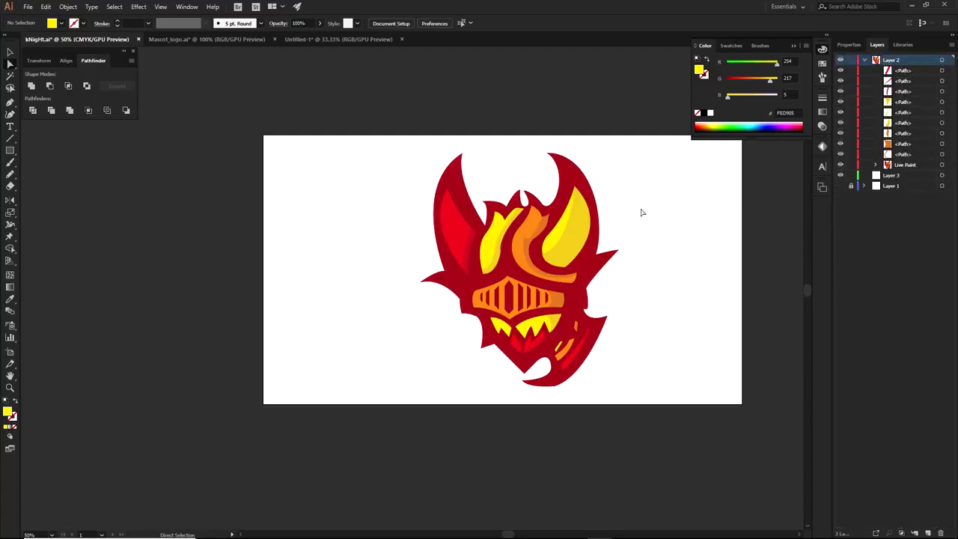
Pull the yellow and orange horn and flame shapes off the knight's helmet onto the blank area beside it.
scroll(583, 233, up, 1)
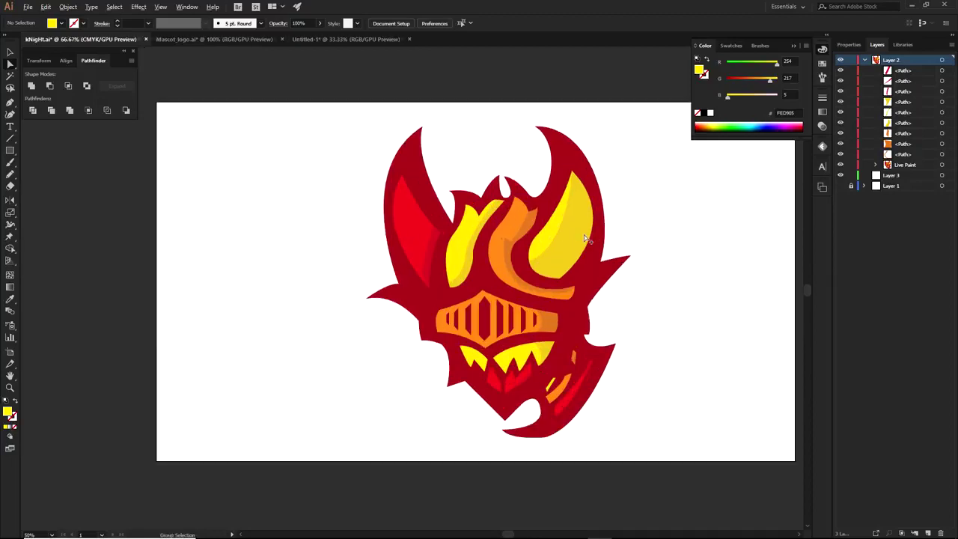
drag(577, 234, 749, 217)
drag(570, 251, 718, 206)
drag(525, 229, 681, 141)
drag(577, 219, 772, 282)
drag(510, 223, 689, 295)
drag(474, 229, 639, 129)
Separate the left horn's red shapes, the dark red silhouette and underlying helmet pieces, and undo the last move.
drag(415, 224, 273, 193)
drag(427, 241, 327, 234)
key(ctrl+z)
key(ctrl+z)
drag(398, 213, 139, 323)
drag(468, 246, 268, 418)
drag(410, 263, 306, 123)
drag(500, 237, 384, 109)
drag(533, 225, 753, 256)
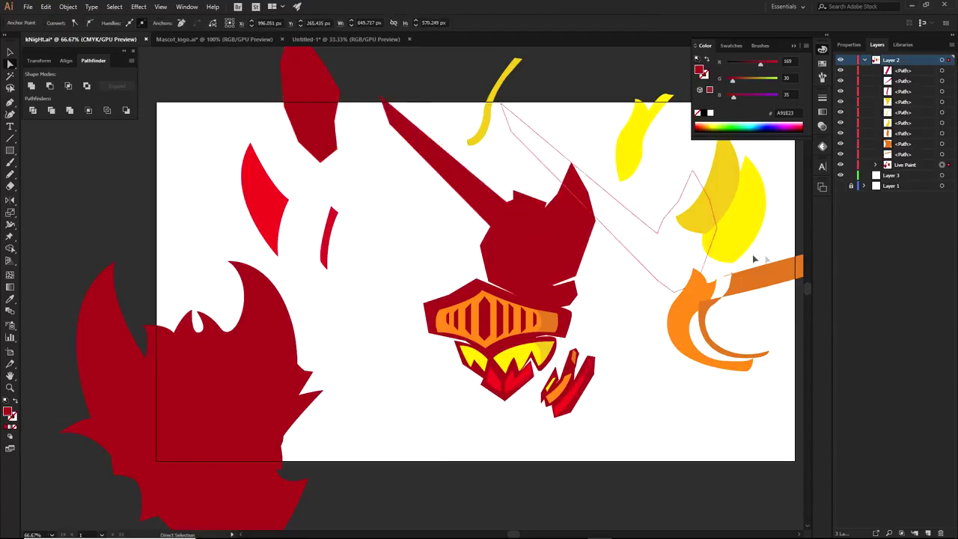
key(ctrl+z)
Pull the remaining dark red helmet pieces away from around the orange visor.
drag(553, 241, 737, 242)
drag(518, 233, 558, 101)
drag(549, 306, 646, 180)
drag(522, 302, 696, 199)
drag(490, 317, 504, 219)
drag(486, 322, 517, 238)
Move the narrow dark red strips off the orange visor and spread them out above it.
click(516, 257)
scroll(491, 292, up, 2)
drag(492, 293, 589, 216)
drag(465, 340, 390, 185)
click(466, 296)
key(Delete)
key(Delete)
click(472, 310)
drag(473, 337, 454, 172)
drag(480, 337, 498, 235)
click(555, 281)
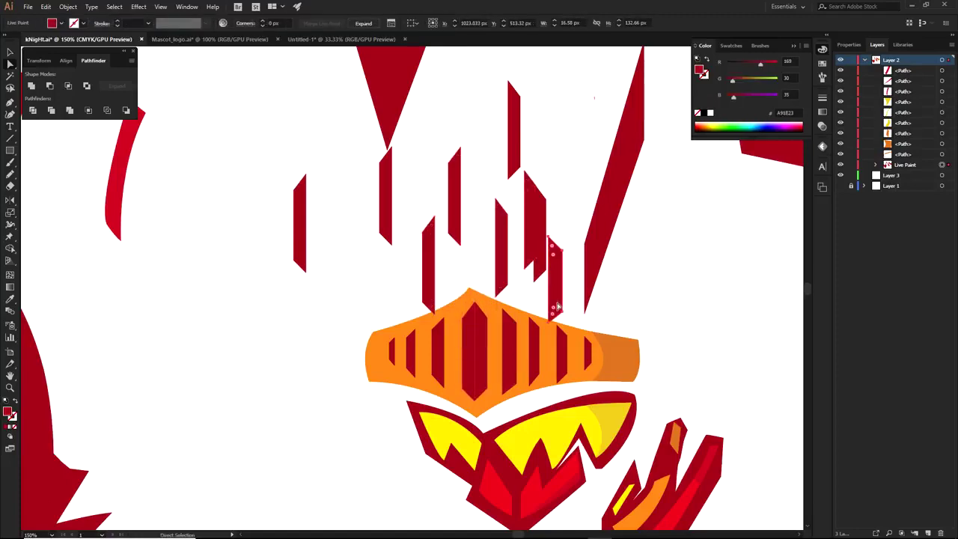
Pull out the small bar at the visor's outer end and undo the last two moves.
click(563, 321)
click(588, 359)
drag(588, 358, 637, 301)
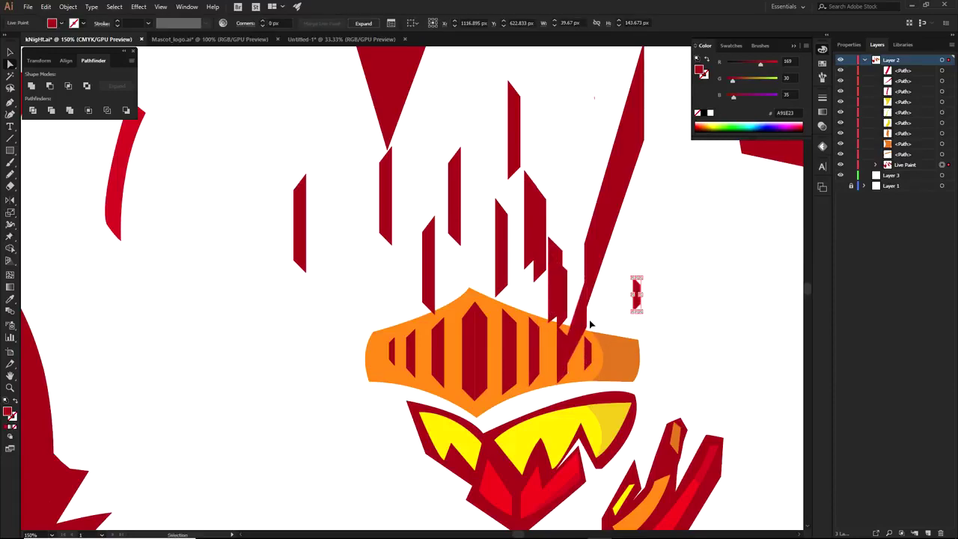
key(ctrl+z)
key(ctrl+z)
scroll(599, 333, down, 2)
scroll(594, 390, up, 2)
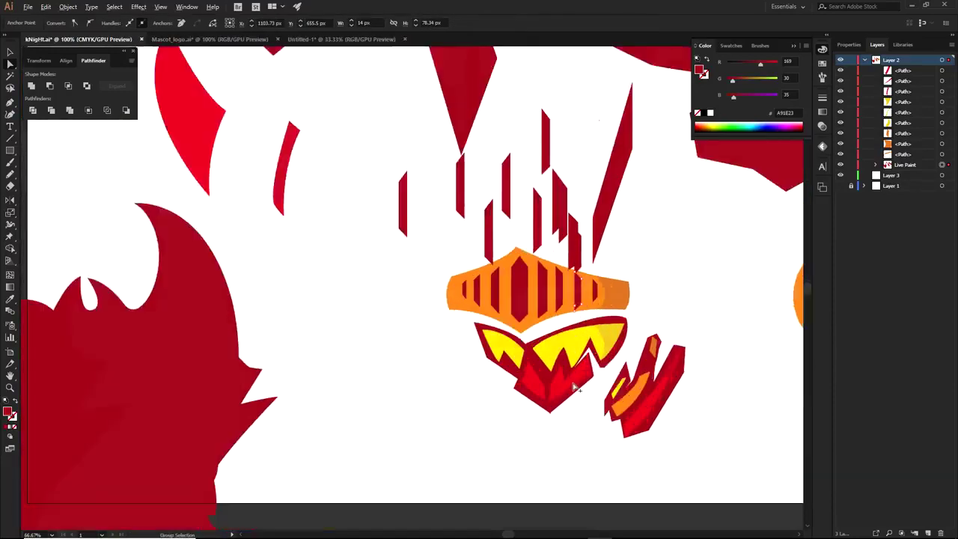
Move the large yellow mouth shape out beside the others, select all the artwork to show its paths, and deselect it.
click(513, 378)
drag(512, 326, 315, 387)
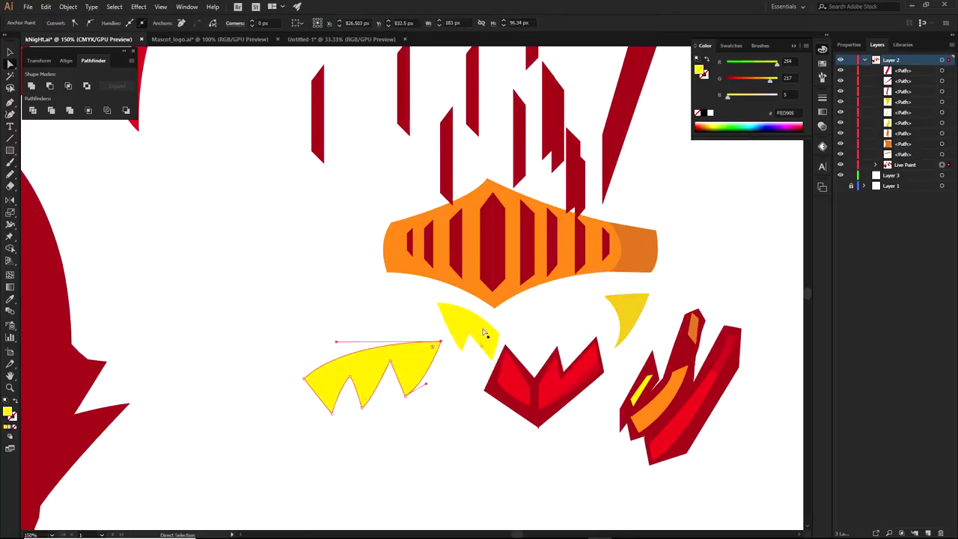
scroll(479, 407, down, 4)
key(ctrl+a)
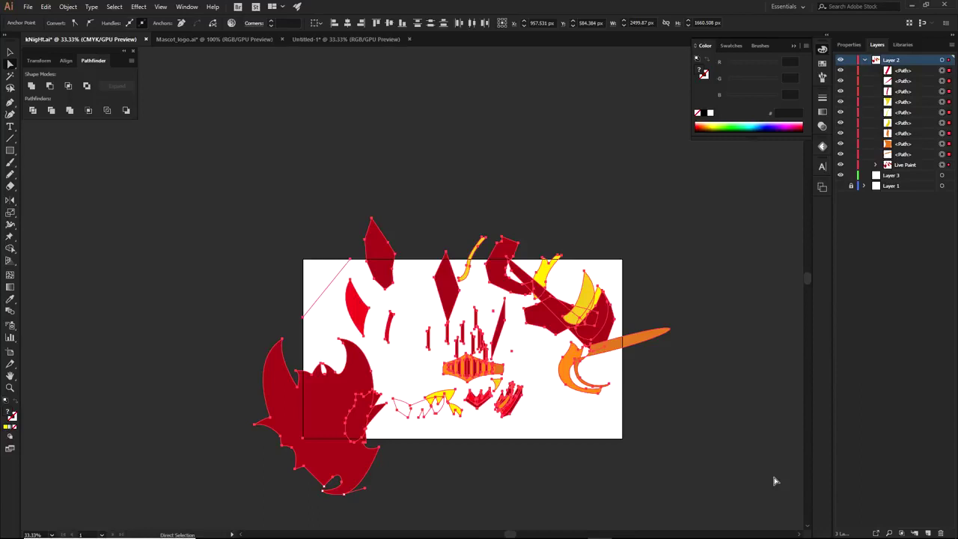
click(774, 480)
Undo the moves until all the knight's pieces are reassembled, and clear the selection.
drag(440, 396, 476, 385)
drag(480, 342, 473, 367)
drag(447, 333, 463, 363)
drag(498, 329, 471, 337)
drag(447, 288, 464, 326)
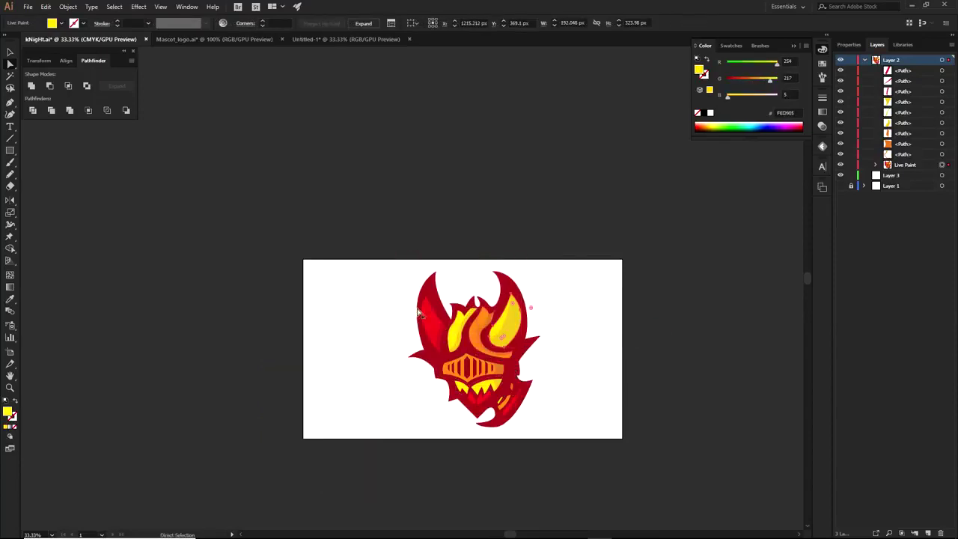
scroll(417, 312, up, 2)
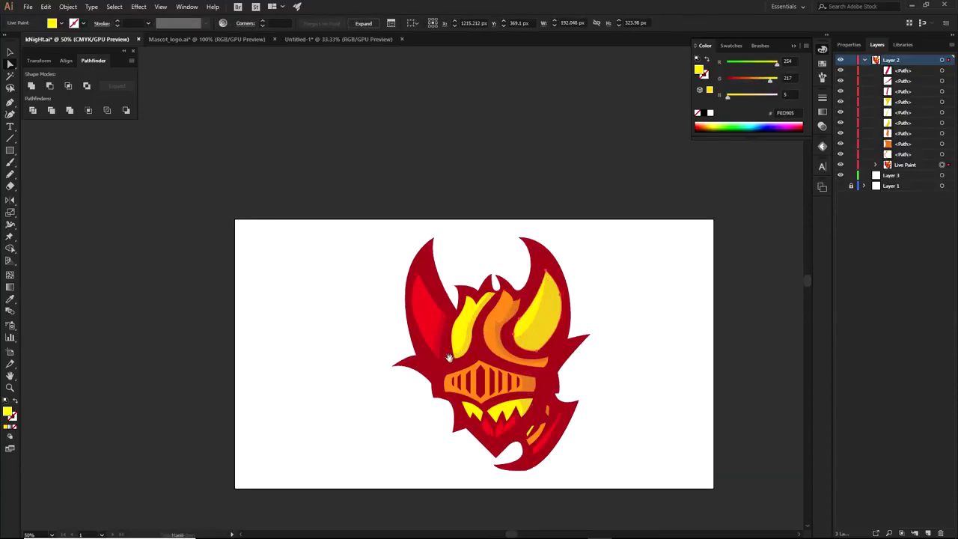
click(651, 361)
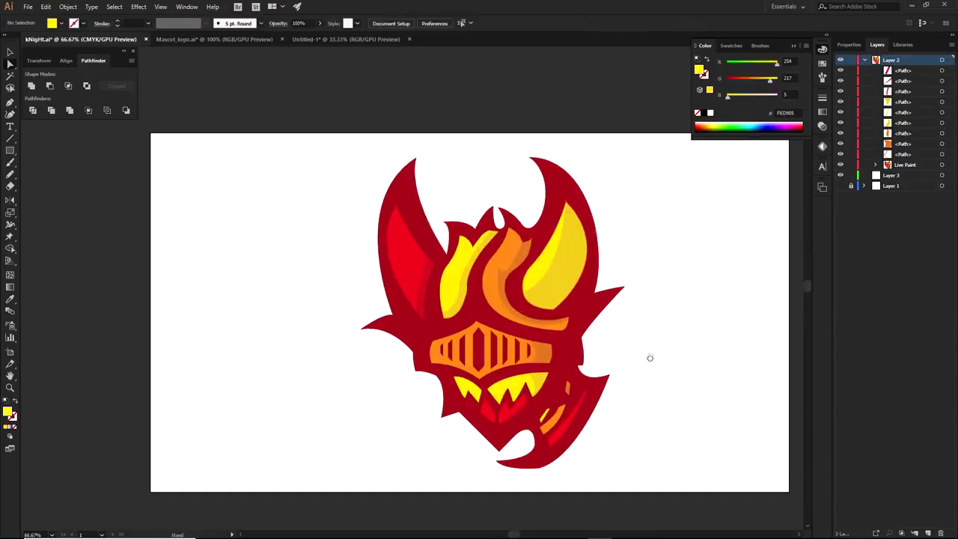
scroll(648, 351, down, 1)
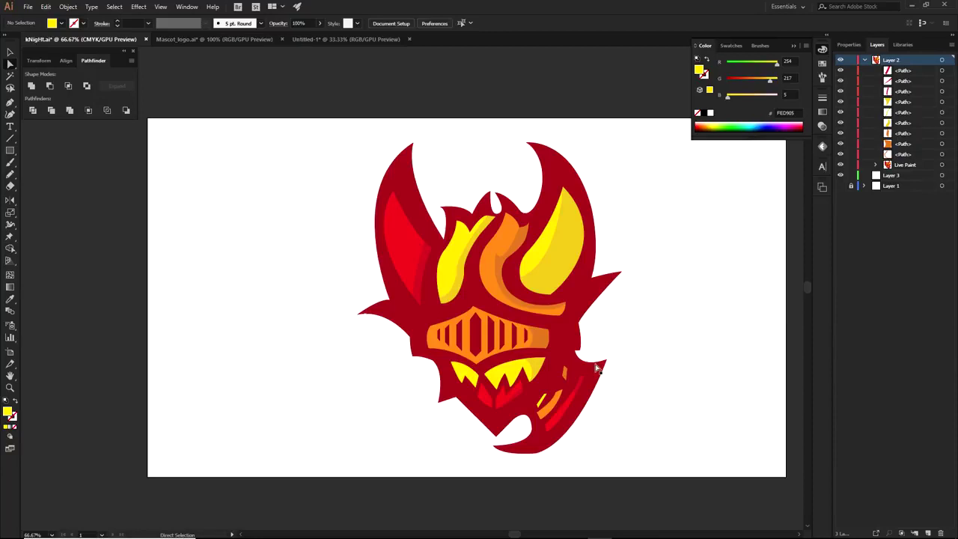
scroll(587, 369, up, 1)
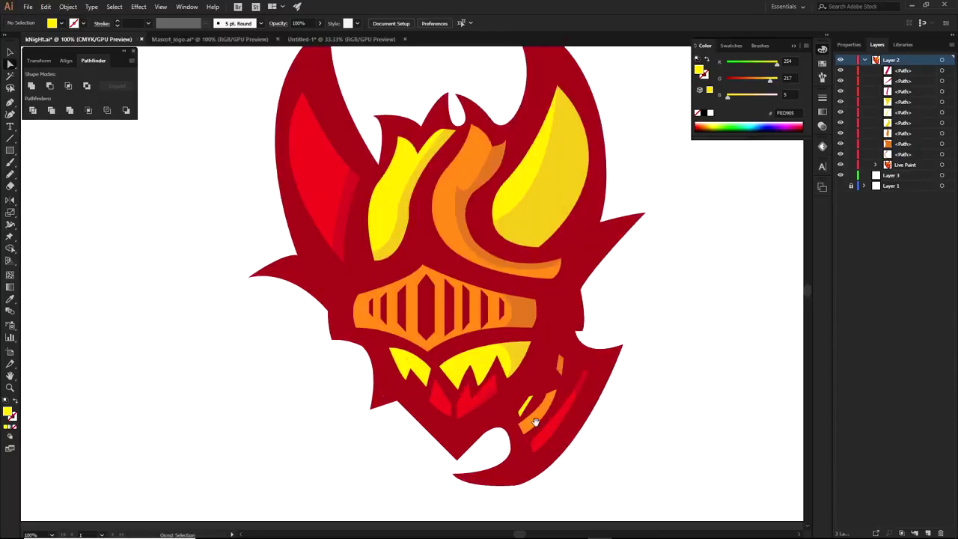
drag(535, 424, 573, 375)
drag(691, 307, 598, 377)
key(p)
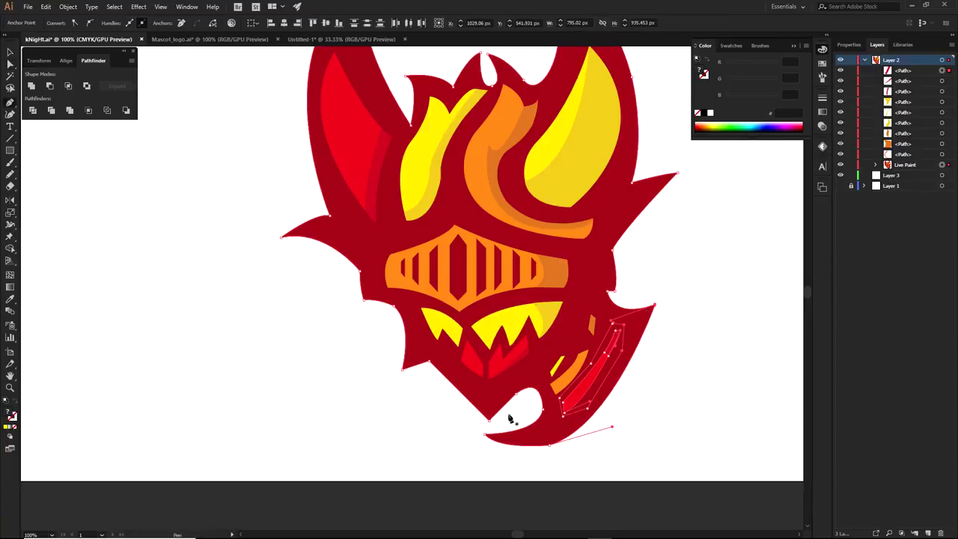
click(503, 416)
click(638, 266)
click(776, 356)
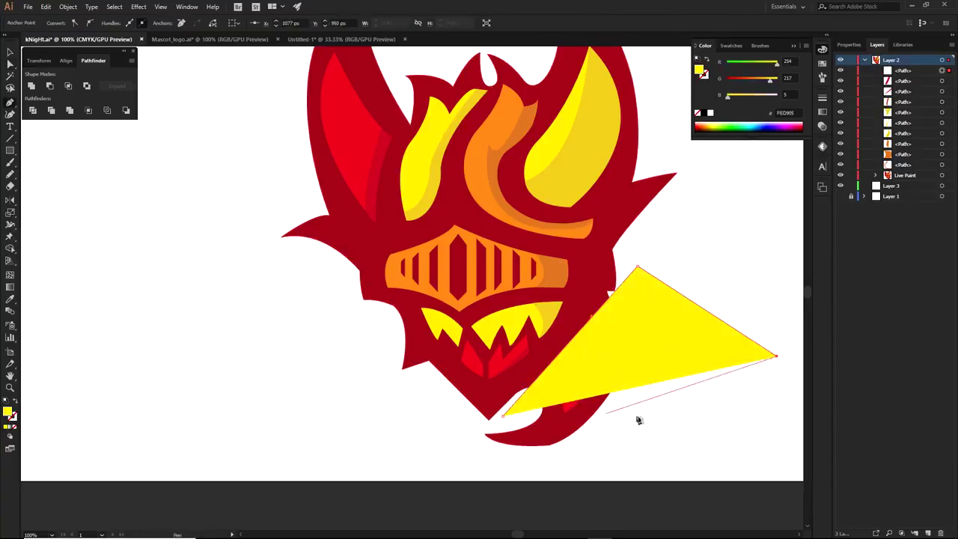
click(15, 425)
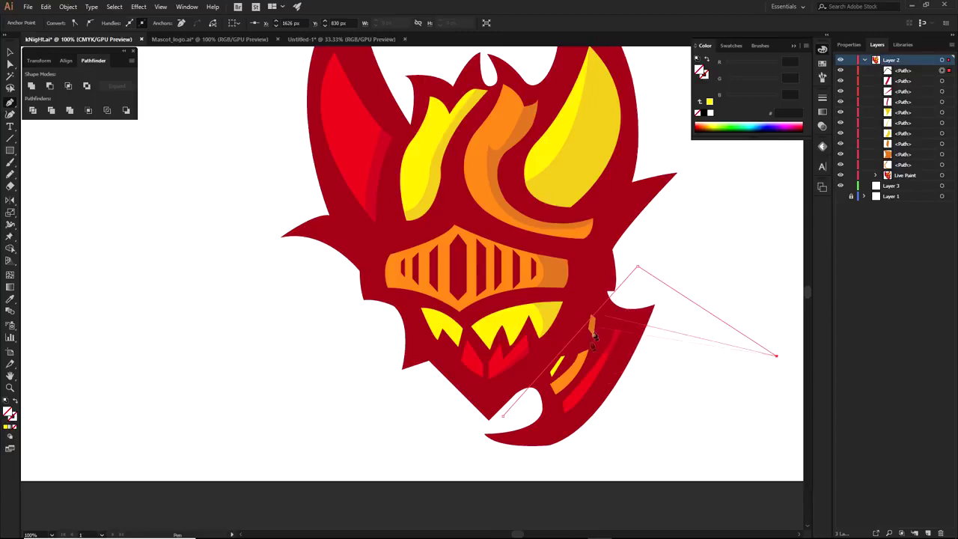
ctrl+click(664, 362)
click(714, 314)
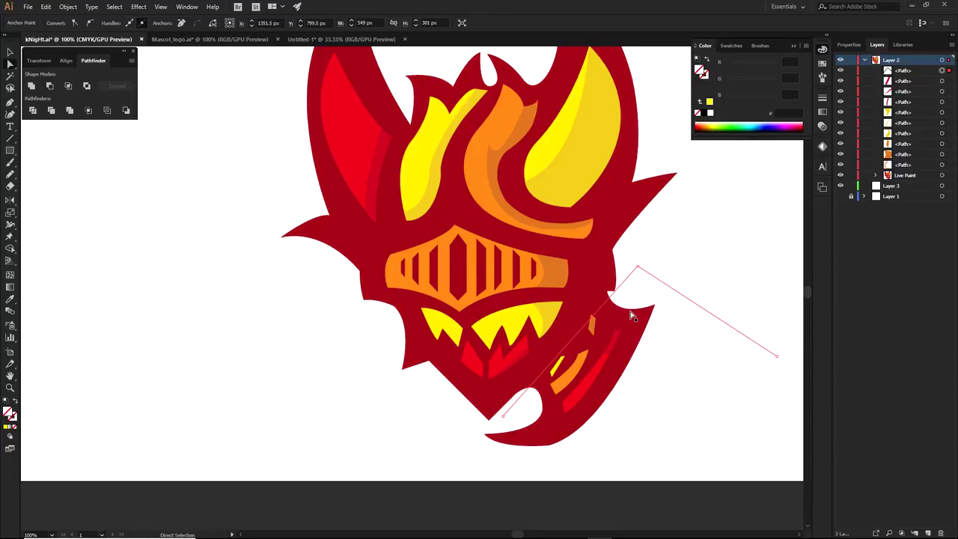
key(Delete)
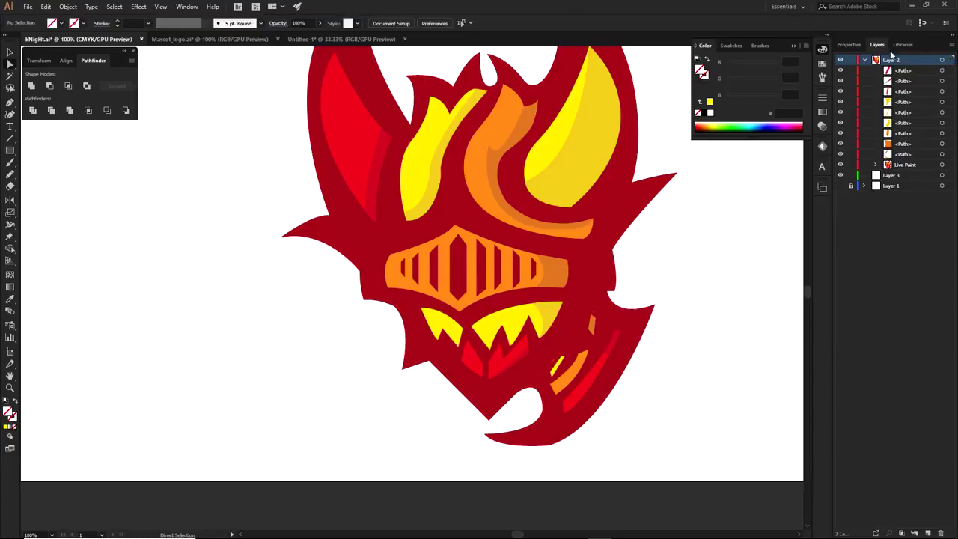
Collapse and lock Layer 2, which holds the knight artwork, and add a new layer above it.
click(864, 61)
click(851, 60)
click(928, 532)
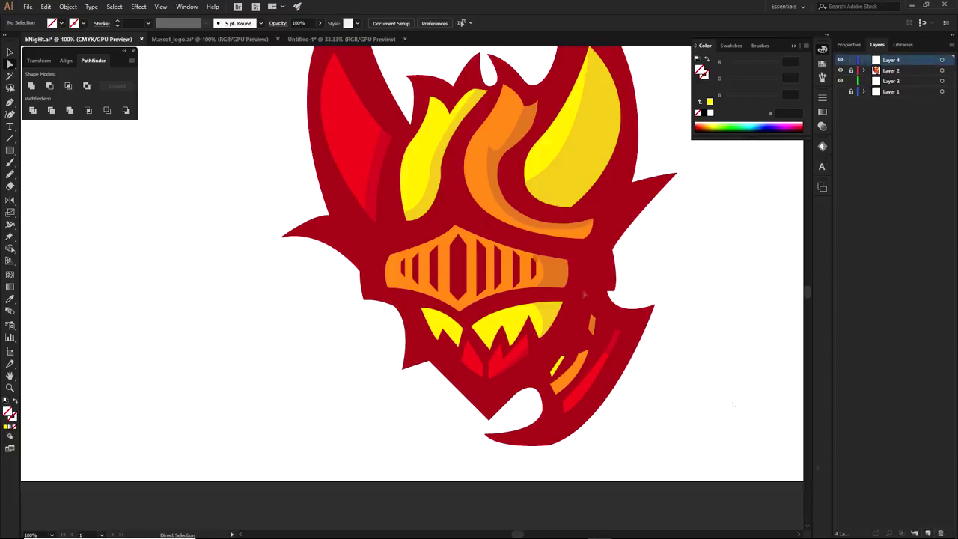
Start a Pen outline on the new layer around the small teardrop gap at the centre of the knight's crest.
key(p)
drag(548, 82, 529, 277)
key(ctrl+plus)
key(ctrl+plus)
click(530, 274)
drag(511, 206, 497, 146)
click(510, 205)
drag(456, 274, 449, 307)
Continue the outline along the crest tufts and up the inner edge of the red horn to its tip.
mouse_move(361, 253)
mouse_down()
mouse_move(294, 261)
mouse_move(499, 239)
mouse_up()
click(361, 252)
drag(507, 334, 499, 371)
click(507, 334)
key(ctrl+minus)
key(ctrl+minus)
drag(462, 184, 472, 154)
drag(454, 216, 458, 238)
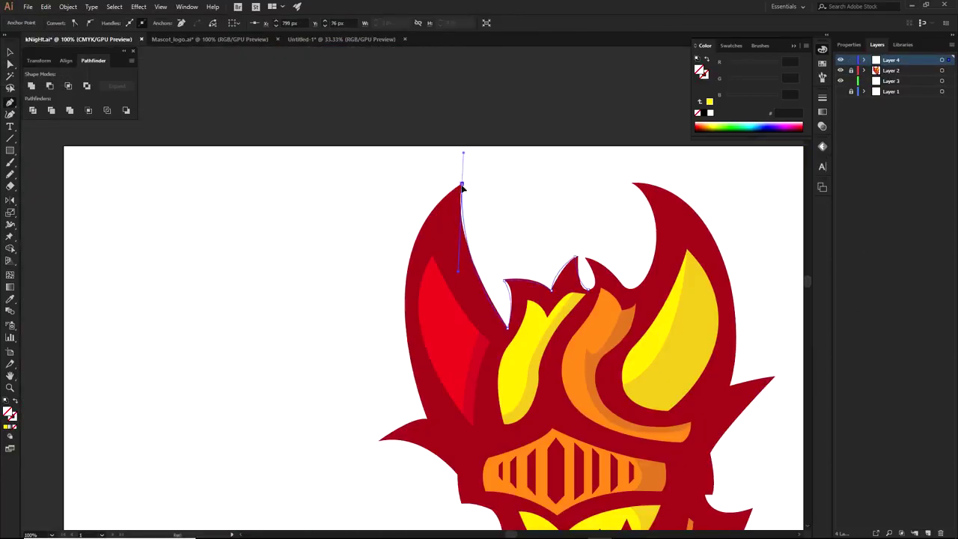
click(462, 184)
Trace the outline down the red horn's outer edge and around the side spike to the helmet's edge.
drag(461, 184, 477, 124)
drag(440, 357, 460, 386)
drag(425, 334, 374, 171)
click(441, 357)
drag(391, 377, 385, 395)
click(392, 377)
drag(472, 412, 495, 451)
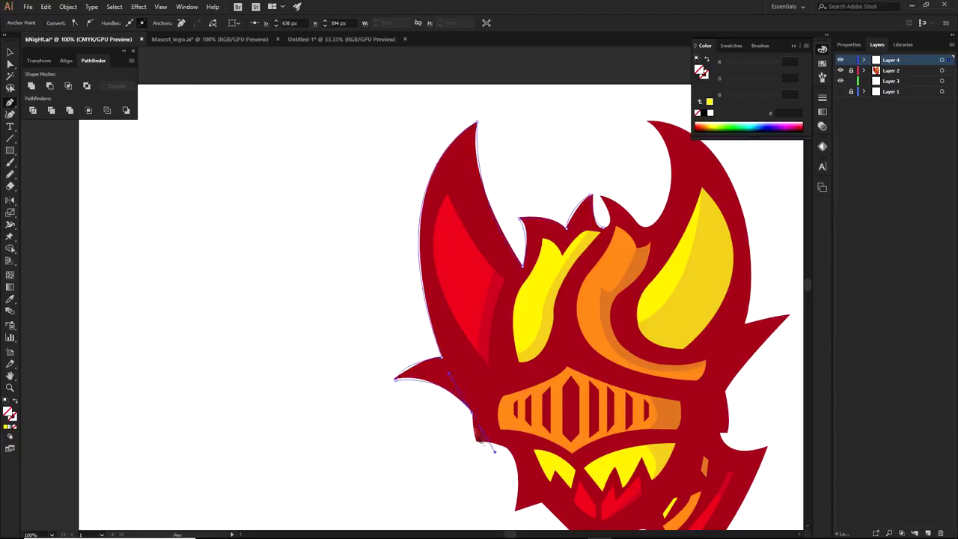
Trace the stepped helmet edge below the spike on the red horn's side down to the start of the jaw.
key(ctrl+plus)
key(ctrl+plus)
ctrl+click(383, 331)
drag(384, 331, 393, 345)
drag(524, 419, 450, 295)
drag(480, 338, 484, 359)
click(481, 338)
drag(538, 378, 500, 247)
Trace the curved jaw edge, the jaw's pointed corner and the straight edge down to the chin tip.
click(479, 227)
drag(493, 351, 466, 446)
click(492, 351)
click(546, 335)
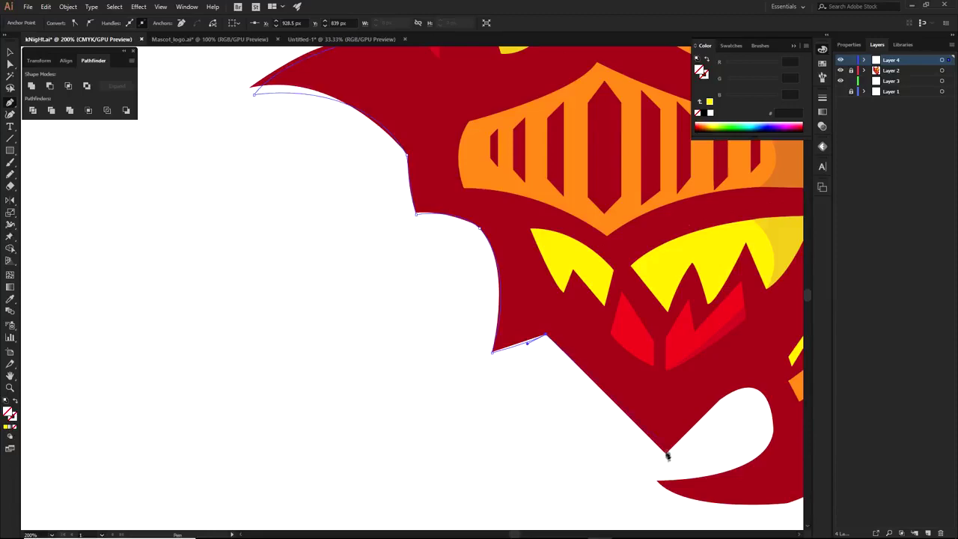
click(666, 453)
Continue the outline from the chin up the opposite side of the face and around the spike below the yellow horn.
key(ctrl+minus)
key(ctrl+minus)
key(ctrl+equal)
drag(673, 258, 663, 226)
click(674, 258)
drag(772, 146, 731, 212)
click(672, 271)
drag(605, 280, 575, 294)
click(605, 280)
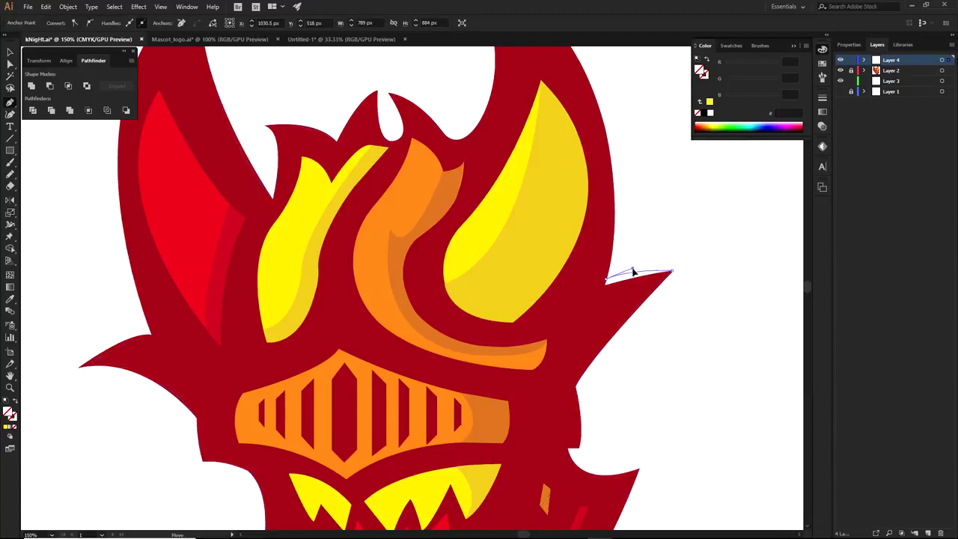
Trace the outer edge of the yellow horn with one long curve ending at the horn's tip.
key(ctrl+minus)
drag(527, 134, 417, 124)
ctrl+click(635, 143)
ctrl+click(526, 133)
drag(635, 143, 665, 162)
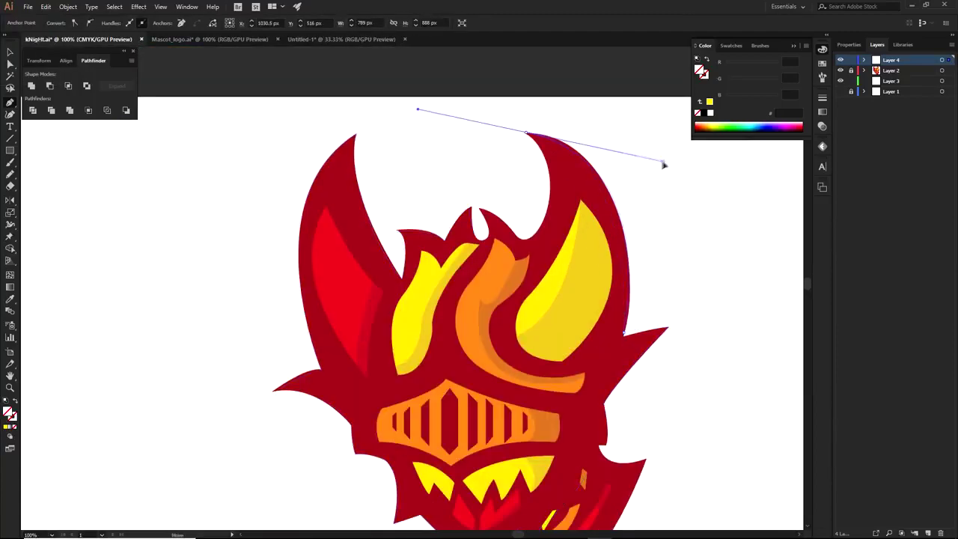
click(526, 133)
Trace the yellow horn's inner edge and the adjoining crest tuft, close the outline at its start, and deselect it.
scroll(536, 229, up, 1)
drag(517, 246, 434, 320)
click(518, 246)
scroll(480, 199, up, 1)
drag(417, 198, 327, 184)
click(417, 197)
drag(427, 294, 375, 309)
key(a)
scroll(473, 178, down, 4)
click(638, 228)
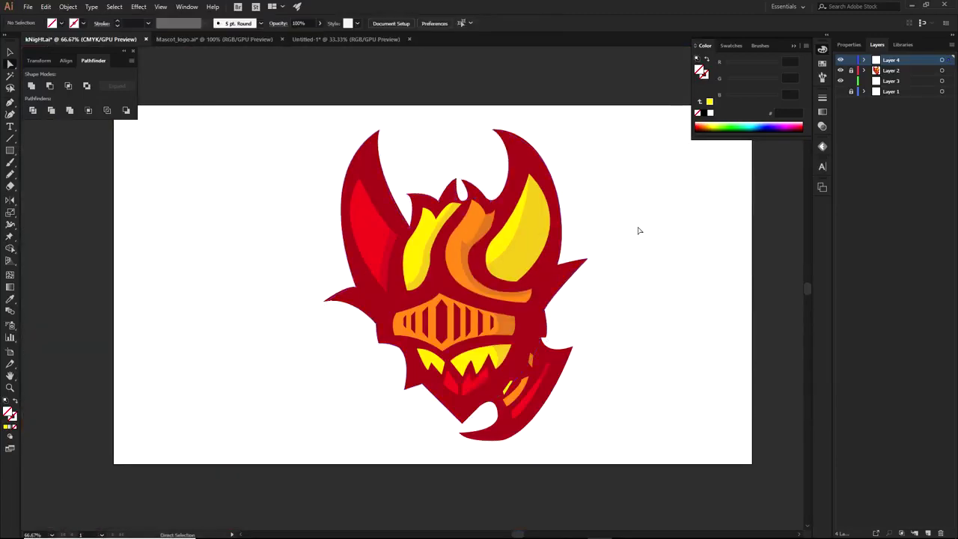
Select the traced outline, move it out beside the knight, and undo the move.
click(512, 190)
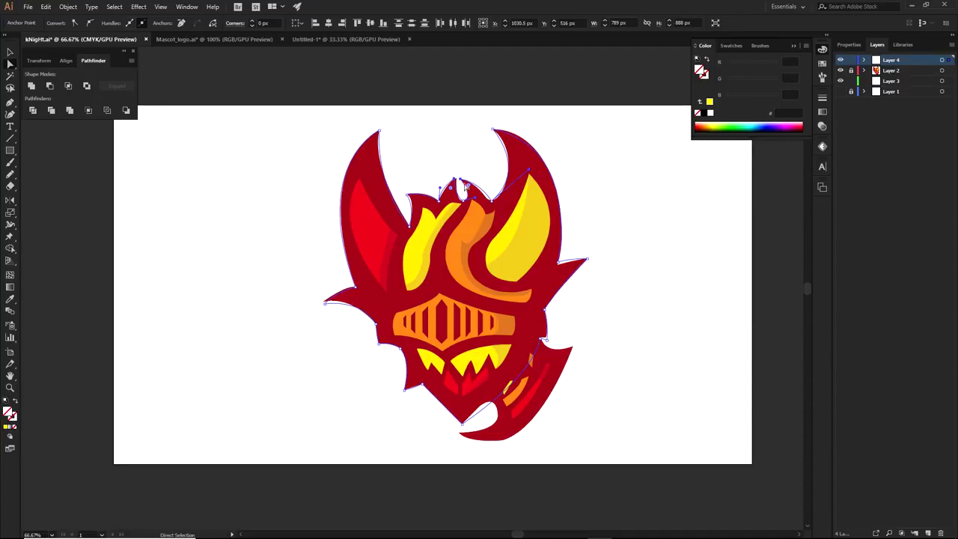
scroll(419, 221, up, 2)
scroll(420, 238, down, 2)
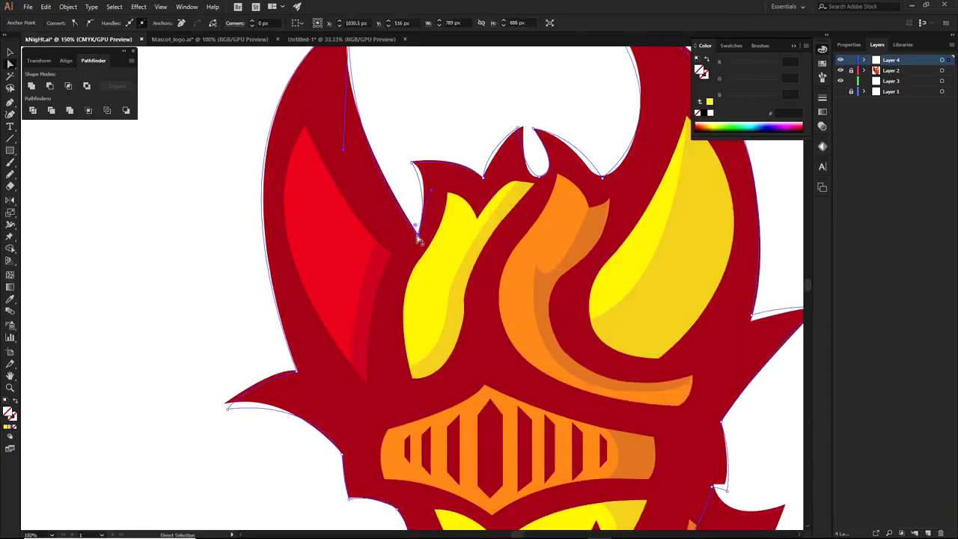
drag(500, 209, 274, 236)
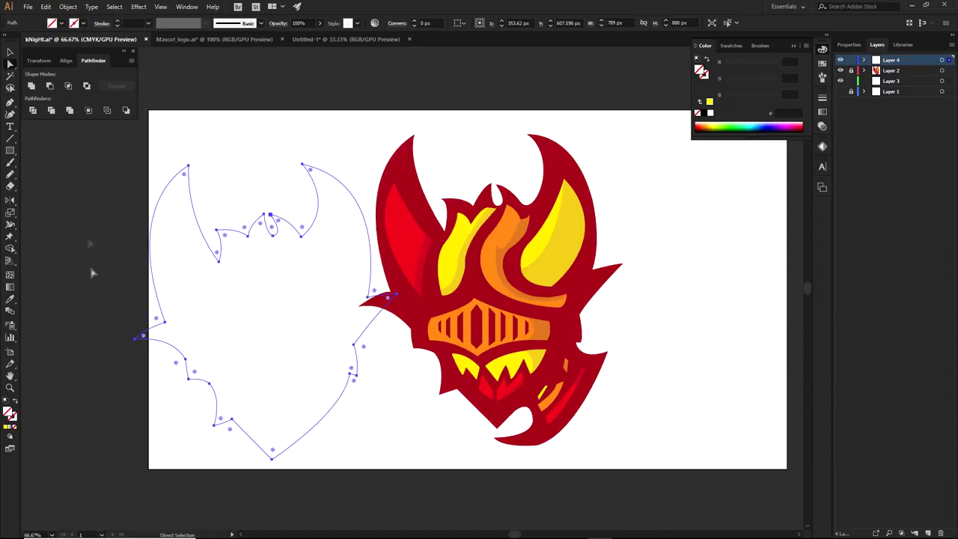
key(ctrl+z)
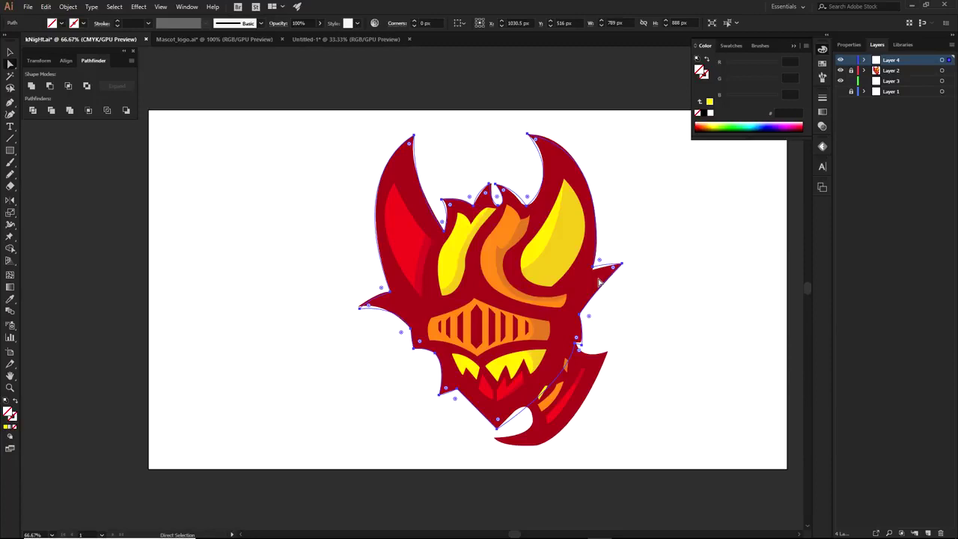
Fill the traced head outline with solid yellow, clear the selection, and hide Layer 4.
click(6, 427)
key(ctrl+shift+a)
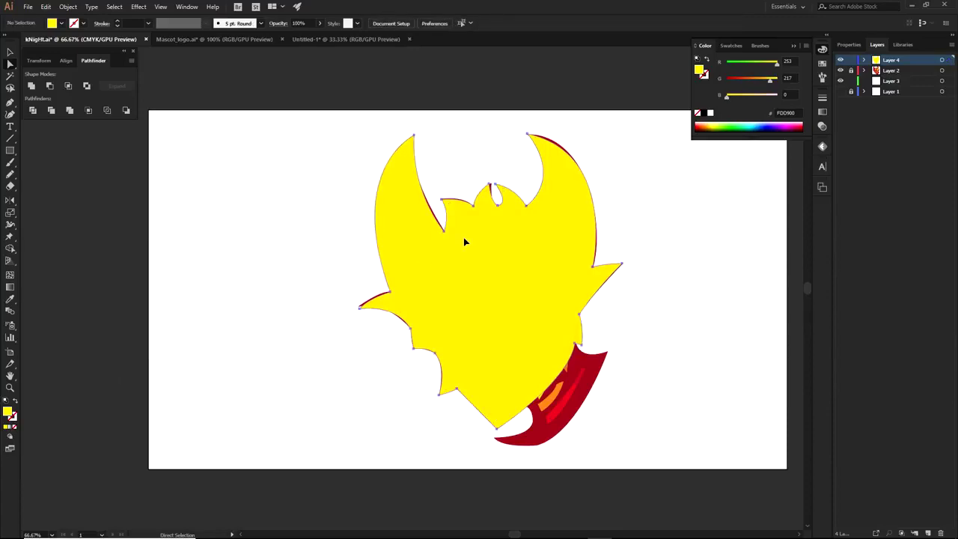
click(463, 237)
click(839, 60)
drag(623, 241, 666, 277)
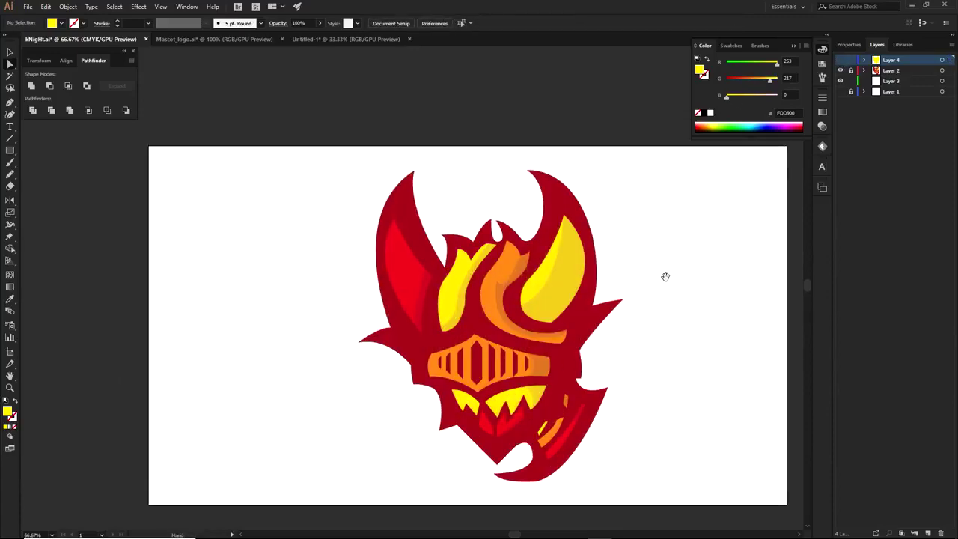
Unlock Layer 2 and select the yellow horn's darker shading shape together with the yellow base shape beneath it.
scroll(528, 299, up, 3)
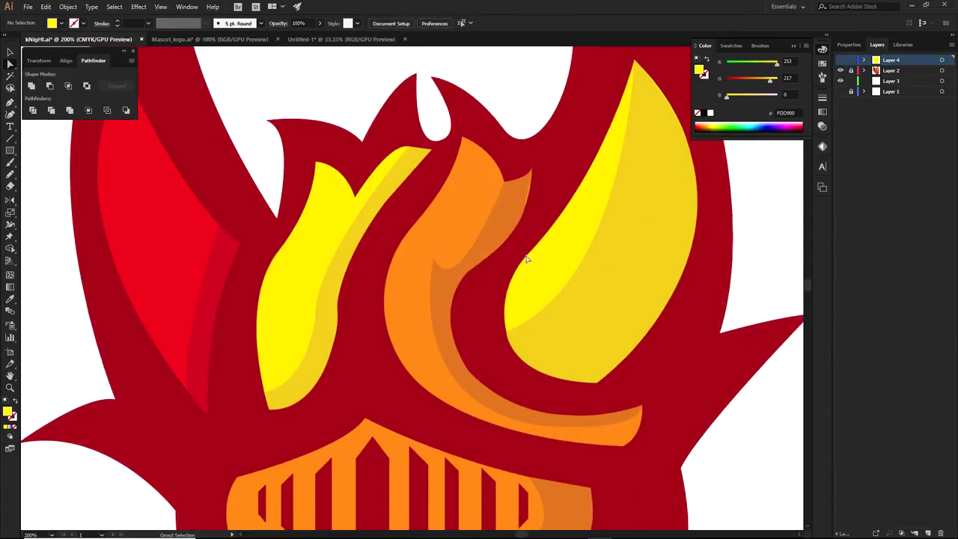
key(ctrl+1)
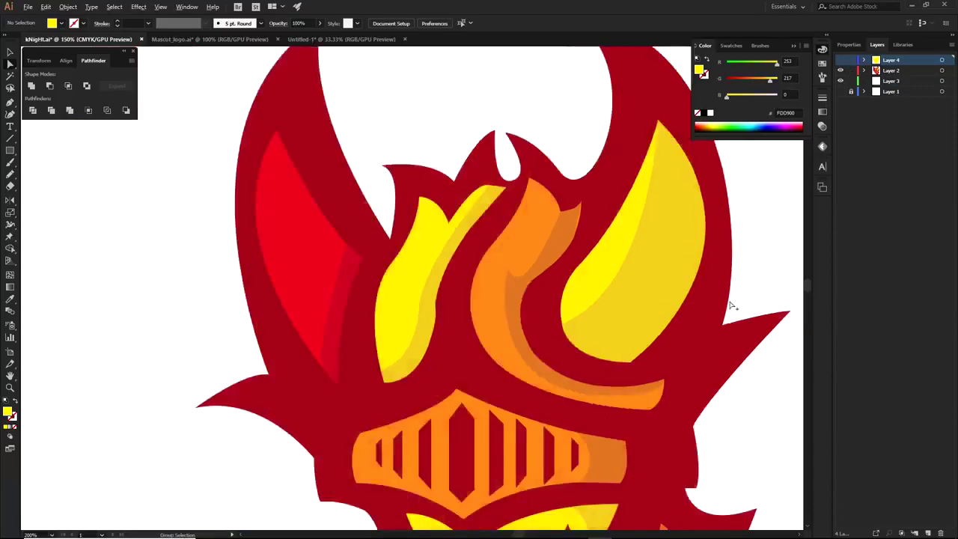
click(559, 345)
scroll(559, 344, up, 11)
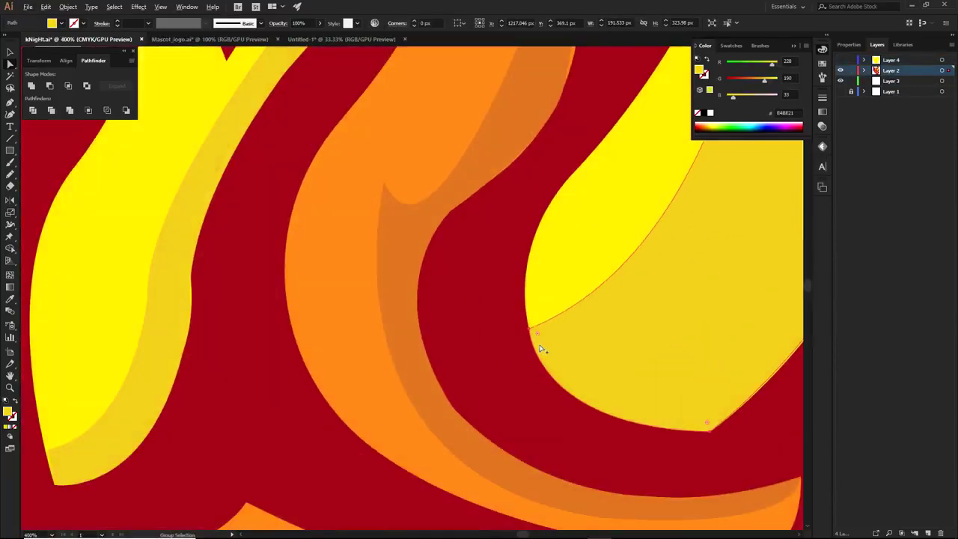
shift+click(590, 373)
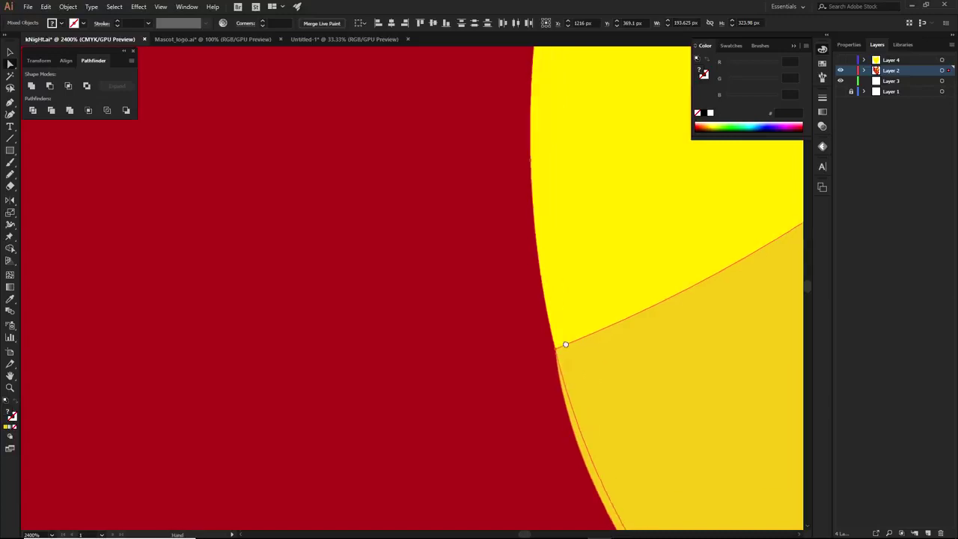
Examine closely how the edges of the yellow horn's shading shape line up with the base shape and the dark red outline.
scroll(592, 378, down, 2)
scroll(475, 229, up, 2)
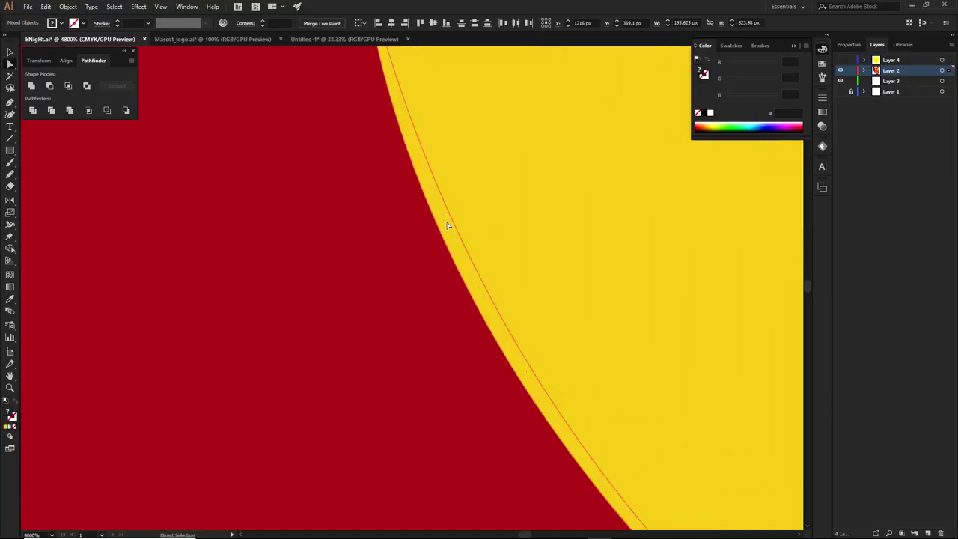
scroll(491, 185, down, 5)
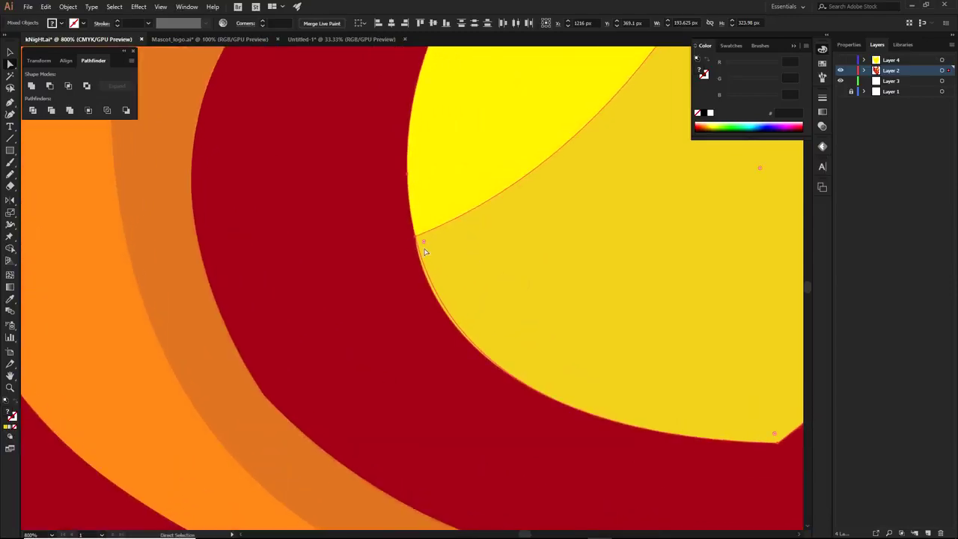
scroll(364, 224, down, 3)
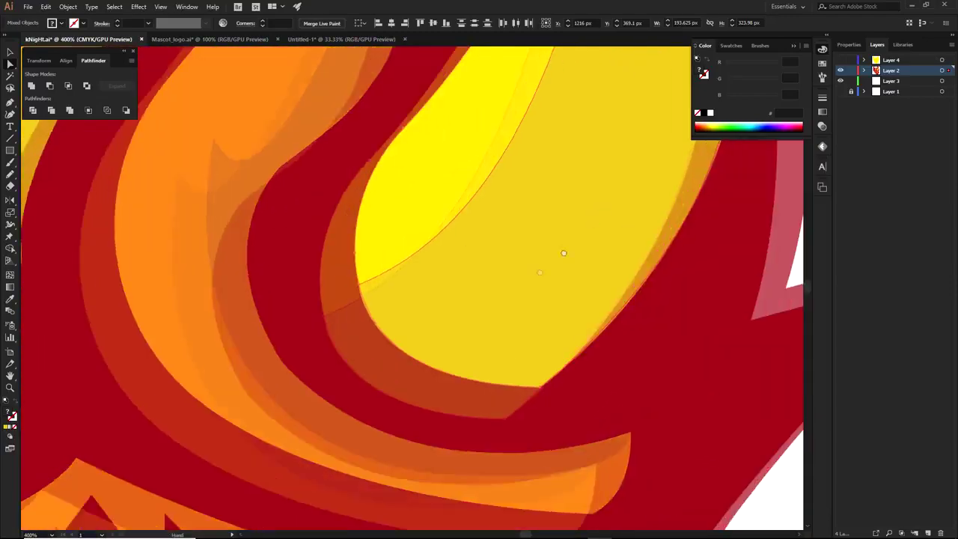
scroll(565, 386, up, 4)
scroll(536, 350, down, 3)
scroll(577, 257, up, 5)
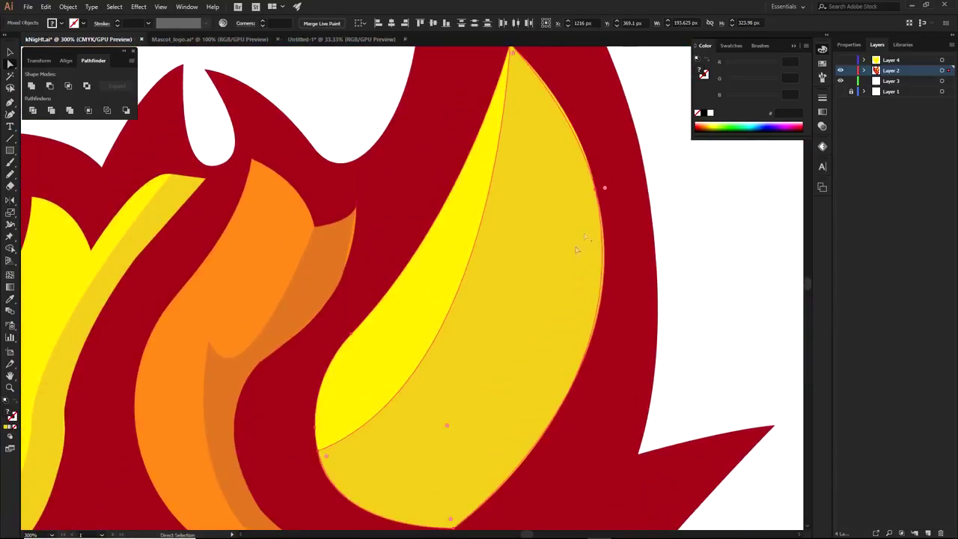
scroll(606, 297, down, 4)
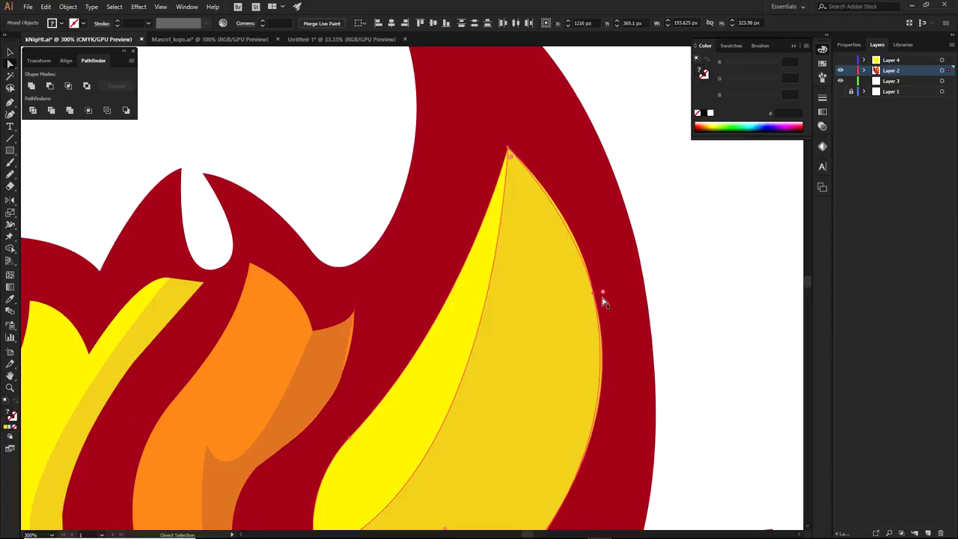
scroll(569, 235, up, 6)
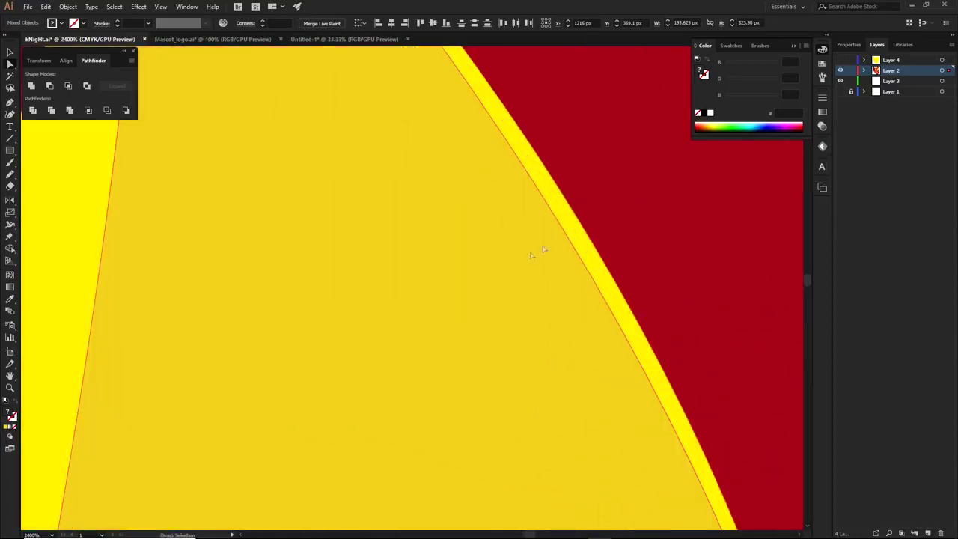
scroll(580, 224, down, 7)
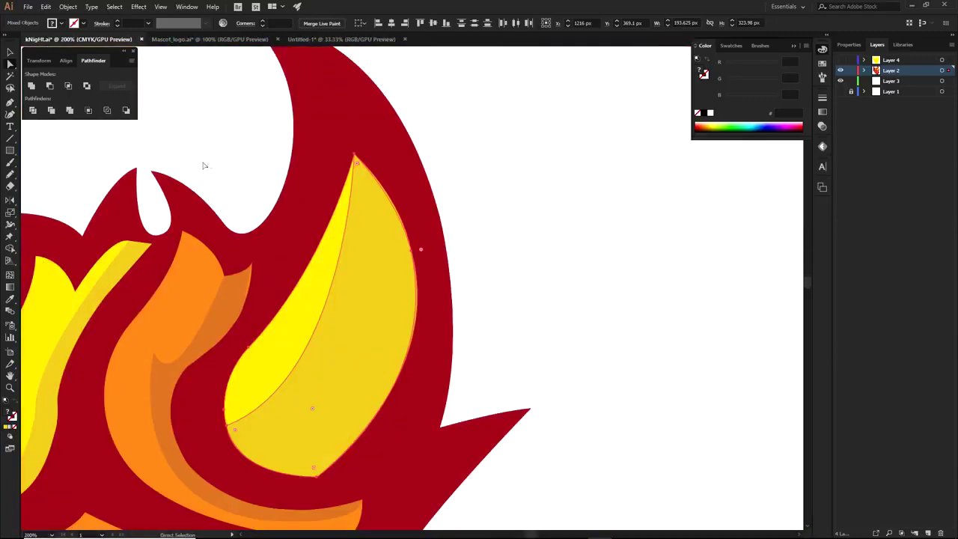
Inspect the shading at the orange tuft's pointed tip, select the tiny stray path there, and clear the selection.
drag(214, 168, 389, 213)
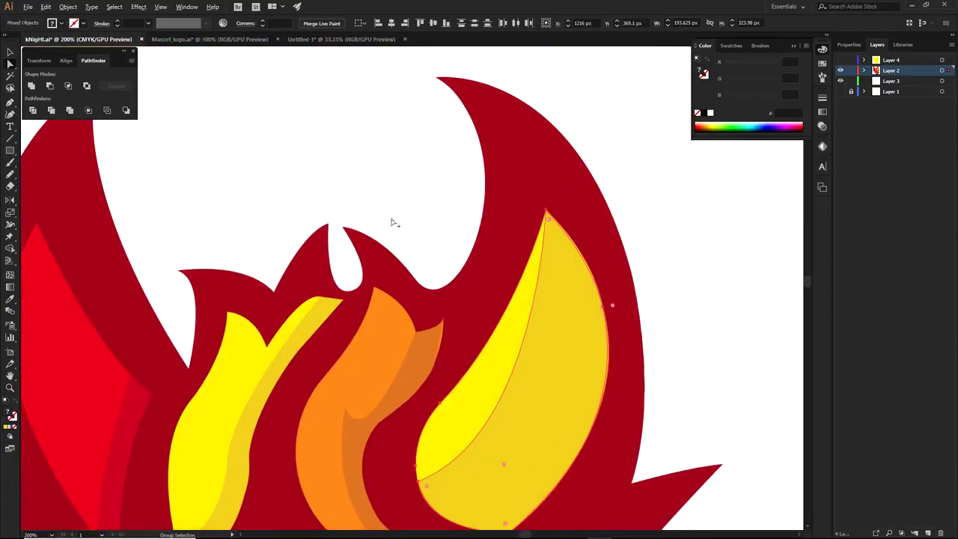
scroll(419, 314, up, 5)
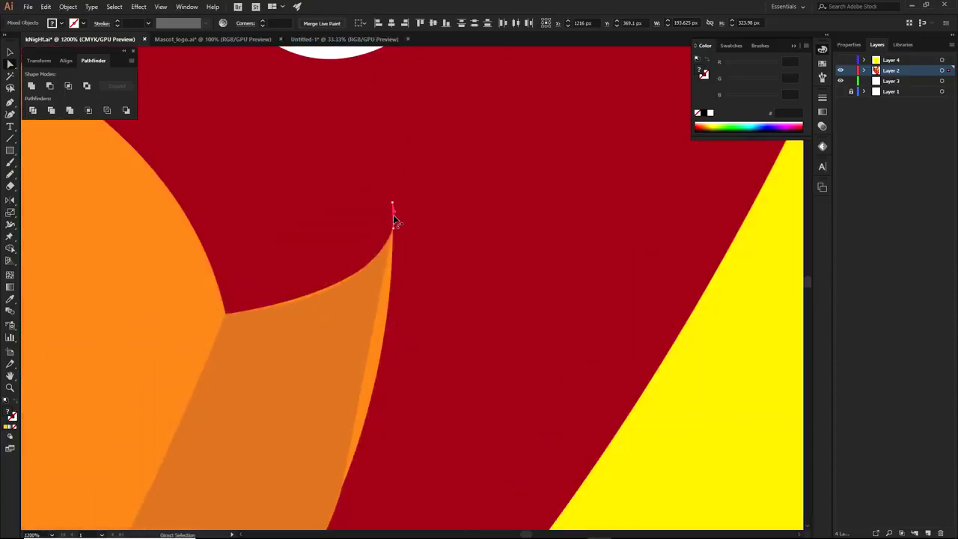
click(394, 223)
scroll(531, 243, down, 7)
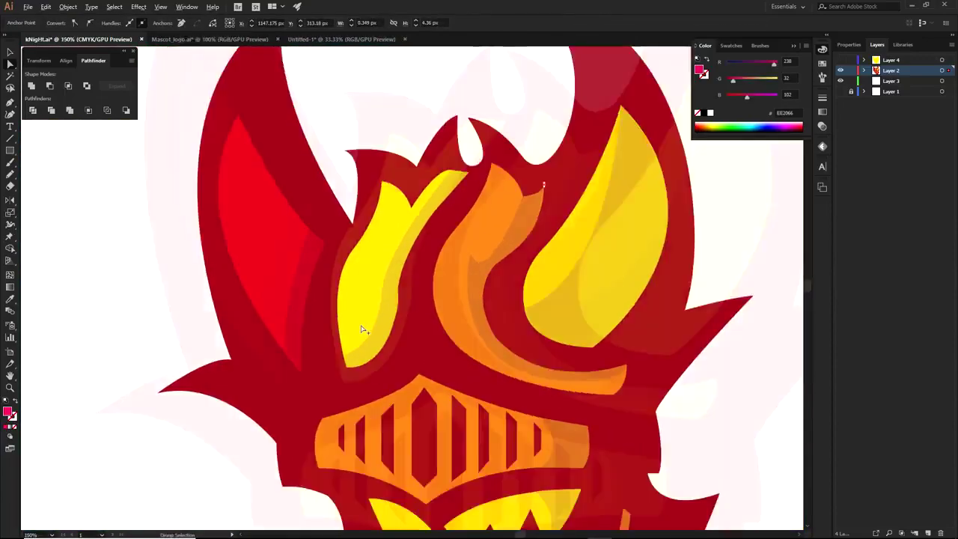
scroll(362, 329, down, 2)
click(587, 232)
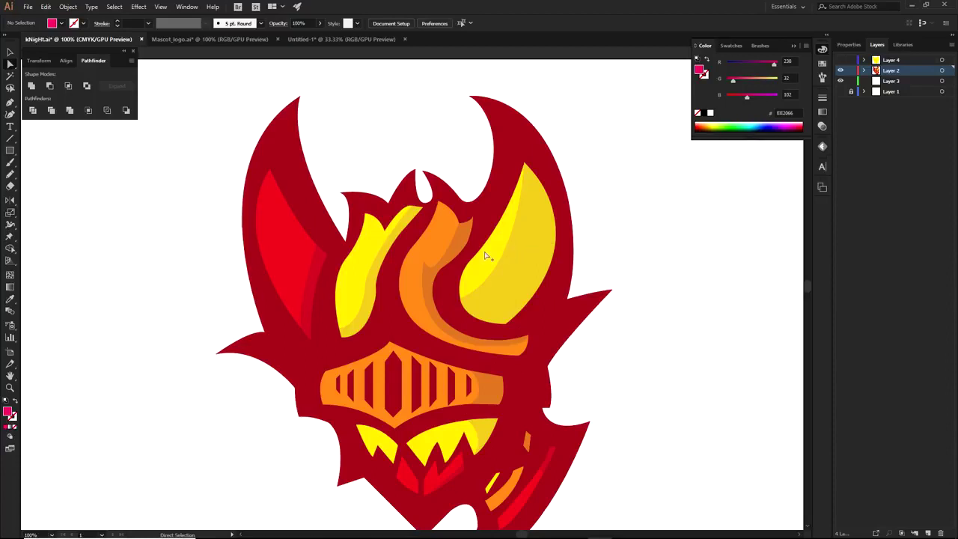
Pull the anchor at the lower inner edge of the yellow horn's base shape outward to widen its lower end.
scroll(492, 255, up, 2)
click(538, 297)
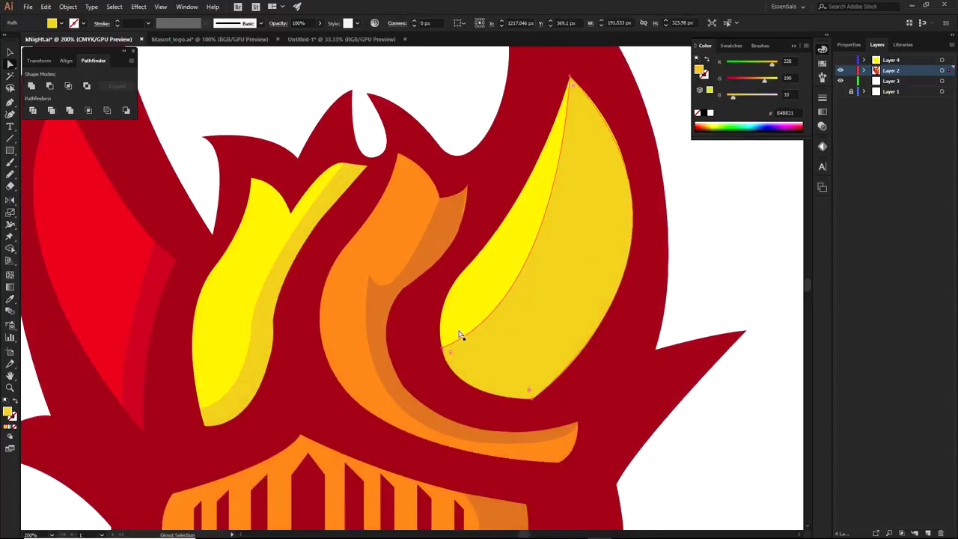
drag(465, 270, 442, 281)
key(ctrl+z)
drag(440, 331, 428, 331)
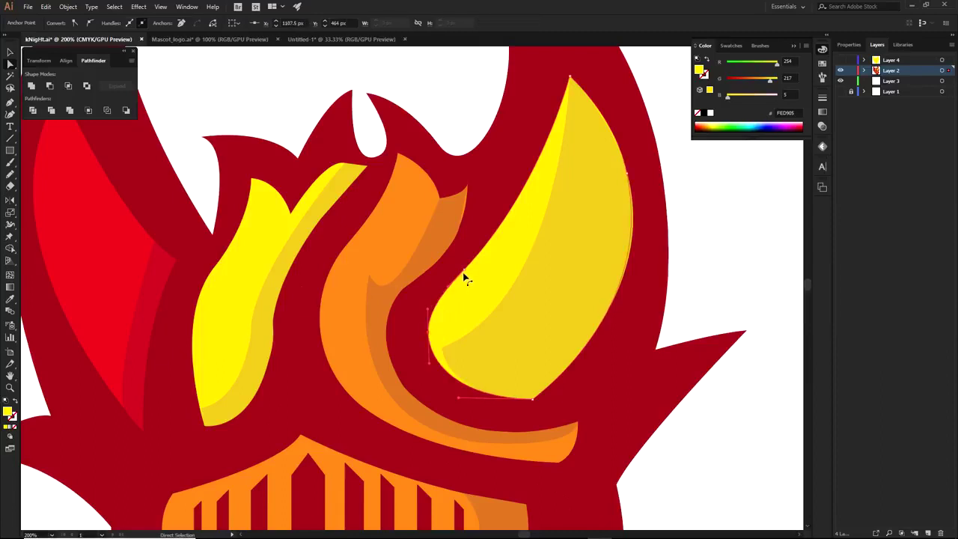
Move the shading shape's lower inner corner onto the widened edge of the yellow horn's base shape.
scroll(424, 347, up, 2)
click(475, 354)
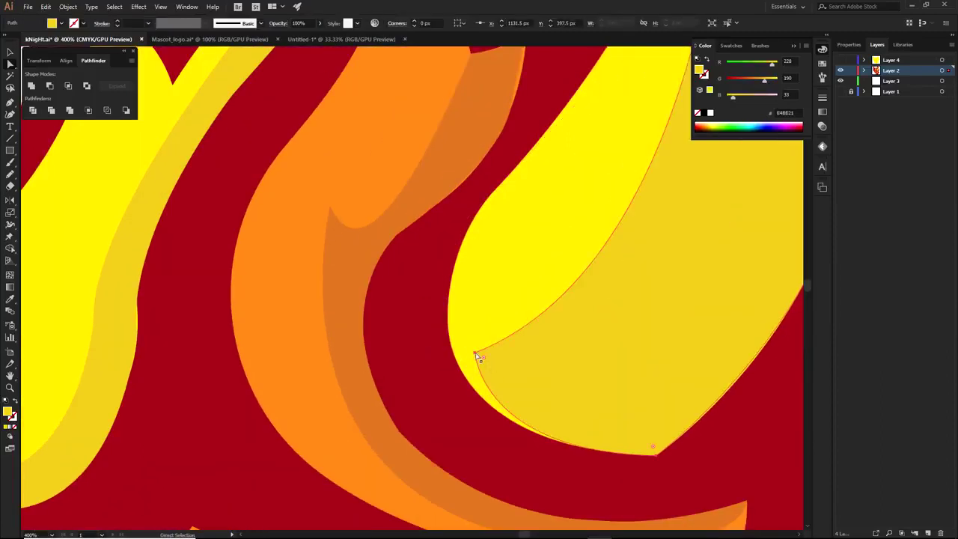
drag(475, 353, 459, 365)
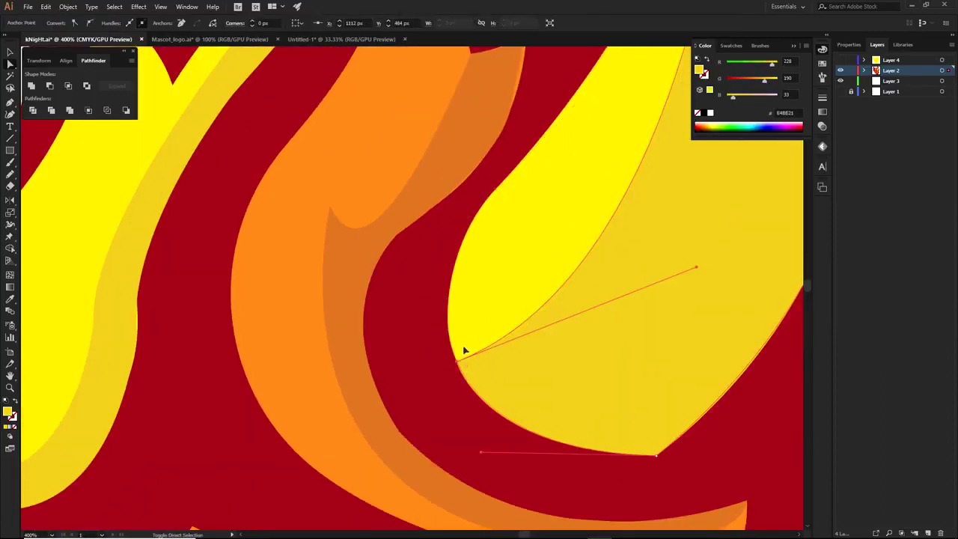
Try removing overlapping regions from the yellow horn's shading with Shape Builder, and undo the removals.
scroll(476, 386, up, 5)
scroll(479, 395, up, 2)
key(shift+m)
scroll(423, 433, down, 3)
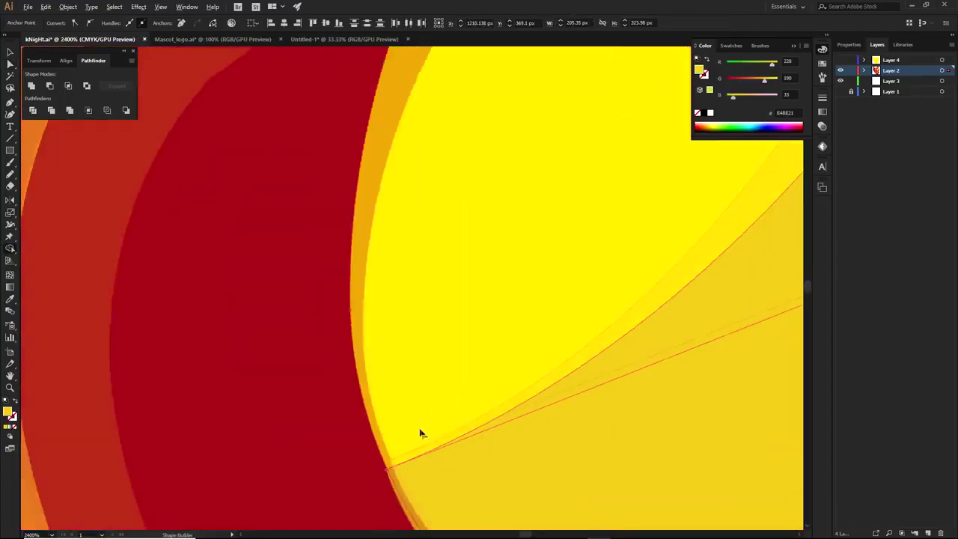
scroll(449, 374, down, 2)
scroll(459, 359, up, 3)
alt+click(459, 359)
scroll(459, 358, down, 4)
key(ctrl+z)
alt+click(671, 347)
key(ctrl+z)
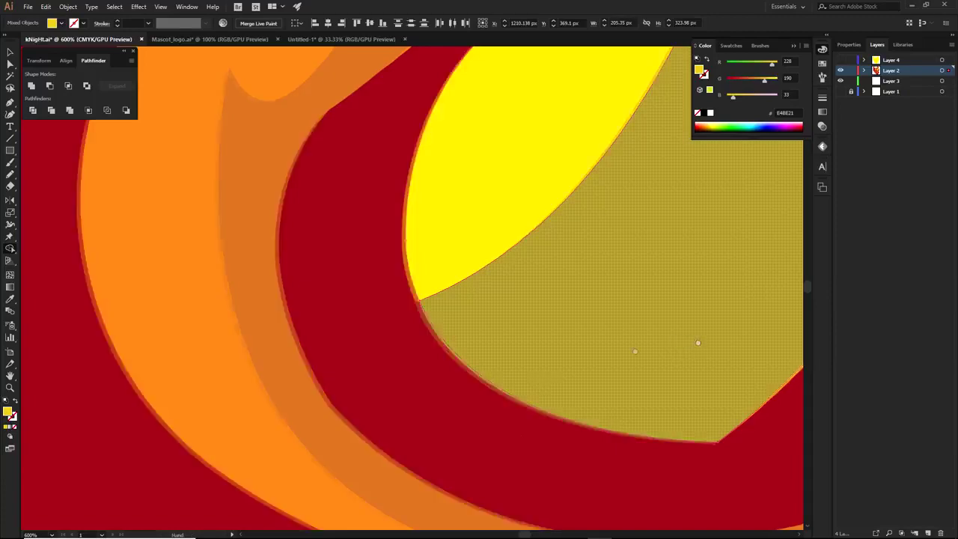
Adjust the curve handle at the tip of the horn's shading shape to fit its outer edge closer to the base.
drag(697, 342, 406, 358)
key(a)
click(424, 453)
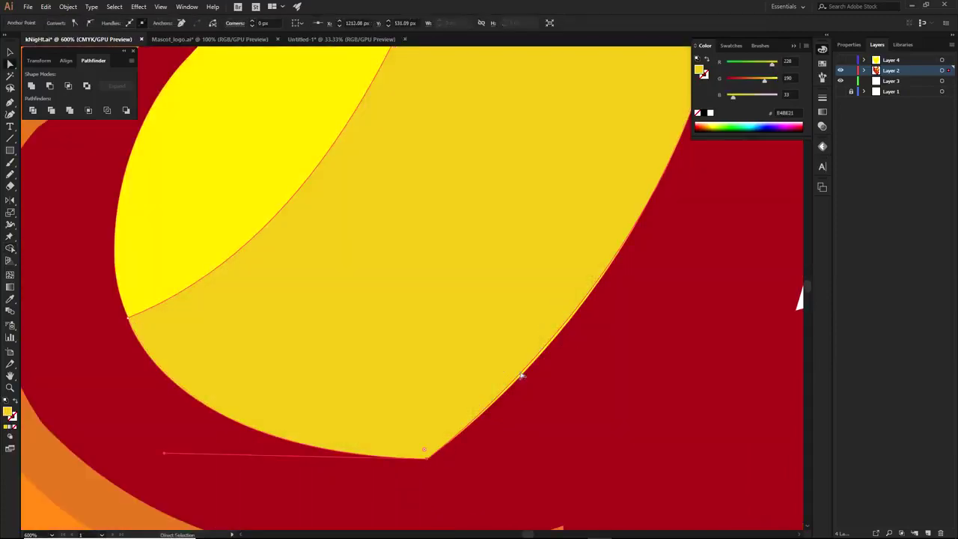
scroll(519, 378, down, 5)
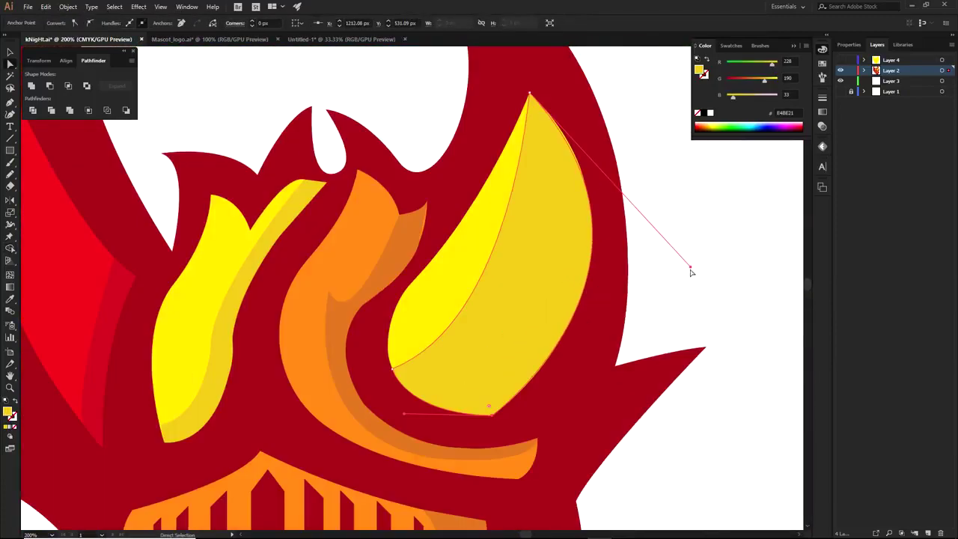
drag(692, 270, 696, 280)
Try to clean up the horn shading's outer edge against the base shape with Shape Builder, and undo the attempt.
click(447, 353)
scroll(547, 374, up, 3)
key(ctrl+z)
key(ctrl+z)
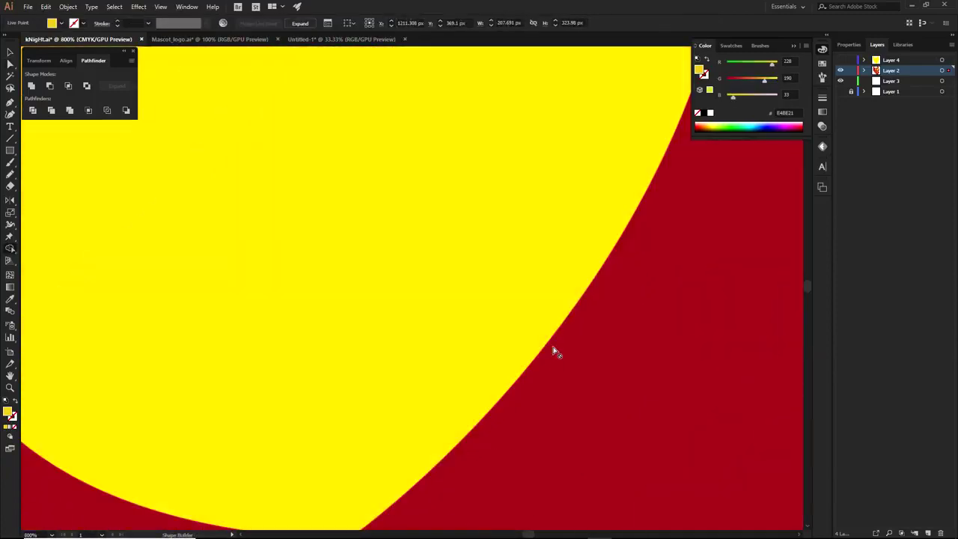
scroll(554, 349, down, 3)
key(shift+m)
key(ctrl+z)
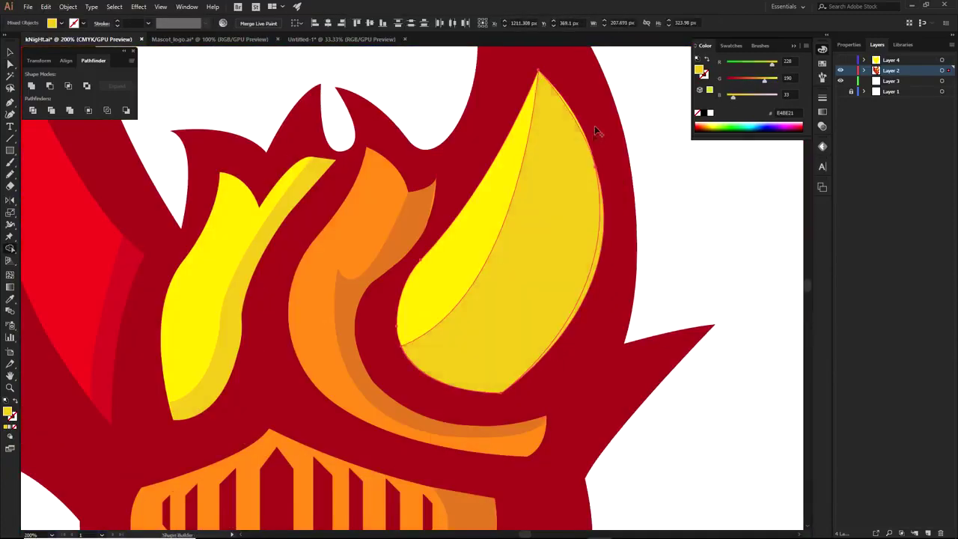
Clear the selection, lock Layer 2, and add a new layer at the top of the layer stack.
key(a)
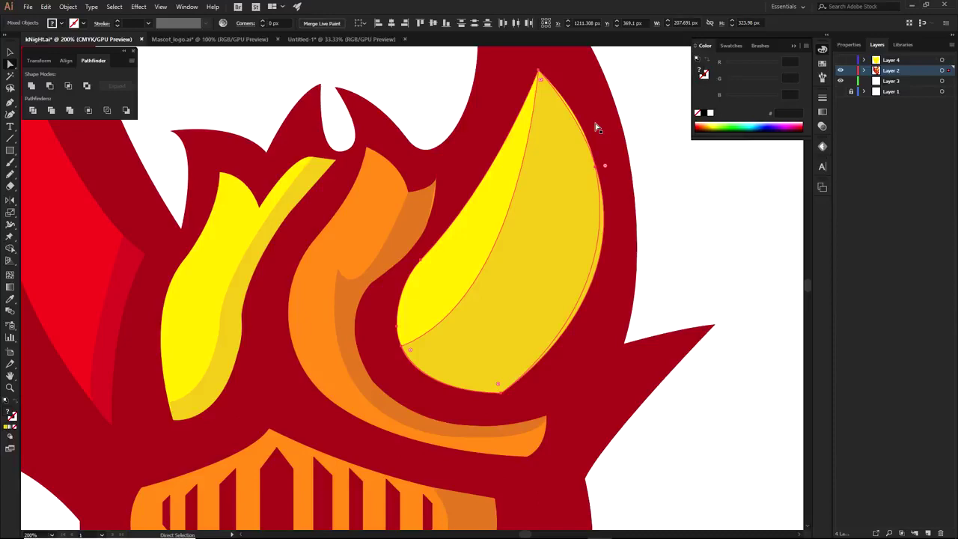
click(659, 161)
scroll(664, 167, down, 1)
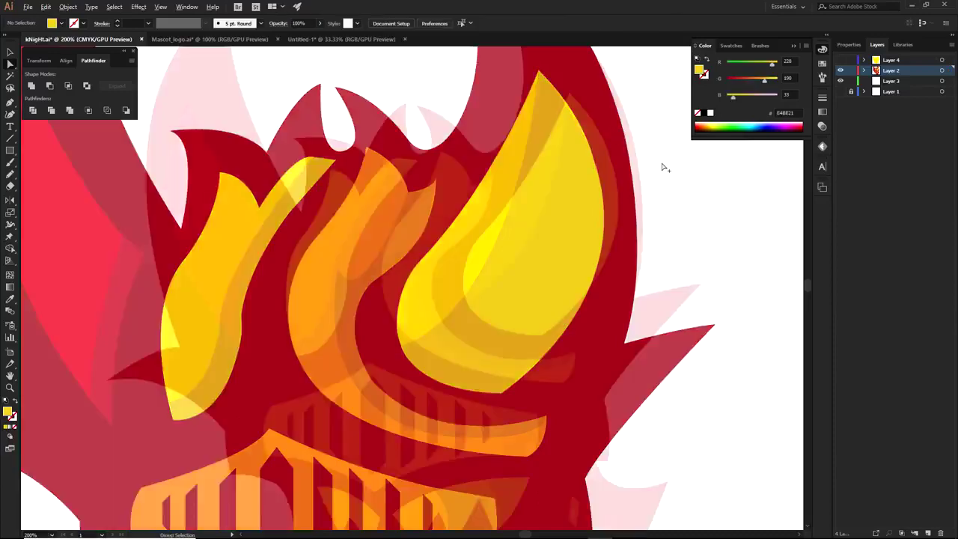
drag(668, 191, 669, 242)
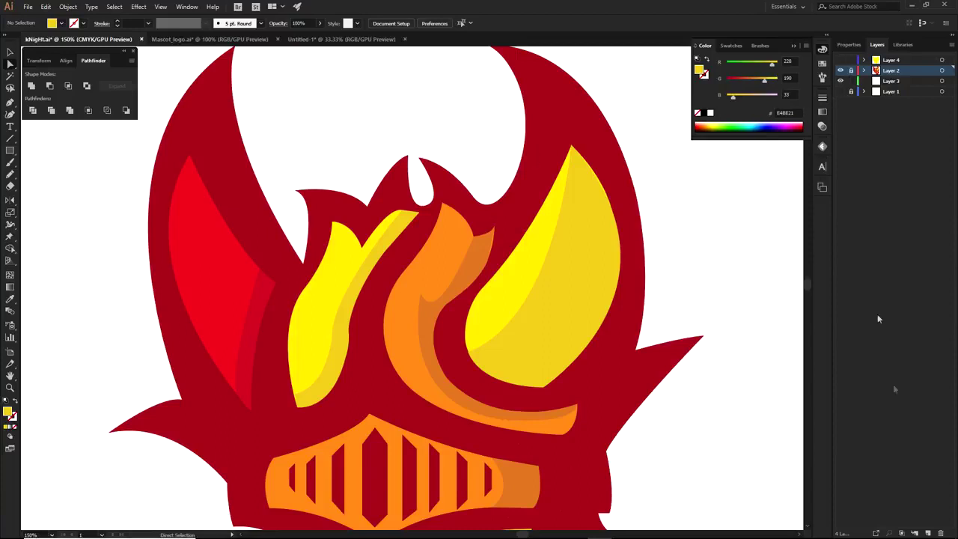
click(928, 531)
drag(885, 75, 888, 59)
Trace the yellow inner shape of the right horn as a closed Pen tool path with no fill.
key(p)
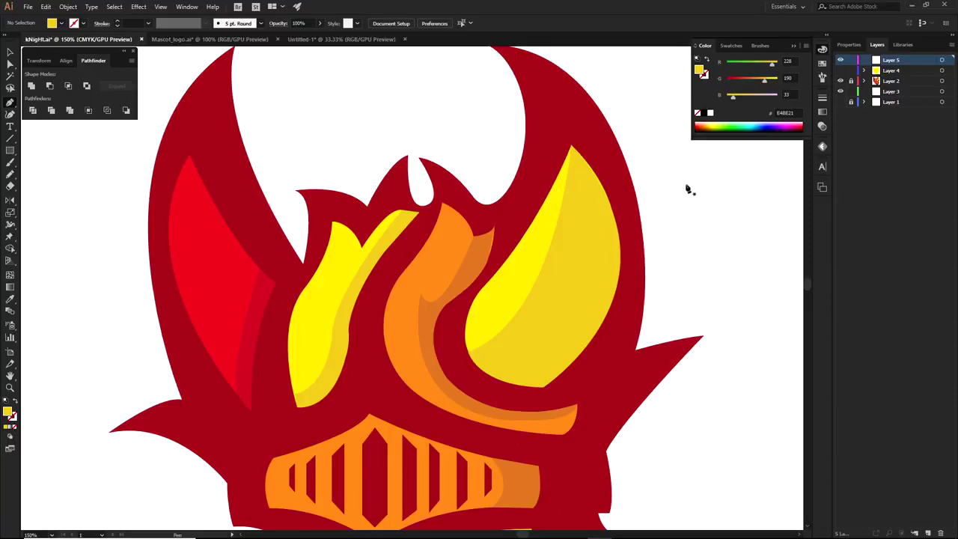
key(ctrl+plus)
key(ctrl+plus)
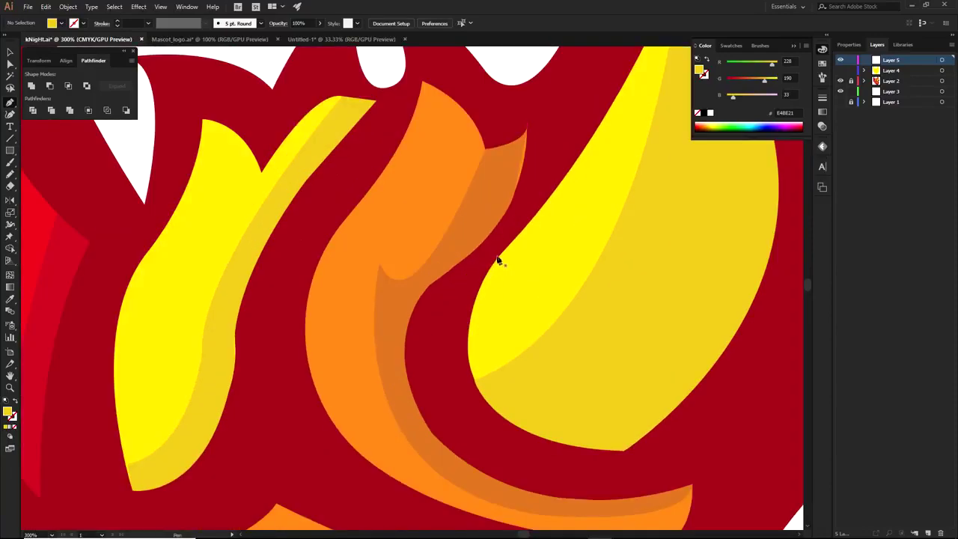
click(497, 260)
drag(620, 449, 753, 471)
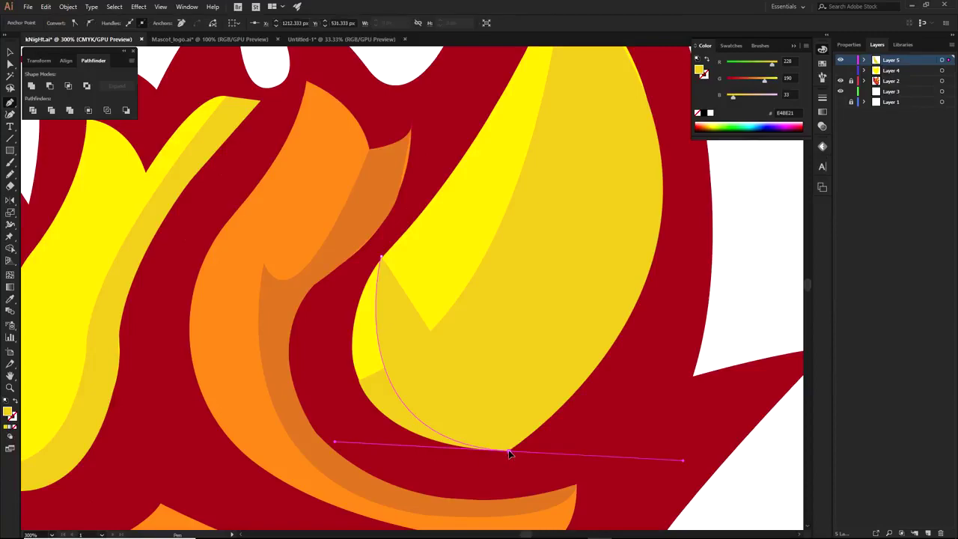
click(509, 452)
scroll(524, 404, down, 3)
drag(536, 266, 452, 180)
click(536, 266)
click(15, 426)
scroll(419, 409, up, 1)
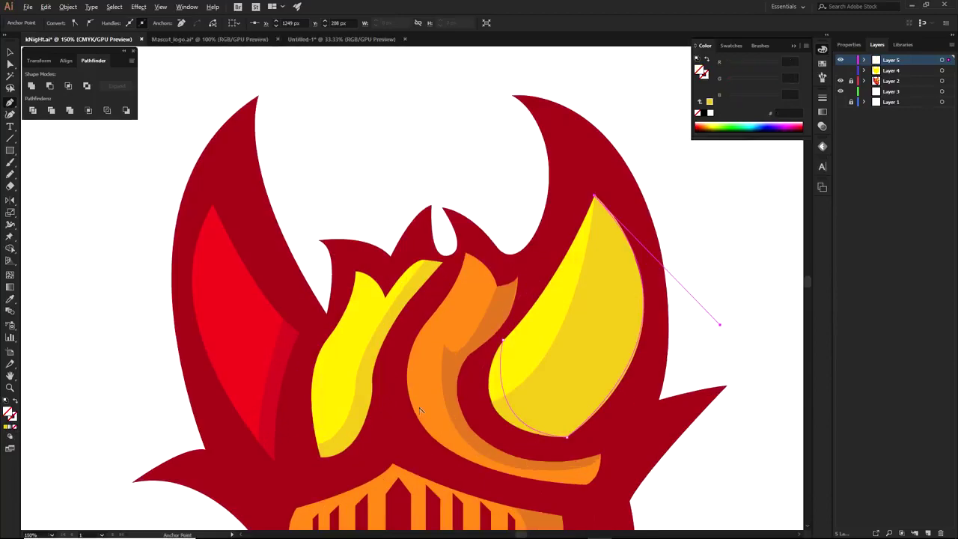
drag(503, 342, 422, 417)
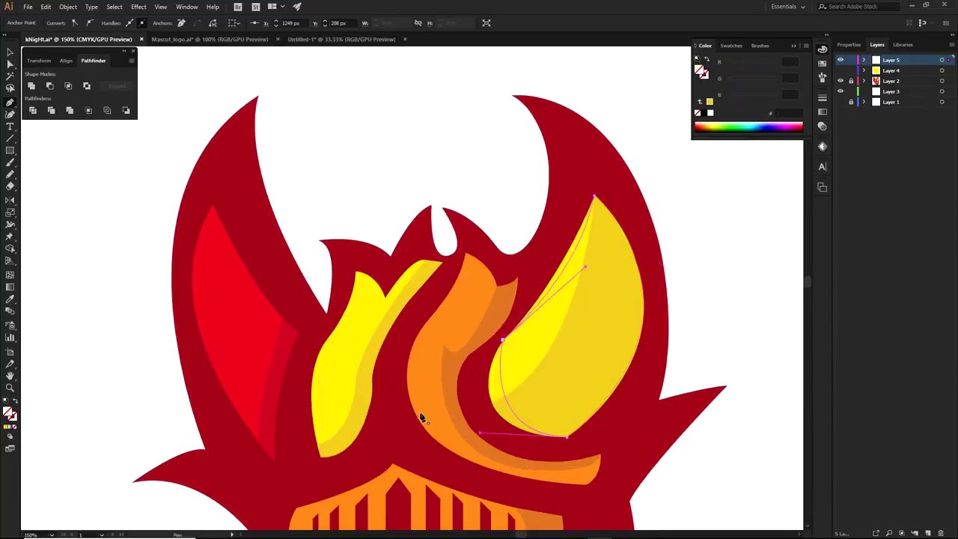
Trace the red inner shape of the left horn as a closed, unfilled Pen tool path.
drag(243, 376, 421, 345)
click(477, 301)
drag(450, 430, 457, 463)
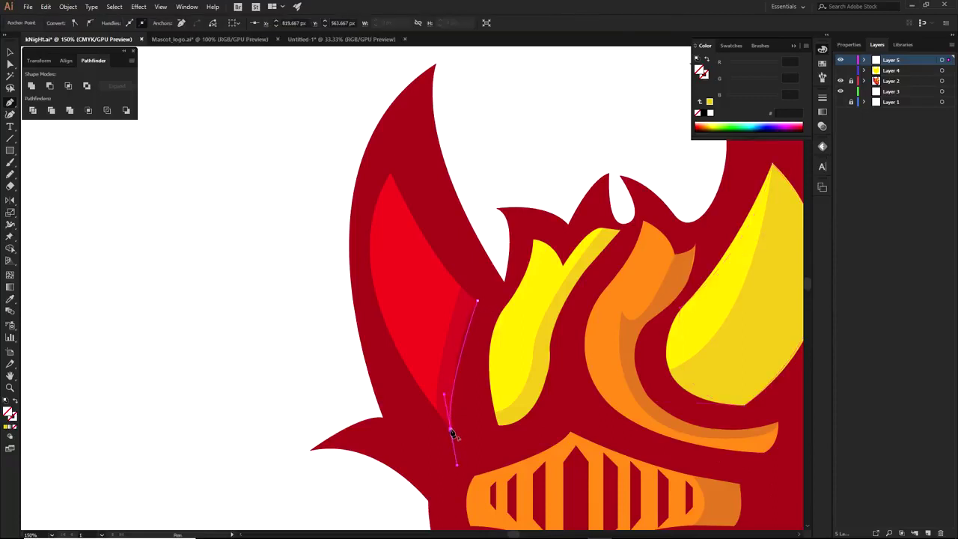
drag(391, 175, 444, 94)
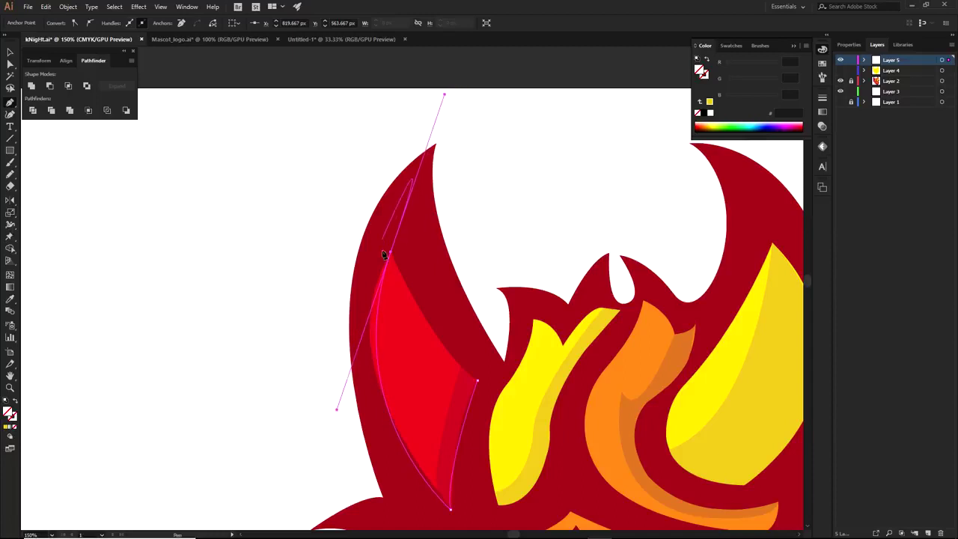
drag(390, 252, 320, 389)
drag(476, 380, 543, 439)
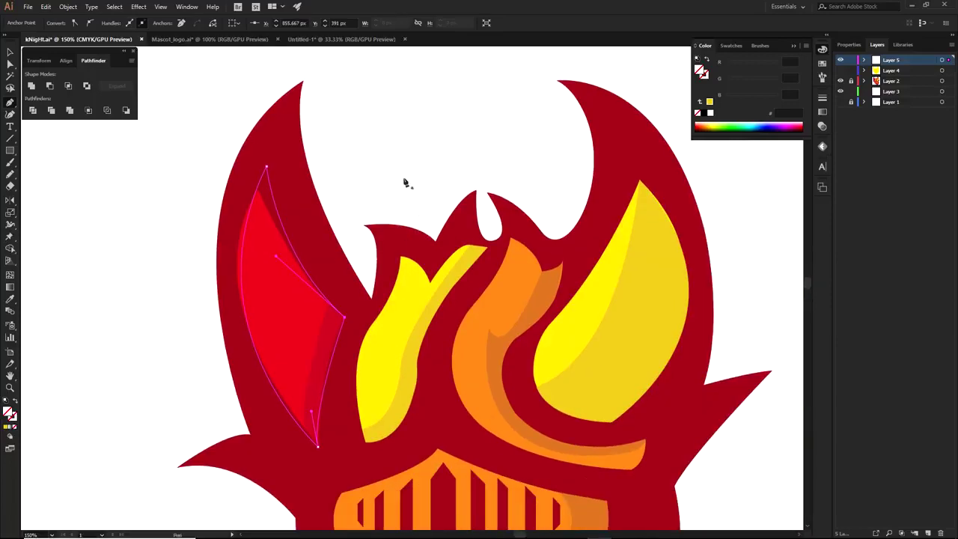
Clear the selection, hide Layer 2, and show the yellow head silhouette on Layer 4.
click(406, 181)
click(840, 81)
click(840, 70)
Select the silhouette with both horn outlines and cut the two inner horn shapes out of it with Shape Builder.
scroll(651, 242, down, 1)
drag(291, 199, 668, 408)
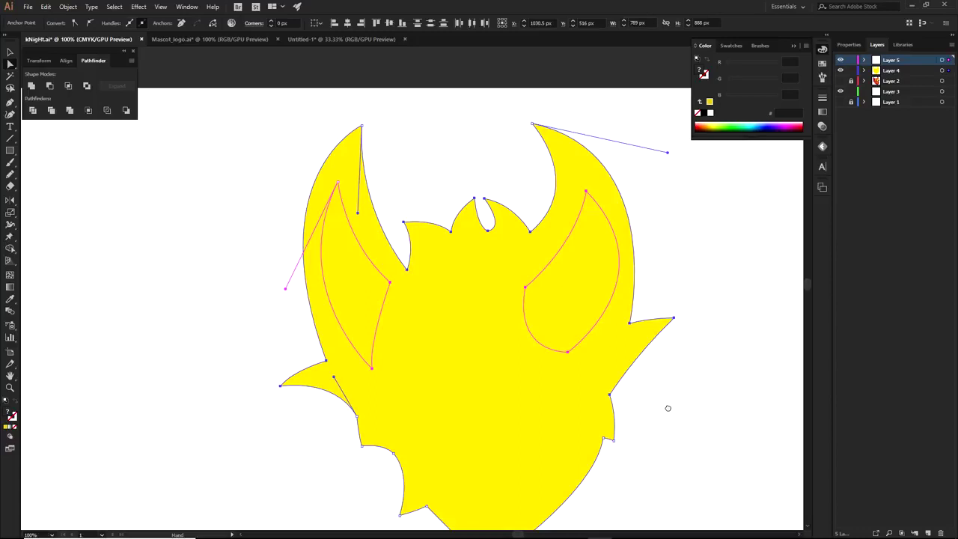
key(space)
click(571, 403)
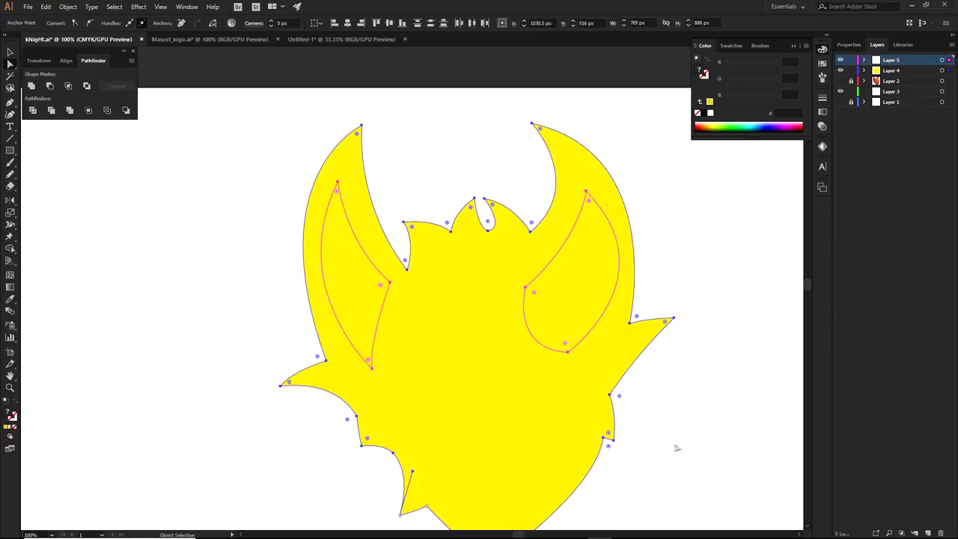
key(shift+m)
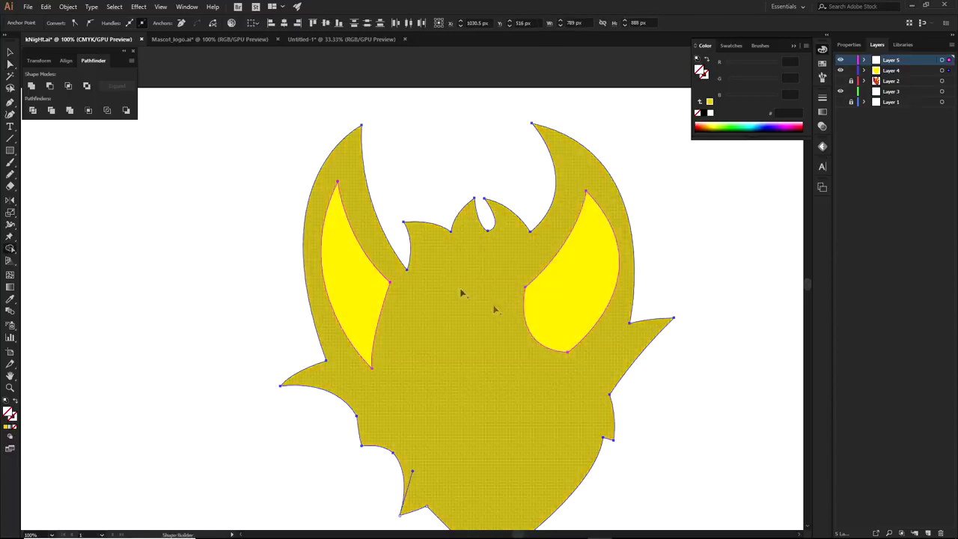
alt+click(377, 287)
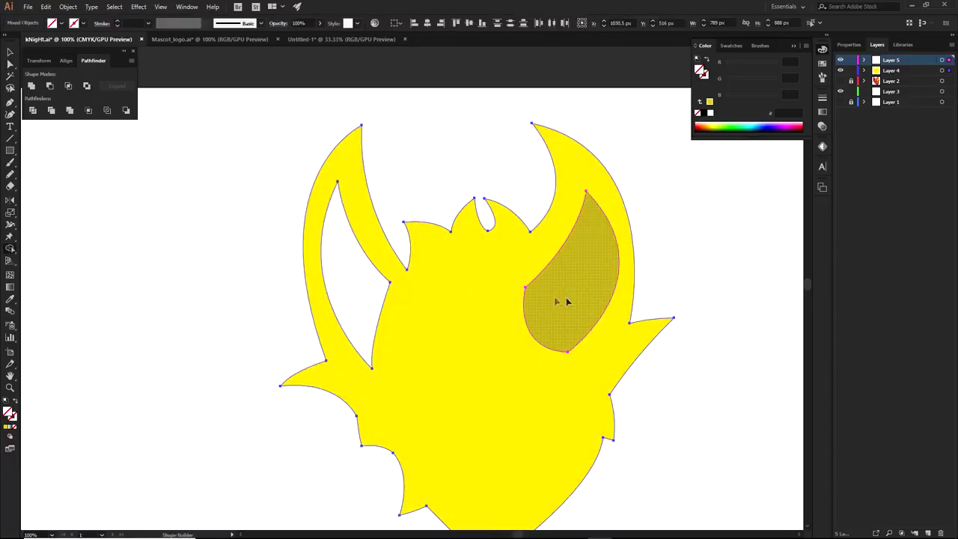
alt+click(566, 296)
ctrl+click(663, 256)
drag(682, 333, 663, 325)
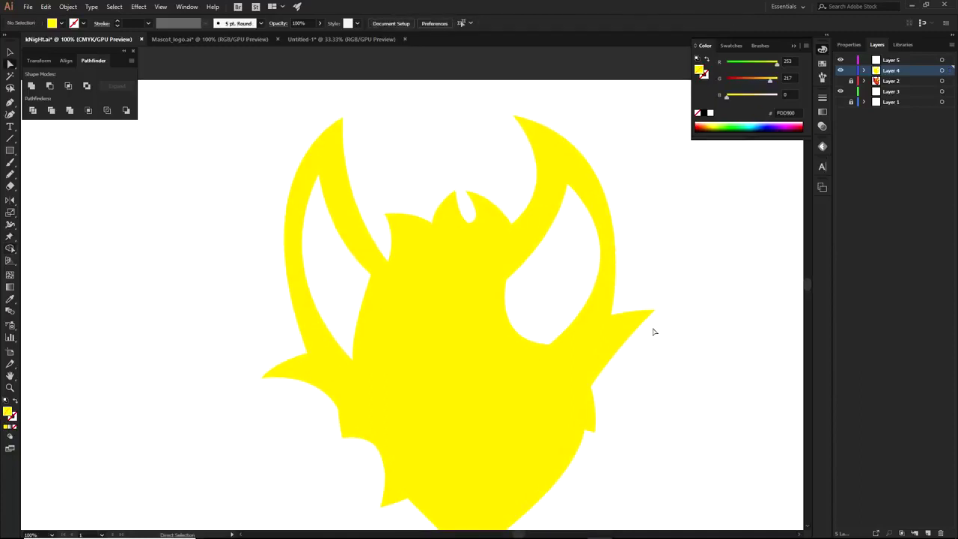
Fill the cut-out head silhouette with near-black #19170F and clear the selection.
click(598, 337)
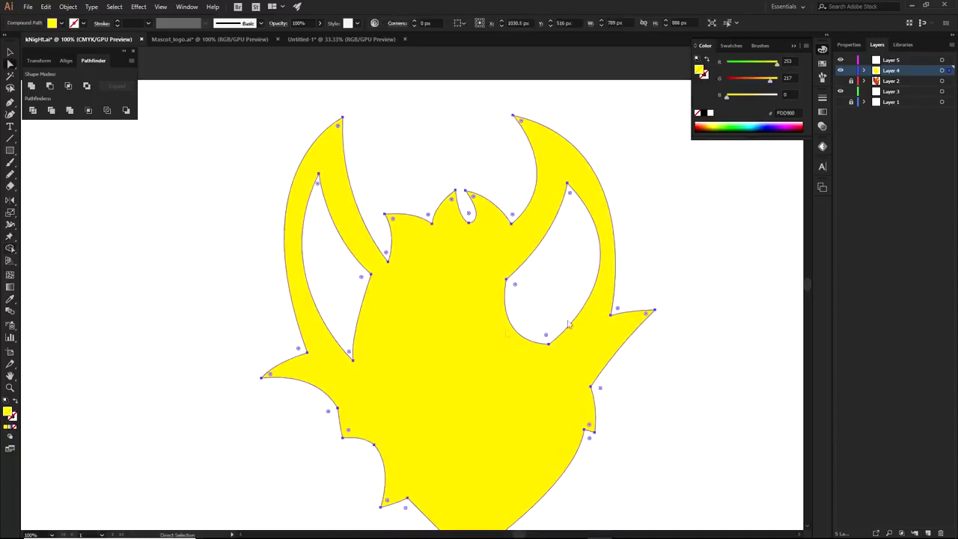
drag(351, 347, 317, 350)
click(503, 240)
key(ctrl+shift+a)
drag(487, 353, 513, 372)
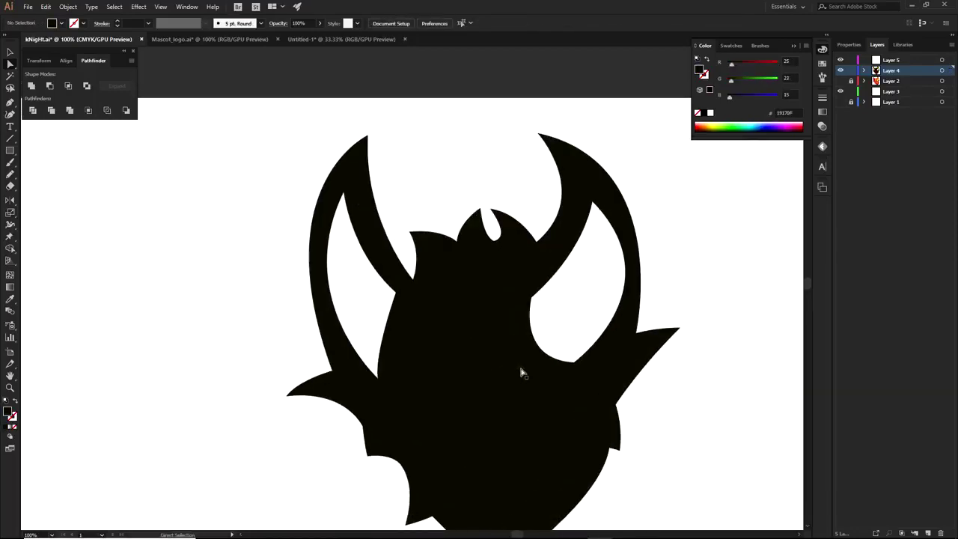
Add a new layer beneath Layer 4 and draw a rough closed polygon that covers the right horn's opening.
click(928, 533)
drag(896, 73, 898, 90)
key(p)
click(514, 298)
click(517, 363)
click(577, 389)
click(624, 335)
click(637, 252)
click(620, 204)
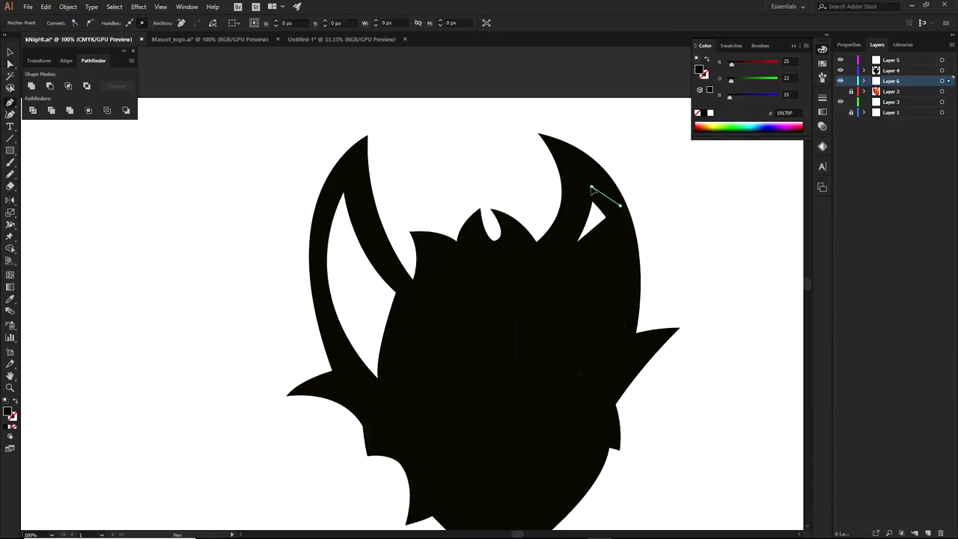
click(592, 188)
click(565, 237)
click(554, 269)
click(513, 294)
Fill the polygon behind the right horn's opening with yellow #FFE900 and clear the selection.
key(i)
click(715, 123)
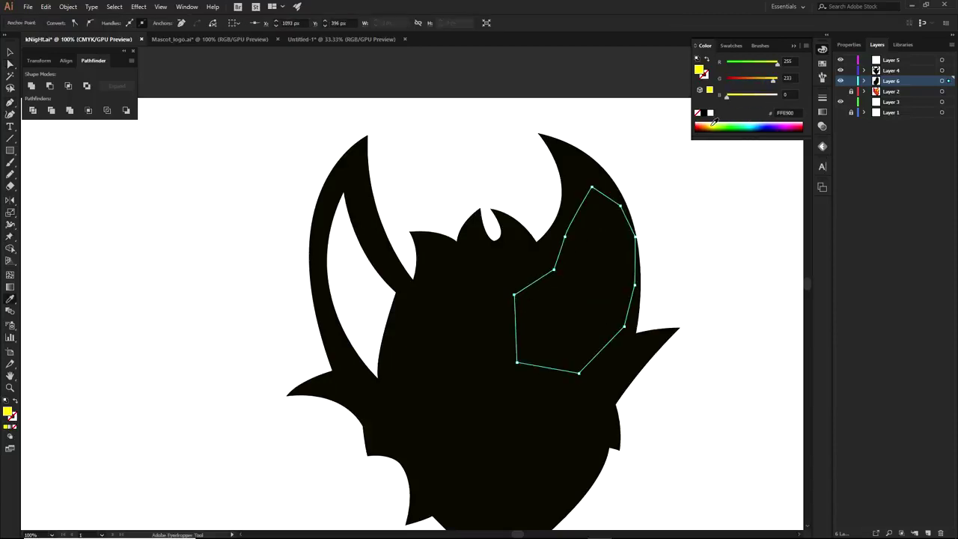
key(a)
click(676, 261)
drag(651, 288, 648, 297)
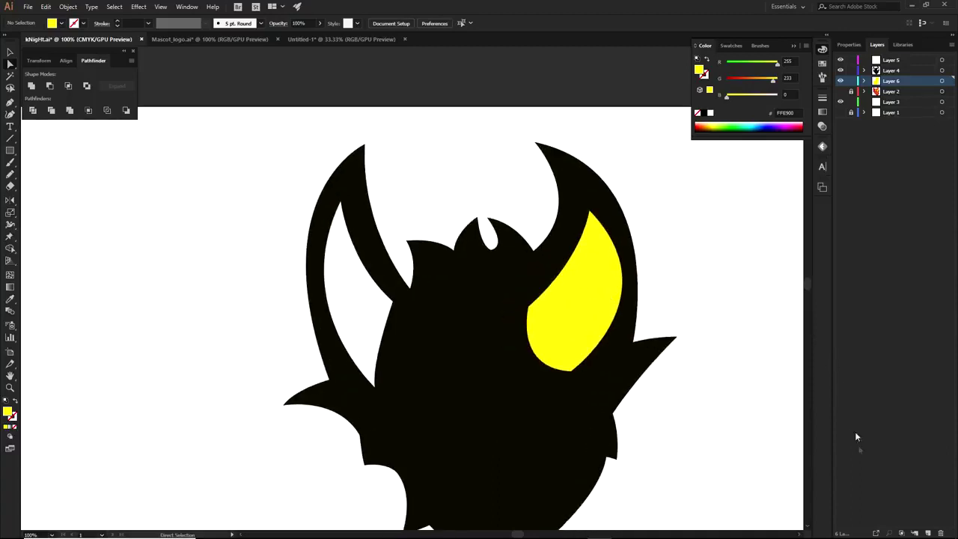
Add a new layer above Layer 6 and draw a Pen path around the right horn opening's outer side for its shading.
click(925, 532)
key(p)
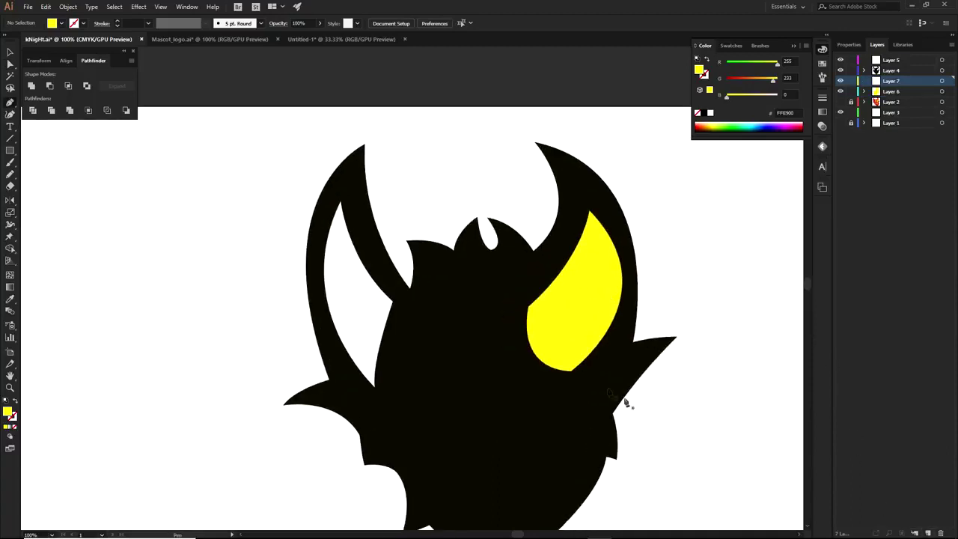
drag(519, 352, 528, 342)
drag(610, 224, 606, 131)
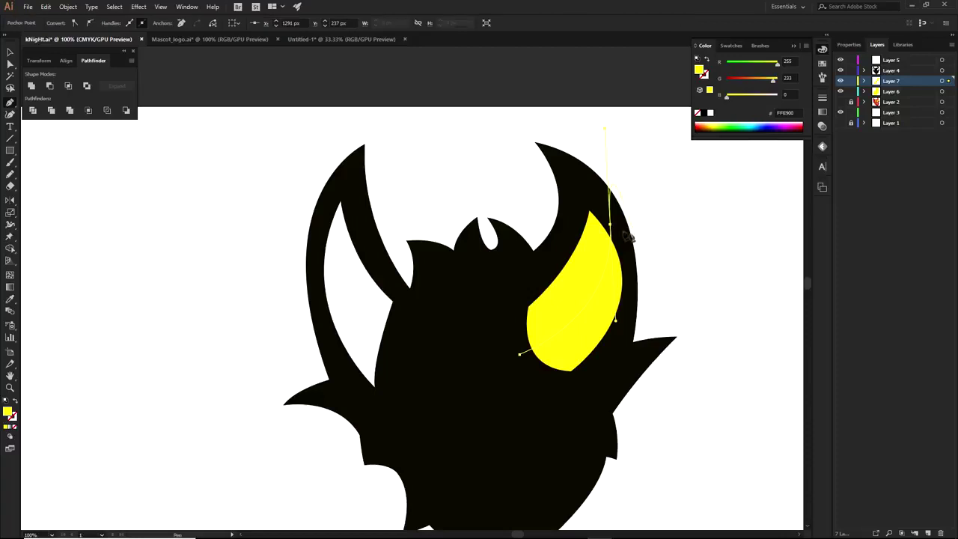
click(628, 265)
click(629, 321)
click(599, 366)
click(573, 385)
click(530, 378)
Show Layer 2 beneath the black silhouette and the yellow horn fill.
click(840, 102)
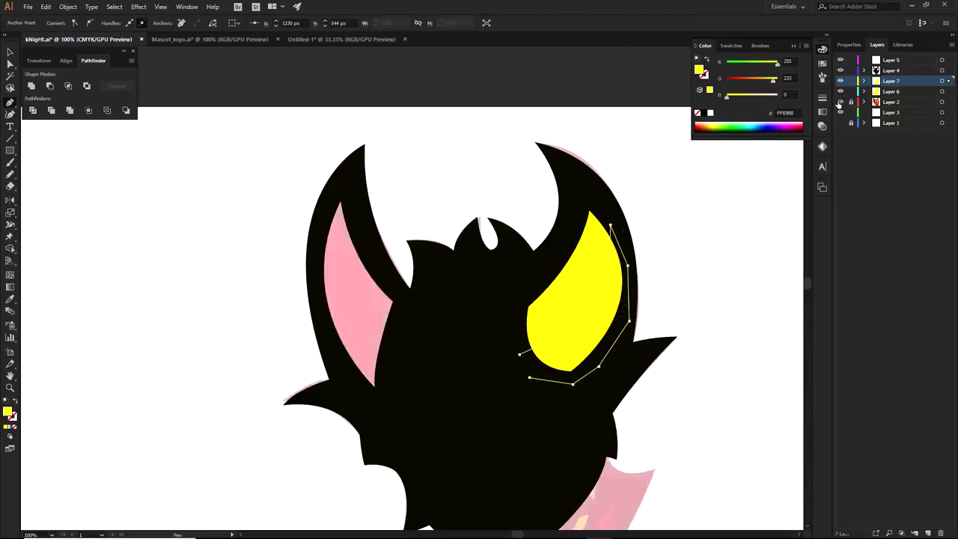
mouse_move(840, 91)
mouse_down()
mouse_move(842, 61)
mouse_move(841, 105)
mouse_up()
click(839, 60)
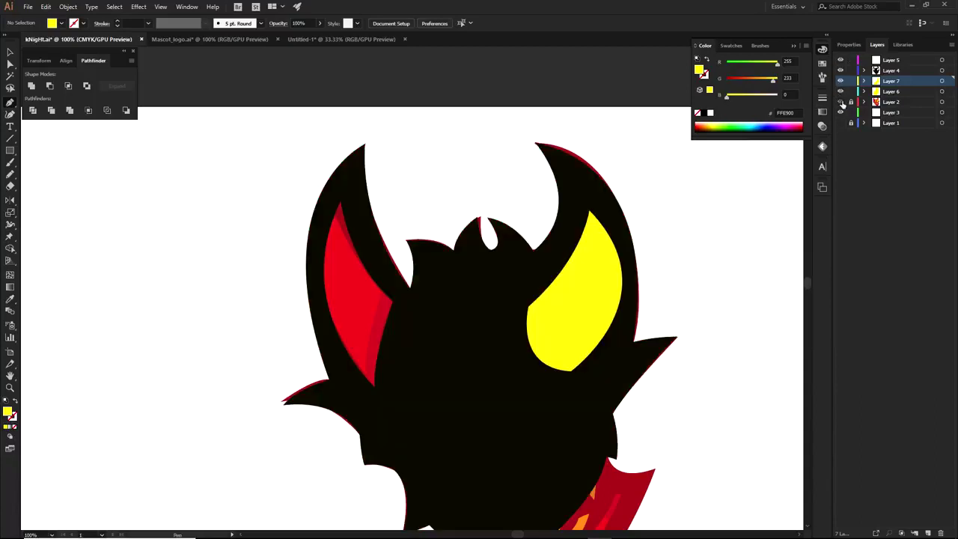
Hide Layer 2, fill the right horn's shading path on Layer 7 with orange #D09000, and clear the selection.
click(839, 102)
ctrl+click(591, 317)
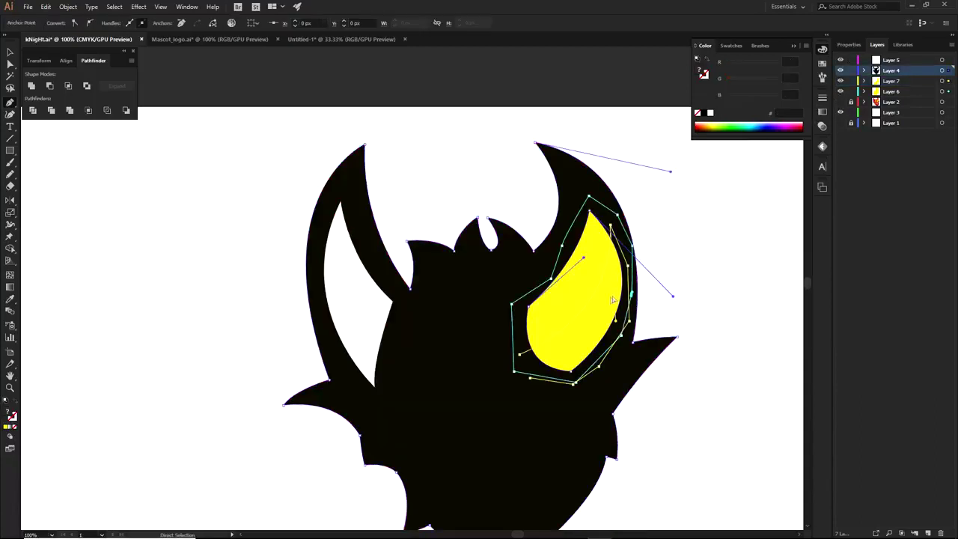
ctrl+click(524, 360)
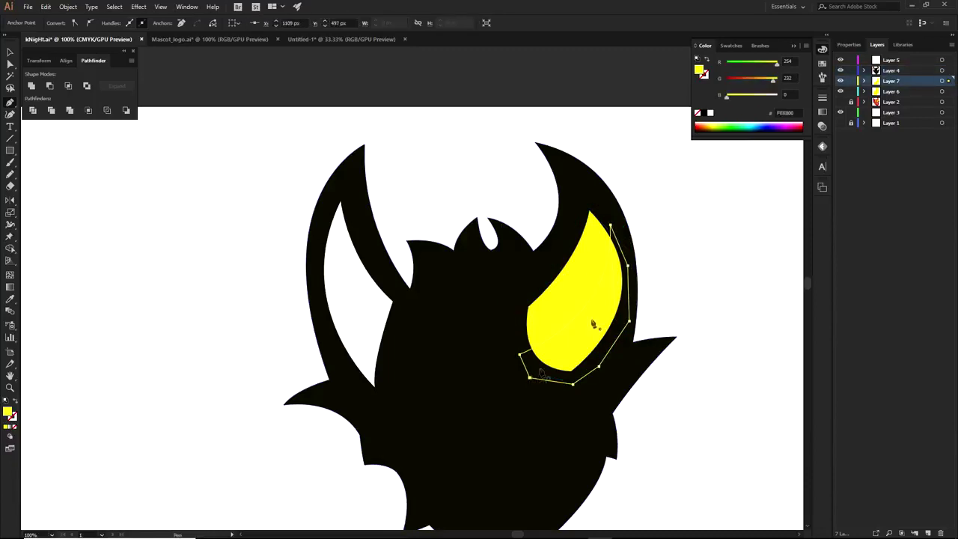
click(707, 125)
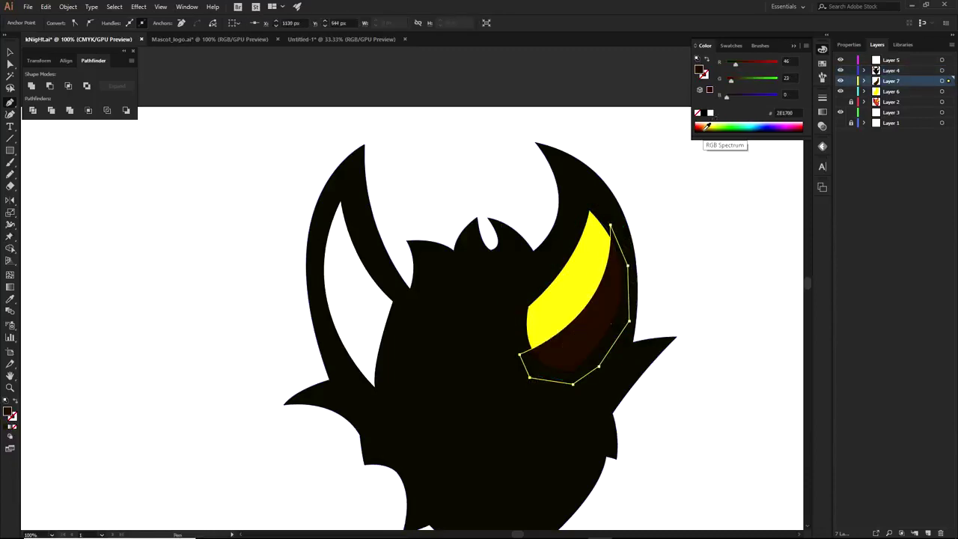
click(707, 127)
key(a)
click(669, 216)
Reshape the right horn's opening in the black silhouette by moving its inner corner and lowest anchor points outward and adjusting the lower curve.
drag(693, 327, 670, 303)
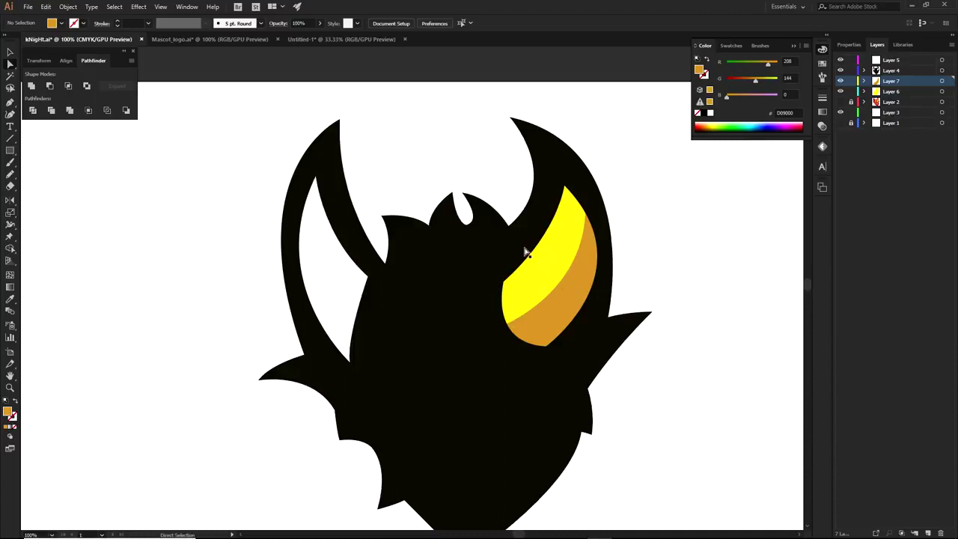
click(503, 285)
drag(505, 286, 494, 291)
drag(550, 247, 569, 253)
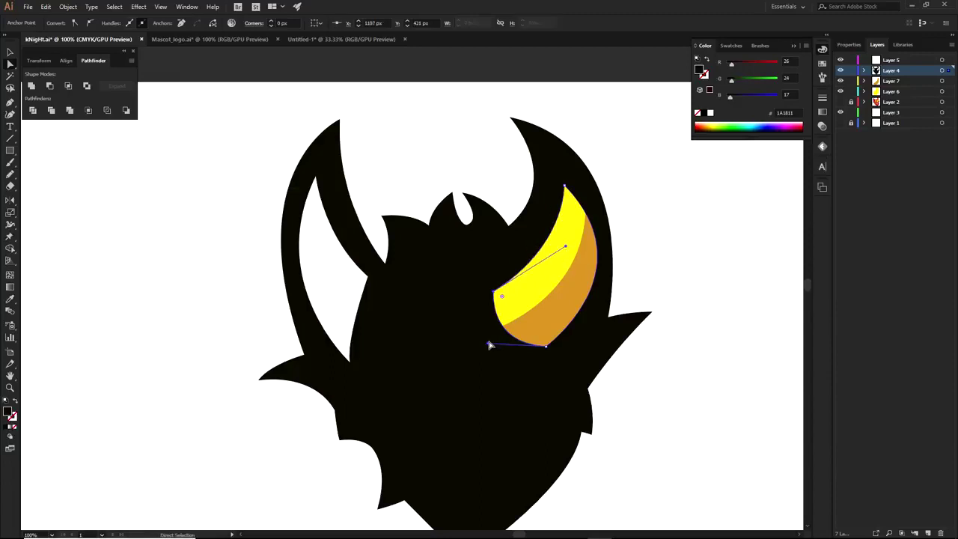
drag(547, 346, 533, 362)
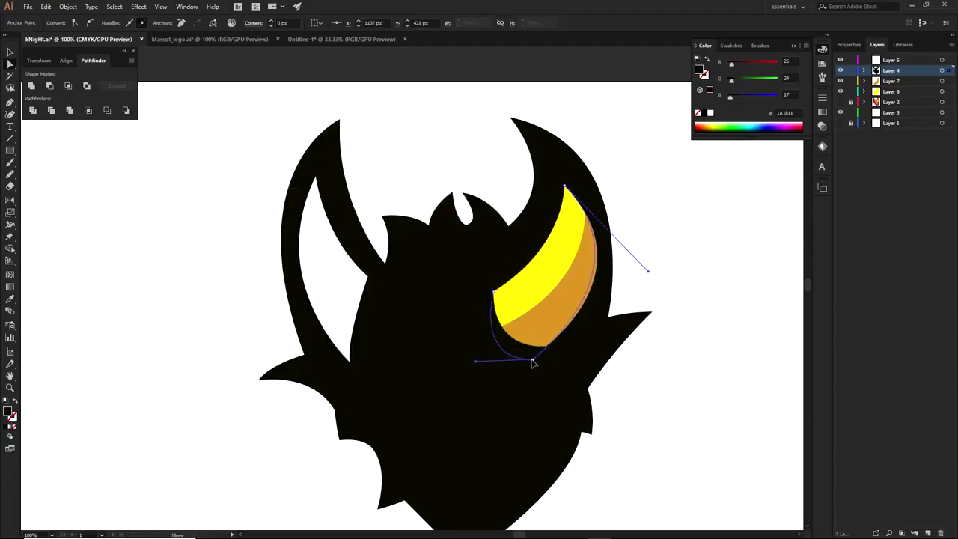
drag(474, 363, 480, 358)
click(646, 372)
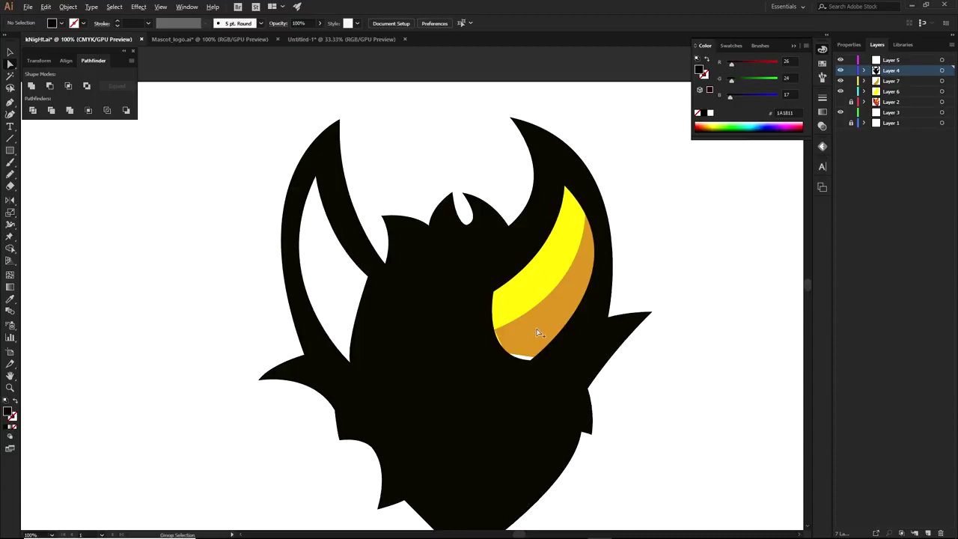
Move the orange shading path's lower anchor points outward so the shading covers the bottom of the enlarged horn opening.
scroll(537, 332, up, 1)
click(479, 334)
drag(472, 330, 456, 332)
key(ctrl+z)
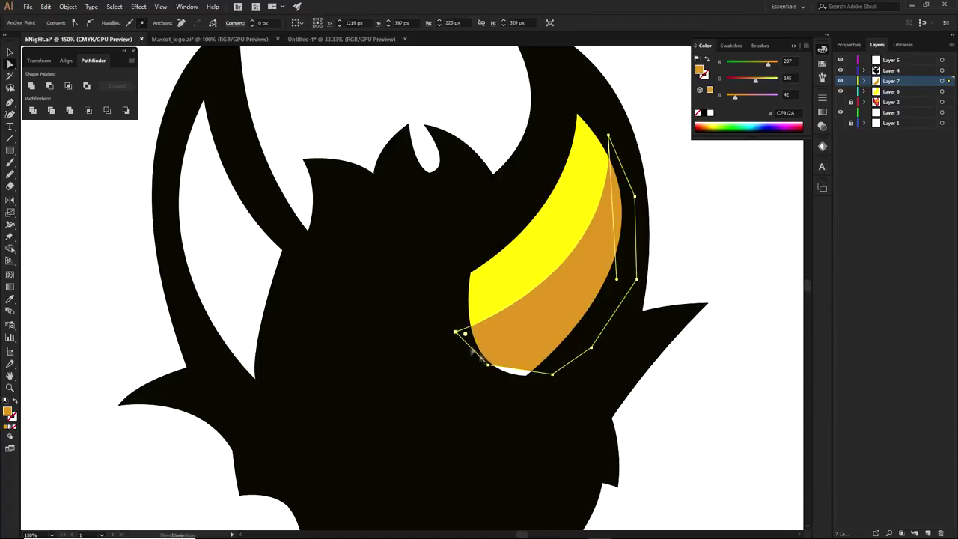
drag(487, 365, 481, 383)
click(720, 173)
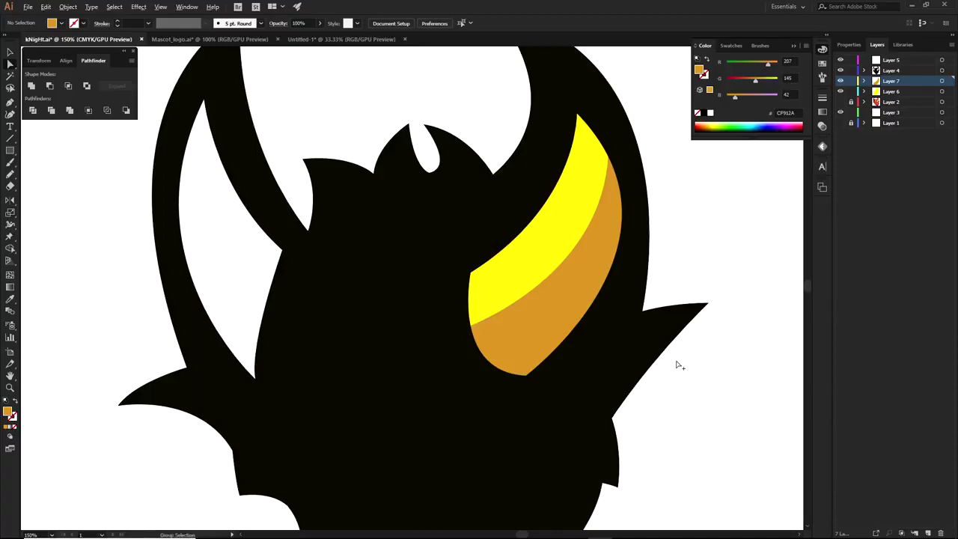
Move the black silhouette aside to expose the horn fills beneath it, undo the move, and clear the selection.
scroll(675, 364, down, 2)
drag(671, 398, 618, 364)
scroll(547, 359, up, 2)
scroll(547, 360, down, 2)
mouse_move(549, 363)
mouse_down()
mouse_move(503, 365)
mouse_move(552, 371)
mouse_up()
drag(444, 292, 603, 292)
key(ctrl+z)
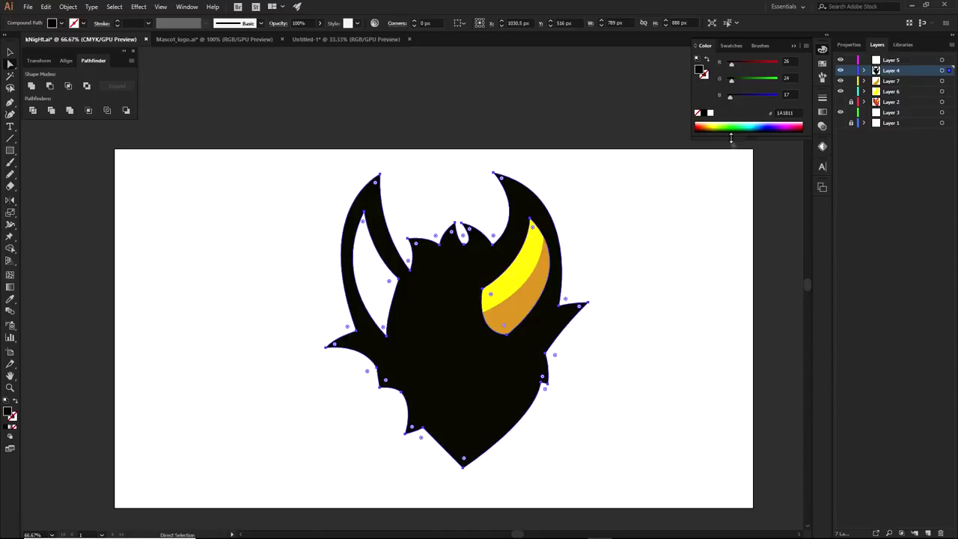
click(714, 188)
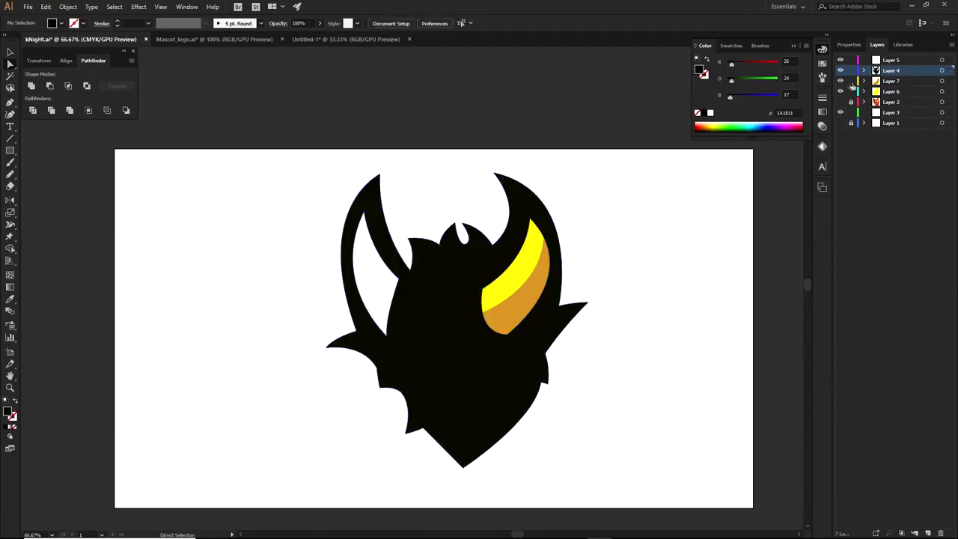
Hide Layers 4 to 7, show the finished knight artwork on Layer 2, and unlock that layer.
drag(839, 69, 844, 63)
drag(839, 102, 840, 113)
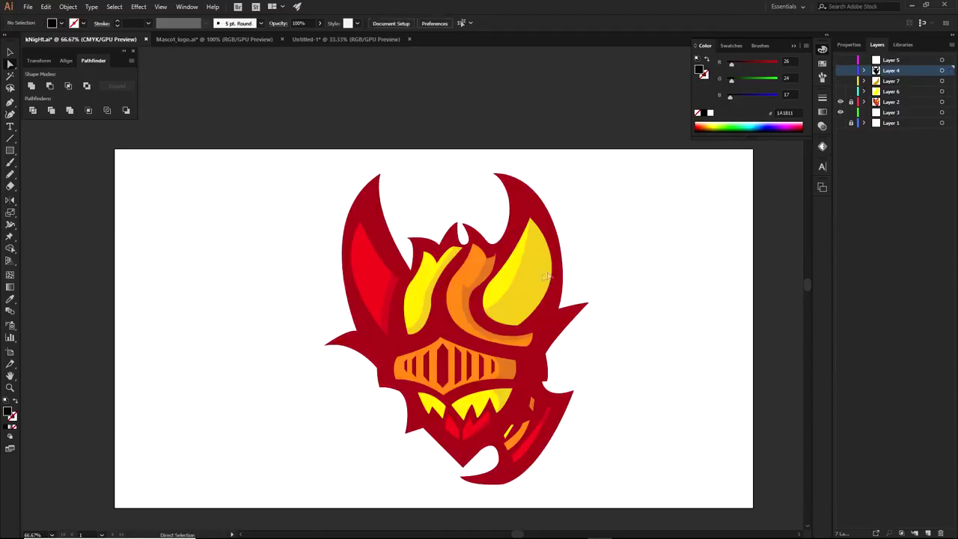
click(856, 103)
click(851, 102)
Move the knight's Live Paint base artwork sideways, away from its separate shading shapes.
click(444, 366)
click(446, 366)
key(v)
mouse_move(446, 365)
mouse_down()
mouse_move(678, 351)
mouse_move(466, 368)
mouse_move(663, 354)
mouse_up()
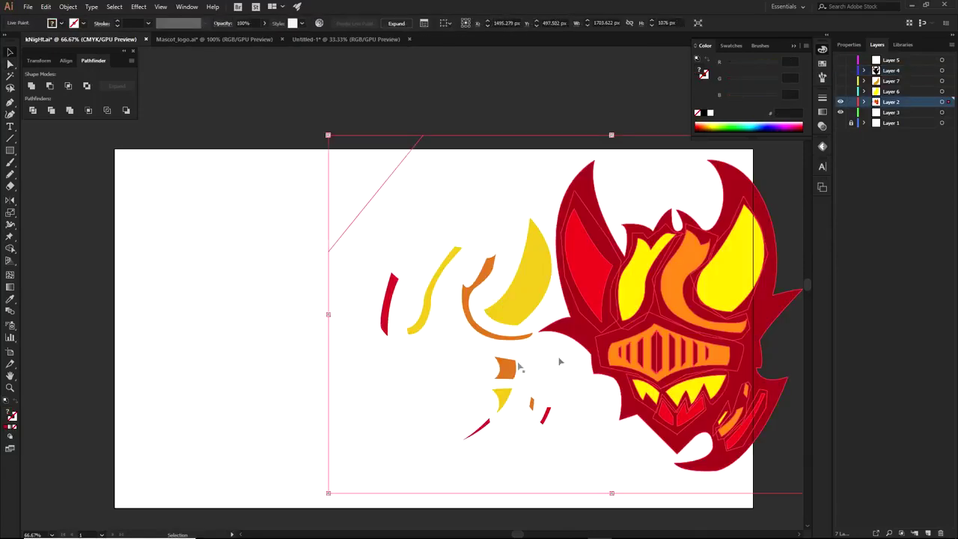
Pull several dark red bars out of the knight's visor and clear the selection.
key(ctrl+shift+a)
key(a)
click(653, 359)
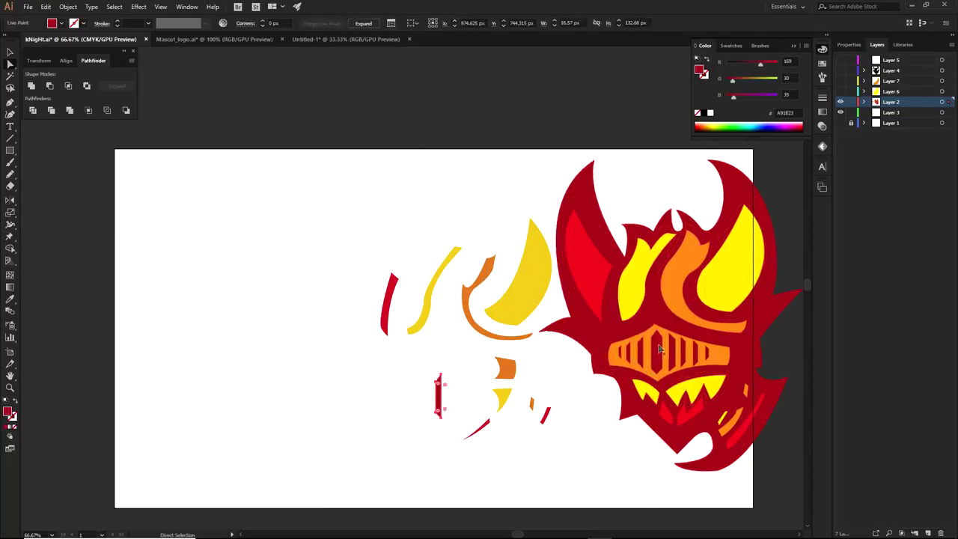
click(631, 487)
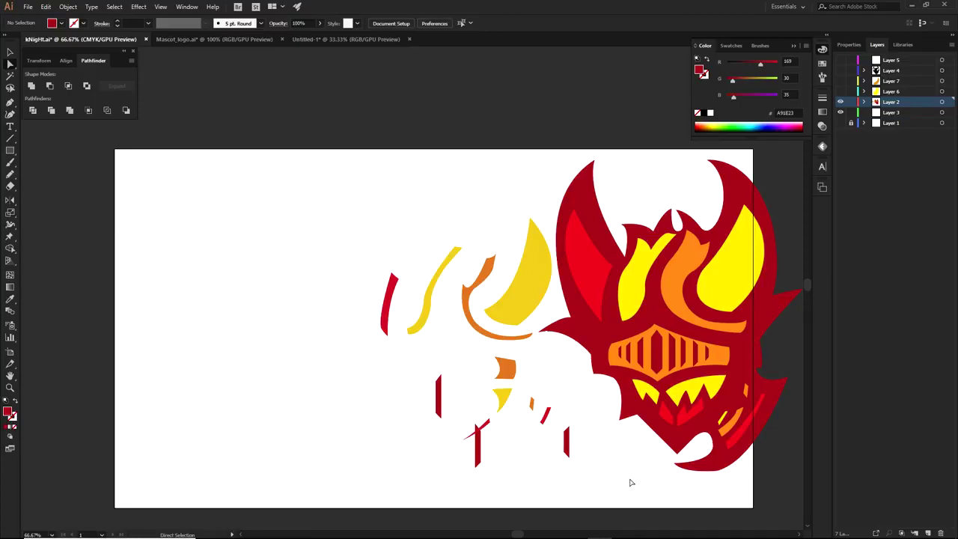
Undo the visor bar moves and the sideways move of the Live Paint artwork.
key(ctrl+z)
key(ctrl+z)
key(ctrl+z)
key(ctrl+z)
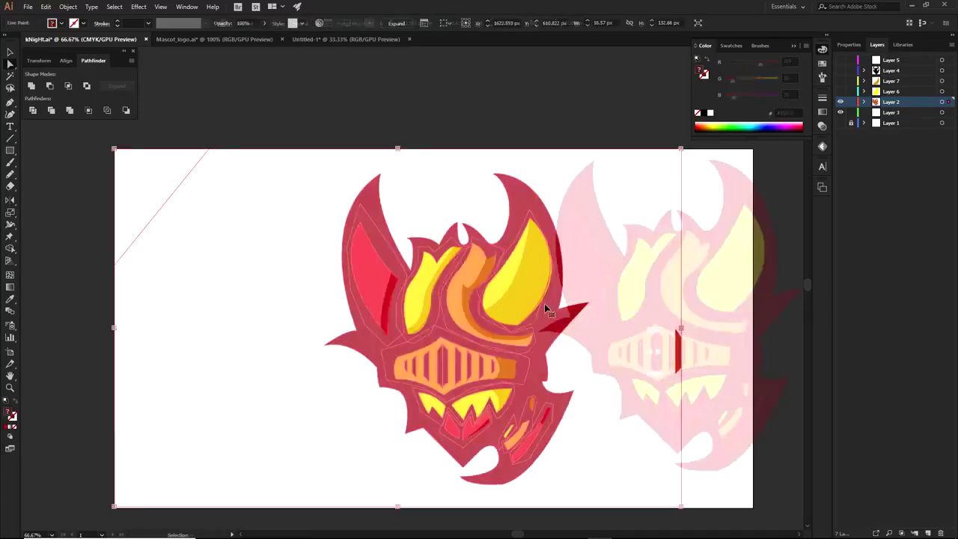
Hide Layer 2 and show Layers 4 to 7 again to view the black silhouette with its horn shading.
click(840, 101)
drag(840, 91, 840, 60)
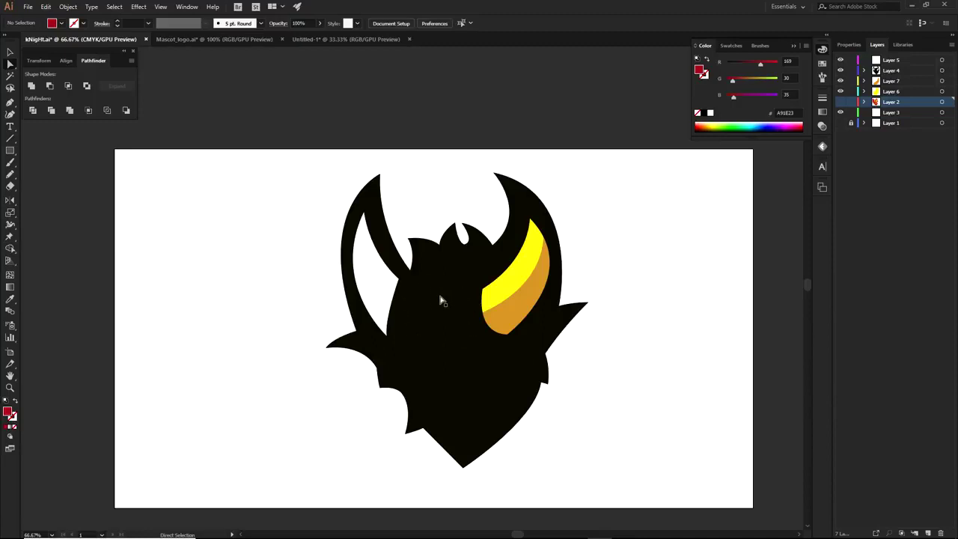
Hide Layers 3 to 7, leave only the knight artwork on Layer 2 showing, and select the right horn's yellow fill.
click(839, 103)
drag(840, 100, 840, 60)
click(839, 113)
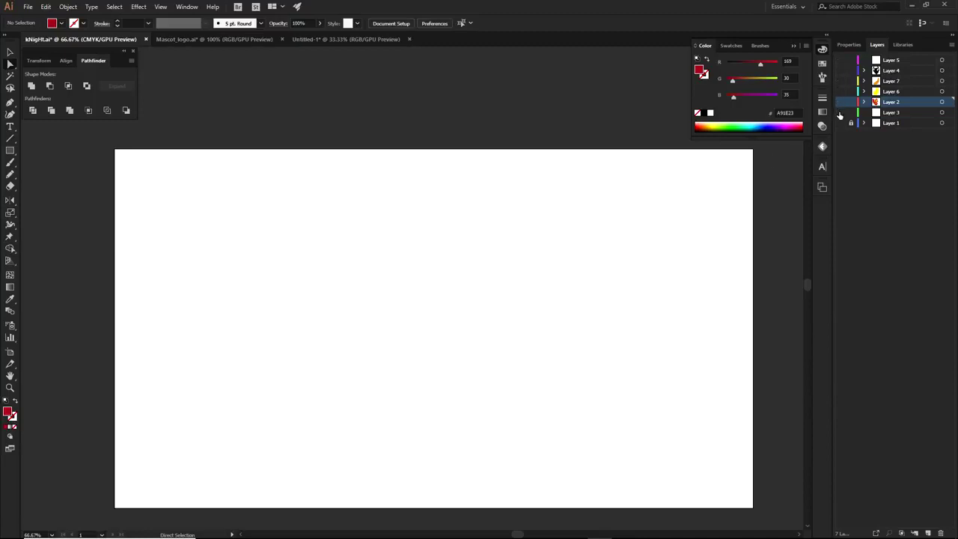
click(840, 102)
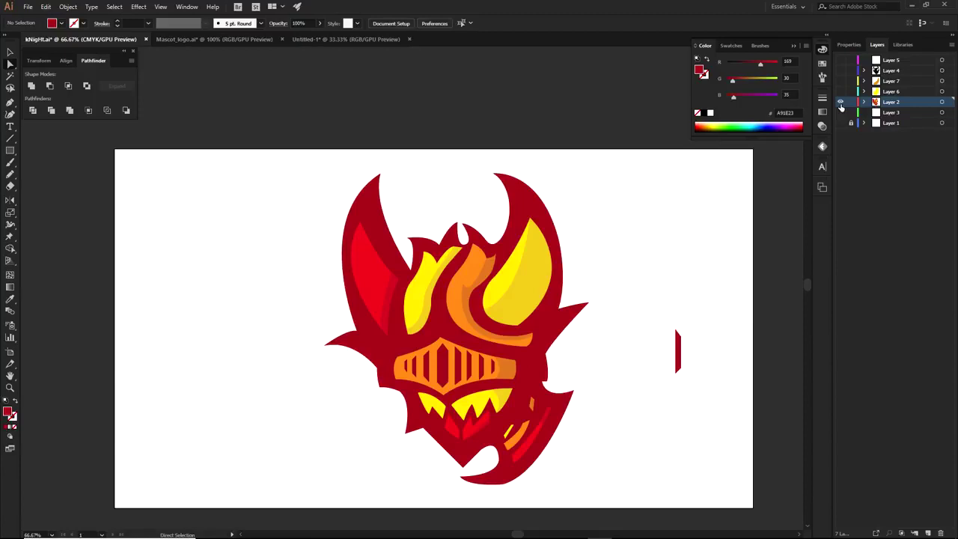
click(500, 282)
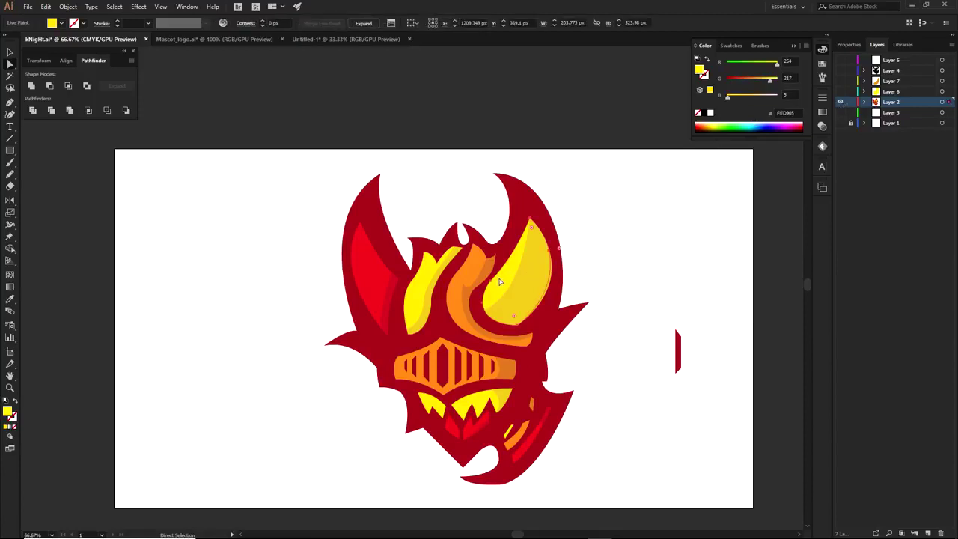